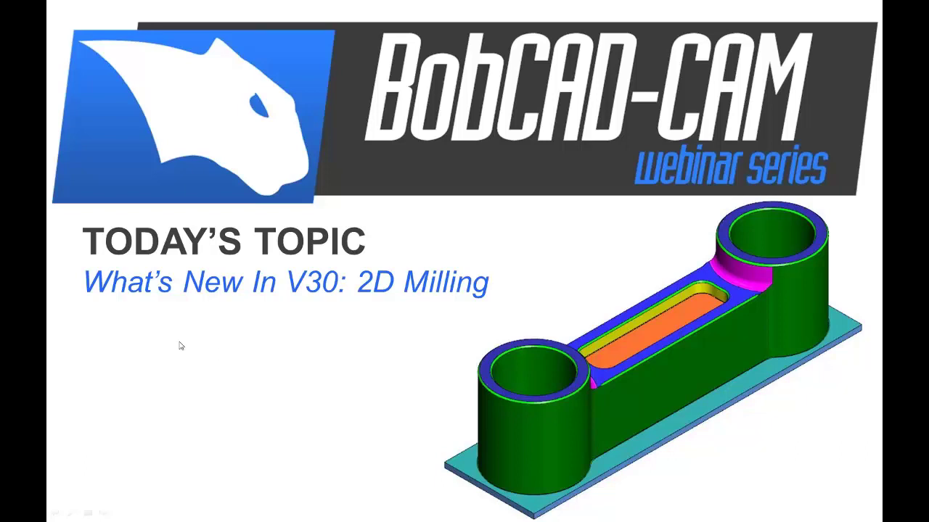
- Advance from the webinar title slide to the Overview and presenter slide
click(114, 338)
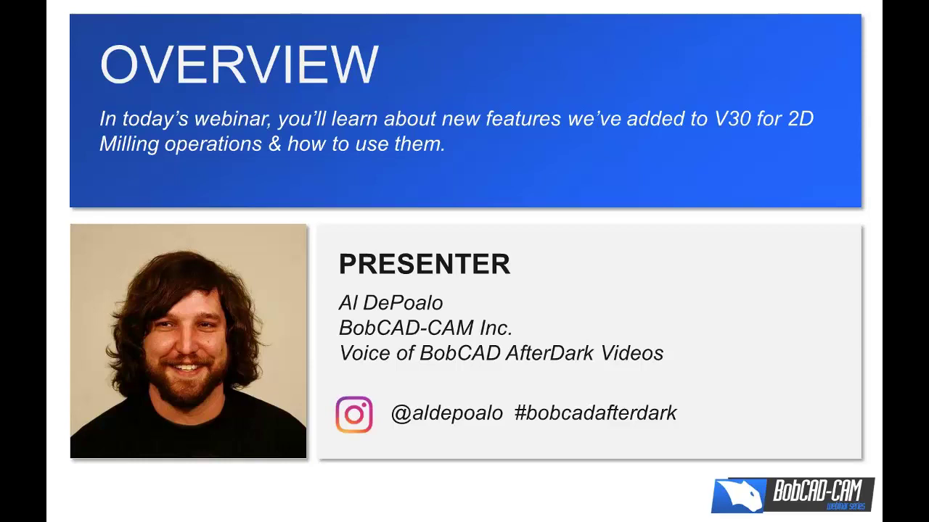
- Advance to the Drill Optimization slide listing Closest, Pick Order and other orderings
key(Right)
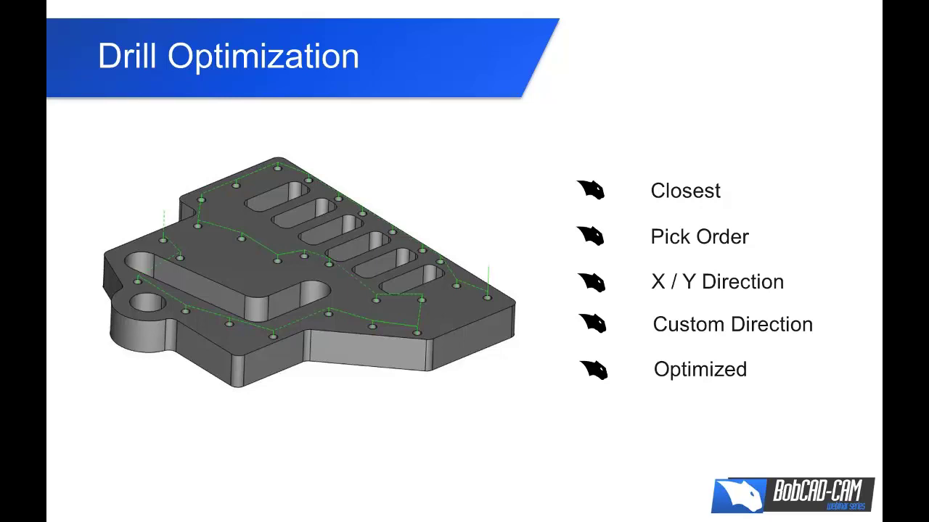
- Advance past the Minimize Retracts and Trim & Extend slides, then choose 1.bbcd to open
key(Right)
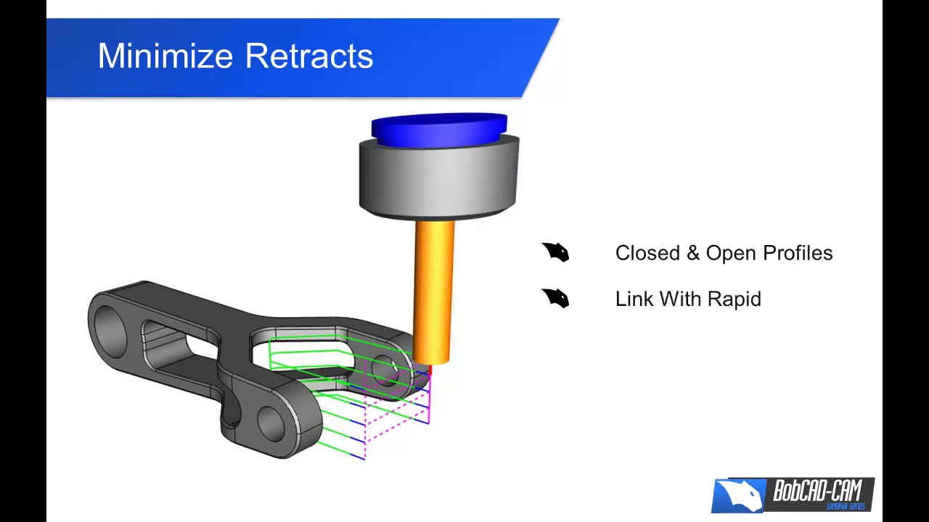
key(Right)
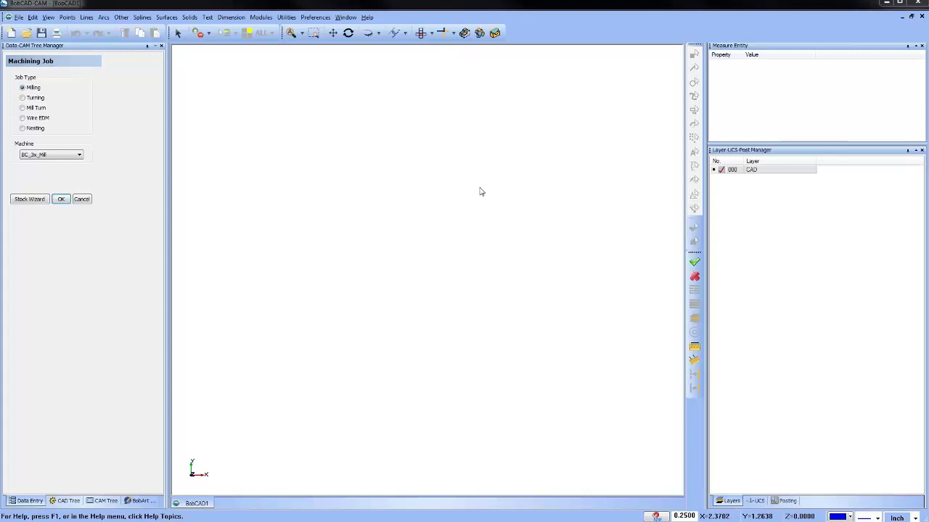
click(26, 32)
click(352, 206)
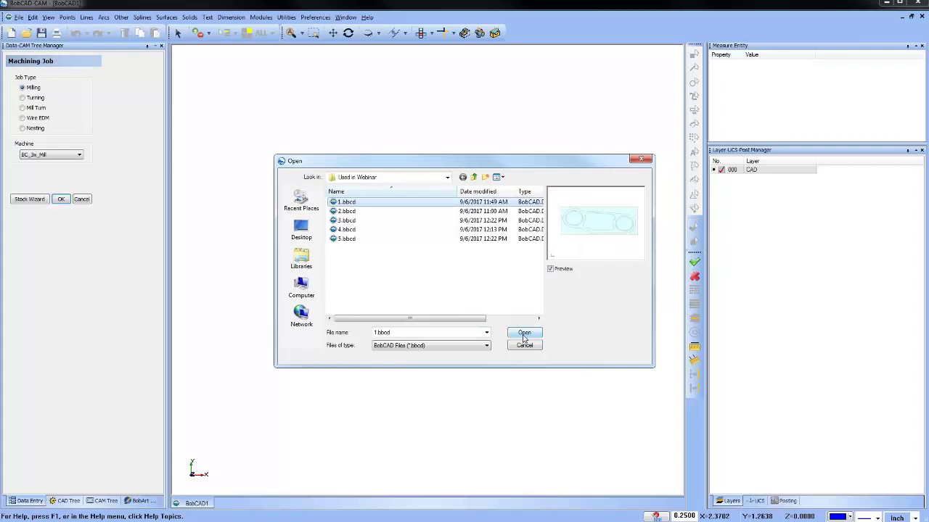
click(524, 333)
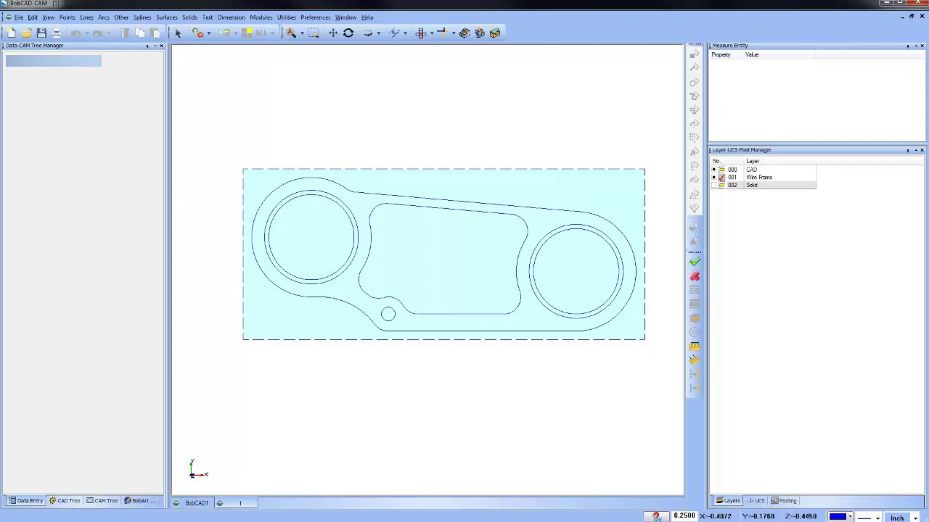
- Turn on the Solid layer and tilt the view to show the shaded part in 3D
click(719, 186)
middle_drag(444, 343, 465, 315)
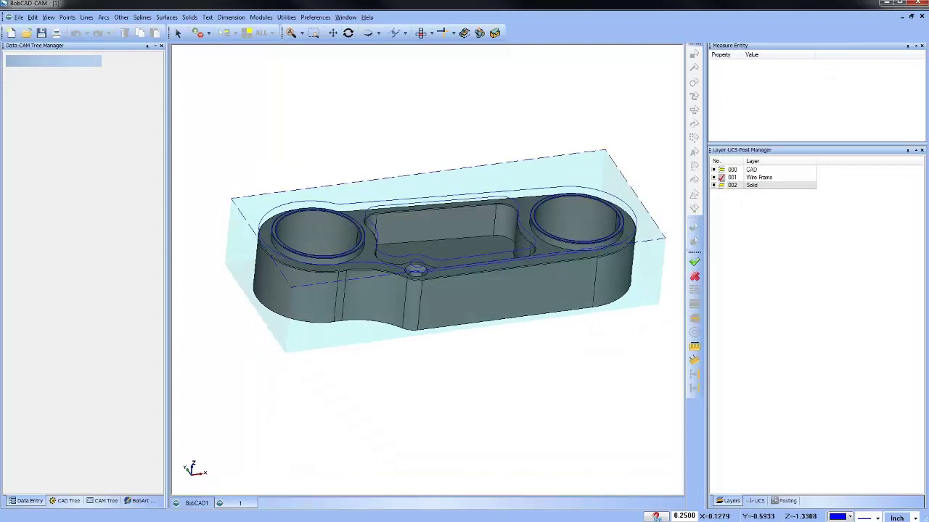
- Hide the Solid layer and switch to the Top view
click(716, 186)
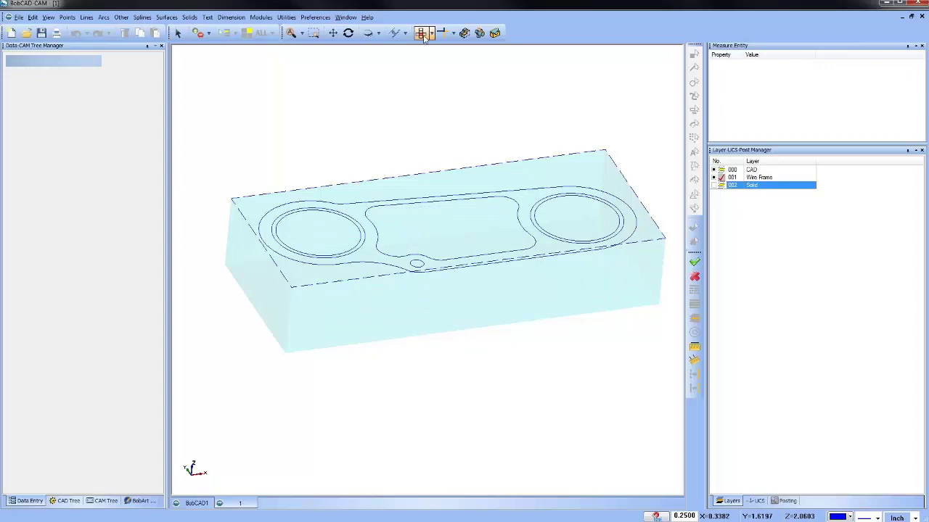
click(420, 33)
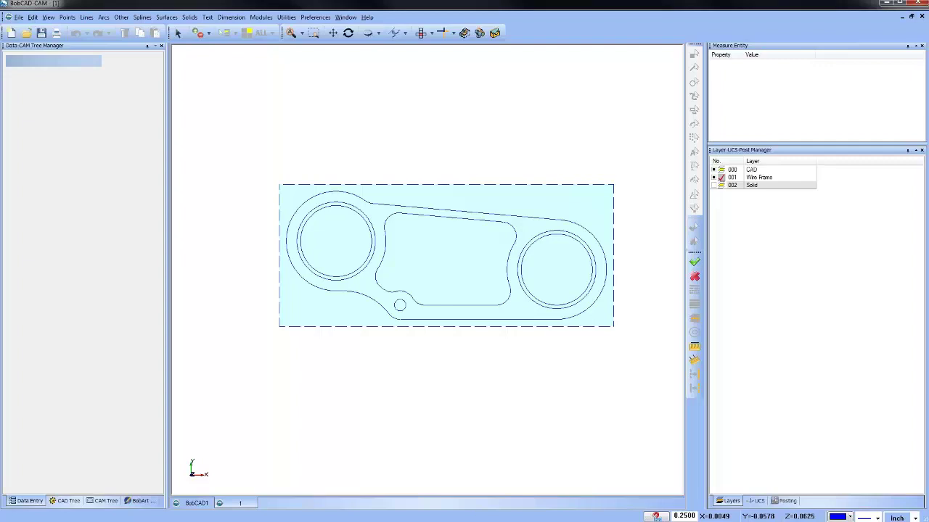
- In the CAM tree, choose Re/Select on Feature 2 Axis's Geometry and widen the panel
click(107, 502)
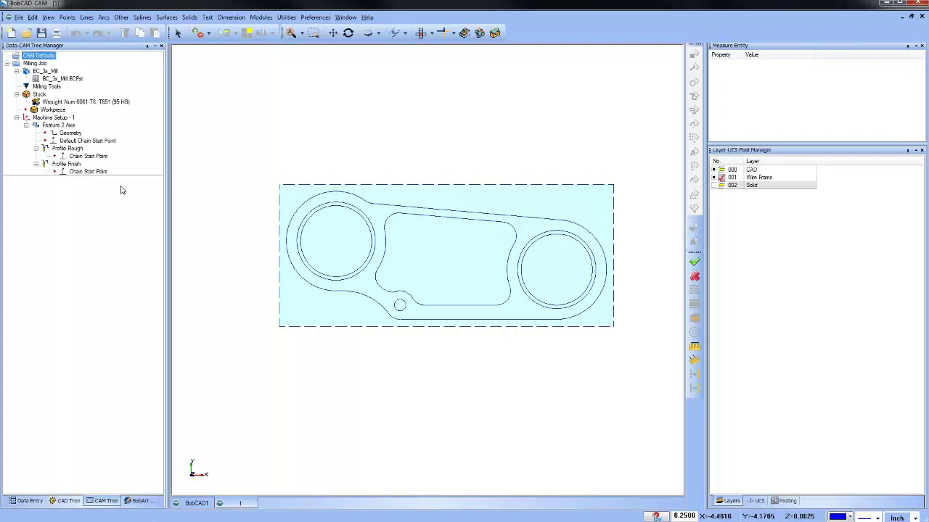
click(59, 135)
right_click(71, 135)
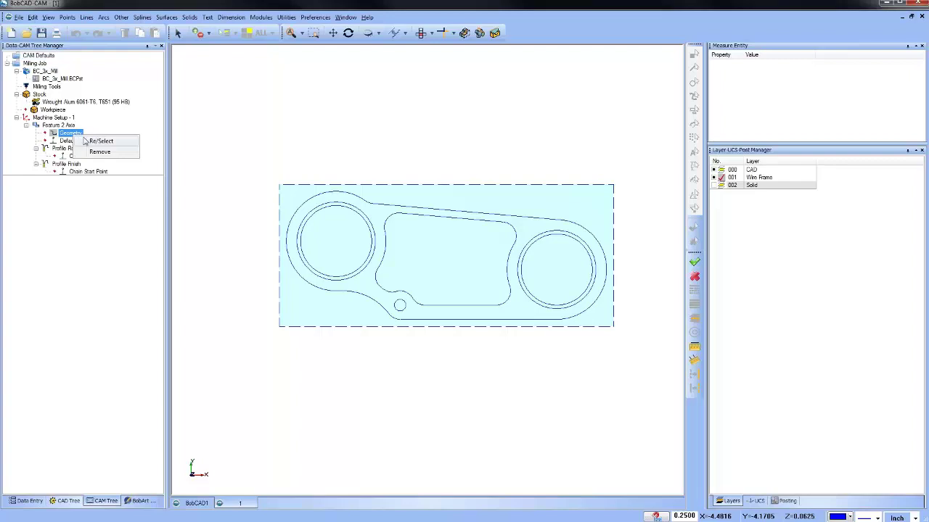
click(99, 141)
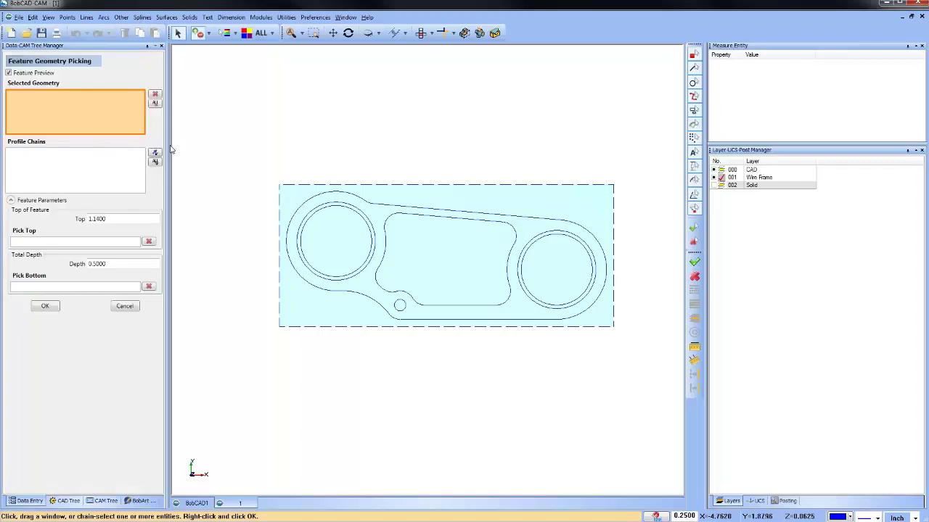
drag(170, 151, 197, 152)
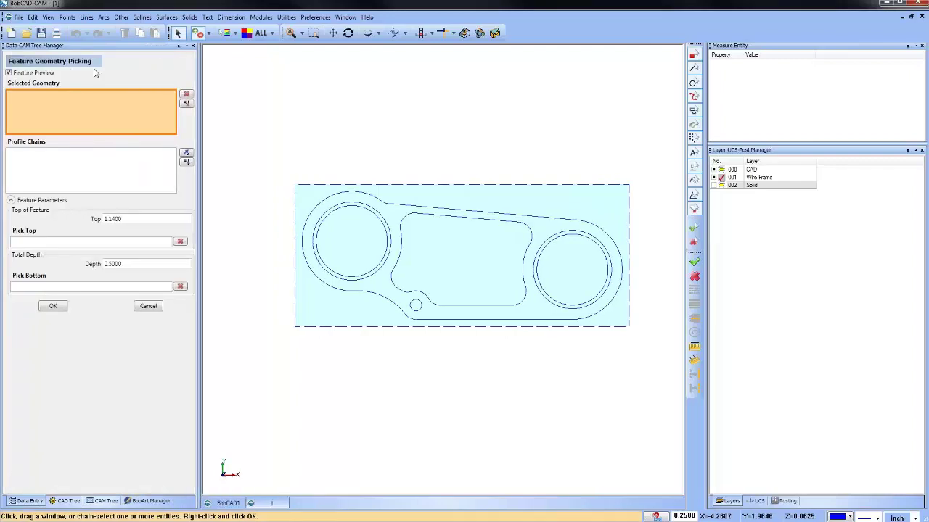
- Toggle Feature Preview, check the chain, top and bottom fields, then return to Selected Geometry
click(8, 72)
click(9, 73)
click(31, 164)
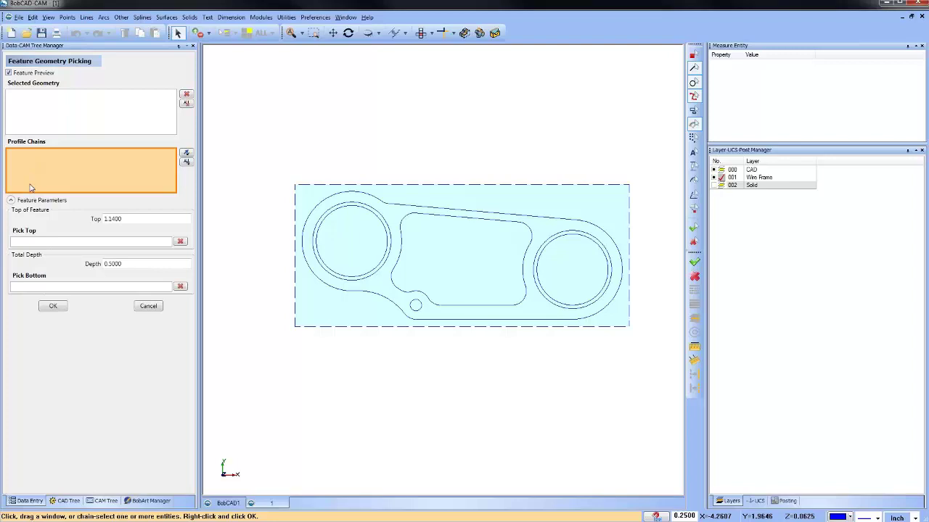
click(33, 244)
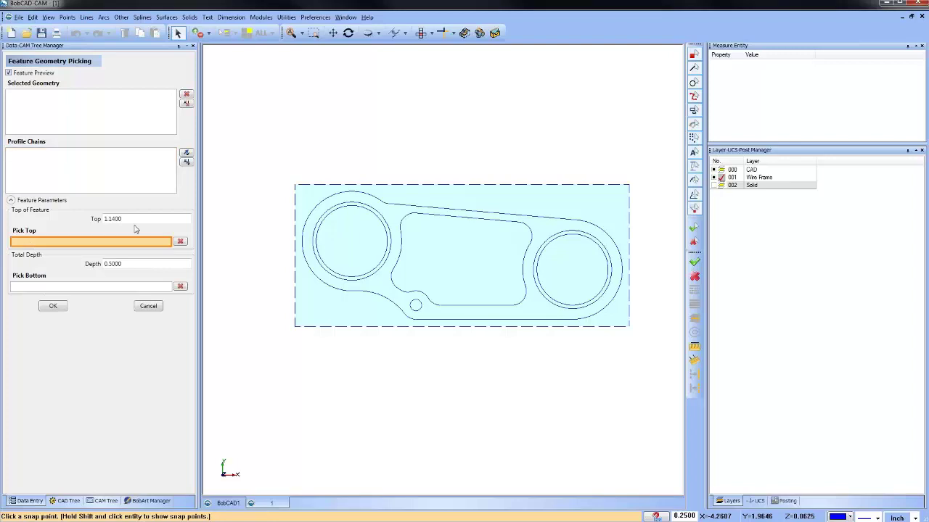
click(31, 289)
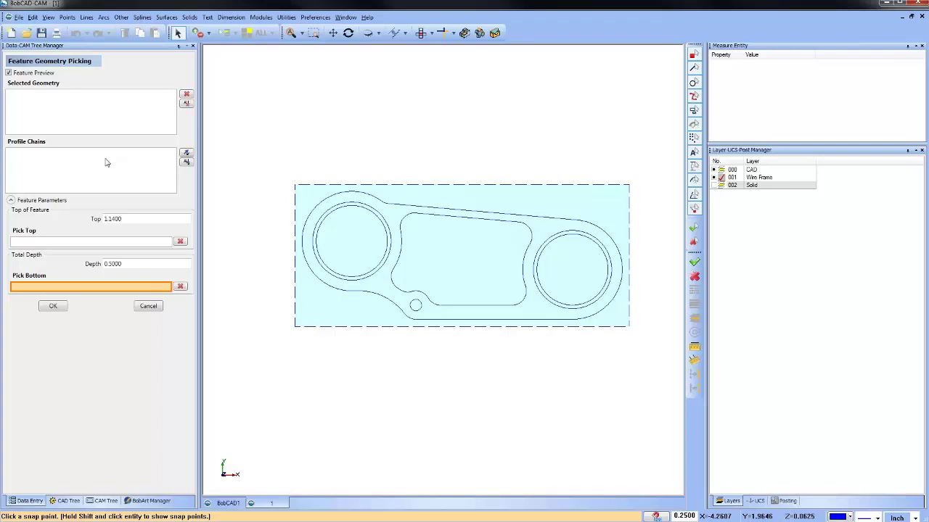
click(92, 117)
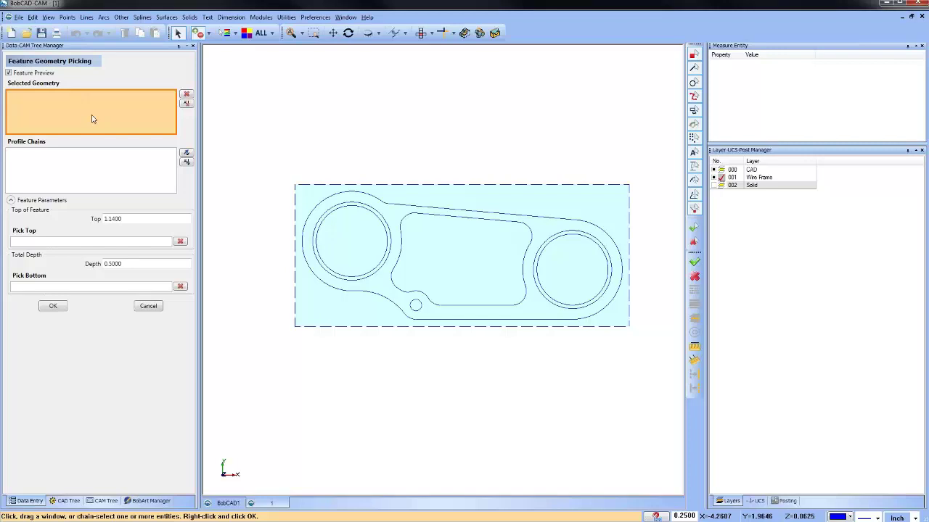
- Window-select the part and remove stock edges Line-215, Line-216 and Line-213
drag(265, 145, 644, 372)
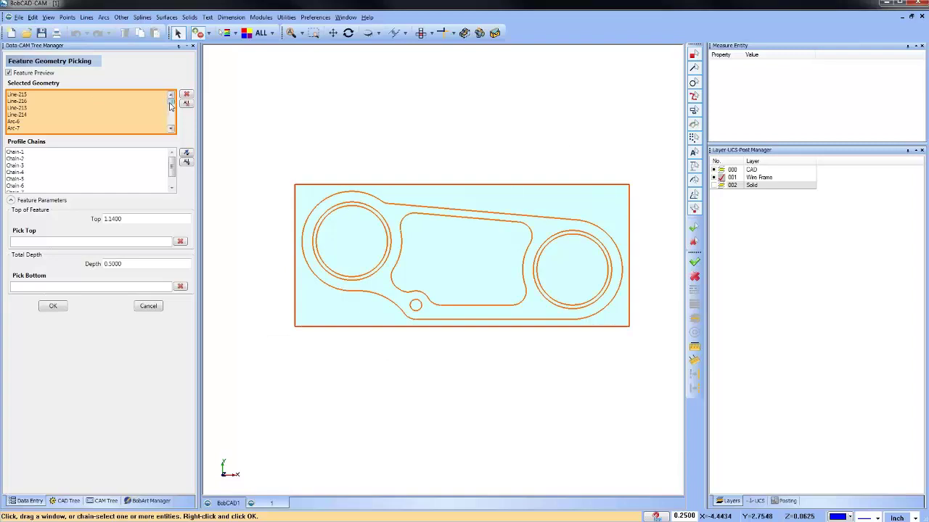
click(18, 95)
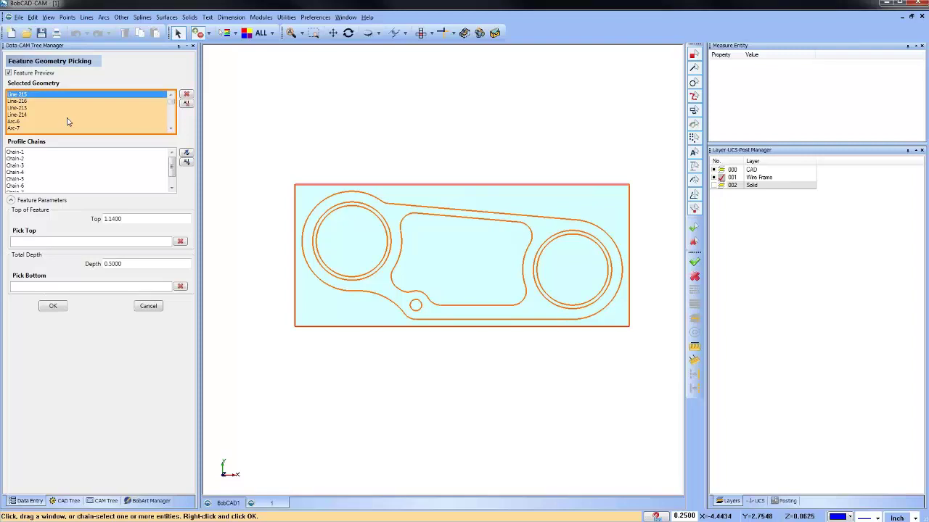
click(187, 98)
click(21, 96)
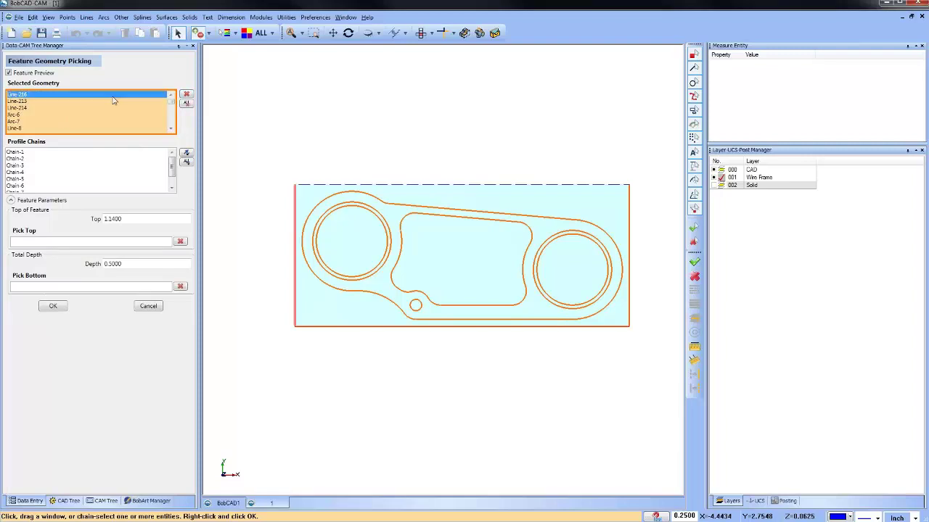
click(186, 97)
click(29, 95)
click(187, 95)
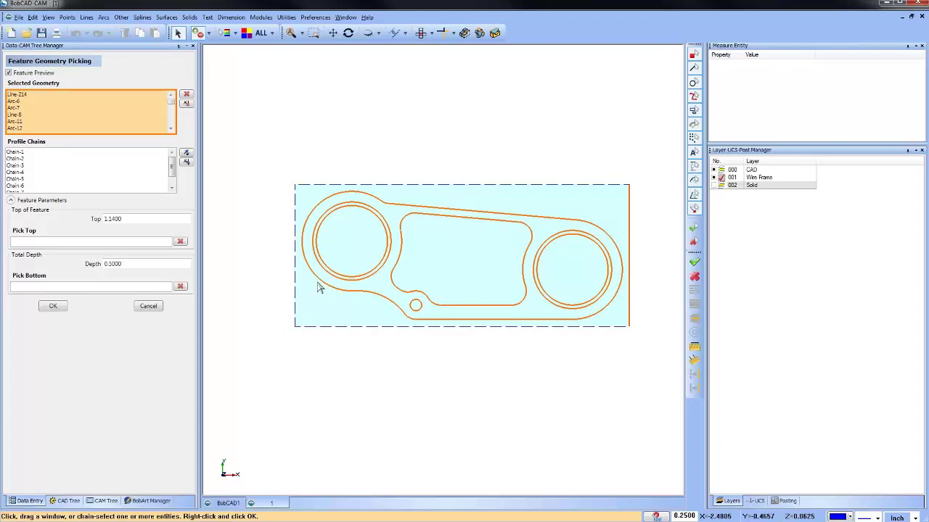
- Deselect the two circular boss outlines, leaving four profile chains
click(601, 298)
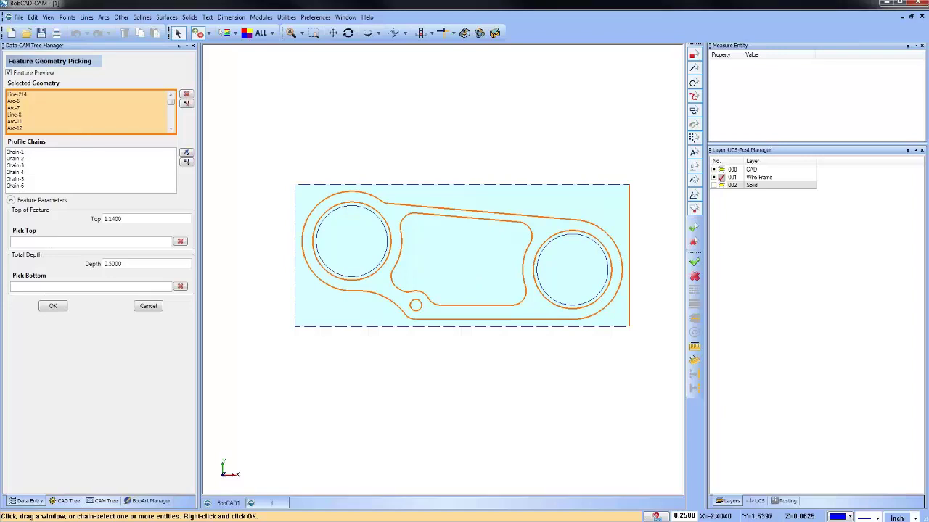
click(377, 215)
click(589, 239)
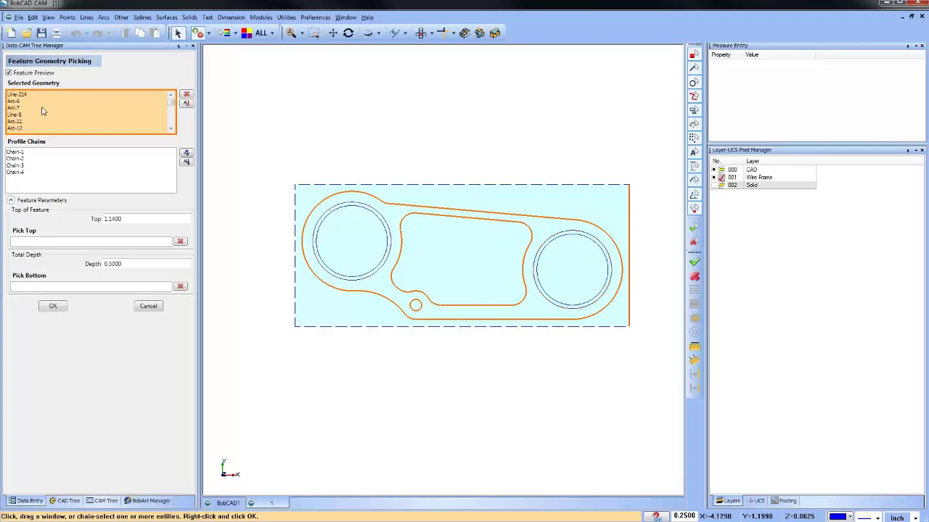
- Highlight Chain-1 through Chain-4 in turn to check each profile on the part
click(23, 153)
click(22, 160)
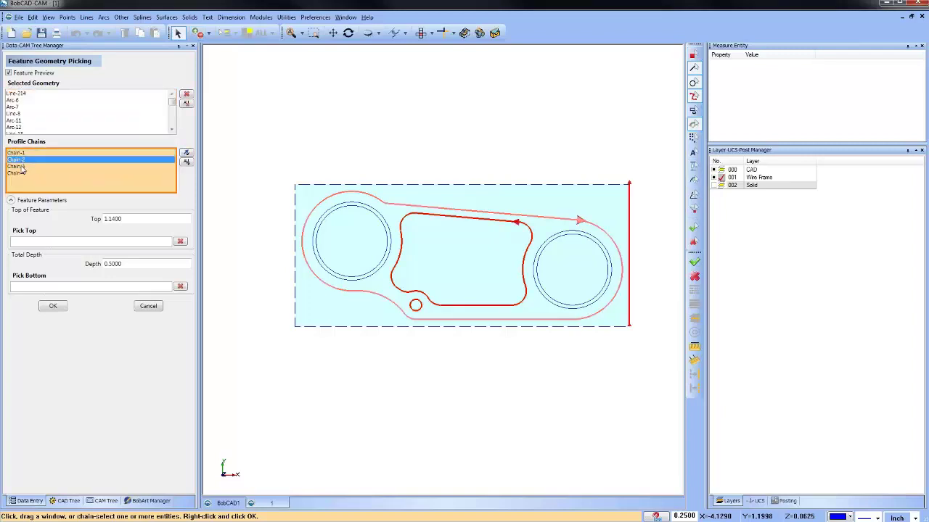
click(22, 167)
click(22, 174)
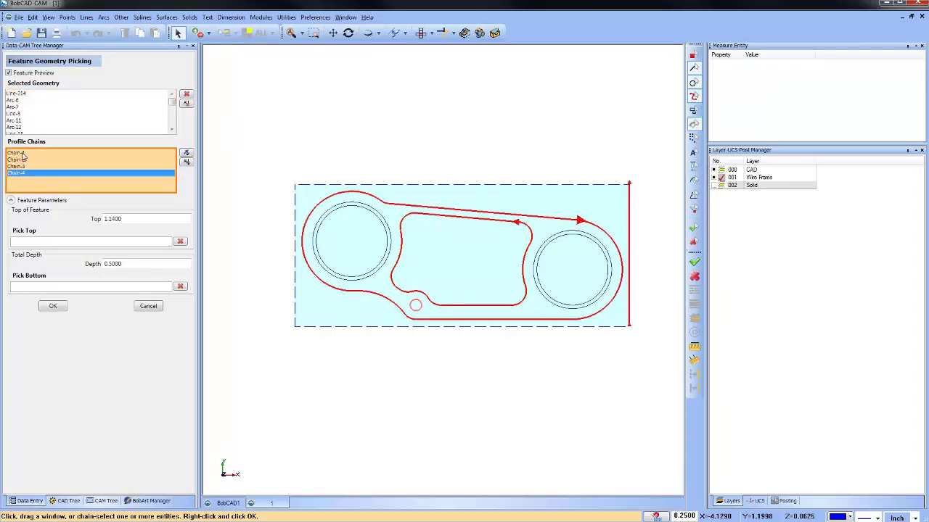
click(22, 153)
click(22, 160)
click(22, 167)
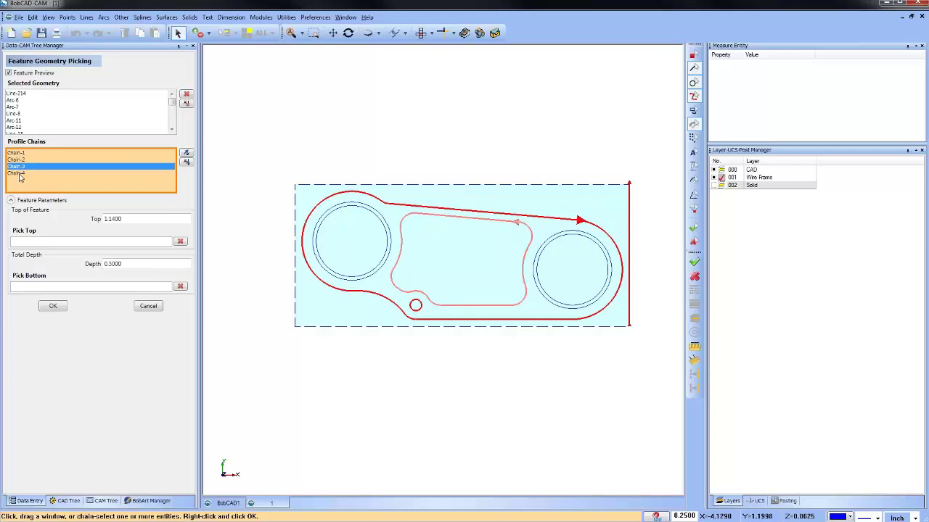
click(21, 175)
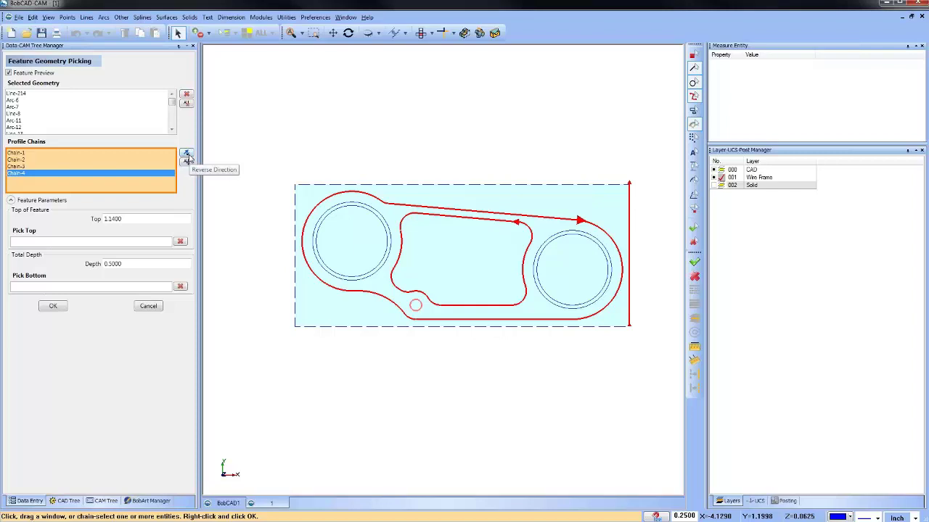
- Change the feature Top from 1.1400 to 1 and Depth from 0.5000 to 0.25
click(45, 245)
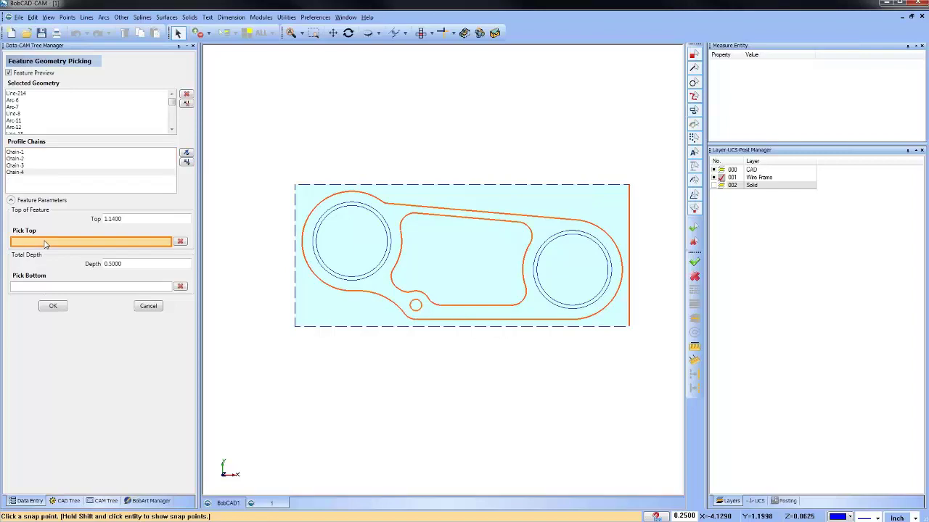
click(133, 220)
double_click(133, 220)
text(1)
click(112, 264)
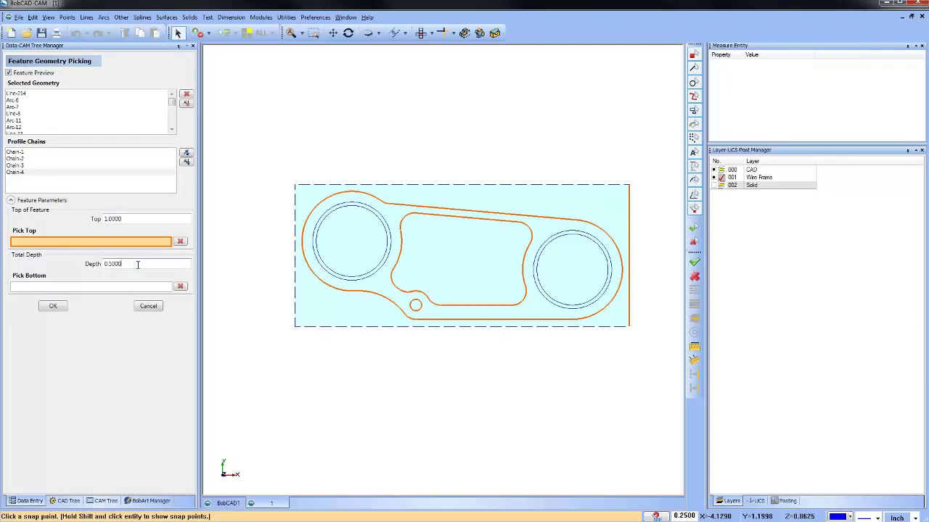
double_click(112, 264)
key(BackSpace)
text(.25)
click(138, 220)
- Tilt the view, toggle Feature Preview, then cancel geometry picking and return to Top view
middle_drag(457, 375, 493, 351)
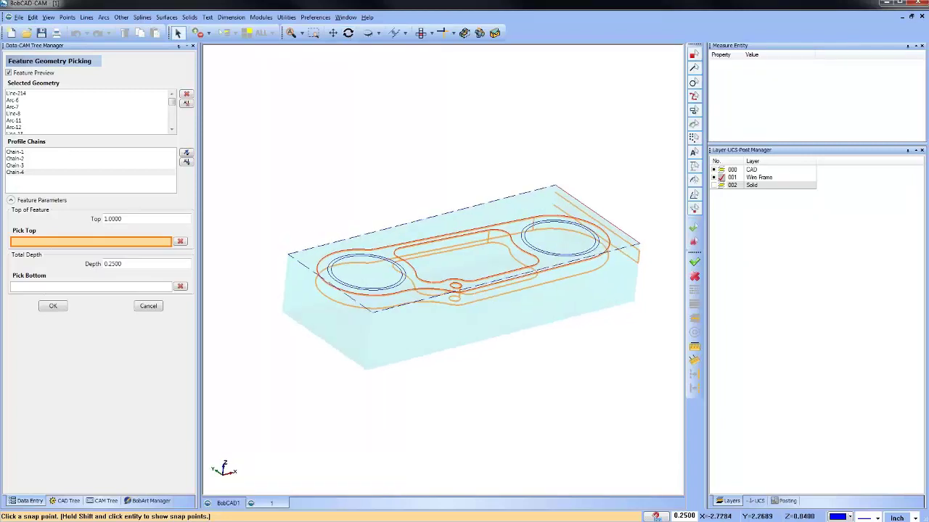
click(9, 73)
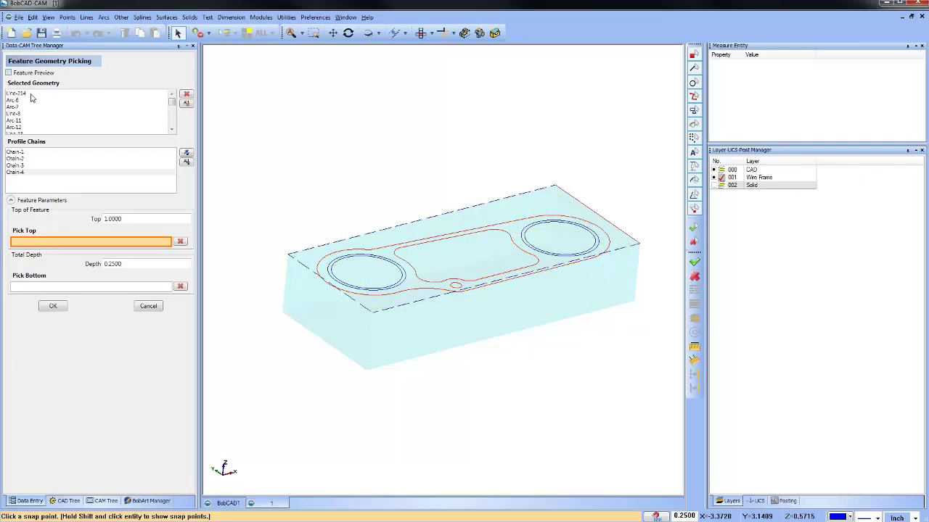
click(9, 73)
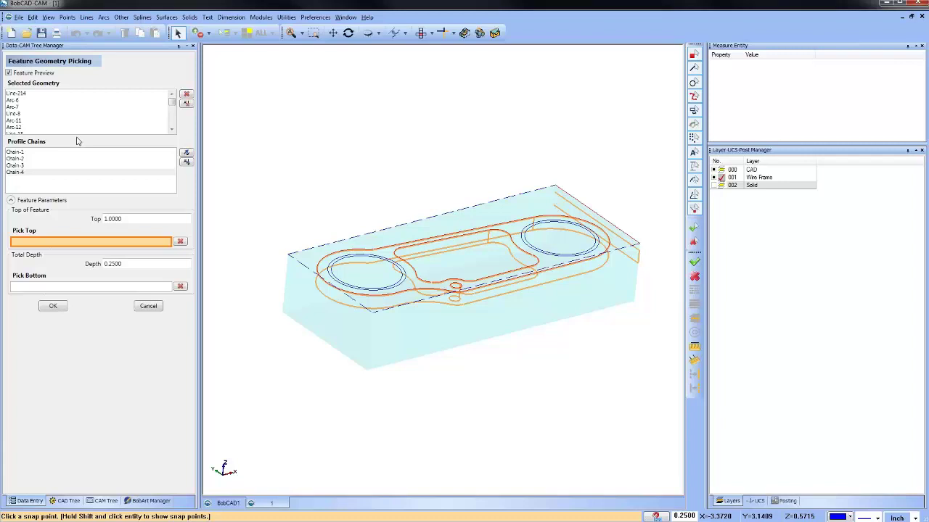
click(148, 306)
click(421, 32)
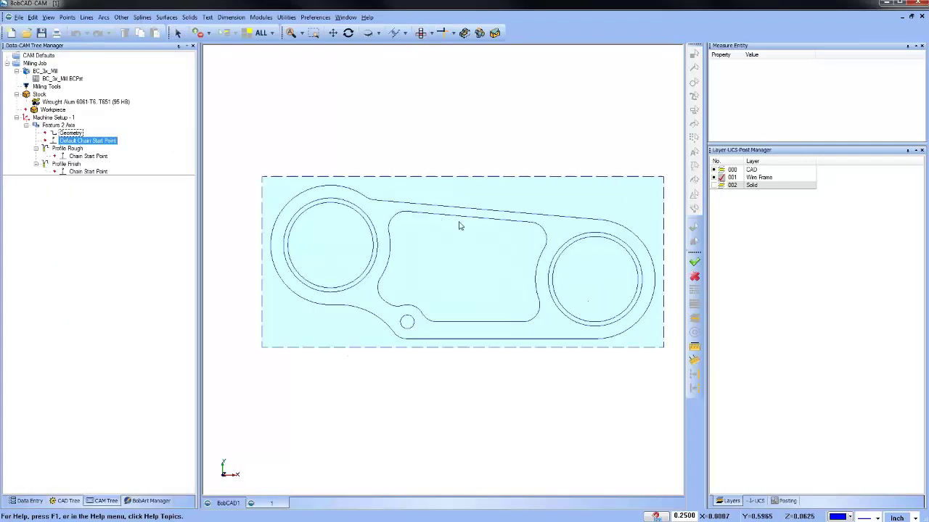
- Reopen geometry picking with Edit and pick the inner and outer circles of both bosses
middle_drag(448, 216, 446, 204)
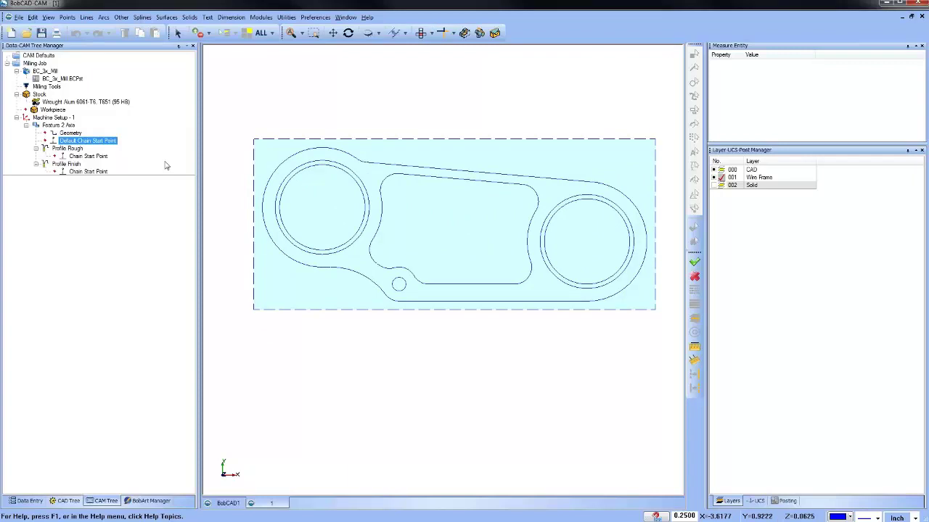
right_click(73, 134)
click(112, 144)
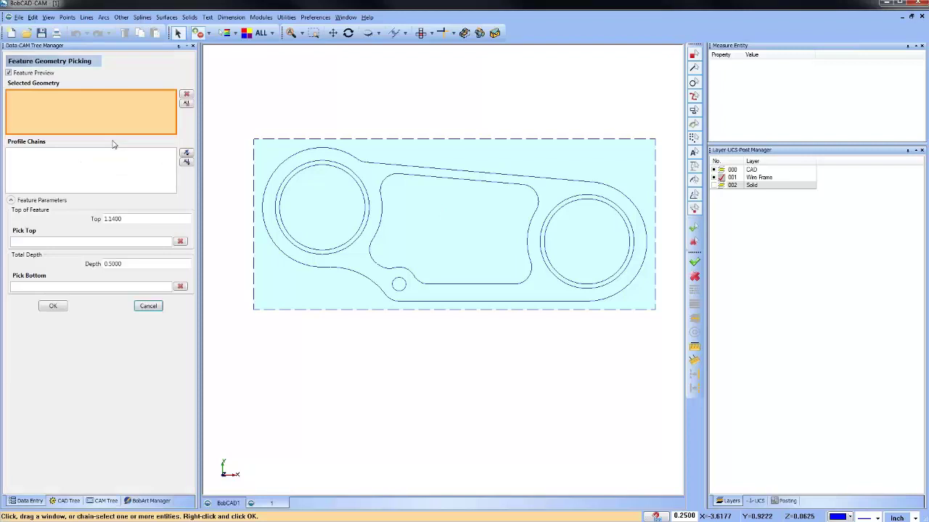
click(352, 174)
click(353, 171)
click(593, 201)
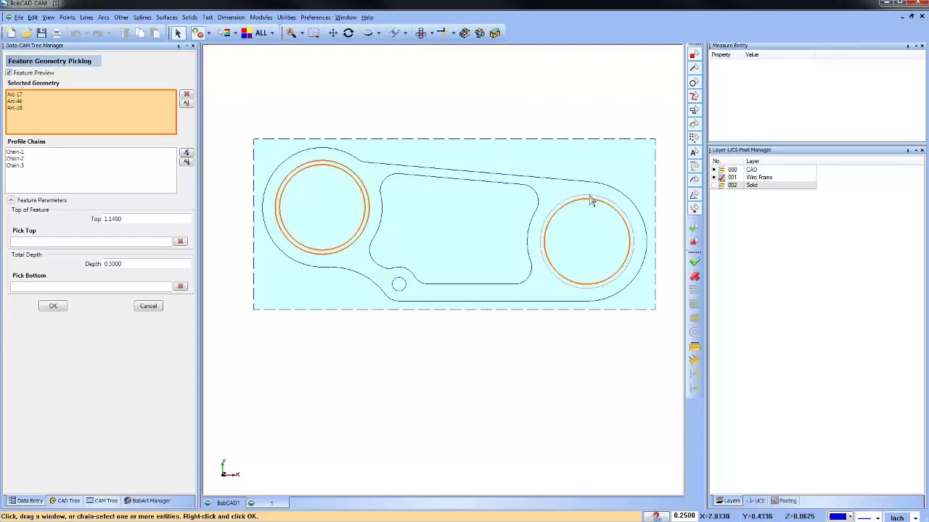
click(594, 195)
- Step through Arc-17, Arc-46, Arc-18 and Arc-47 in the picked list to identify each circle
click(18, 94)
click(18, 101)
click(18, 107)
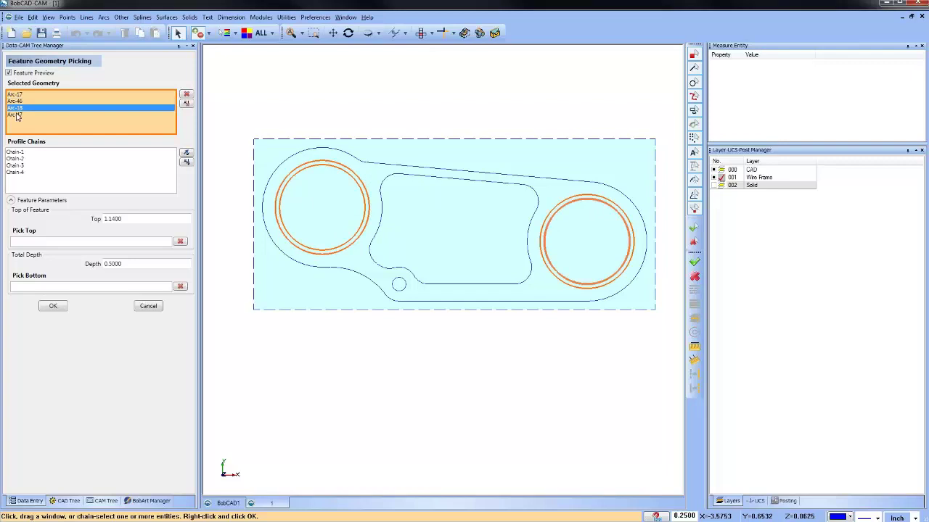
click(18, 114)
click(22, 95)
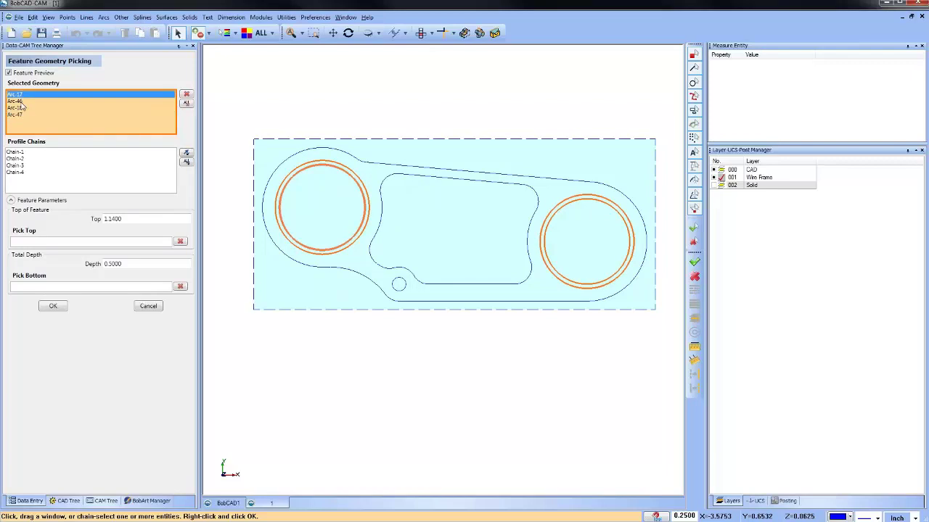
click(21, 102)
click(21, 108)
click(19, 115)
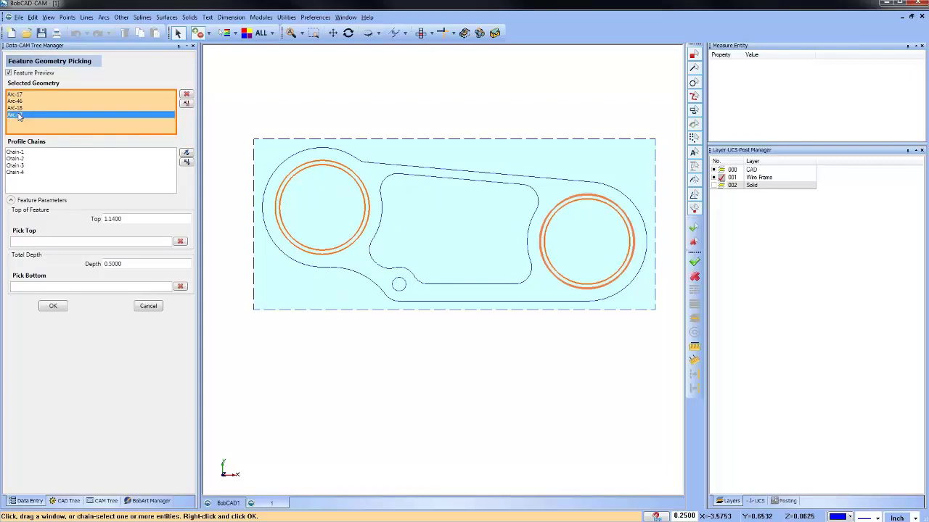
click(22, 95)
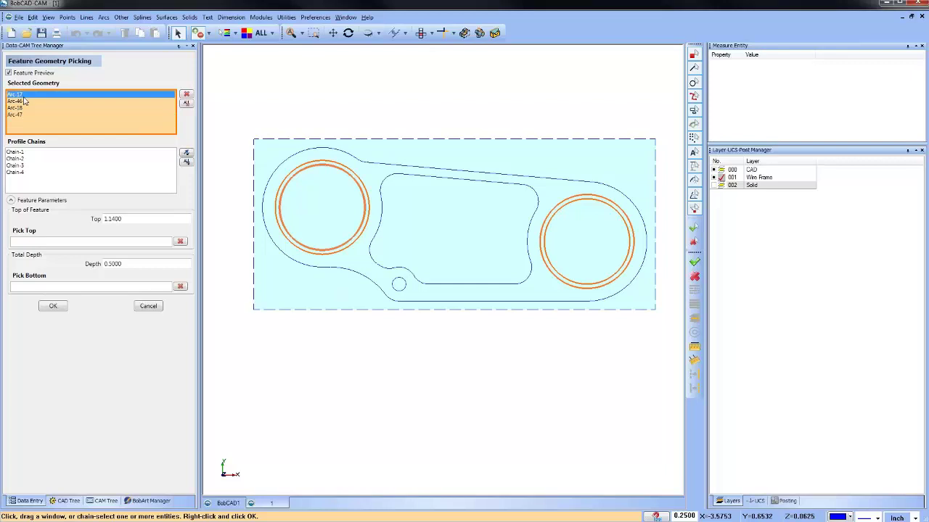
click(20, 101)
click(19, 108)
click(19, 115)
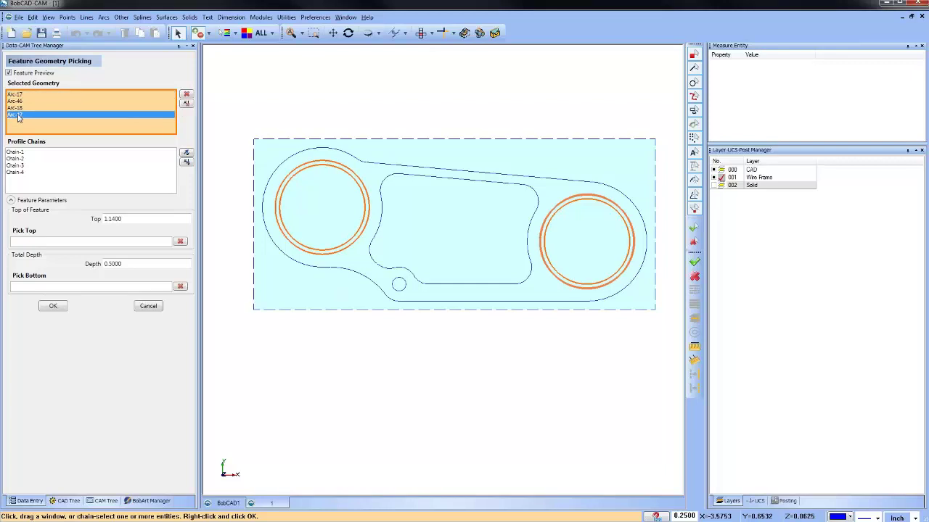
- Remove Arc-47 and Arc-18, then clear all remaining picked geometry
click(187, 96)
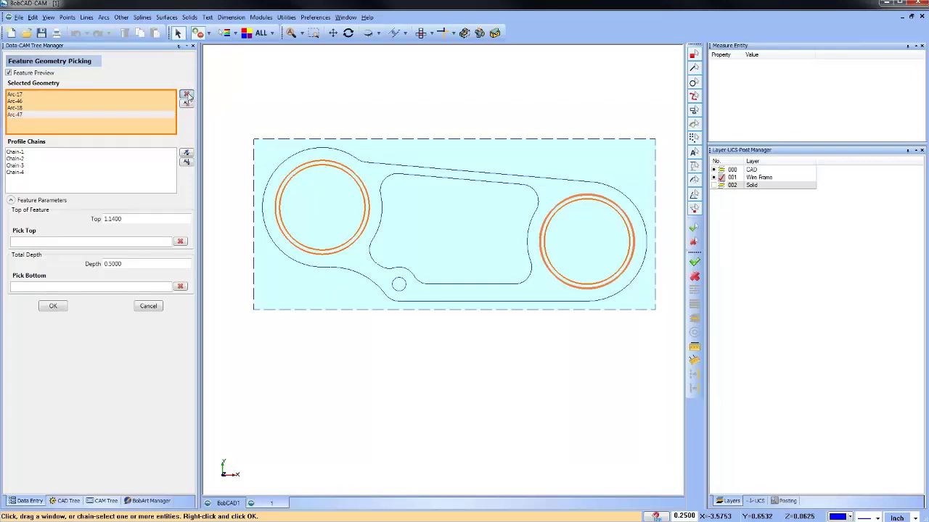
click(18, 109)
click(185, 94)
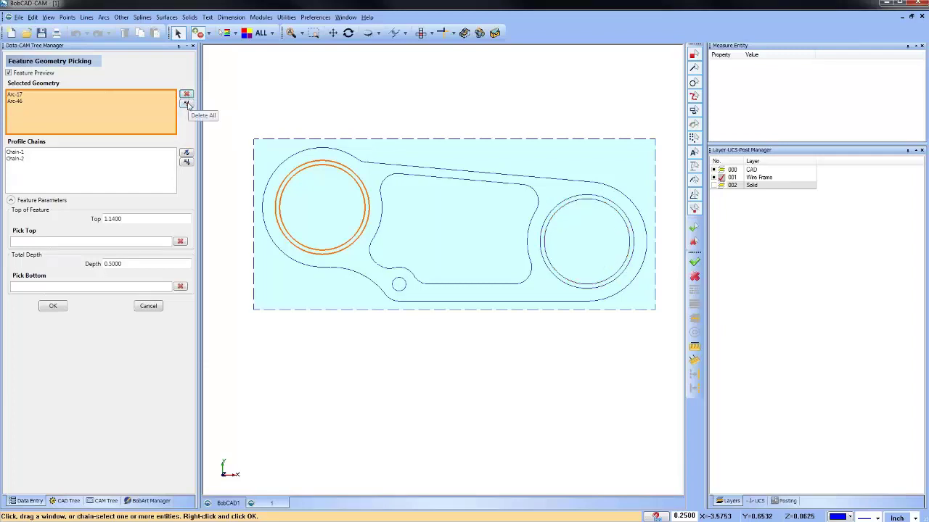
click(186, 105)
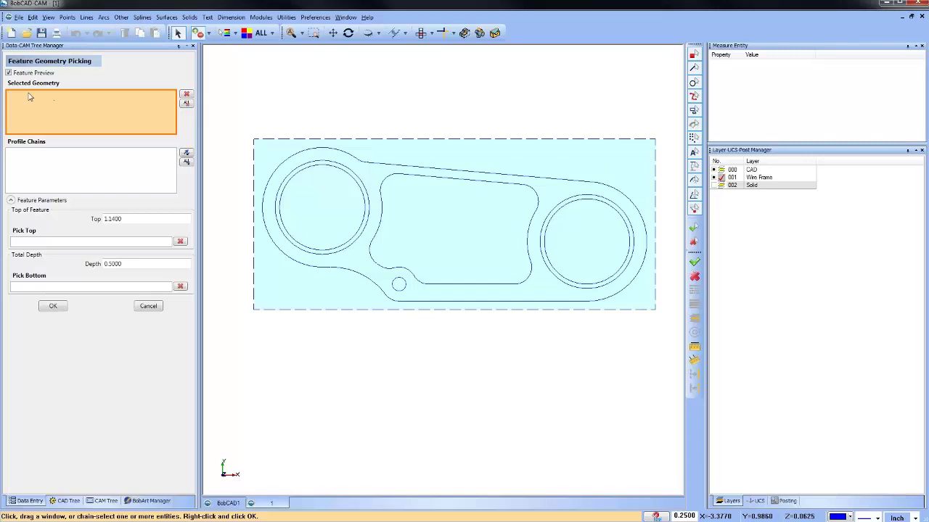
click(353, 160)
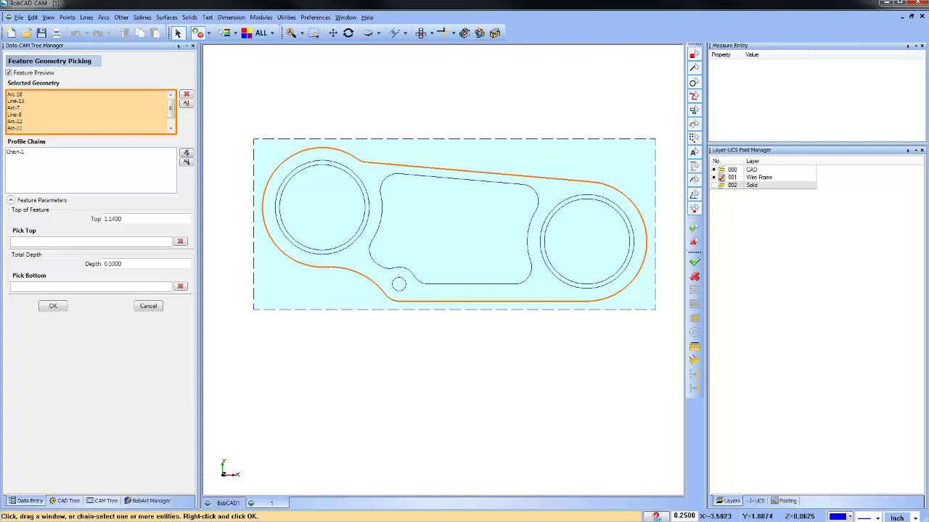
click(185, 97)
click(355, 162)
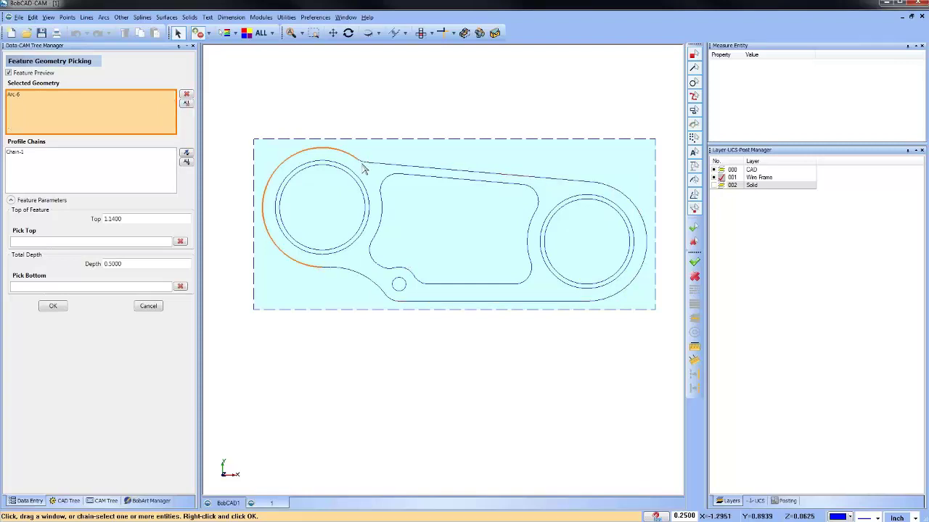
click(363, 163)
click(581, 180)
click(617, 190)
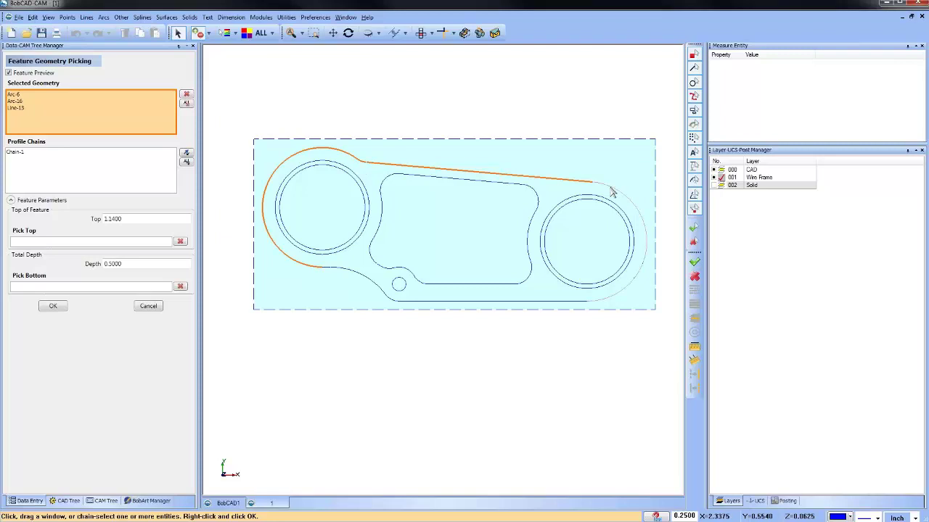
click(571, 303)
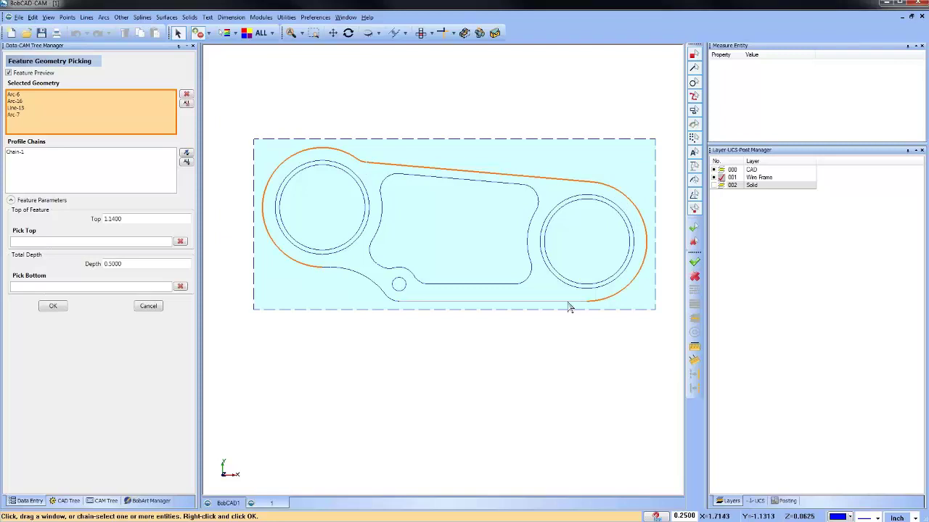
click(390, 299)
click(326, 267)
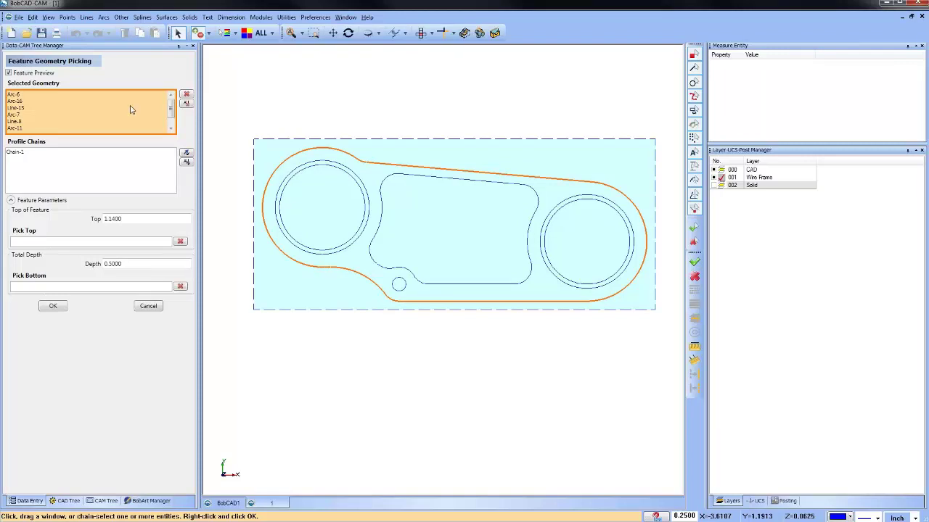
click(187, 104)
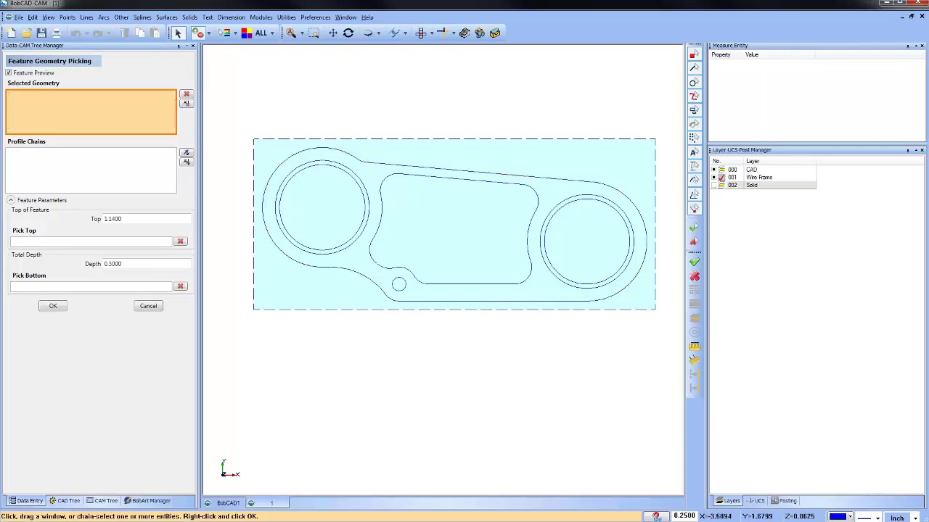
- Show layer 002 Solid, hide 001 Wire Frame, and rotate to view the solid part
middle_drag(493, 361, 508, 341)
click(720, 185)
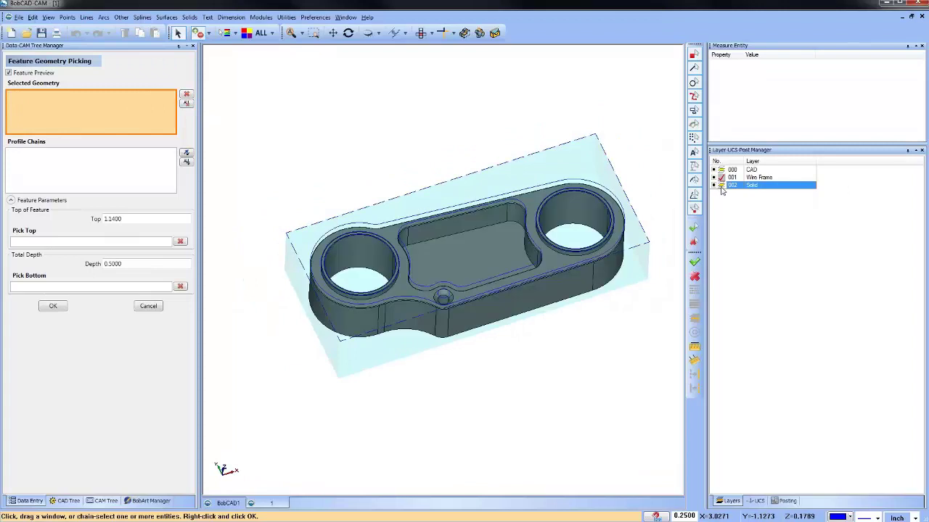
click(720, 177)
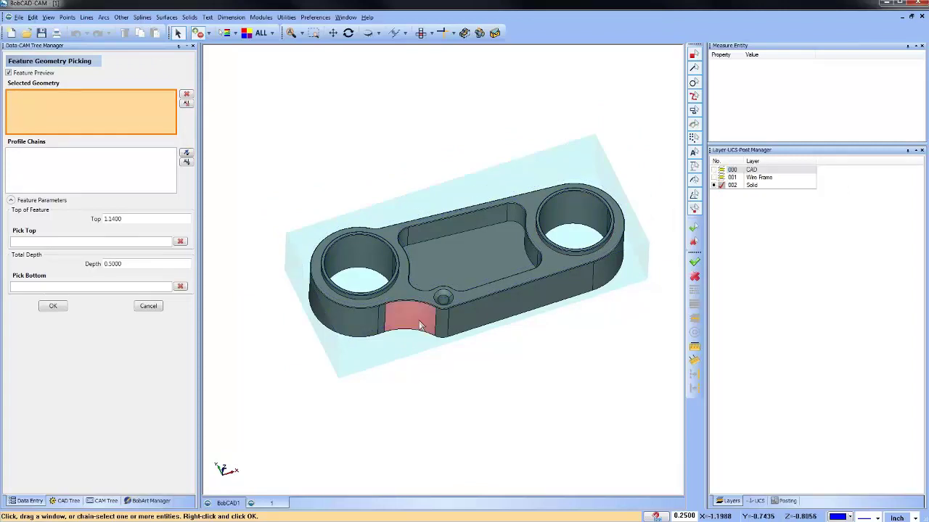
middle_drag(415, 311, 454, 287)
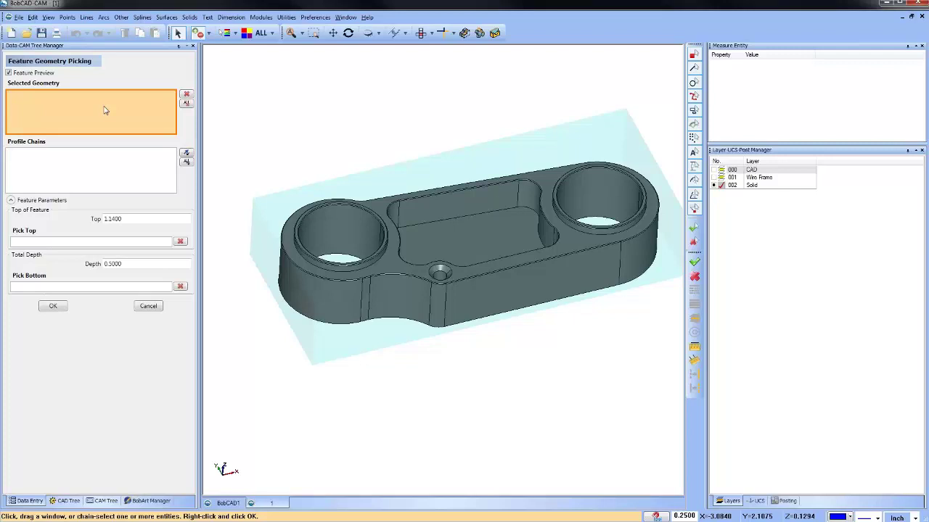
- Pick the top outer edge loop at Constant Z, inspect it, then clear the pick
right_click(303, 271)
click(333, 275)
click(309, 272)
click(347, 279)
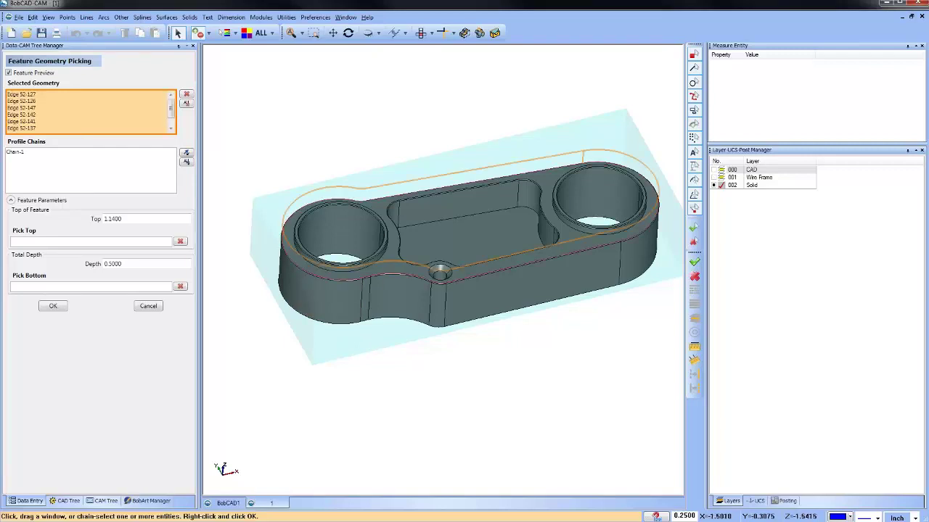
middle_drag(380, 334, 425, 335)
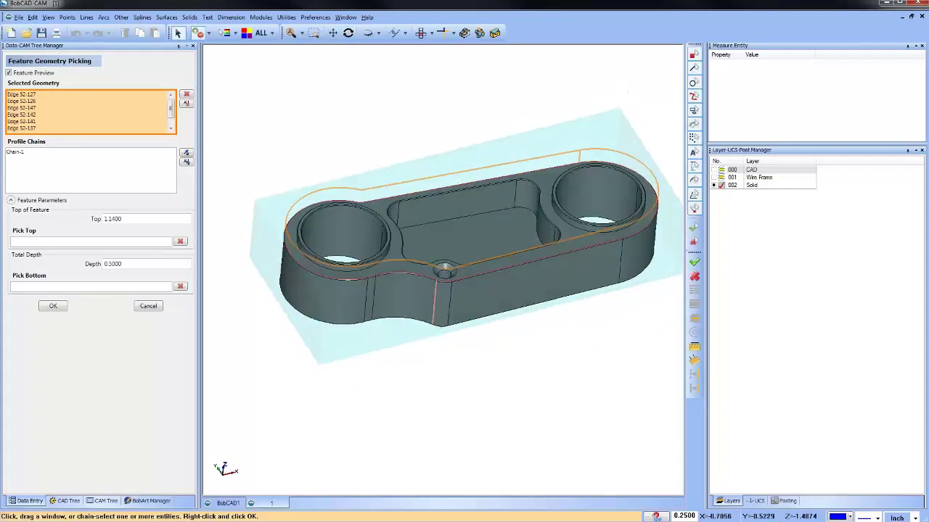
click(186, 103)
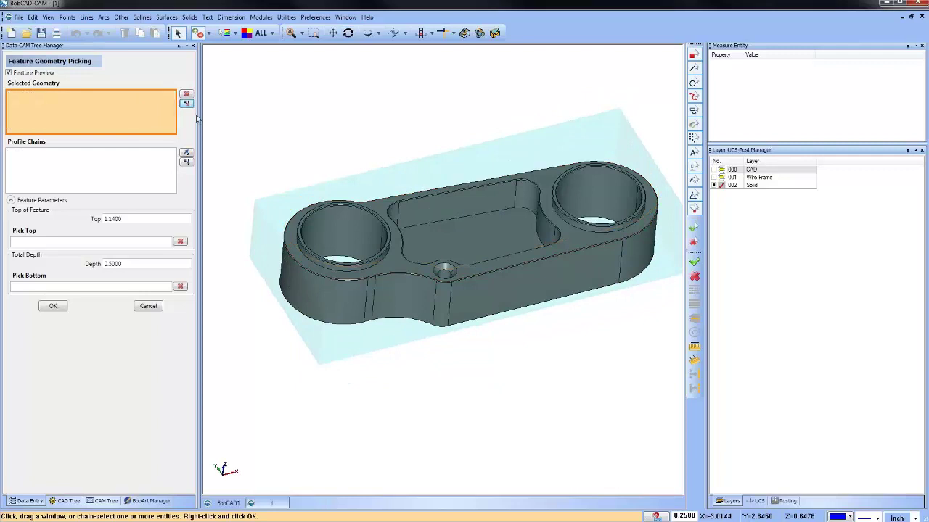
- Try Loop Selection on the boss edge and side wall, clear the picks, and show Wire Frame
right_click(308, 269)
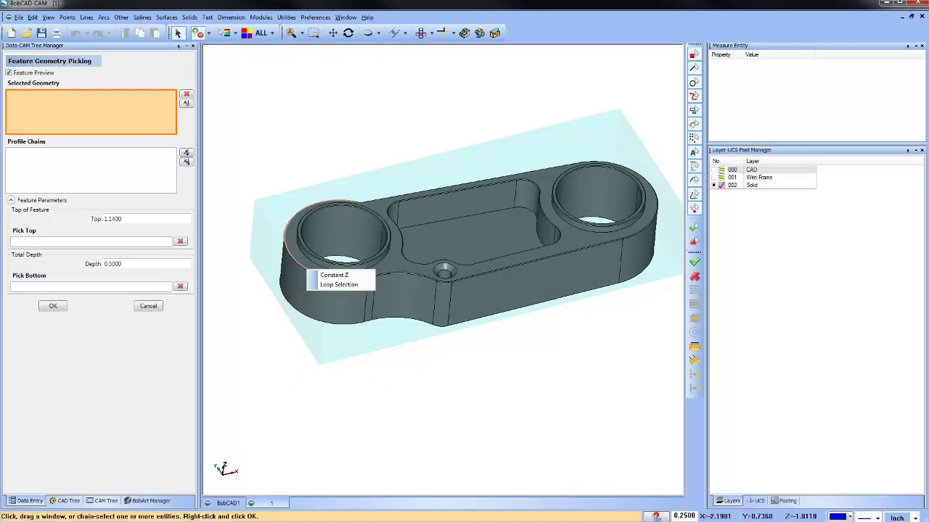
click(339, 285)
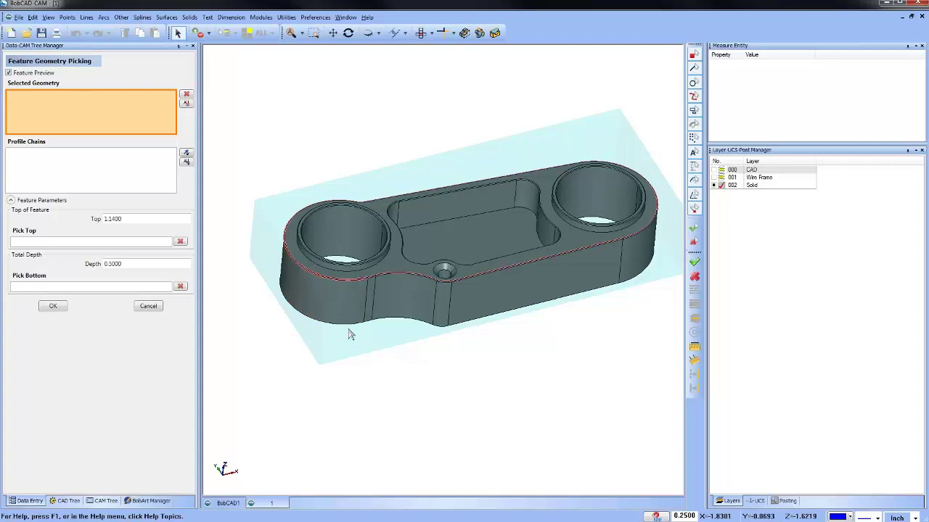
middle_drag(360, 341, 446, 365)
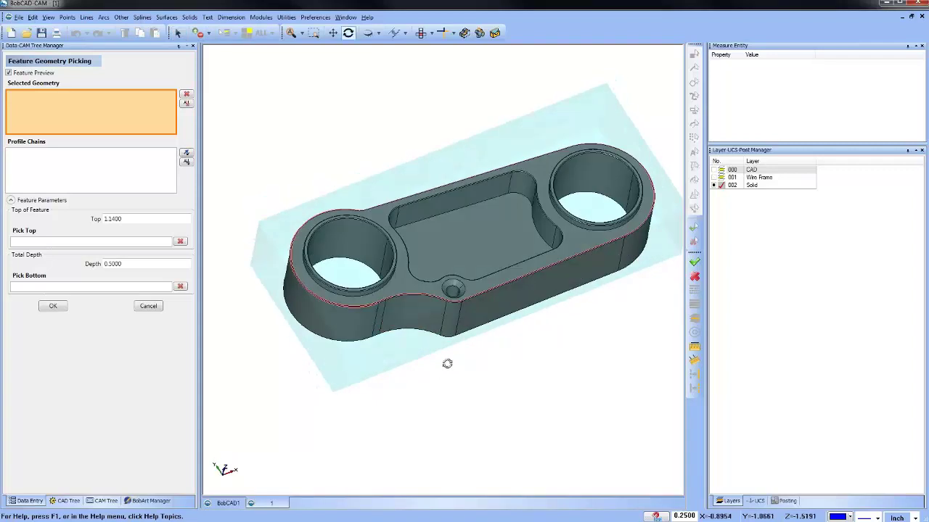
click(403, 297)
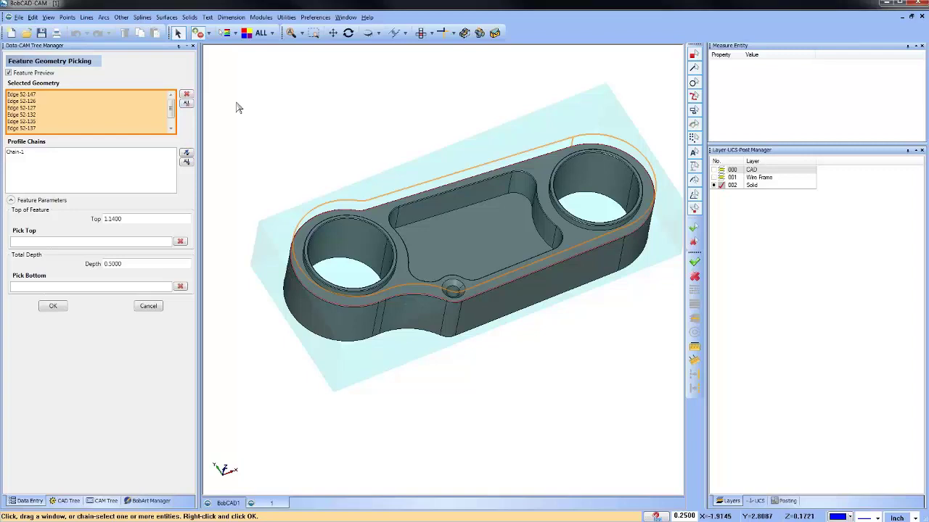
click(186, 105)
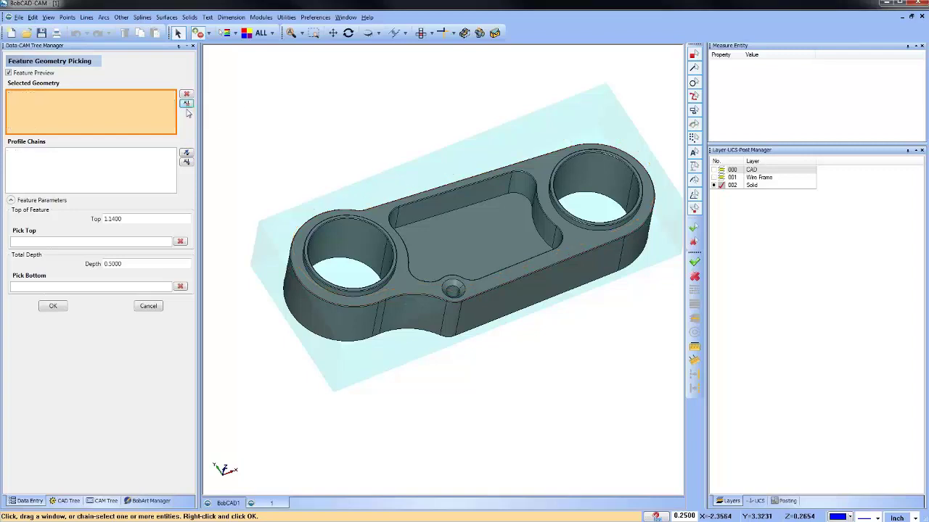
click(721, 177)
click(720, 185)
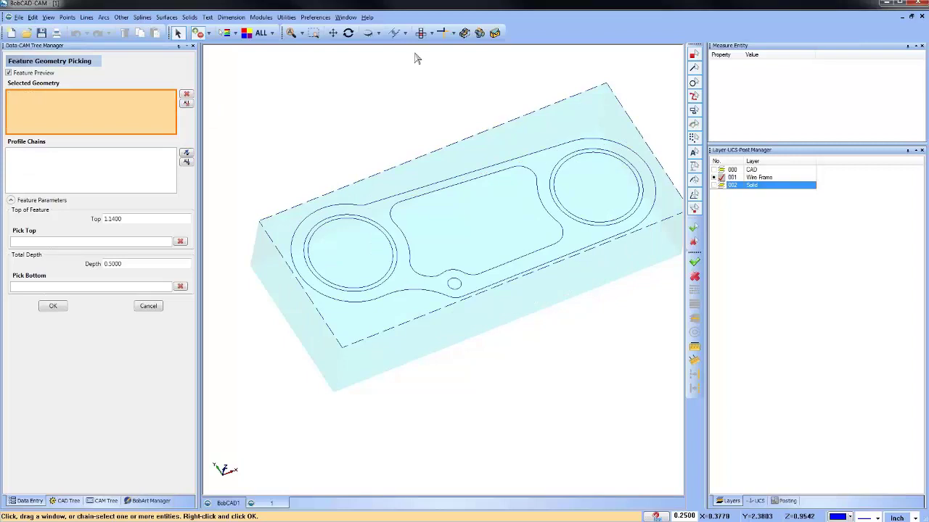
click(421, 33)
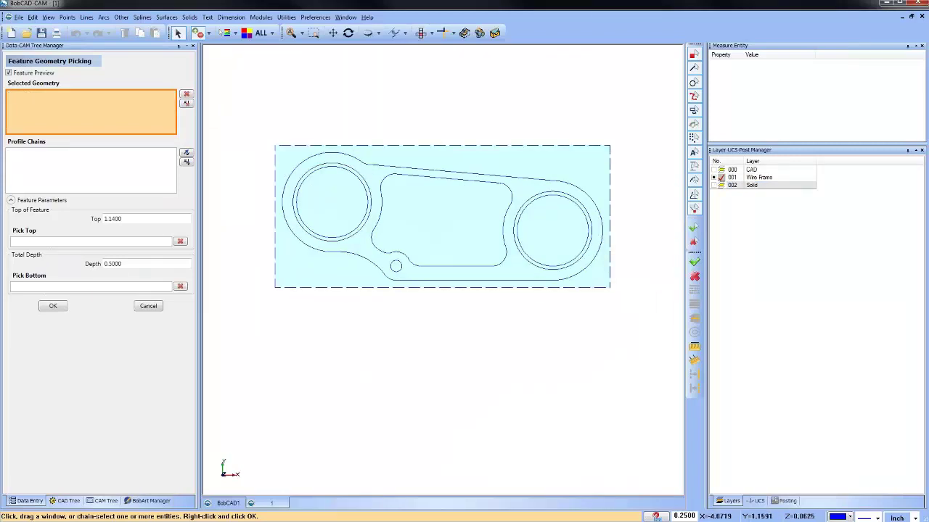
drag(238, 97, 253, 114)
click(349, 159)
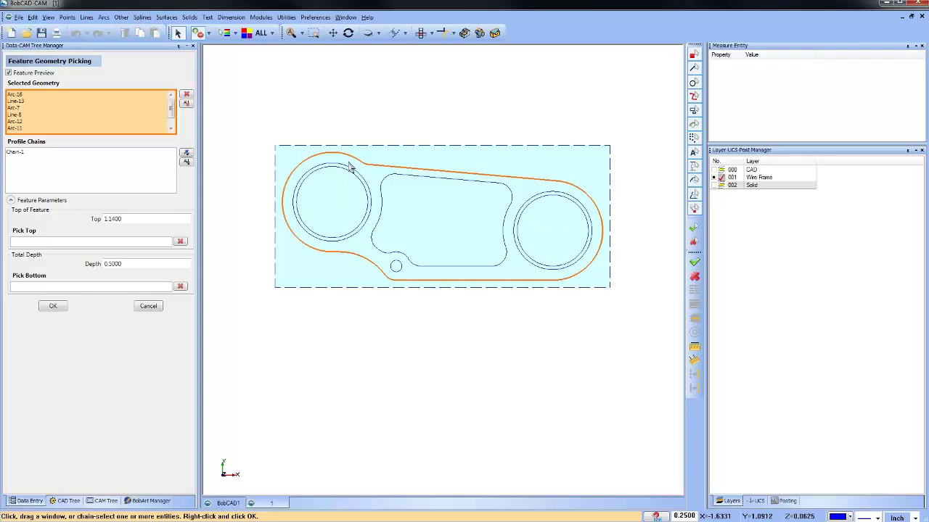
click(351, 173)
click(353, 175)
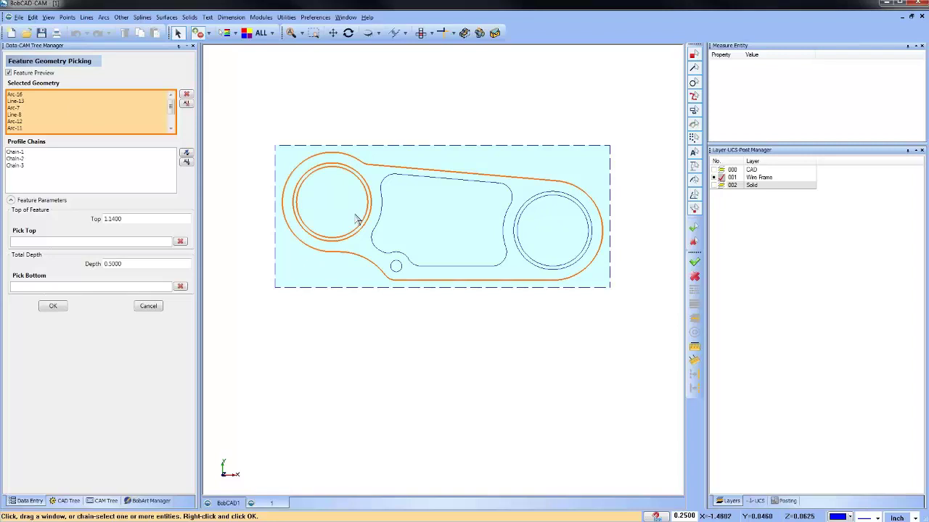
click(15, 95)
click(15, 101)
click(16, 108)
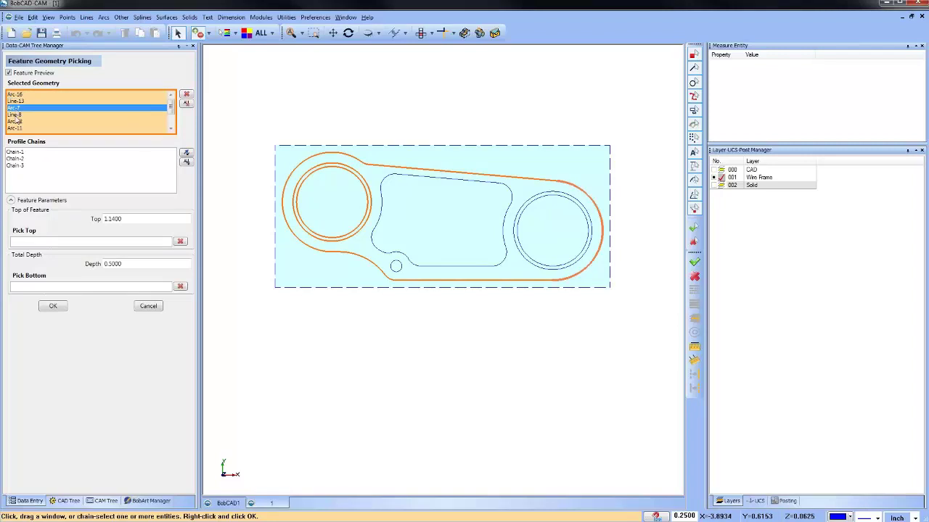
click(16, 114)
click(16, 122)
click(16, 128)
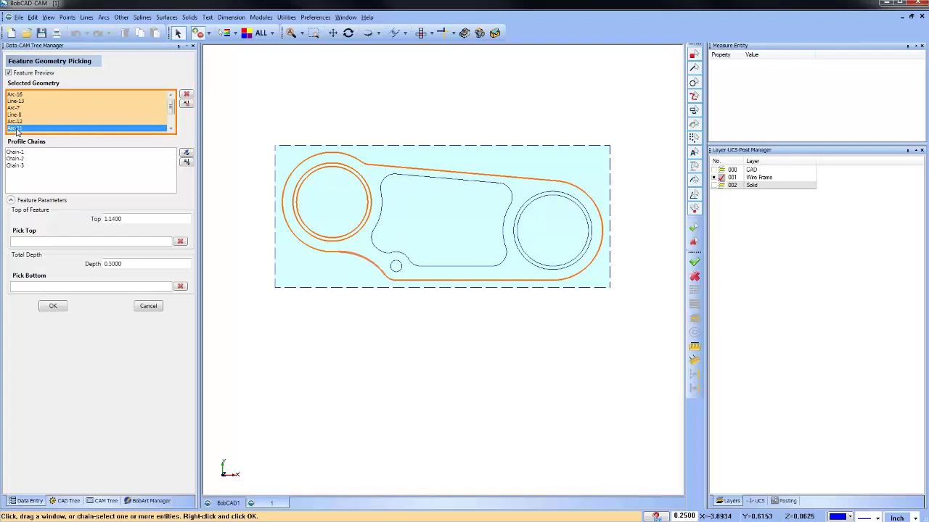
click(19, 97)
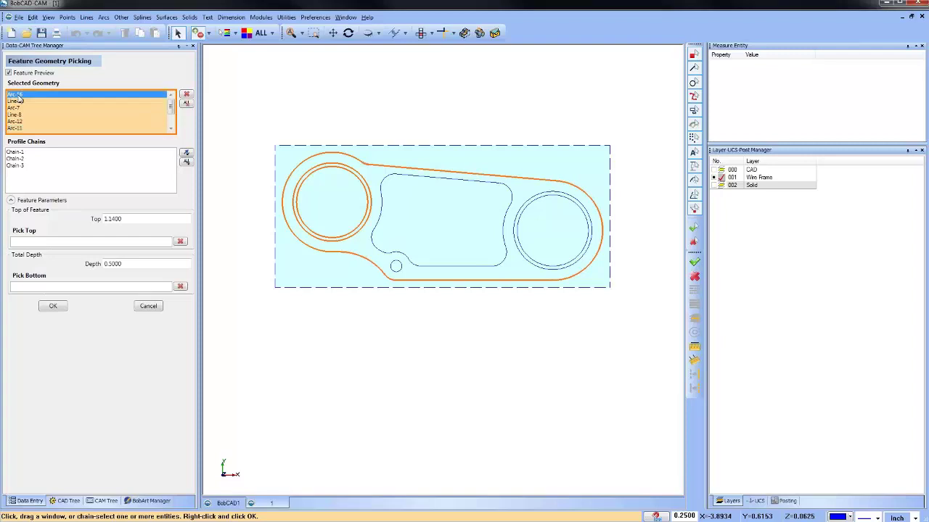
click(186, 95)
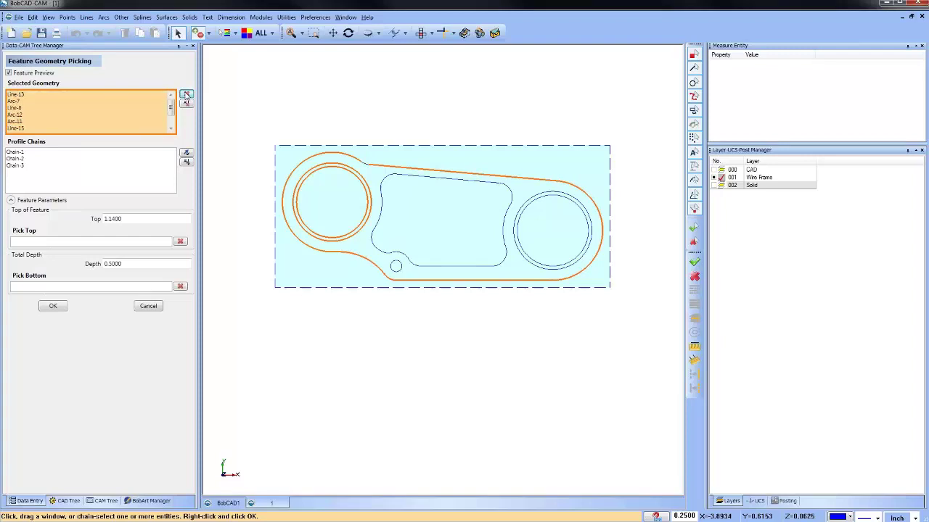
click(367, 198)
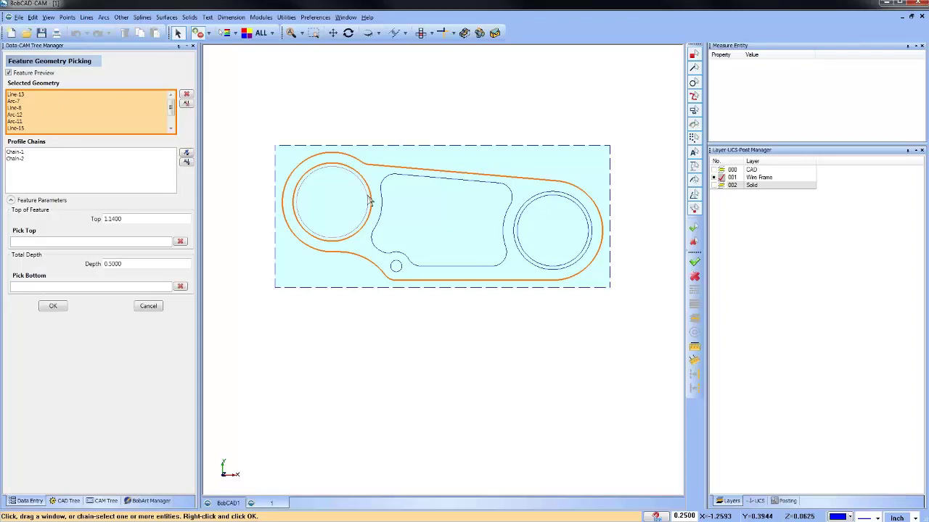
click(368, 197)
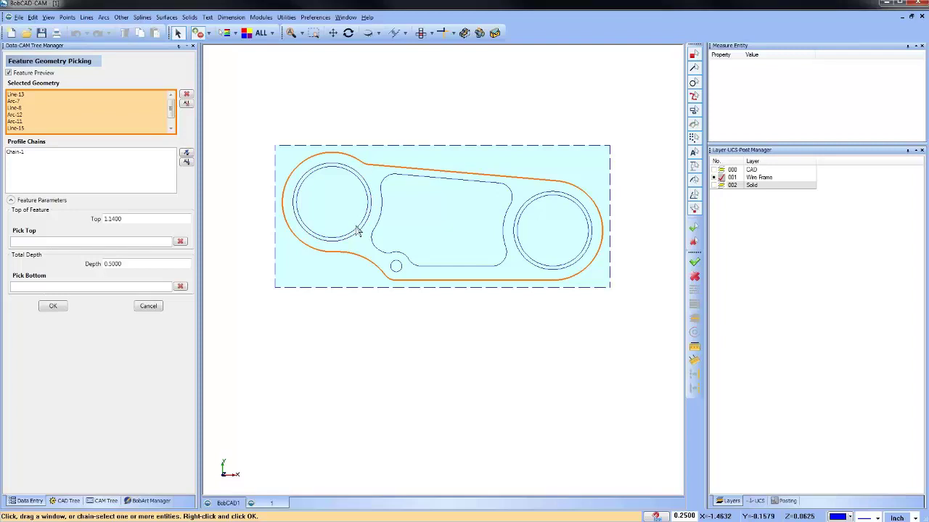
click(187, 95)
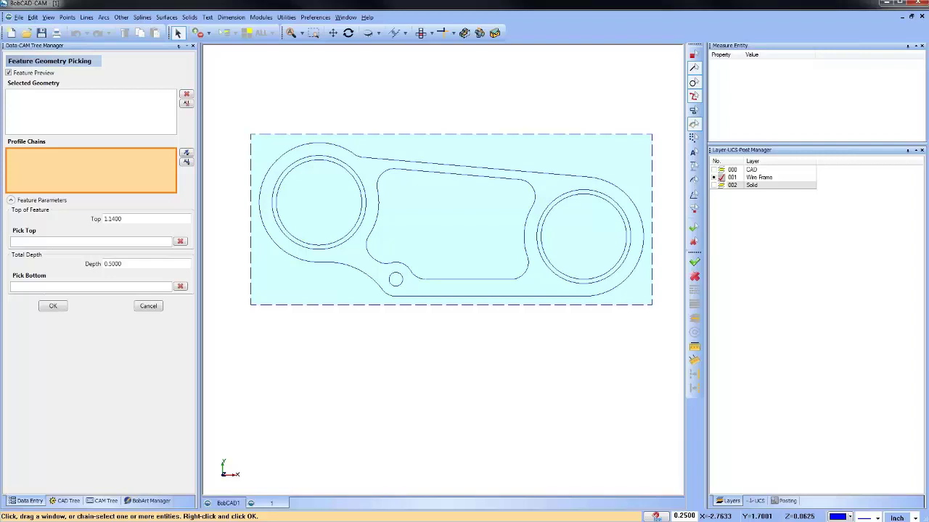
- Pick the inner and outer circles of both bosses as Chain-1 to Chain-4
click(102, 113)
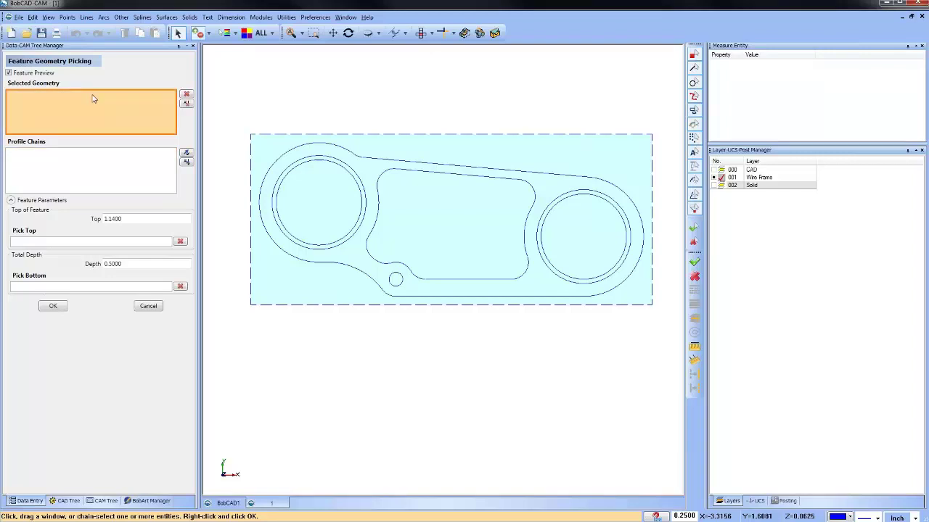
click(362, 212)
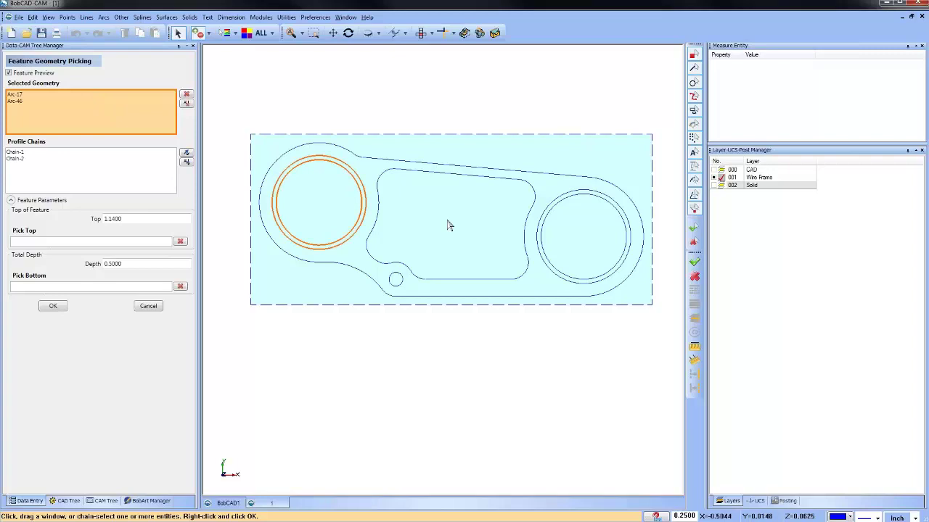
click(628, 249)
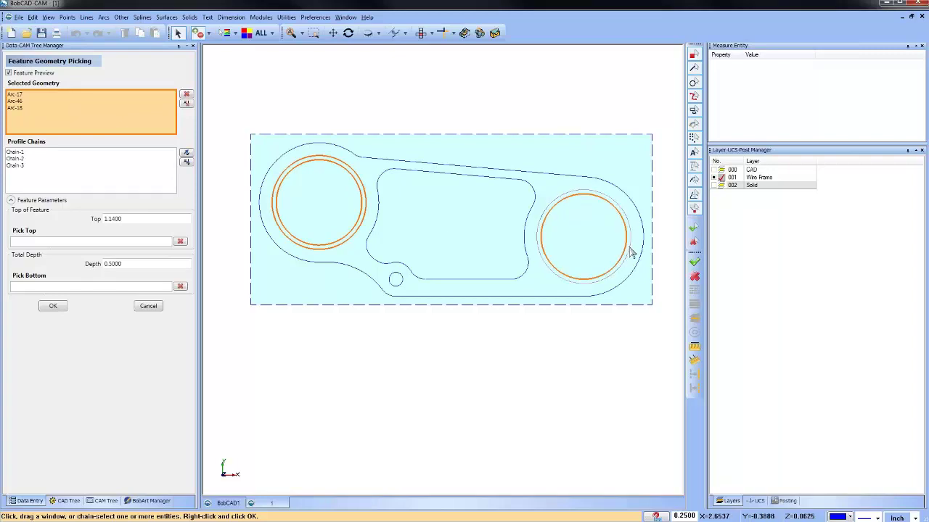
click(631, 251)
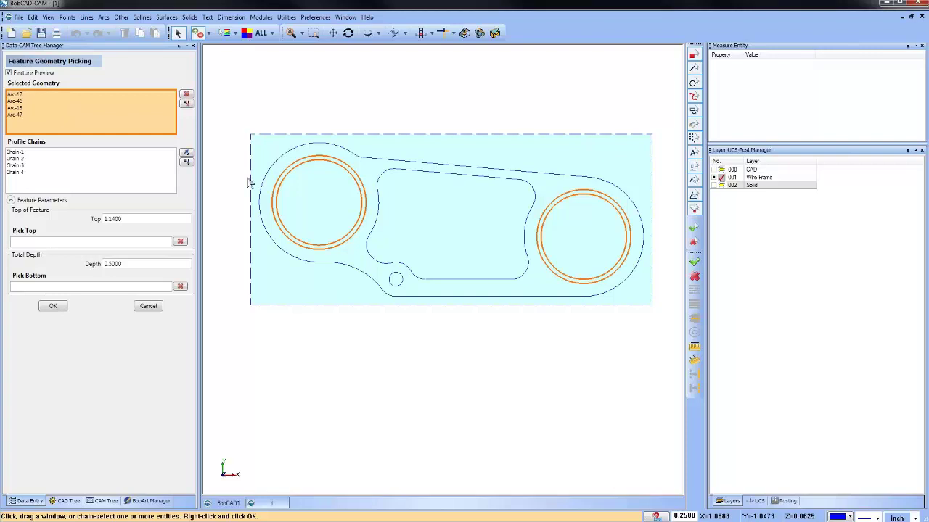
click(22, 154)
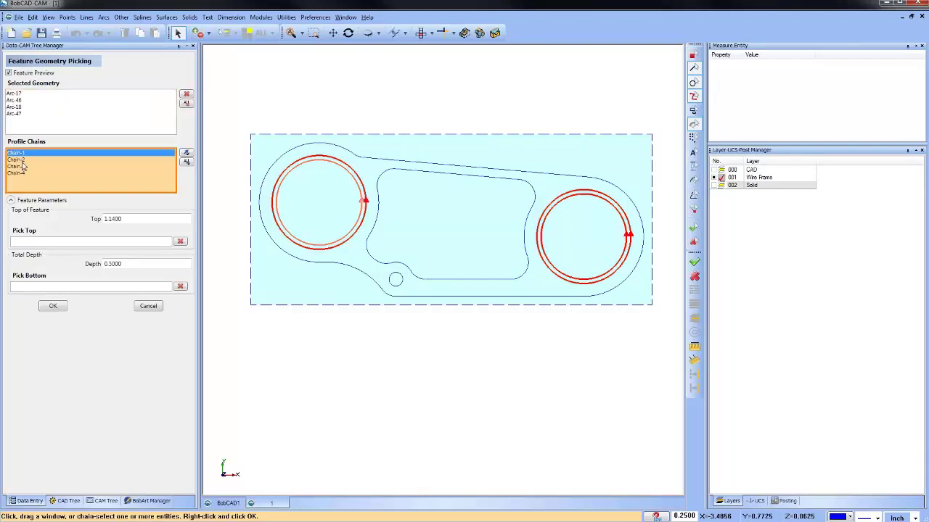
- Review Chains 2–4 and reverse all chain directions, then restore them
click(22, 160)
click(22, 167)
click(22, 173)
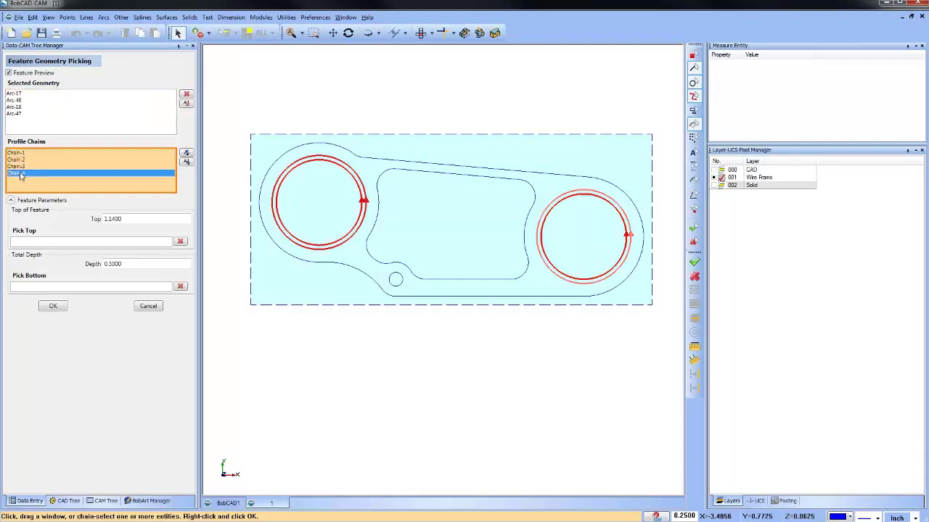
click(186, 161)
click(186, 162)
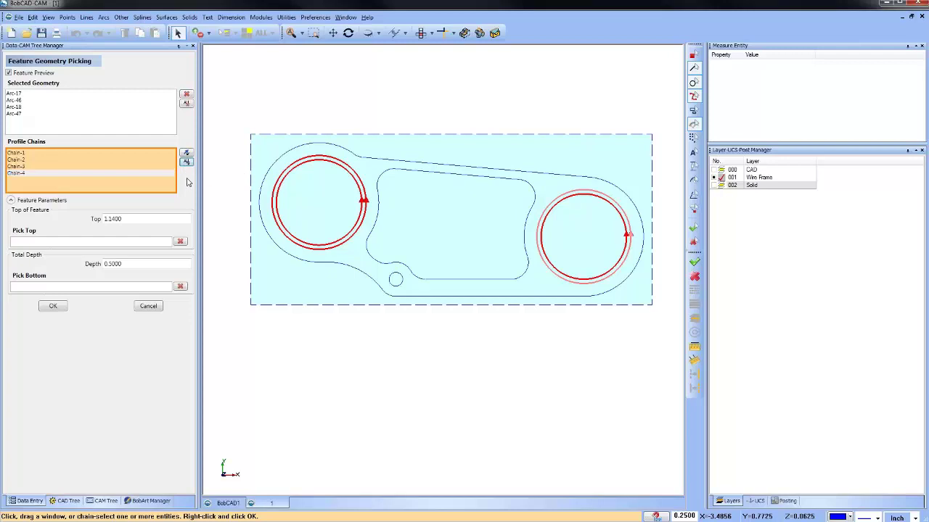
- Reverse the directions of Chain-2 and Chain-4 individually
click(26, 154)
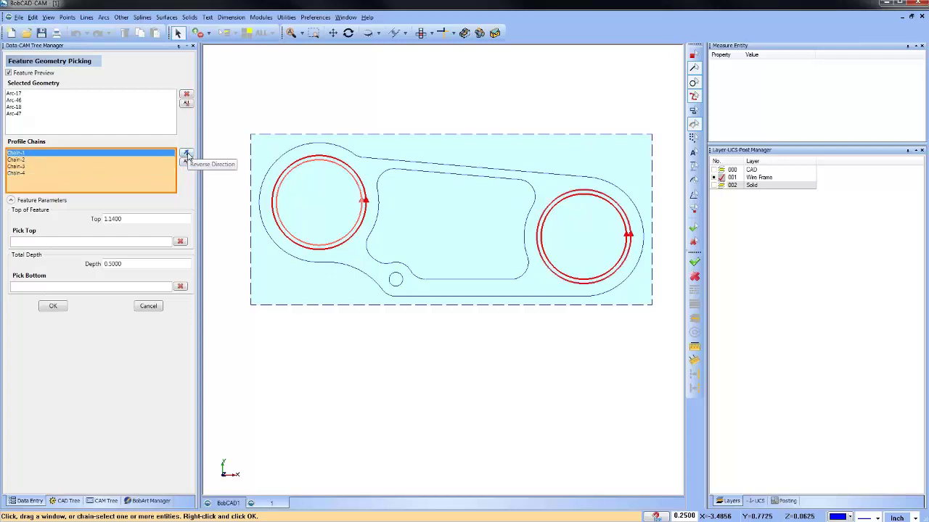
click(29, 159)
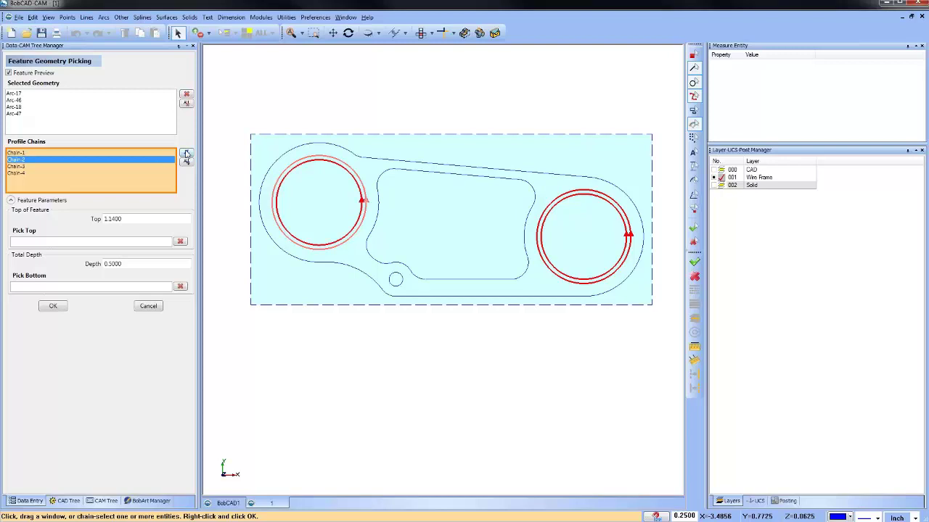
click(187, 153)
click(24, 166)
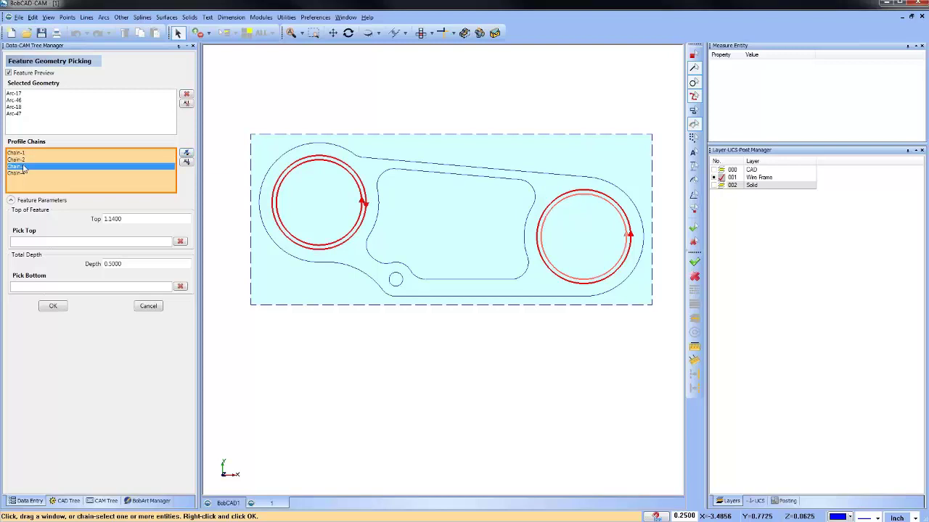
click(25, 174)
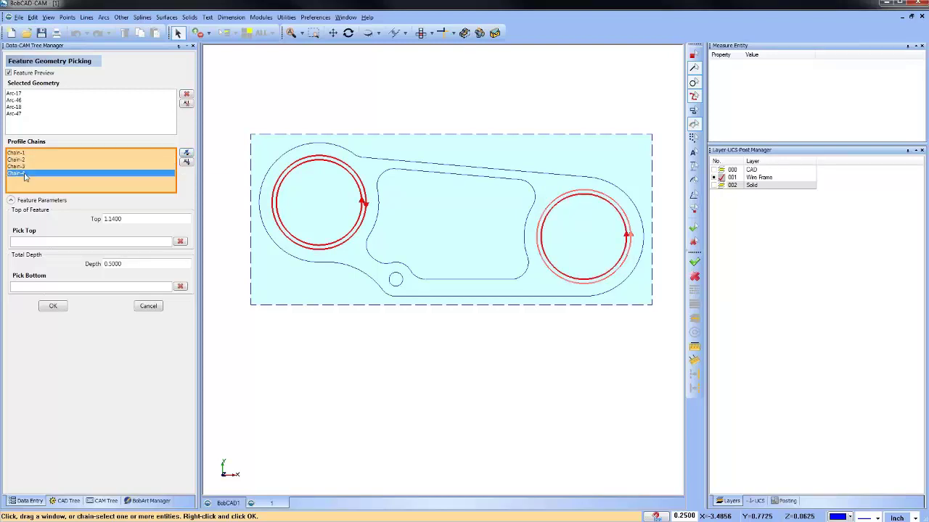
click(187, 154)
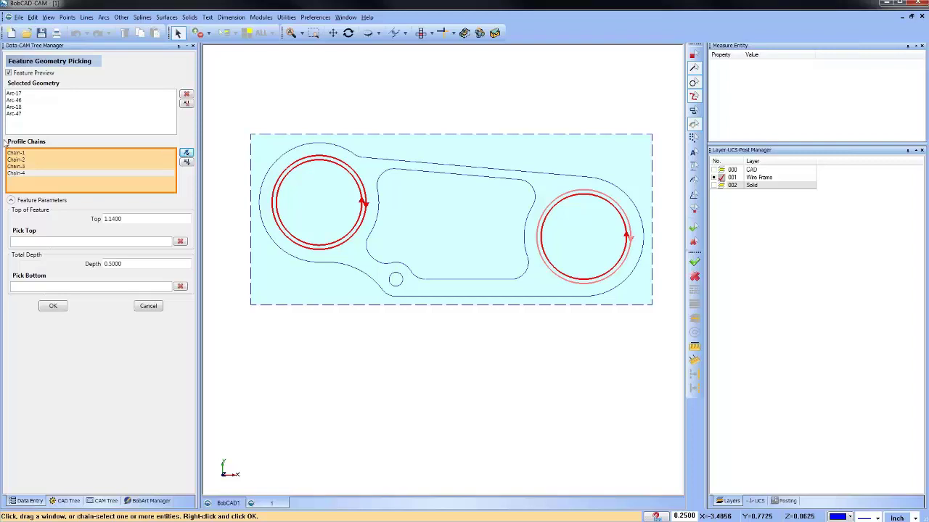
- In isometric view, enter 1 for Top, then pick the left boss top so Top reads 1.0150
key(Home)
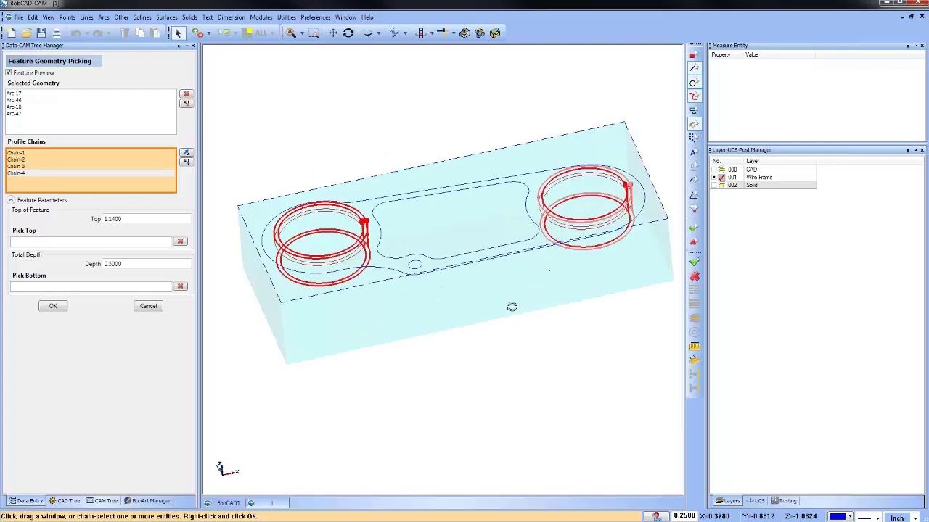
click(145, 219)
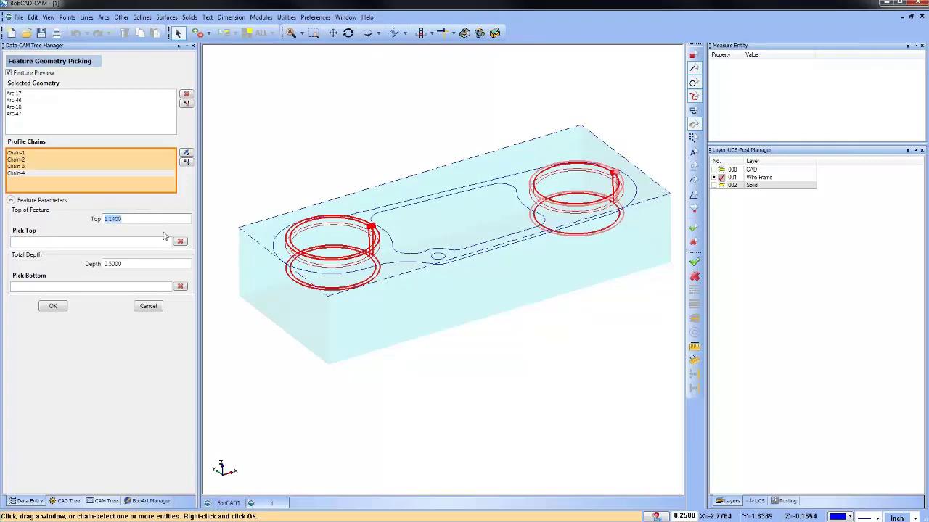
text(1)
click(136, 244)
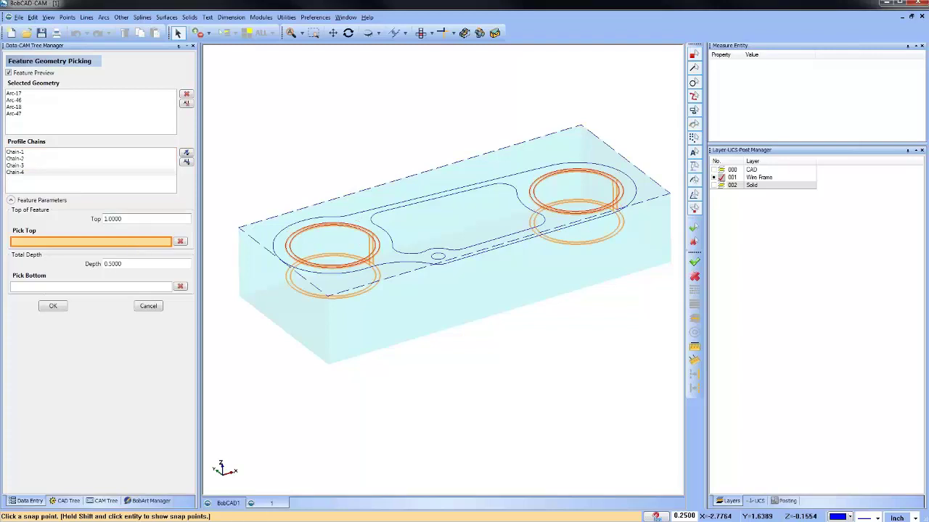
click(717, 186)
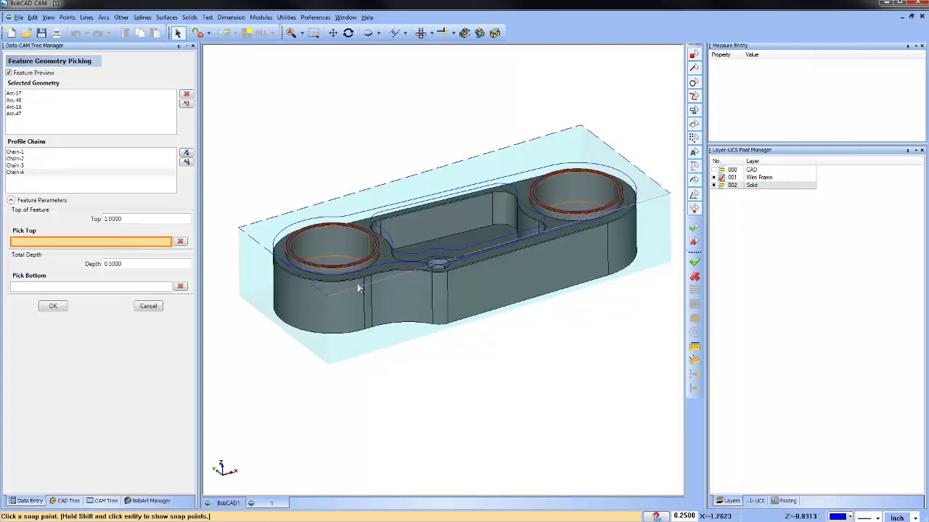
scroll(306, 266, up, 5)
click(307, 264)
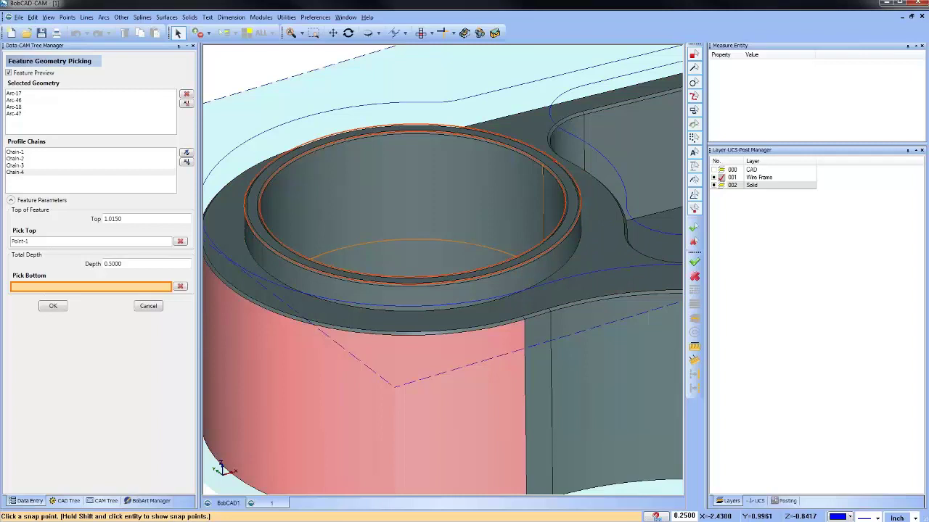
scroll(424, 252, down, 5)
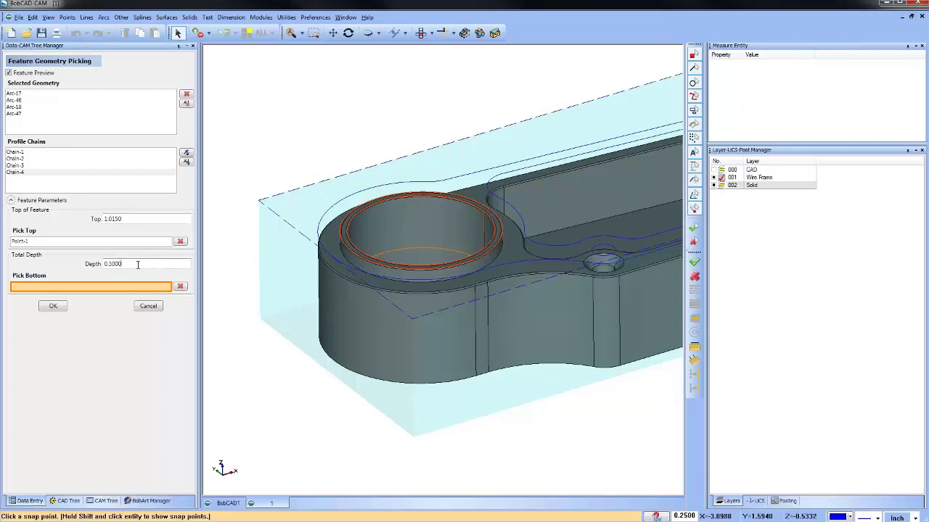
- Pick the feature bottom on the boss edge for a 0.1250 depth, then inspect the bore
click(335, 271)
middle_drag(334, 269, 511, 211)
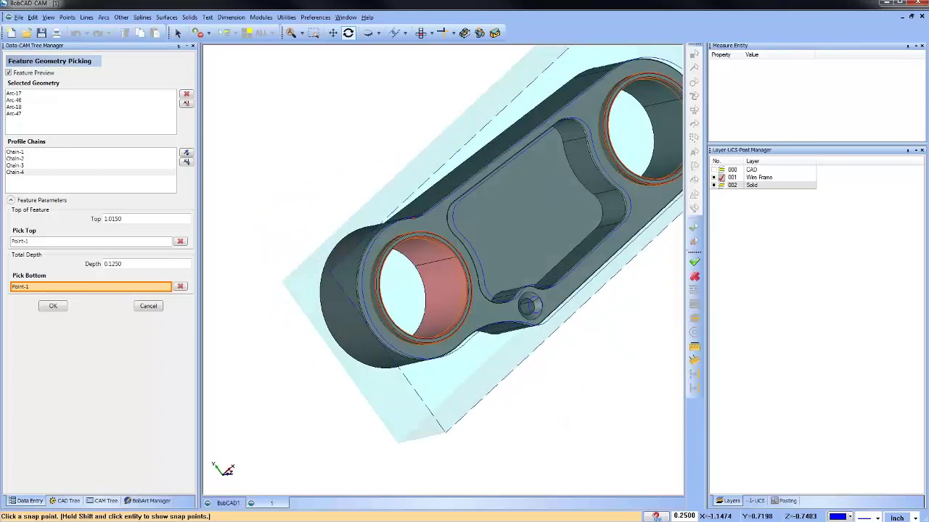
scroll(413, 211, up, 5)
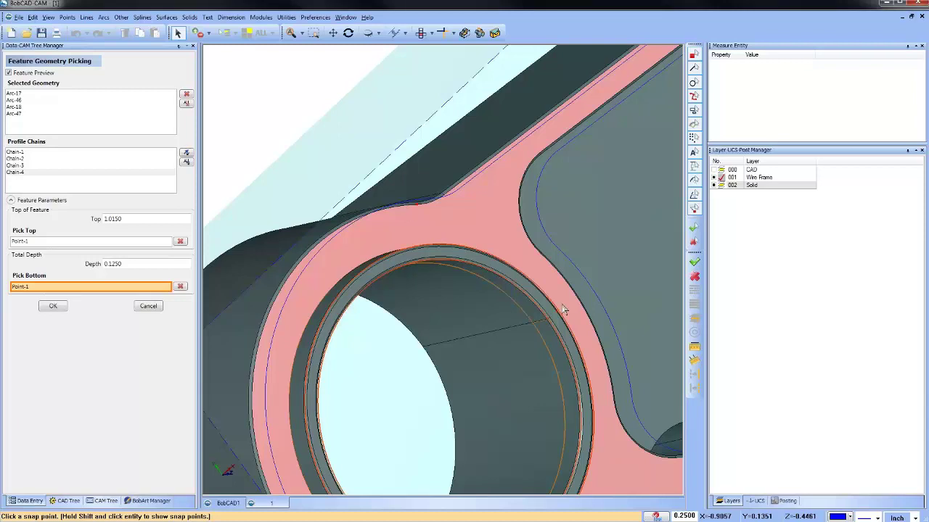
scroll(564, 315, down, 4)
scroll(573, 376, down, 2)
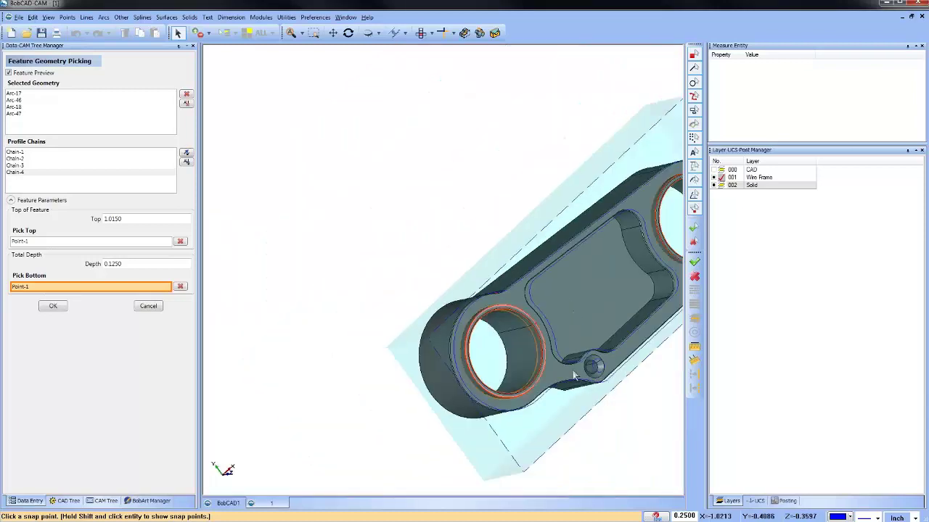
middle_drag(573, 376, 479, 311)
scroll(595, 379, down, 2)
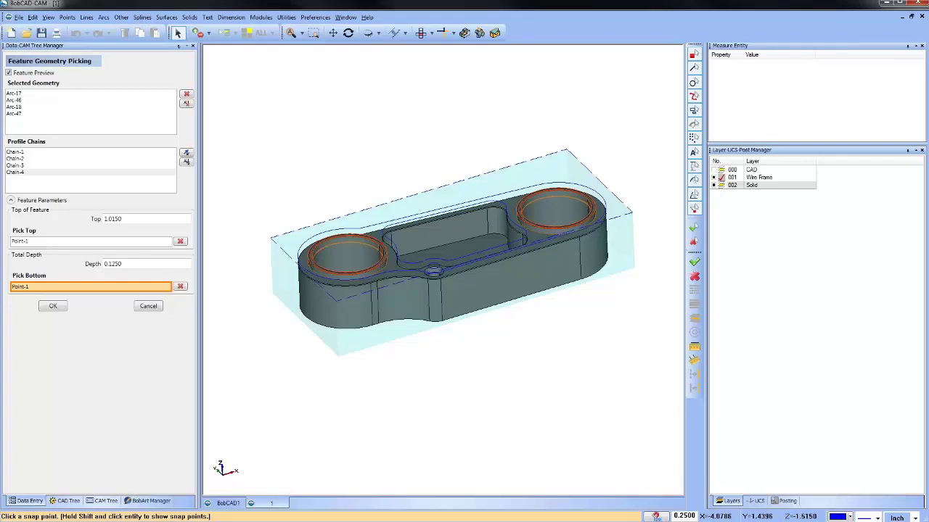
- Cancel the current picking and start a new Mill 2 Axis feature from Machine Setup
click(148, 306)
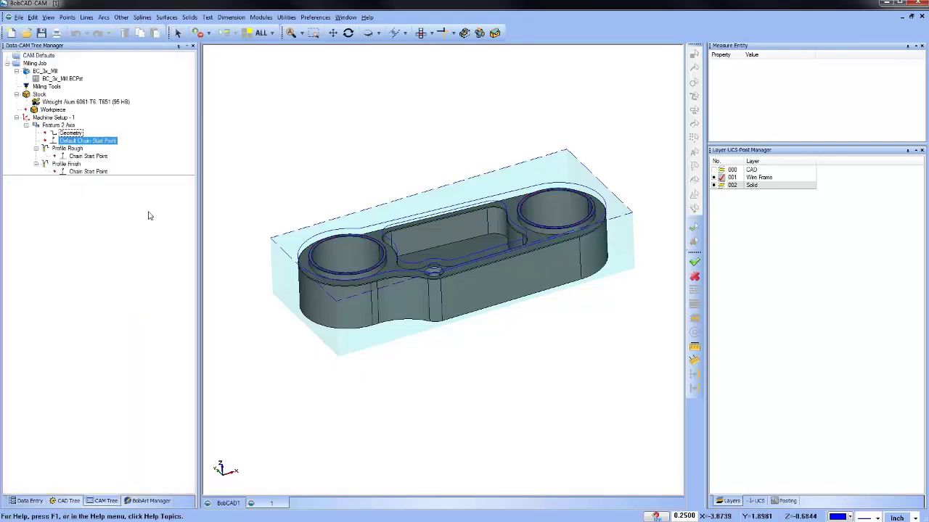
click(26, 125)
right_click(59, 119)
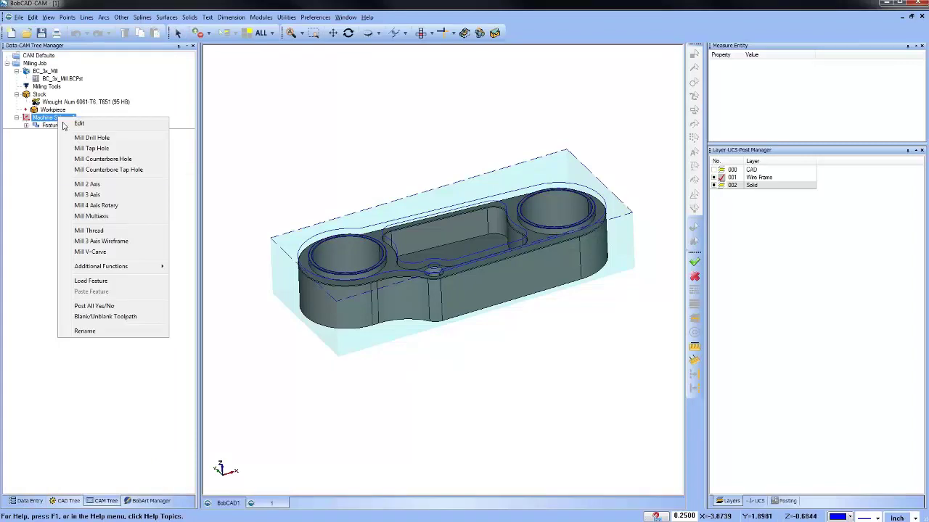
click(124, 185)
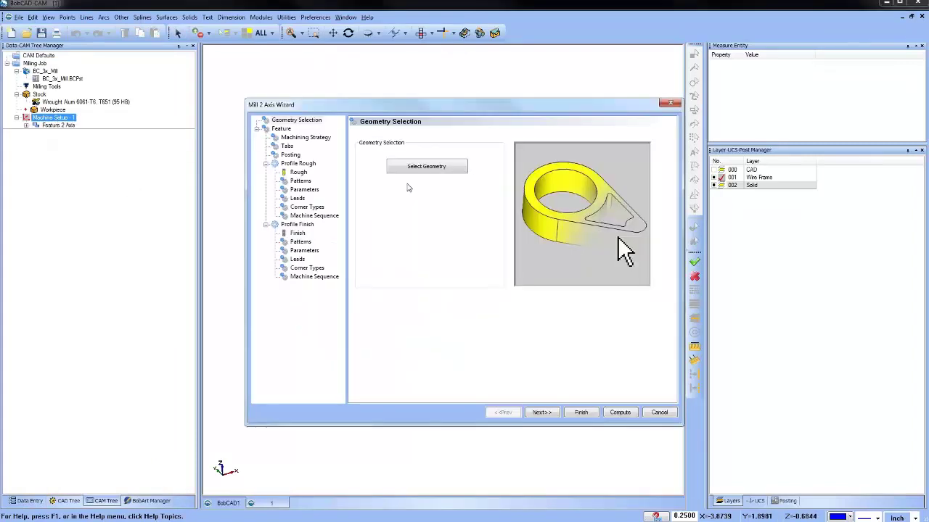
click(428, 167)
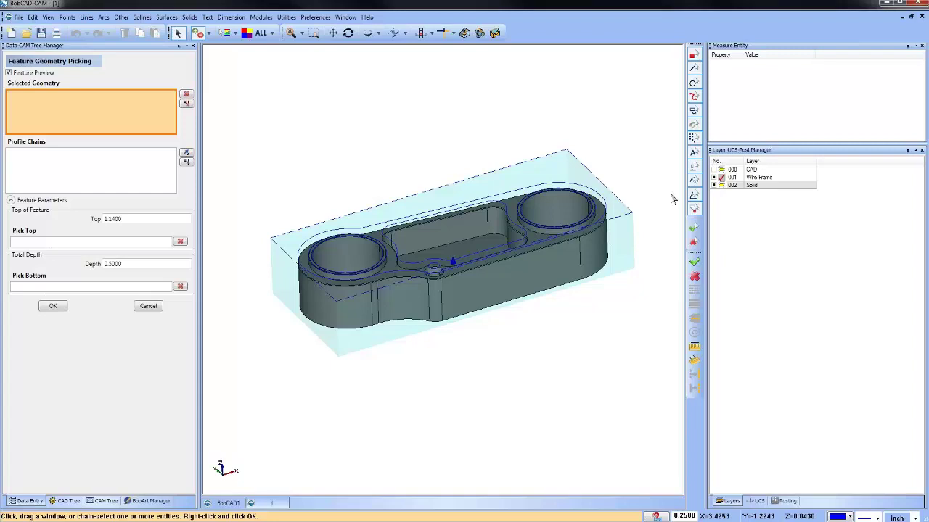
- Leave only the solid part visible and bring up edge selection choices on its top edge
click(721, 185)
click(721, 177)
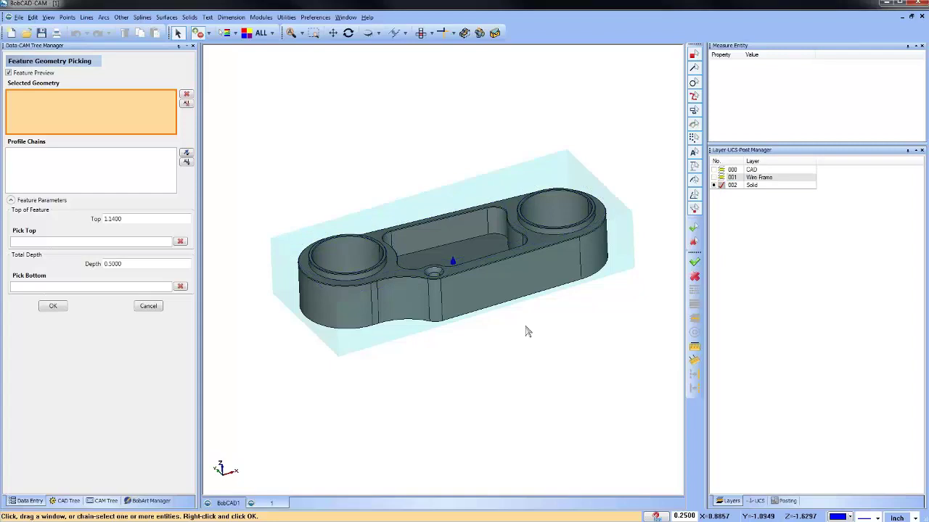
right_click(312, 280)
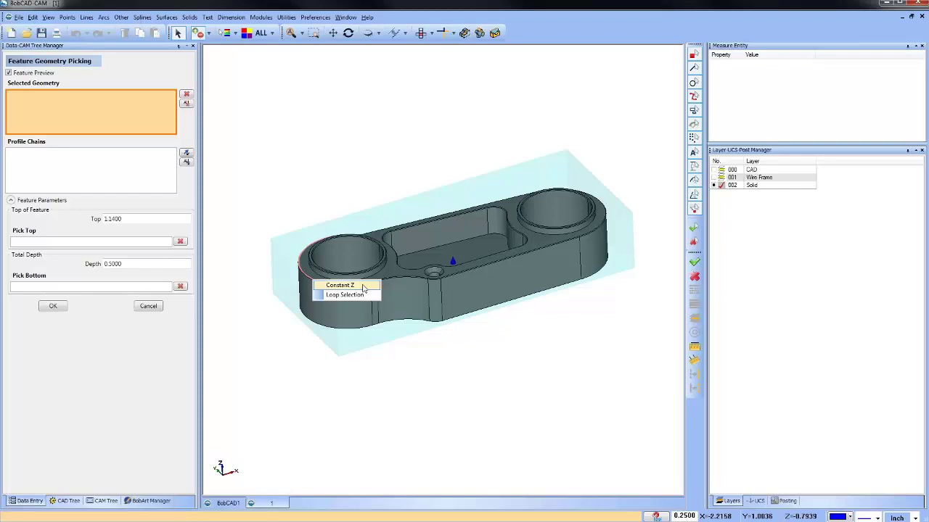
click(335, 356)
right_click(317, 280)
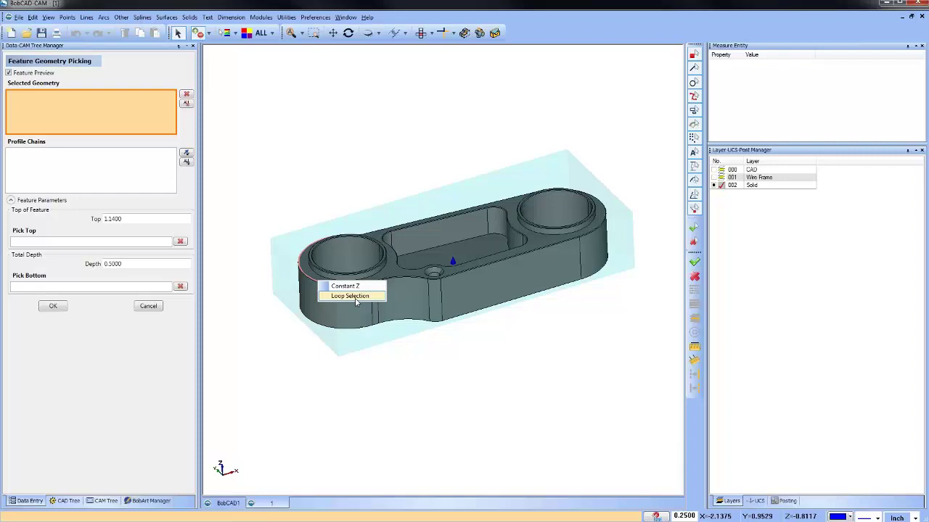
scroll(362, 312, up, 3)
scroll(363, 312, up, 2)
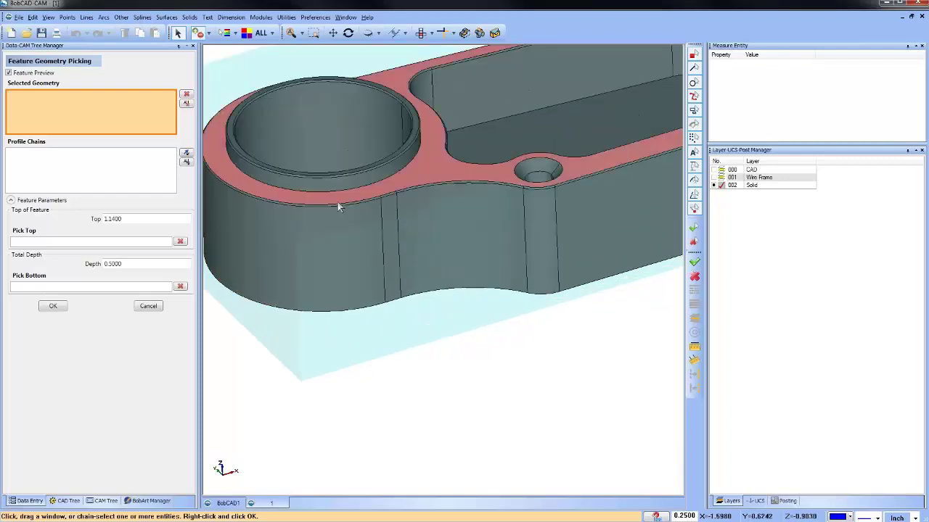
- Loop-select the connected top edge loop and tilt the part to face its top
right_click(332, 204)
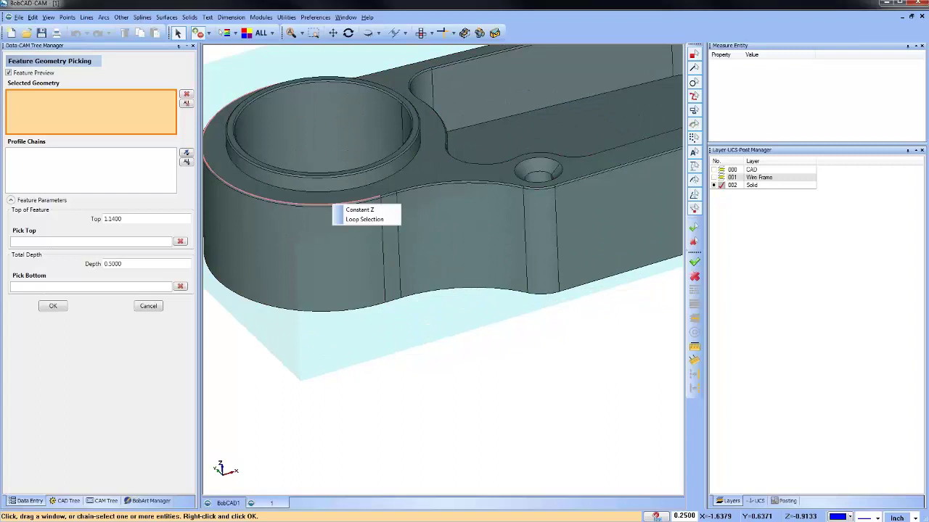
click(357, 220)
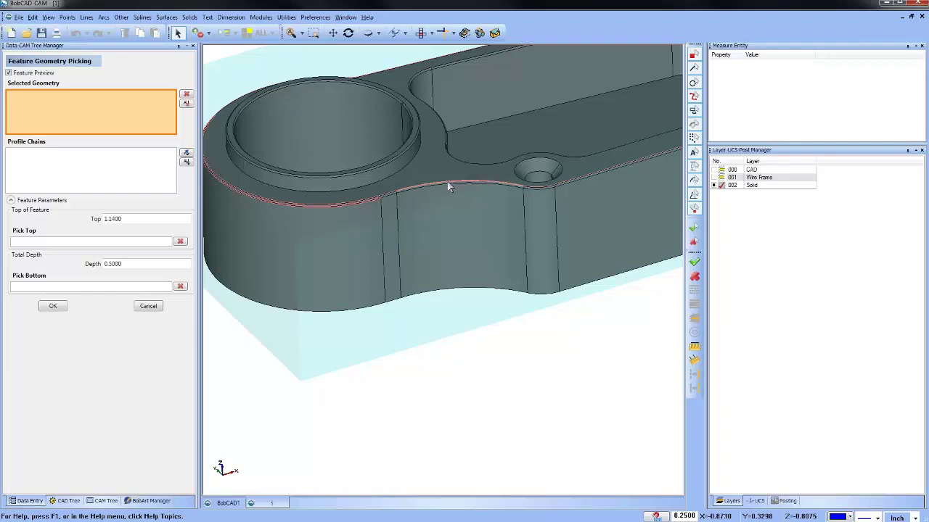
scroll(448, 187, down, 5)
middle_drag(452, 320, 452, 356)
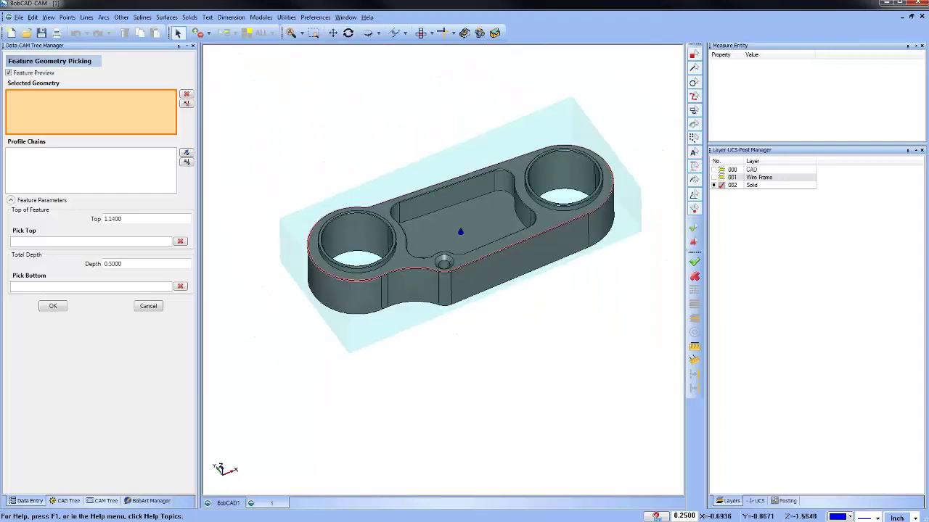
- Chain the top outer edge loop as Chain-1 and accept it into the Mill 2 Axis Wizard
click(411, 273)
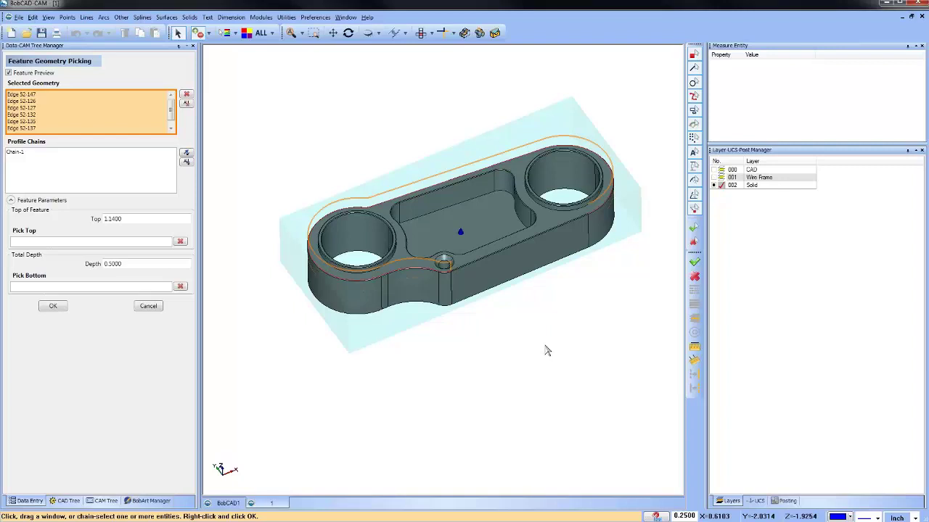
right_click(357, 95)
click(373, 103)
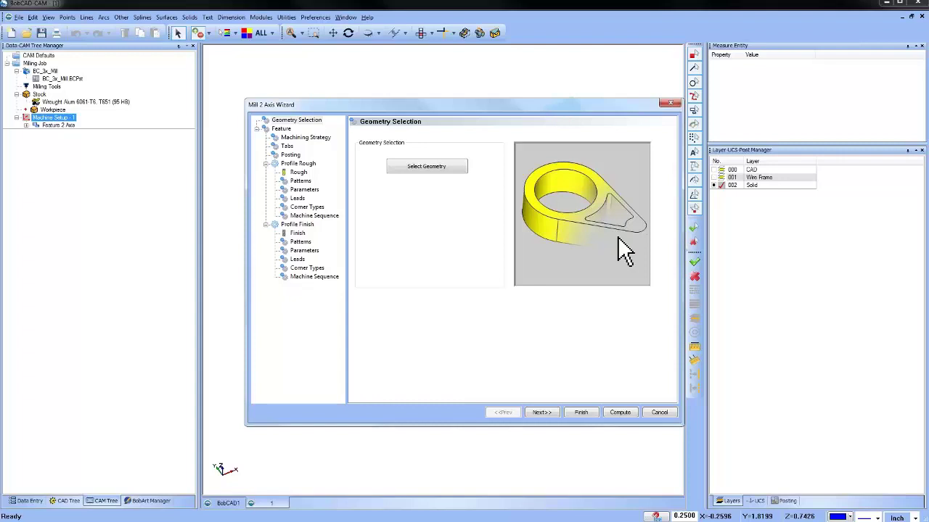
- Cancel the wizard, close 1.bbcd without saving, and bring up the Open dialog
click(658, 412)
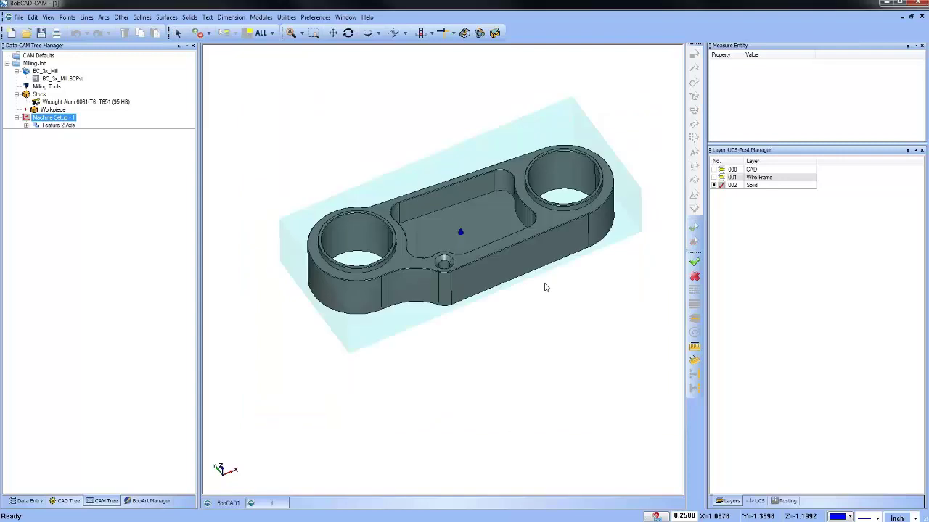
click(921, 16)
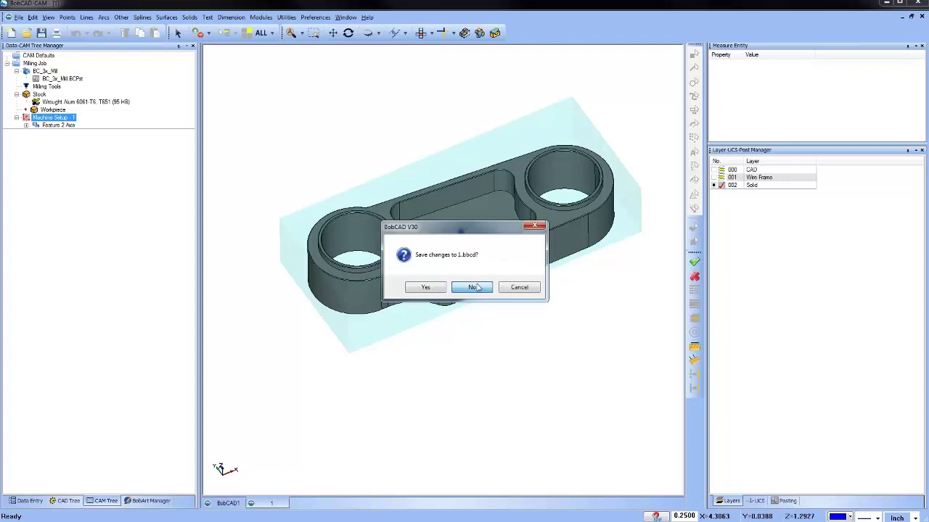
click(475, 287)
key(ctrl+o)
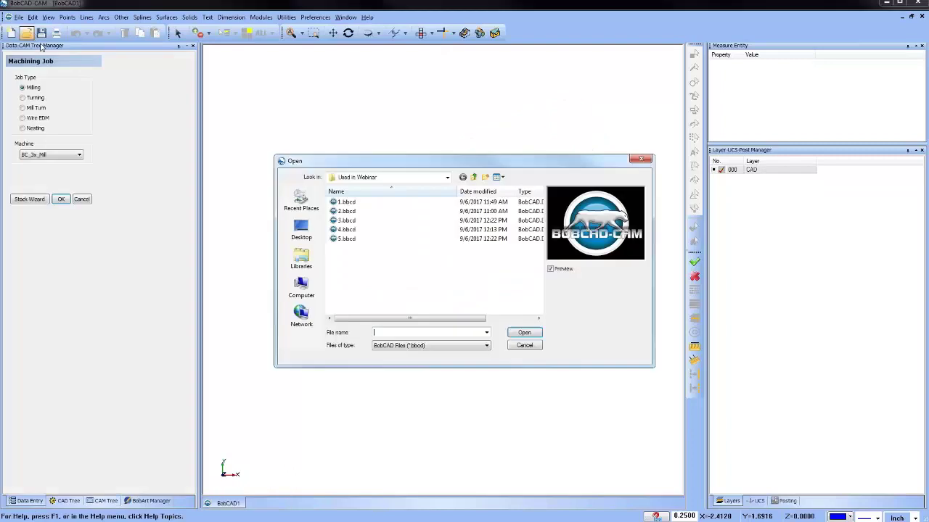
- Open part 2.bbcd, tilt the plate into a 3-D view, and show its CAM tree
click(349, 211)
click(523, 333)
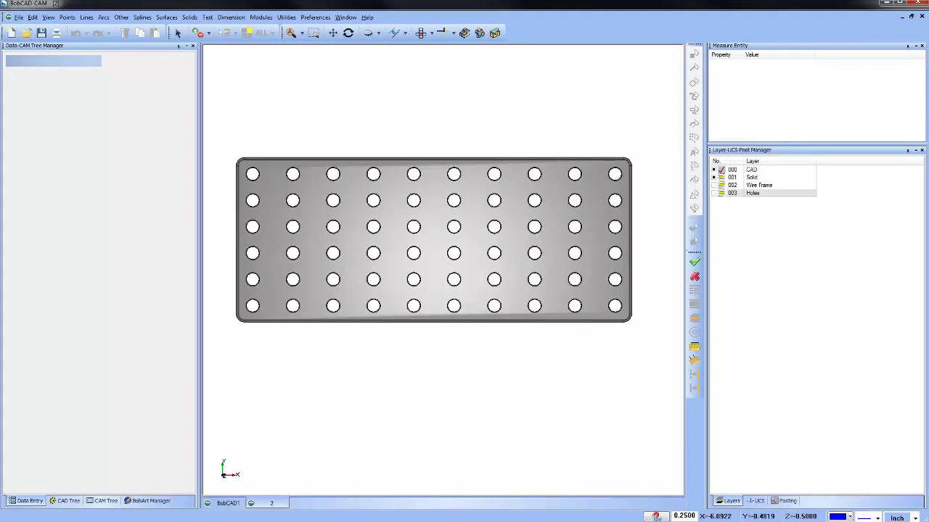
scroll(479, 377, down, 1)
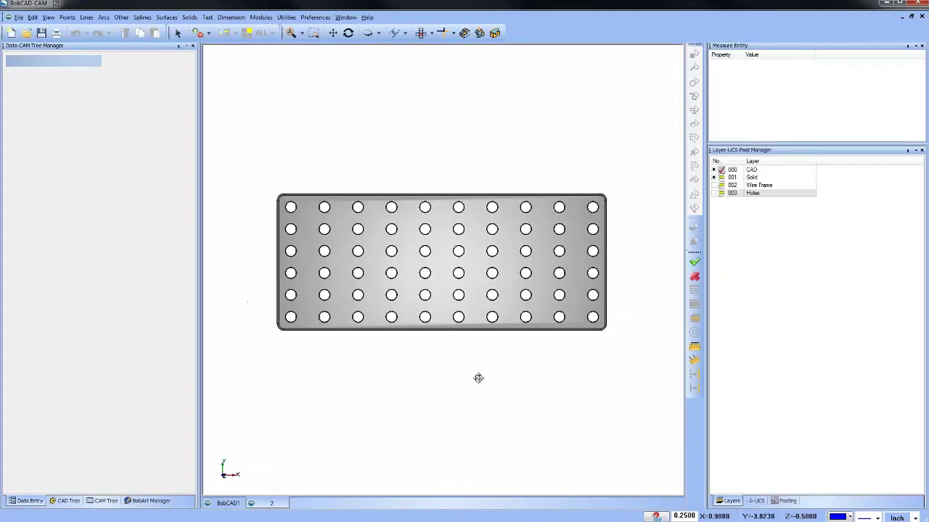
middle_drag(479, 390, 501, 357)
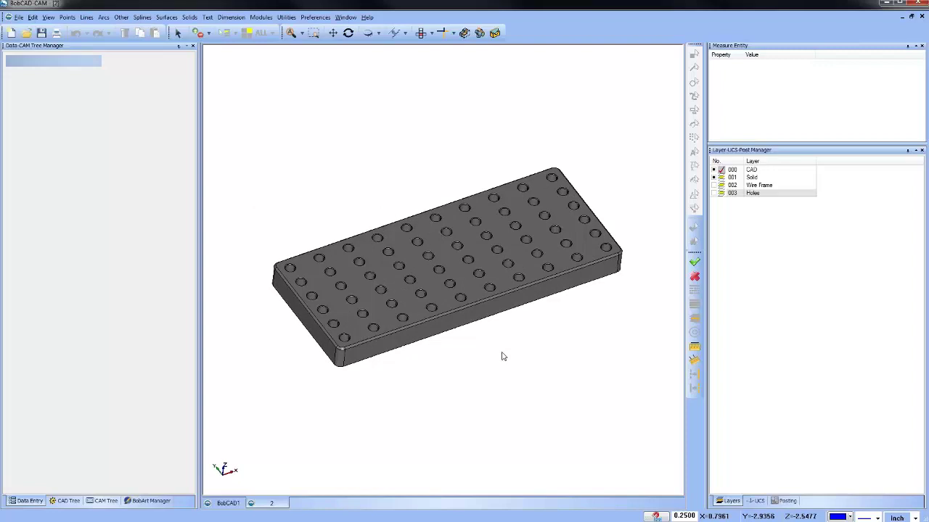
click(109, 503)
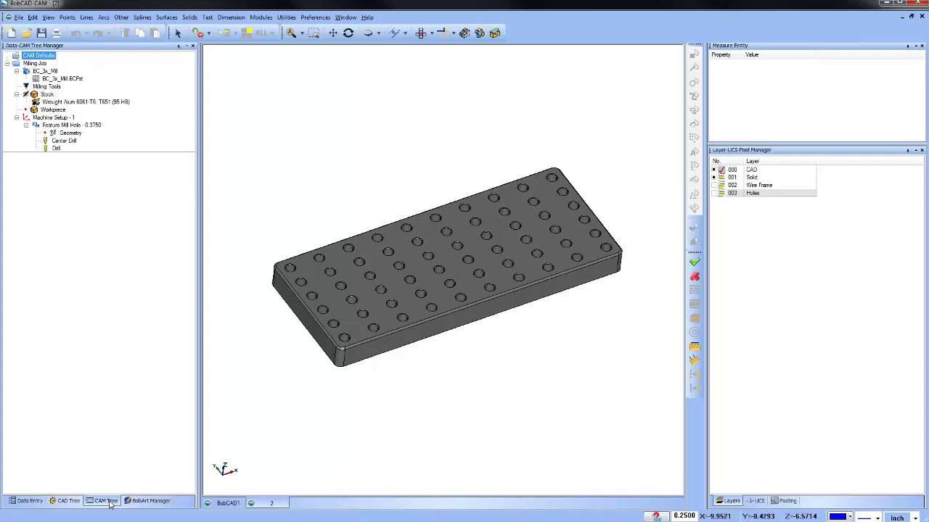
click(71, 125)
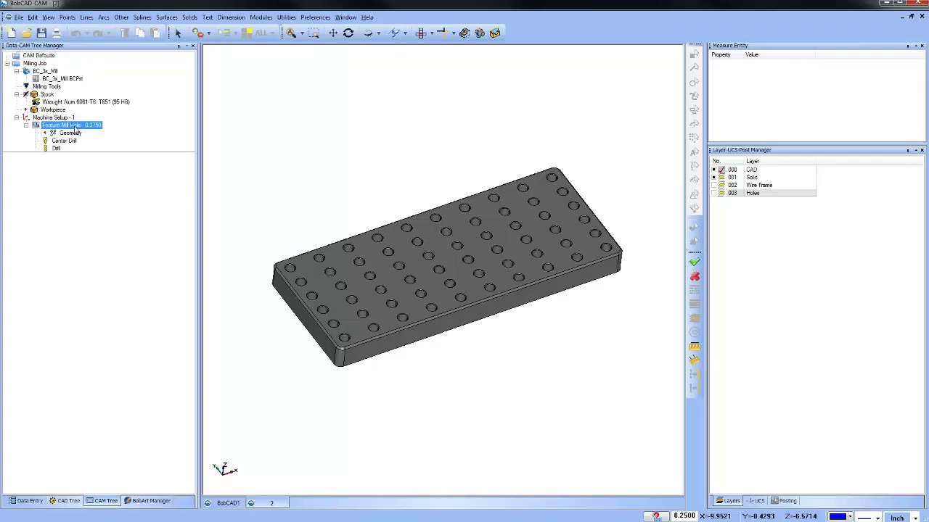
right_click(72, 125)
click(95, 132)
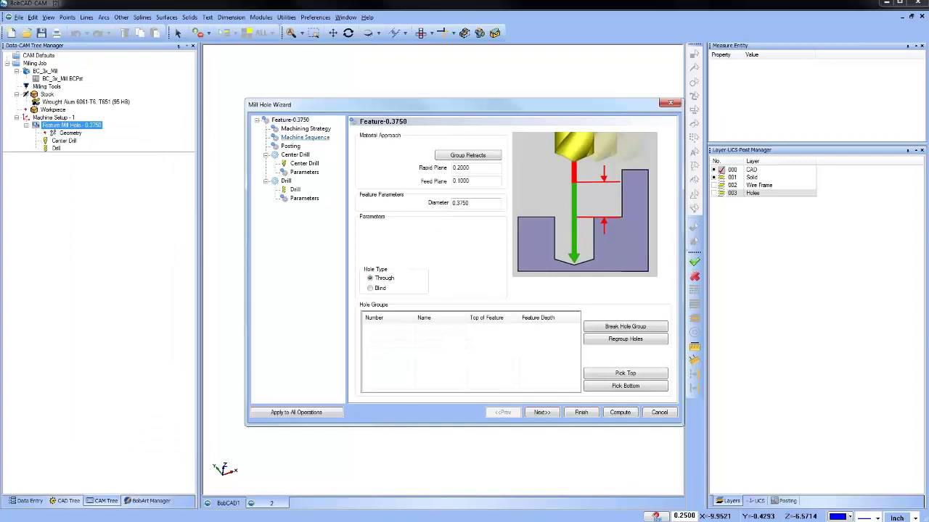
click(306, 137)
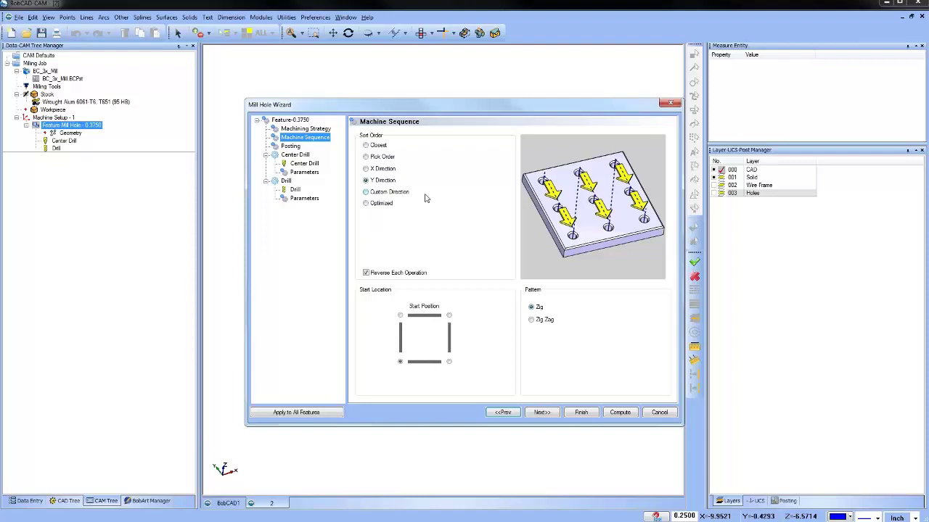
click(400, 315)
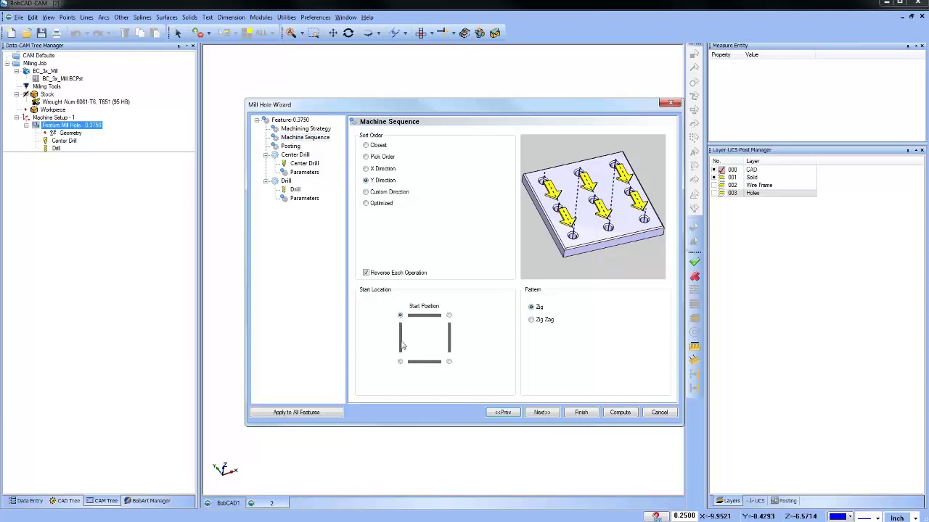
click(449, 361)
click(449, 316)
click(531, 320)
click(531, 306)
click(531, 319)
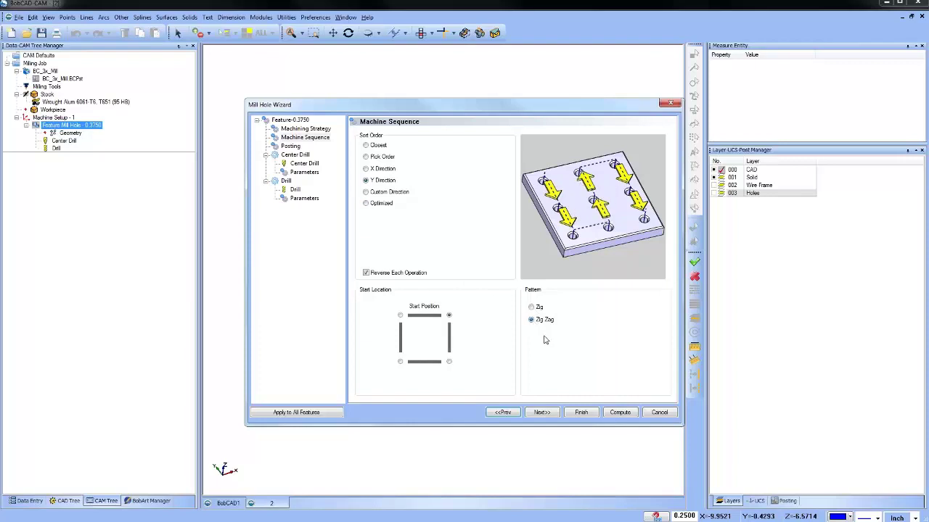
click(531, 307)
click(532, 320)
click(657, 412)
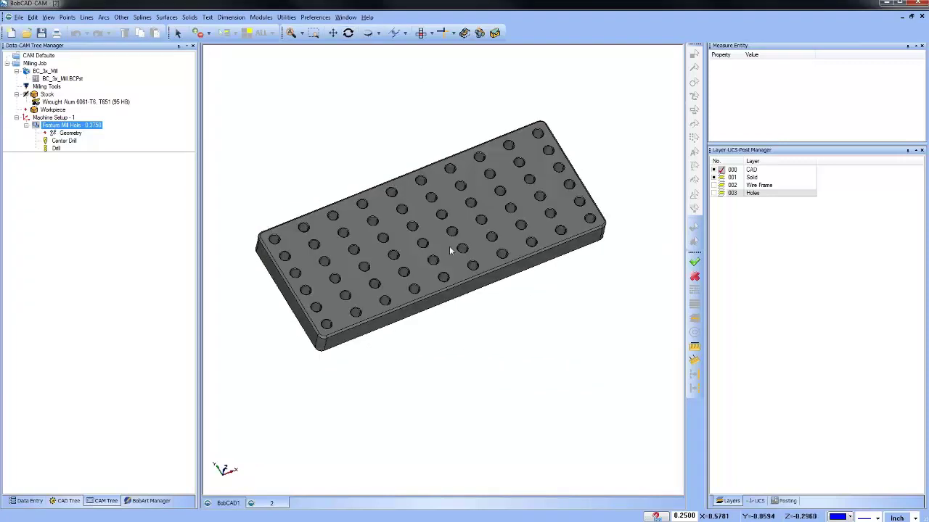
- Switch to Top view, start editing the hole Geometry, and show only the 003 Holes layer
click(421, 33)
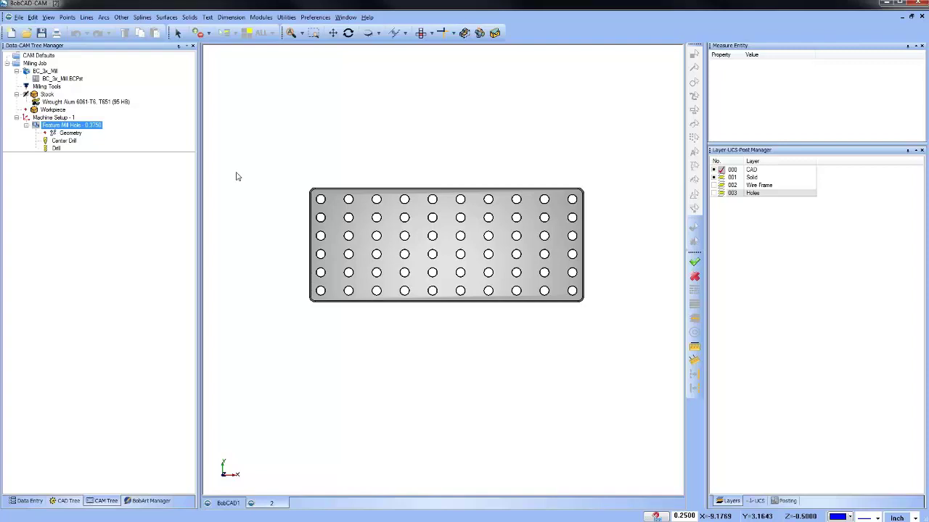
click(70, 132)
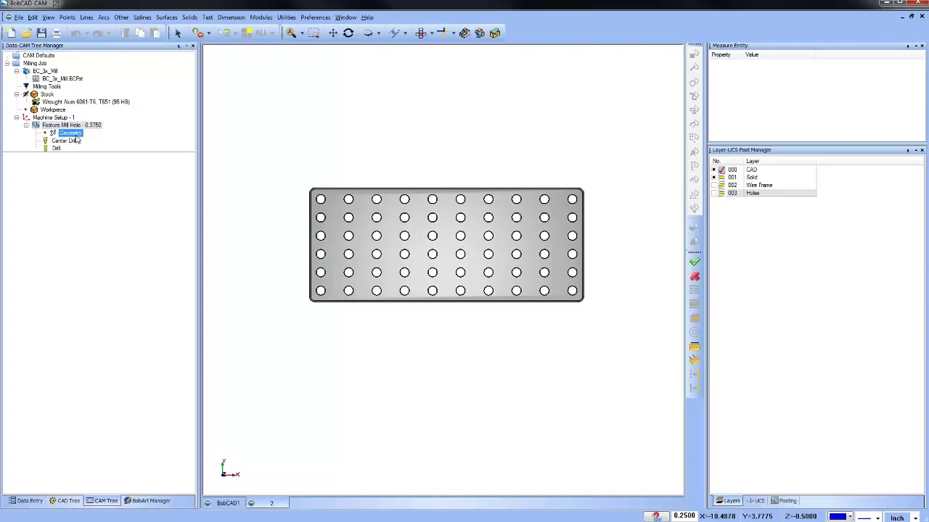
right_click(76, 140)
click(102, 141)
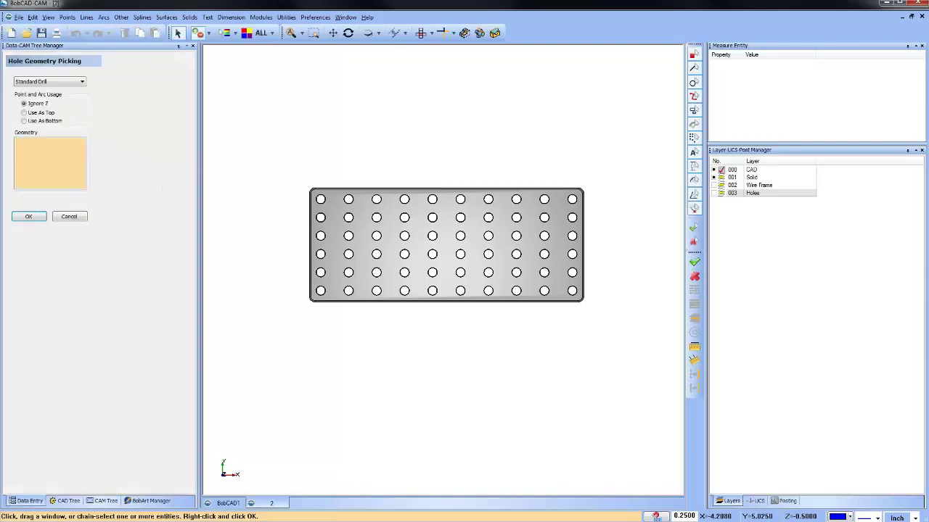
click(720, 193)
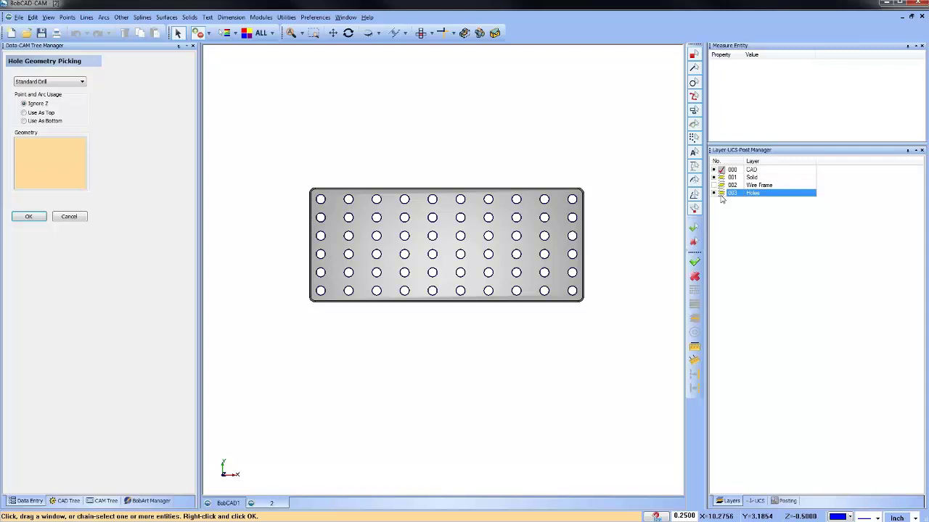
click(720, 193)
click(721, 178)
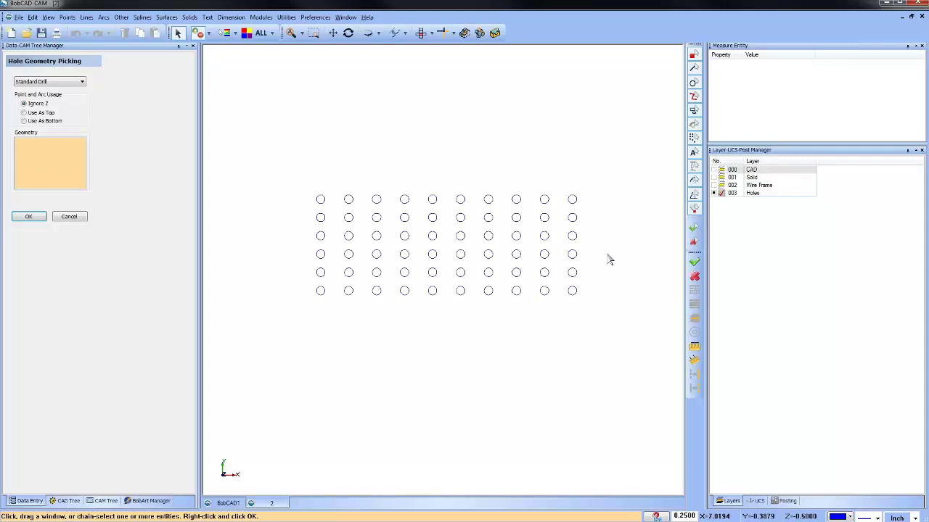
- Pick all 60 same-radius hole circles with Pick+Match Radius
drag(265, 102, 312, 158)
click(235, 34)
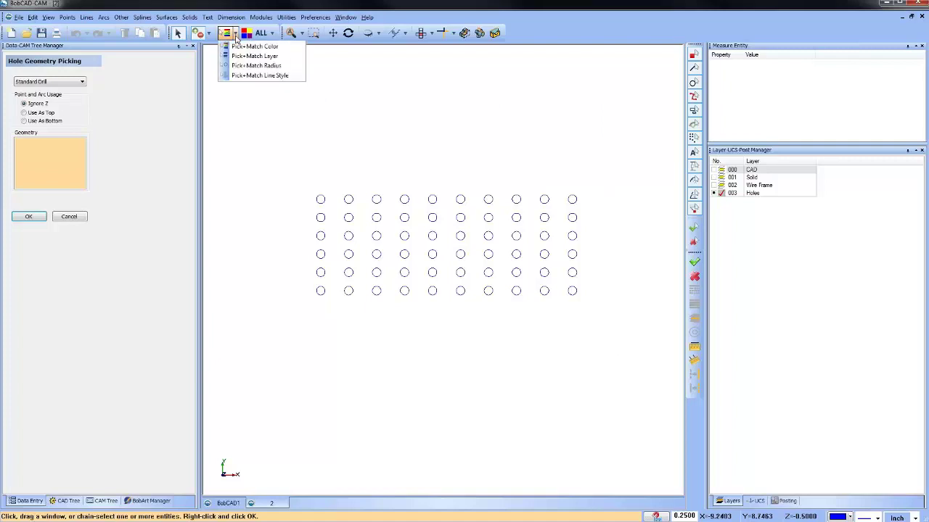
click(277, 66)
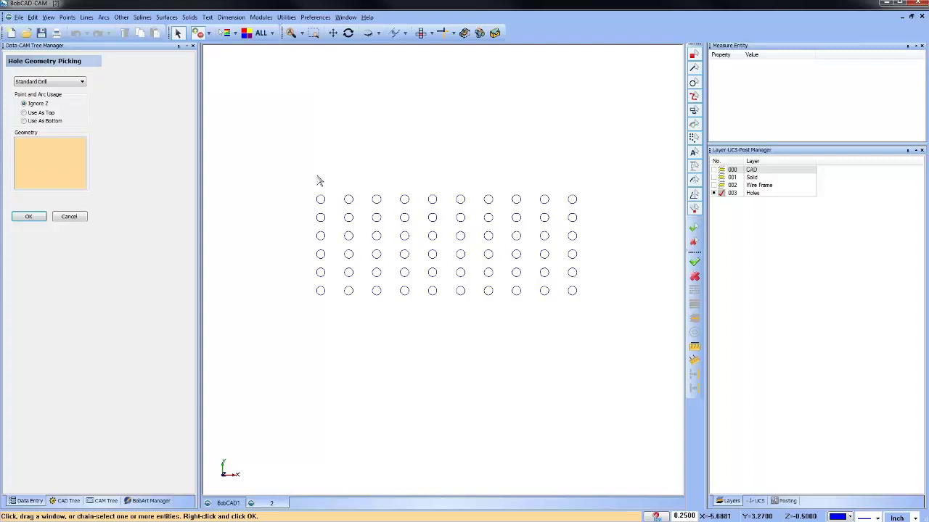
click(320, 200)
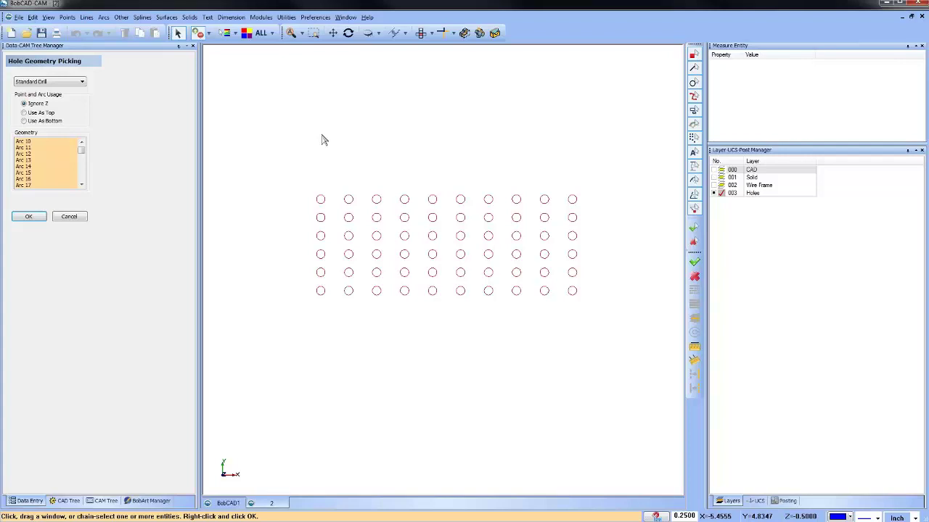
- Accept the picked circles, set Feature Mill Hole's sort order to X Direction, and compute the toolpath
click(31, 217)
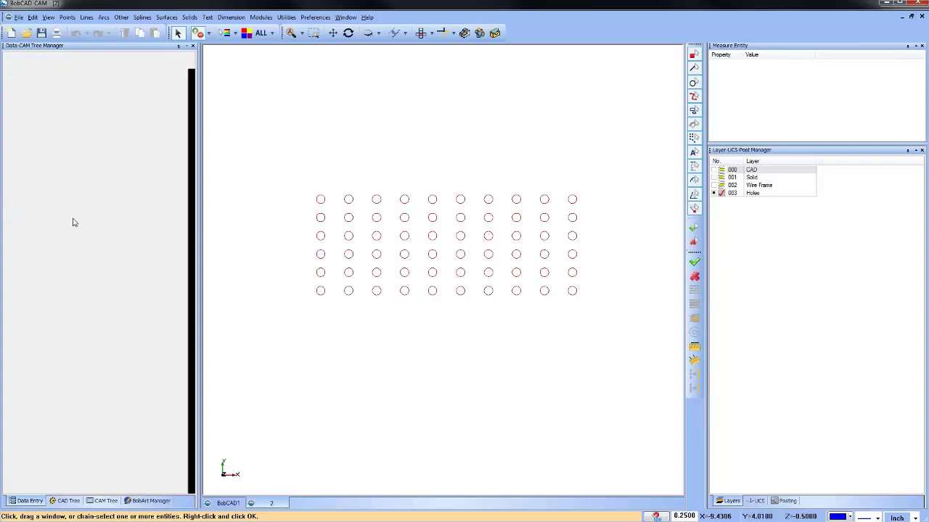
click(72, 125)
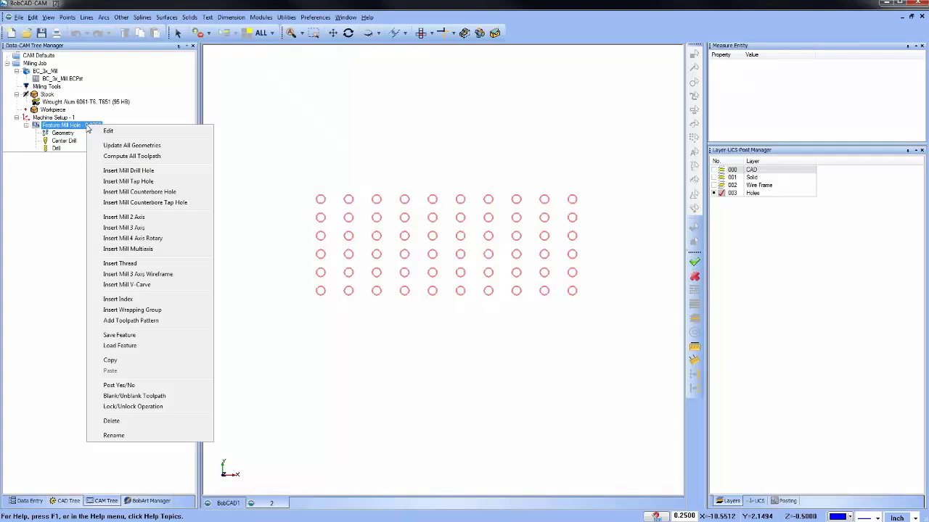
right_click(86, 125)
click(134, 133)
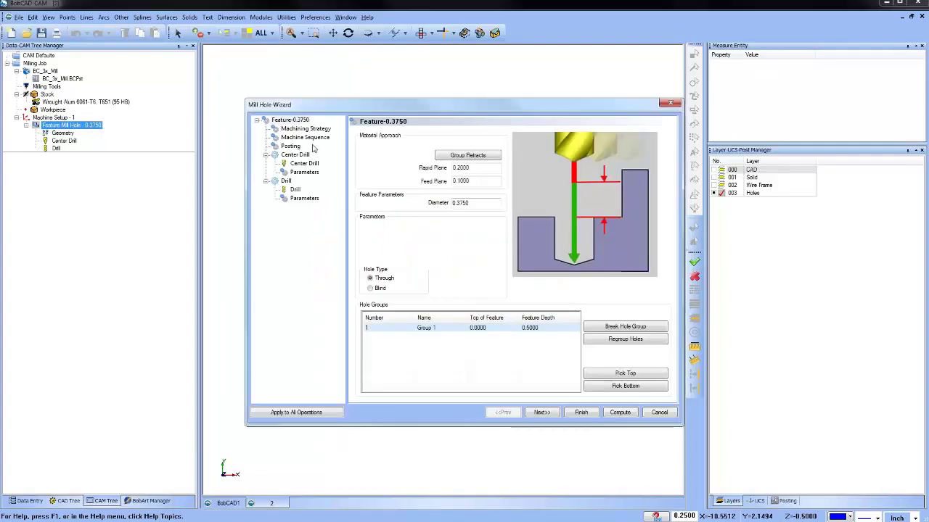
click(305, 137)
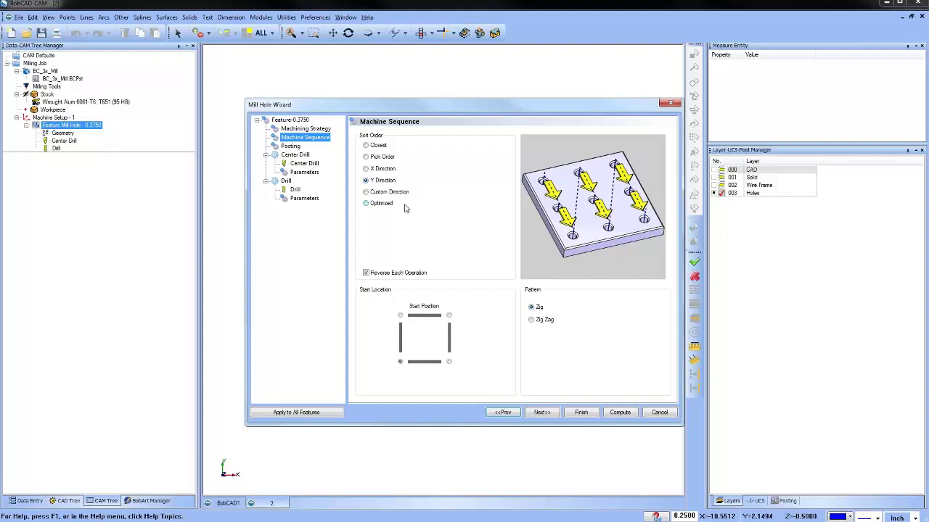
click(373, 169)
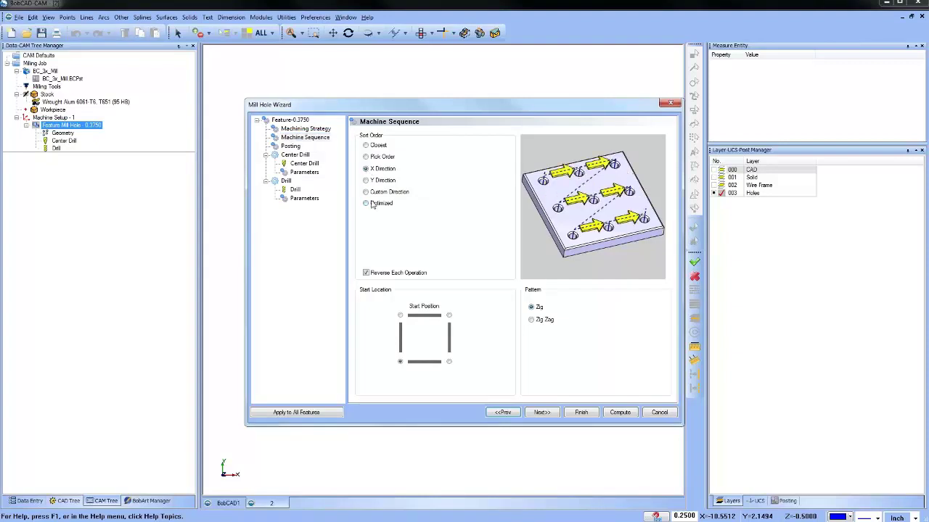
click(366, 180)
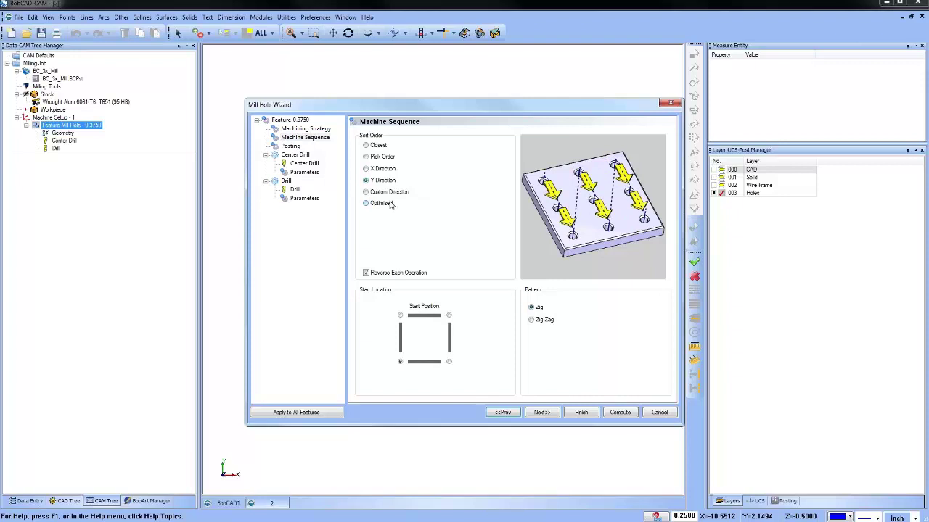
click(372, 169)
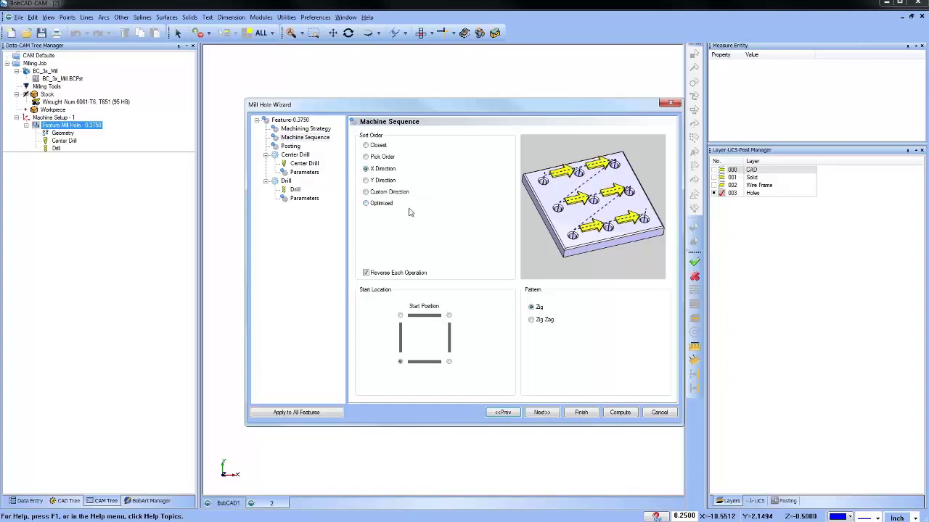
click(622, 414)
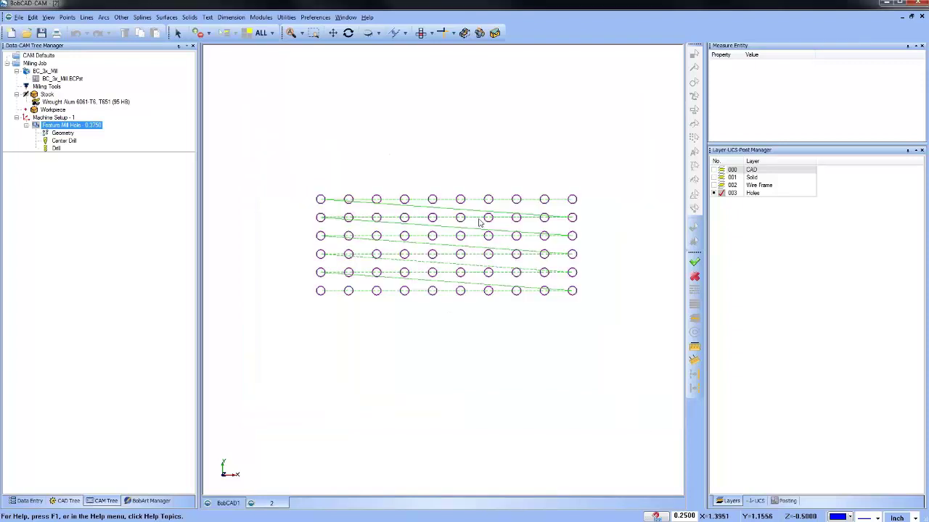
- Show the solid plate in isometric view and start the Center Drill backplot
click(716, 179)
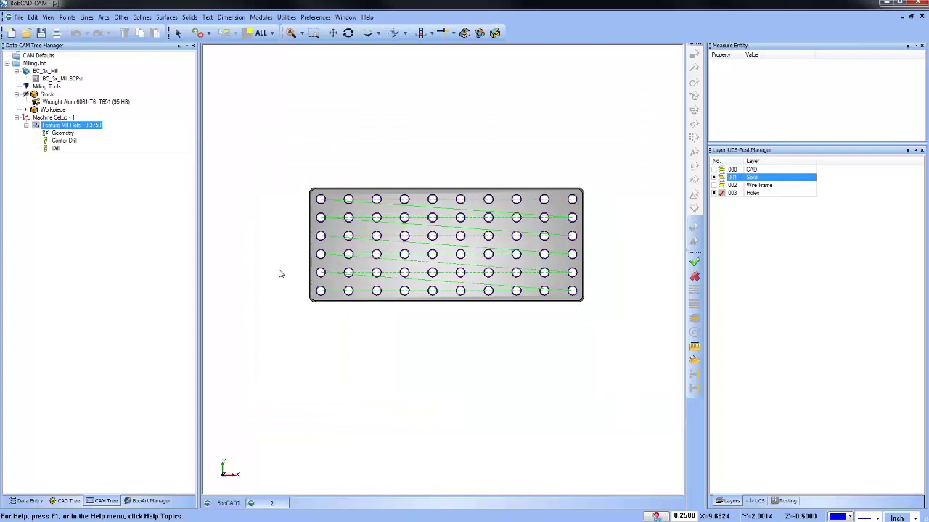
key(ctrl+i)
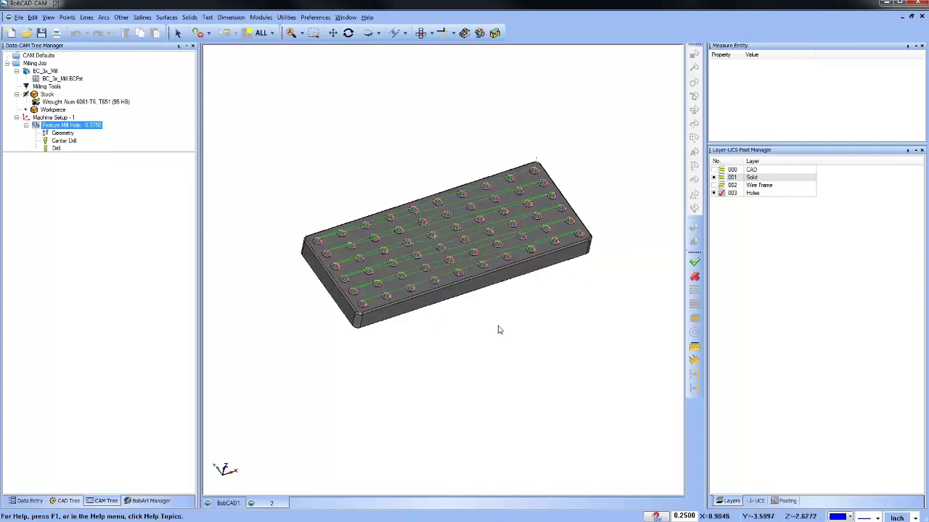
click(62, 142)
right_click(61, 144)
click(92, 157)
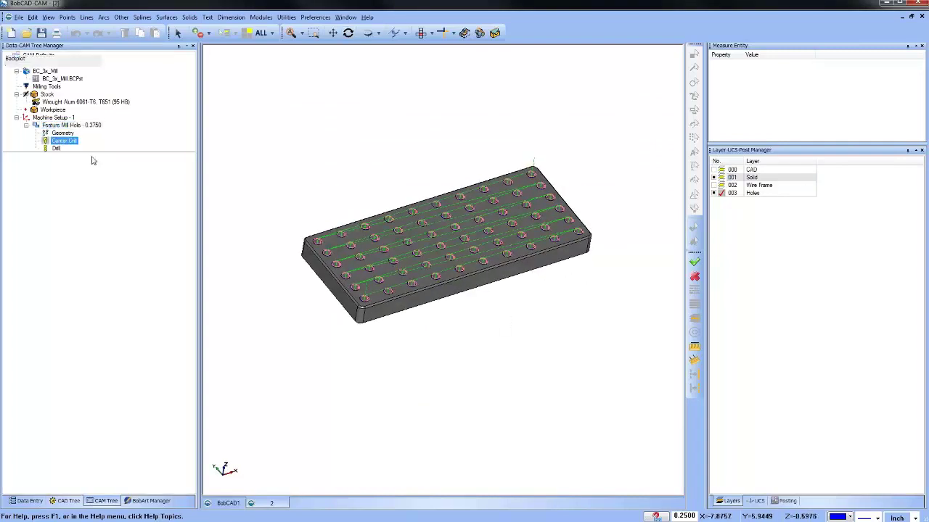
- Step the simulation forward twice, advance it toward the far hole, and close it
click(127, 89)
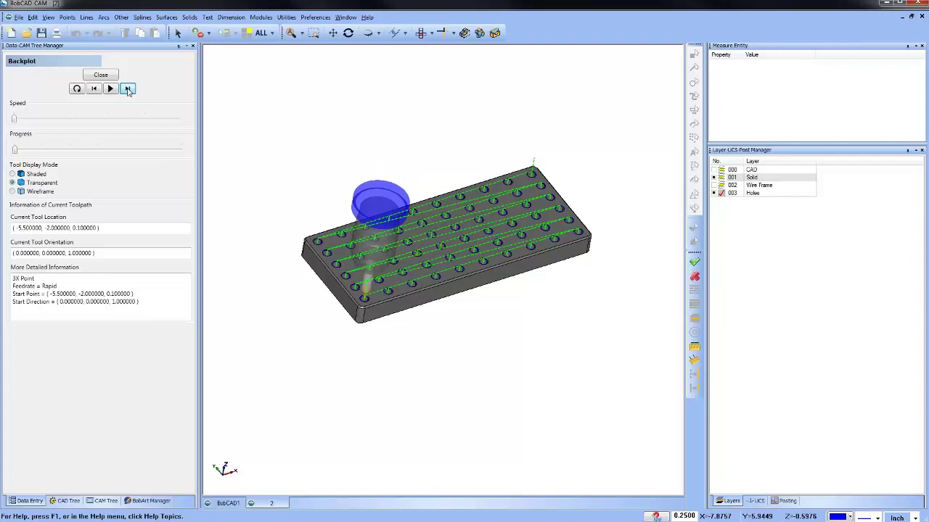
click(128, 89)
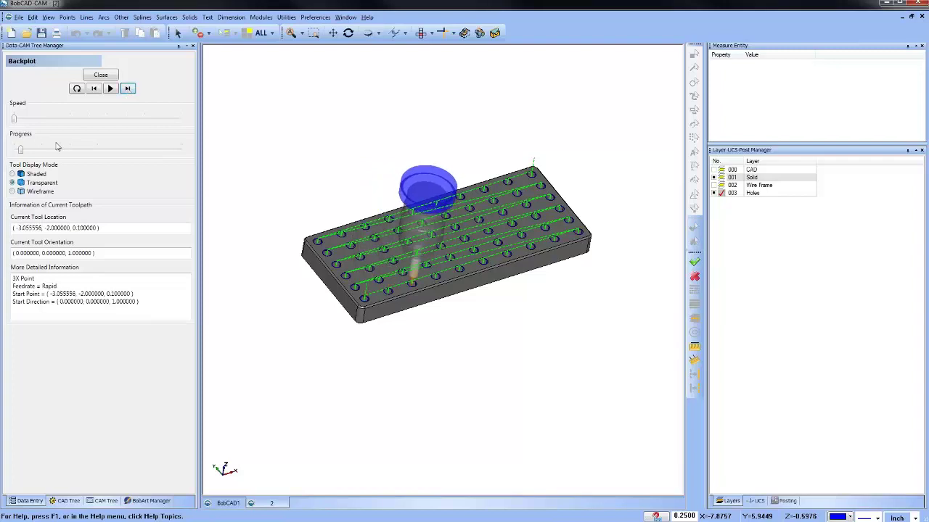
drag(22, 150, 102, 152)
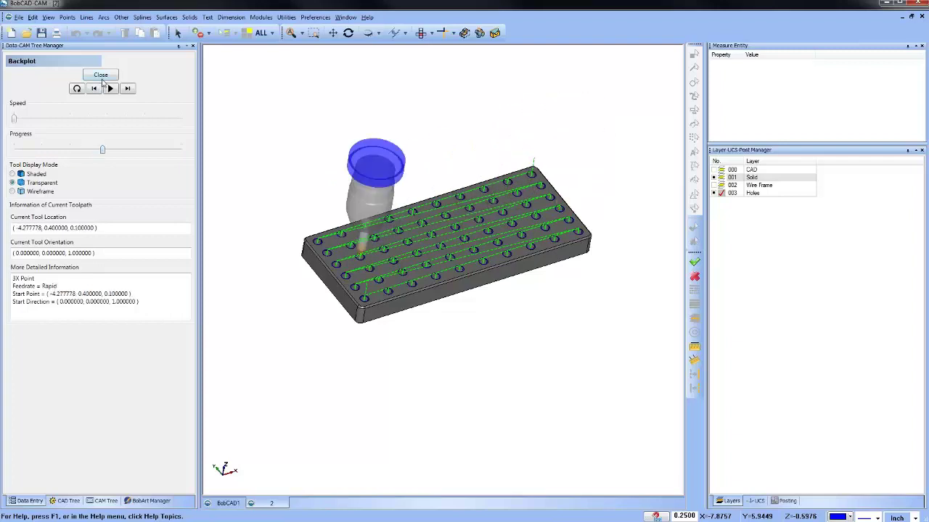
click(101, 76)
- Change the hole sequence to a Zig Zag pattern with X Direction sorting and recompute
right_click(64, 125)
click(73, 133)
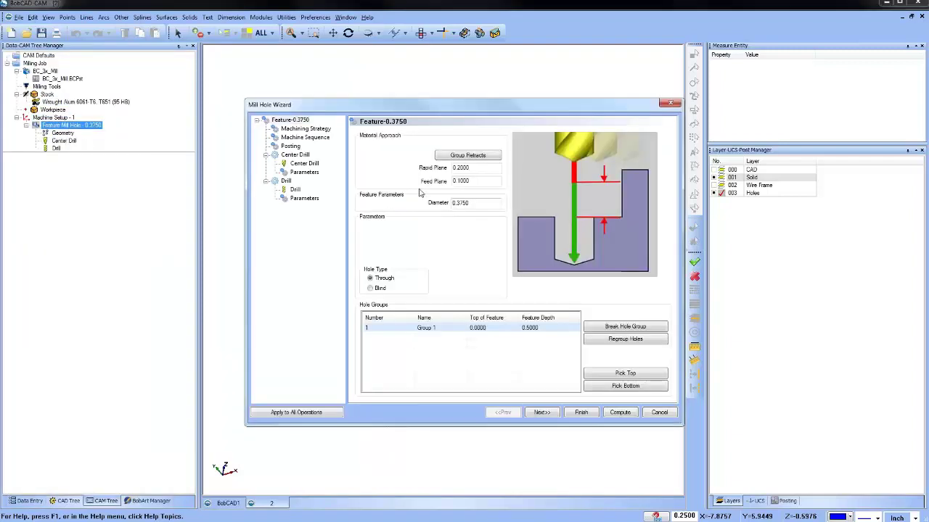
click(304, 138)
click(532, 320)
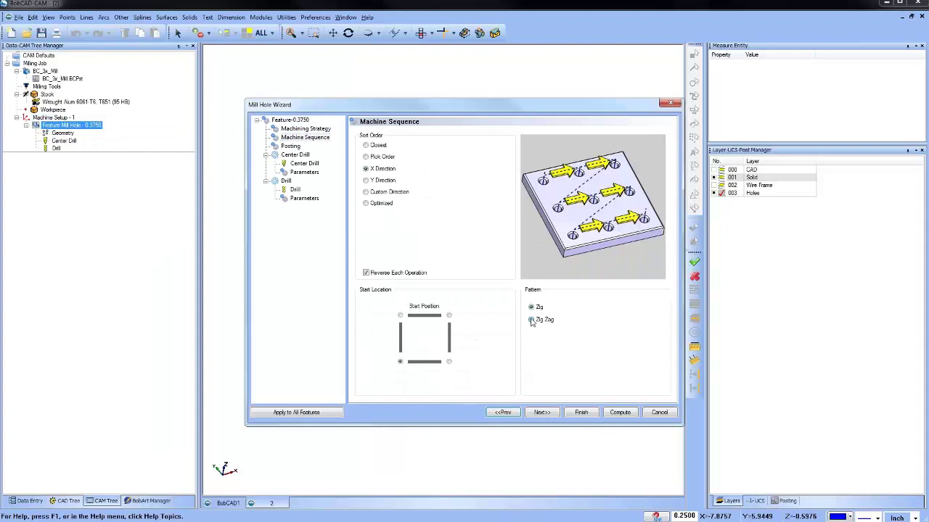
click(619, 412)
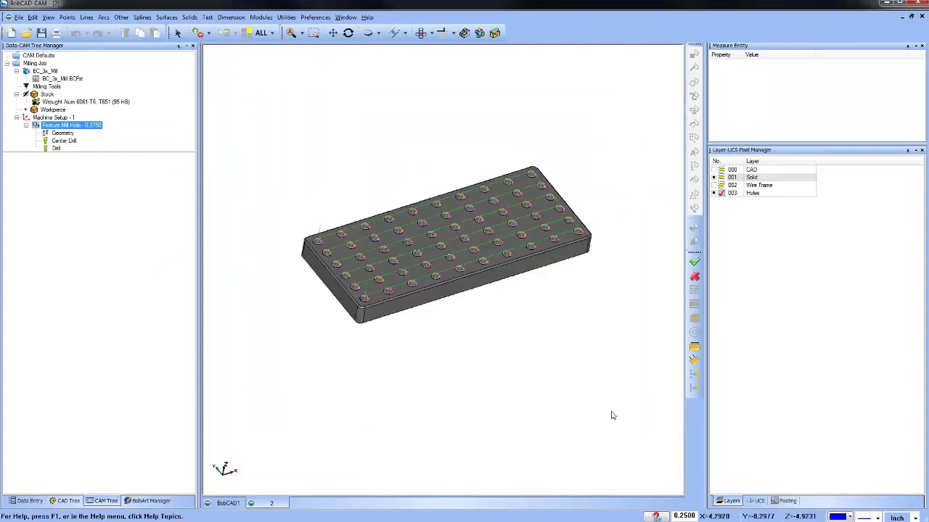
right_click(64, 140)
- Backplot the zig-zag Center Drill path to its last hole, then close the simulation
click(91, 159)
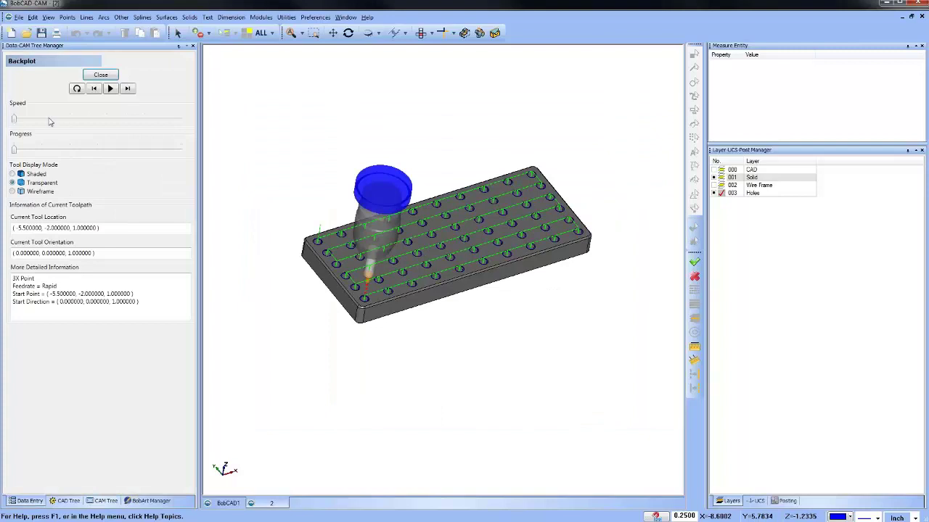
drag(15, 150, 181, 150)
click(101, 74)
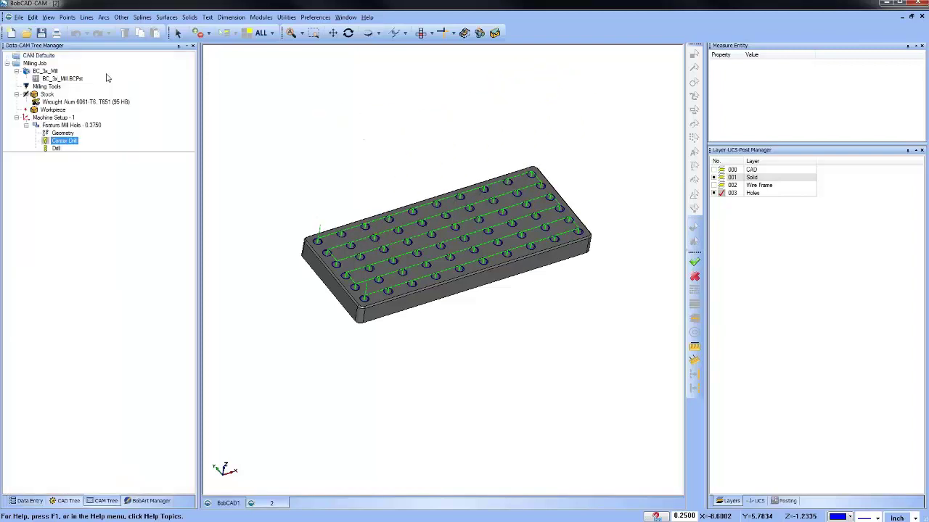
right_click(75, 129)
- Set the hole sort order to Y Direction and recompute the toolpath
click(95, 132)
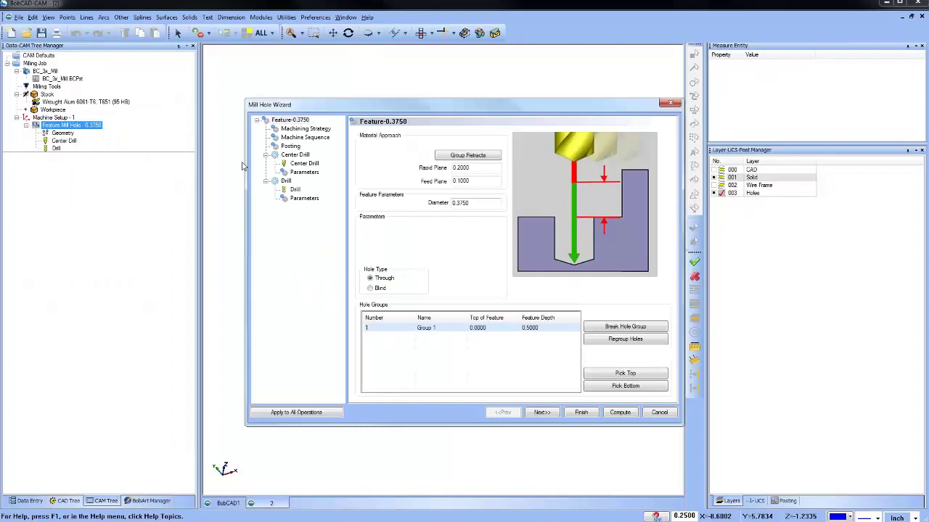
click(304, 138)
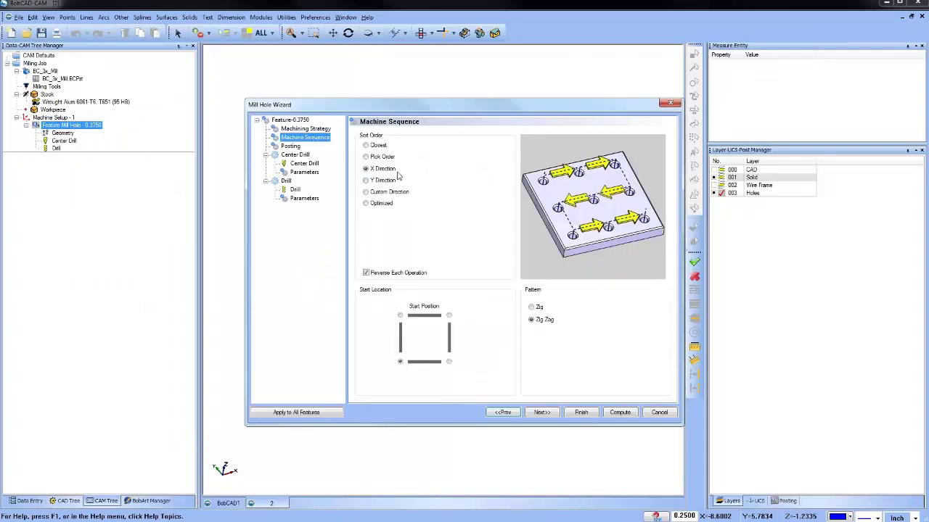
click(374, 181)
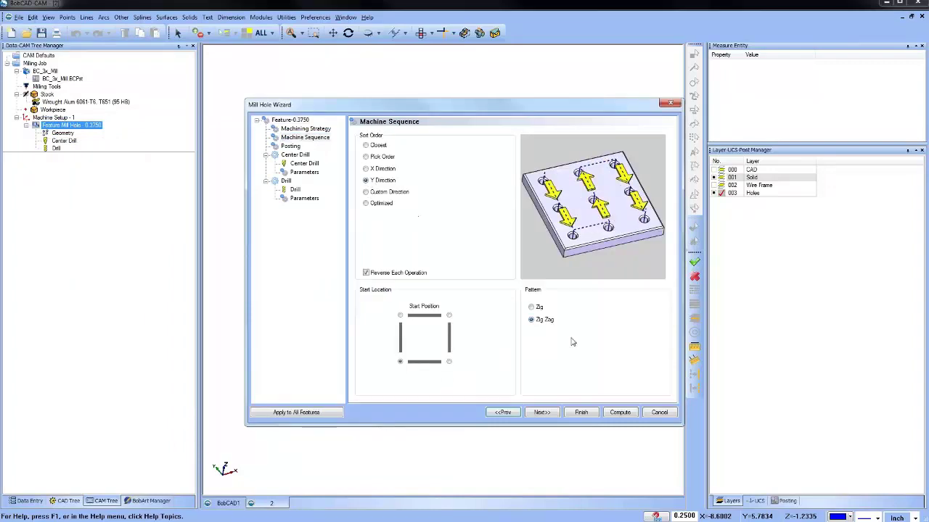
click(612, 413)
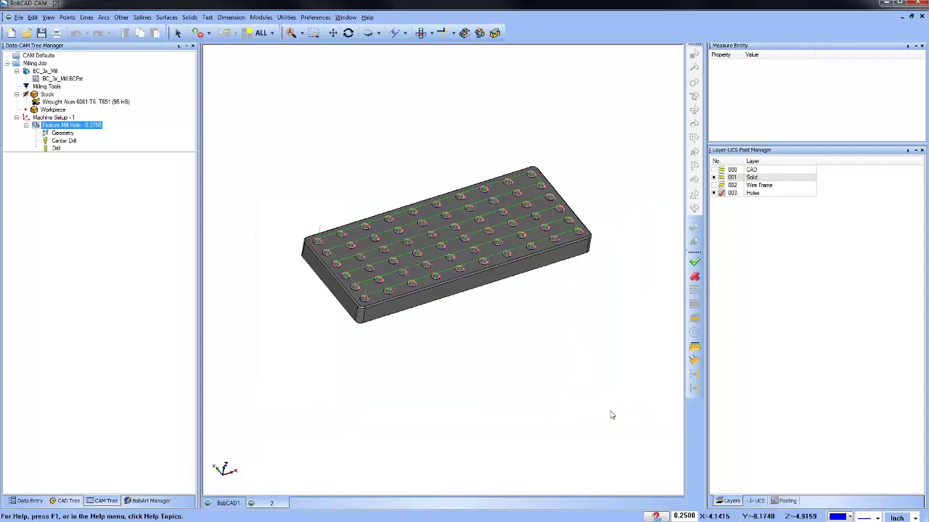
- Backplot the Center Drill toolpath through to the final hole
click(63, 141)
right_click(63, 141)
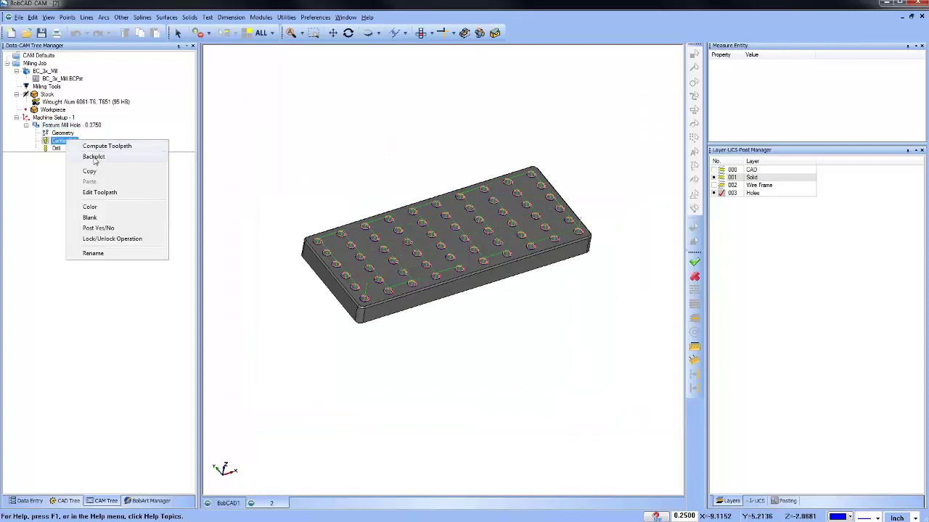
click(84, 155)
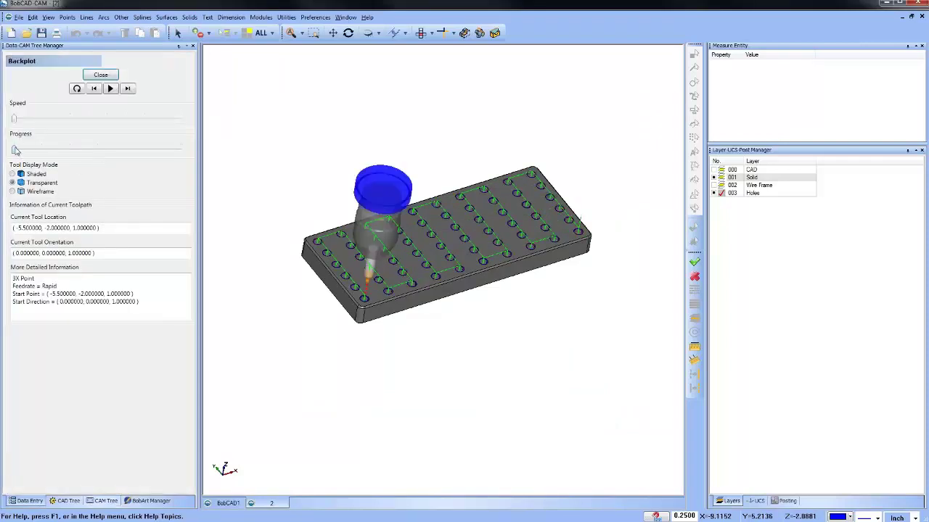
drag(14, 149, 192, 144)
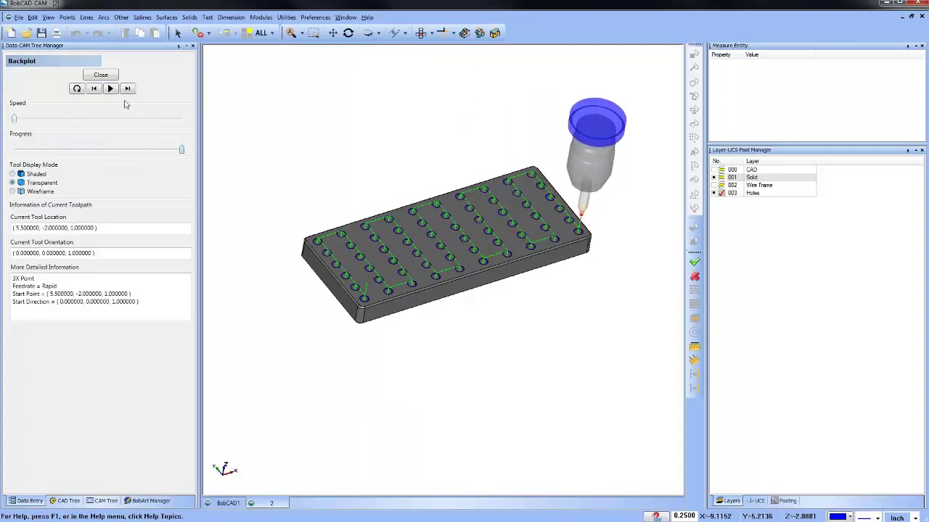
- Keep Y Direction sorting, move the sequence start to the top-right corner, and recompute
click(104, 76)
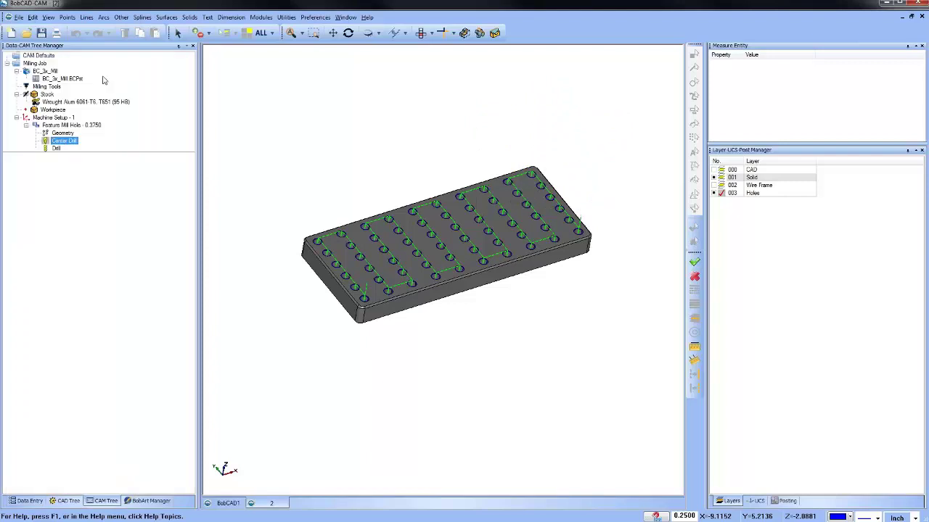
click(69, 125)
right_click(66, 128)
click(89, 134)
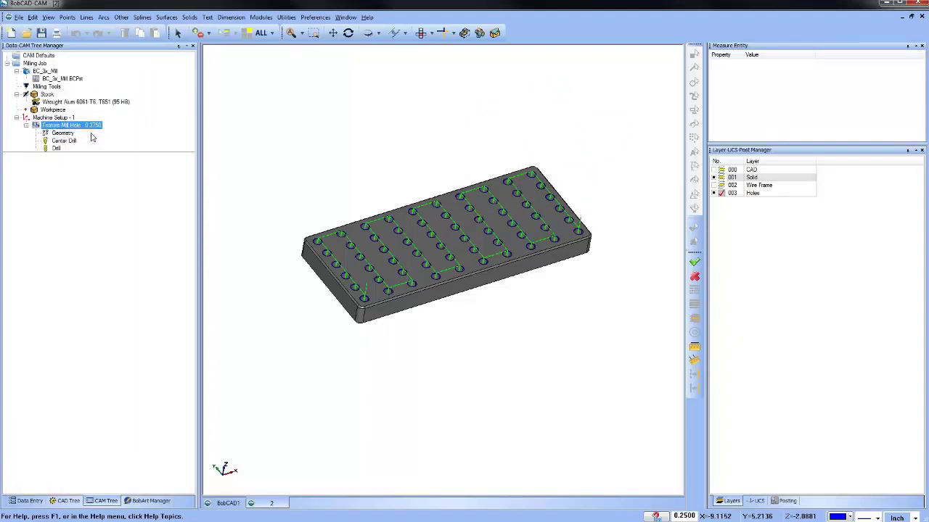
click(306, 137)
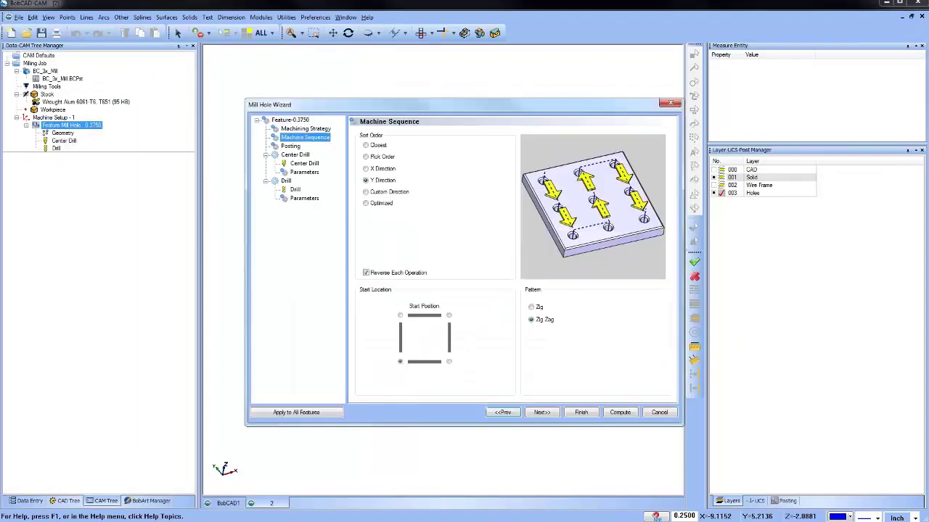
click(367, 169)
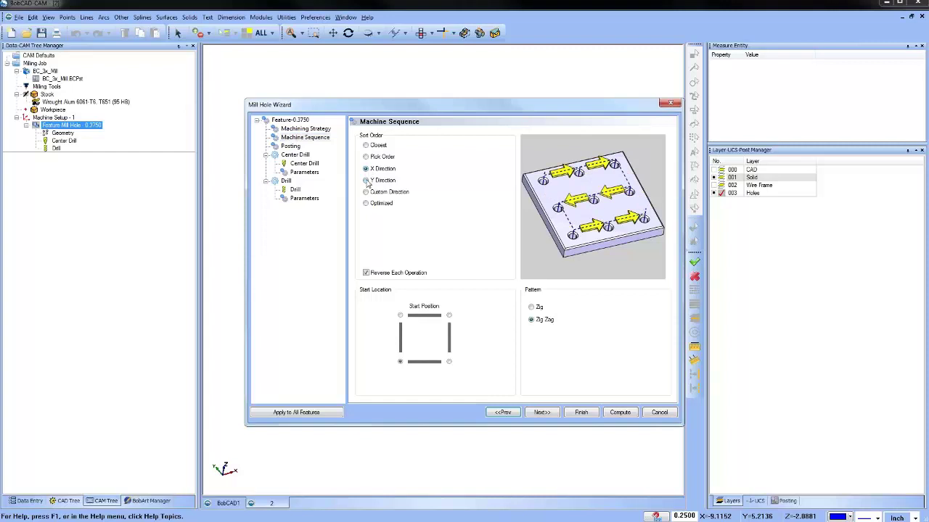
click(367, 181)
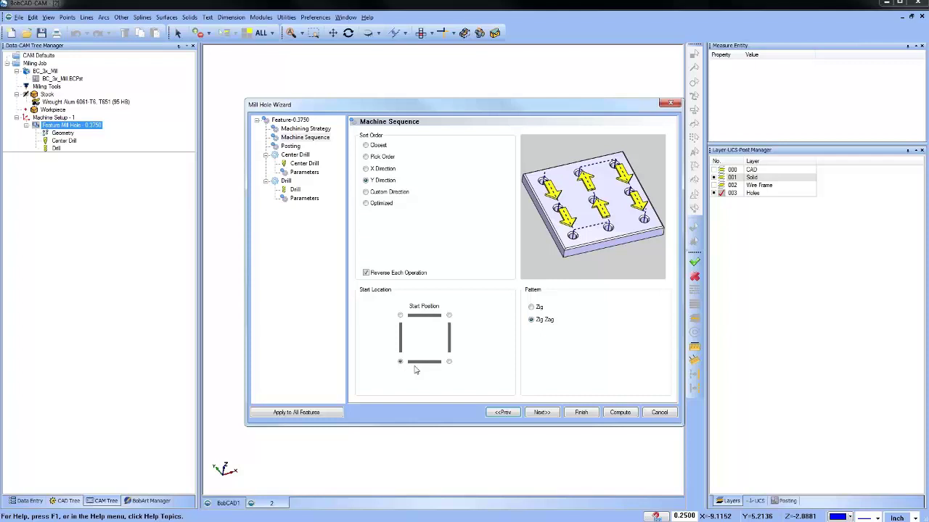
click(449, 316)
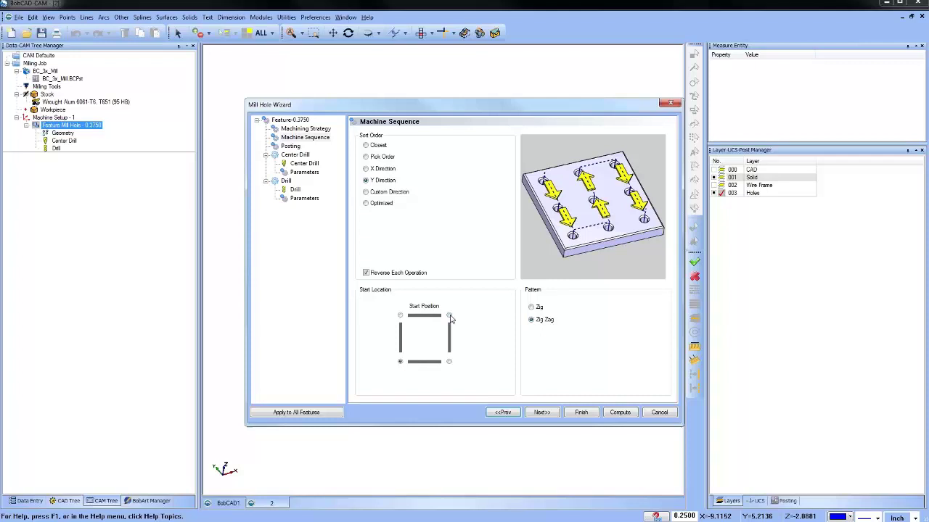
click(620, 412)
- Backplot the Center Drill path along the holes and close the simulation
click(73, 142)
right_click(75, 146)
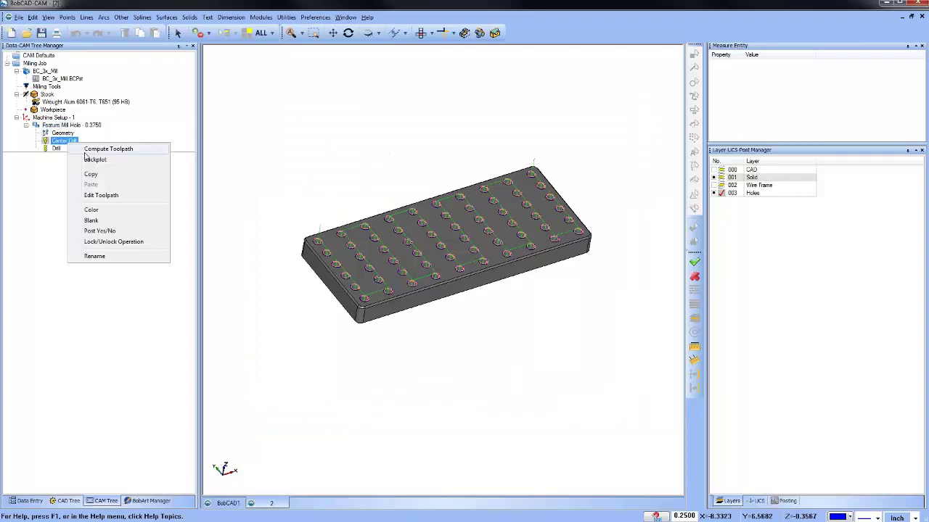
click(93, 159)
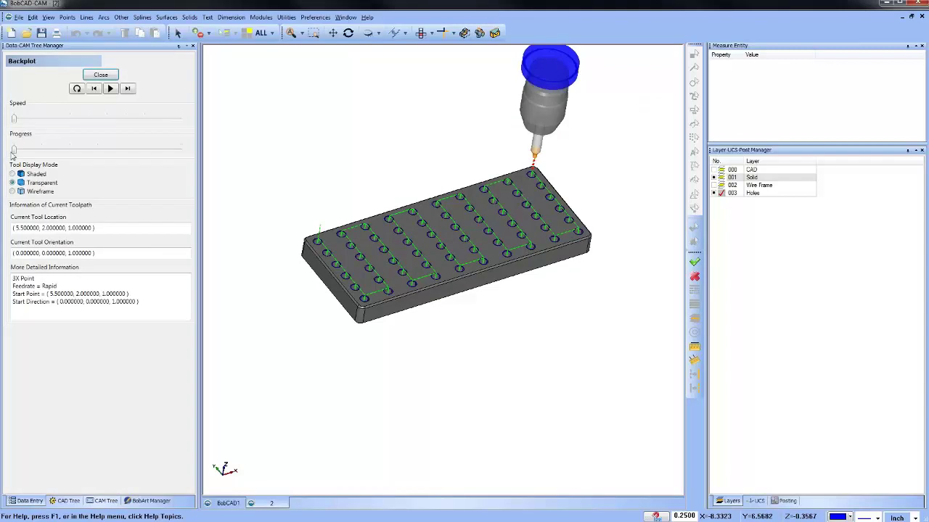
drag(15, 150, 195, 152)
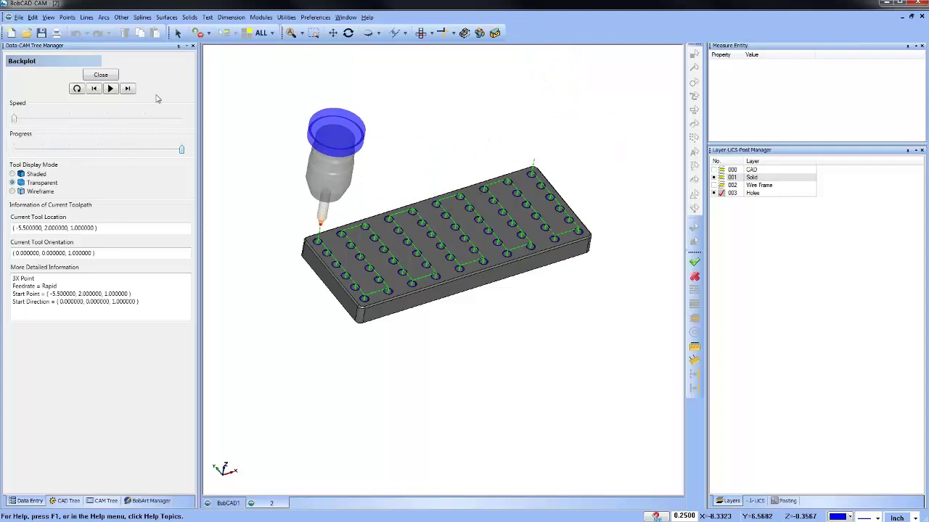
click(102, 76)
right_click(71, 126)
- Move the hole sequence start to the bottom-left corner and recompute the toolpath
click(98, 136)
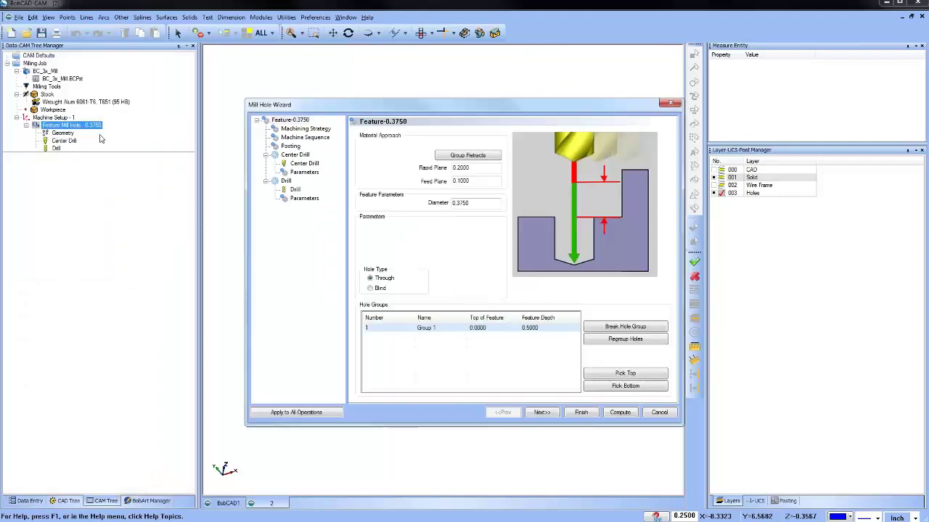
click(305, 137)
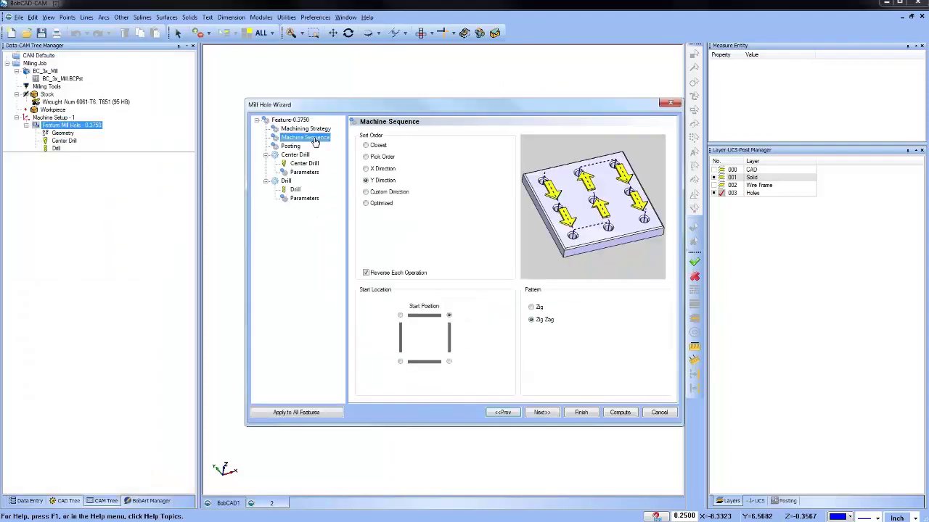
click(400, 363)
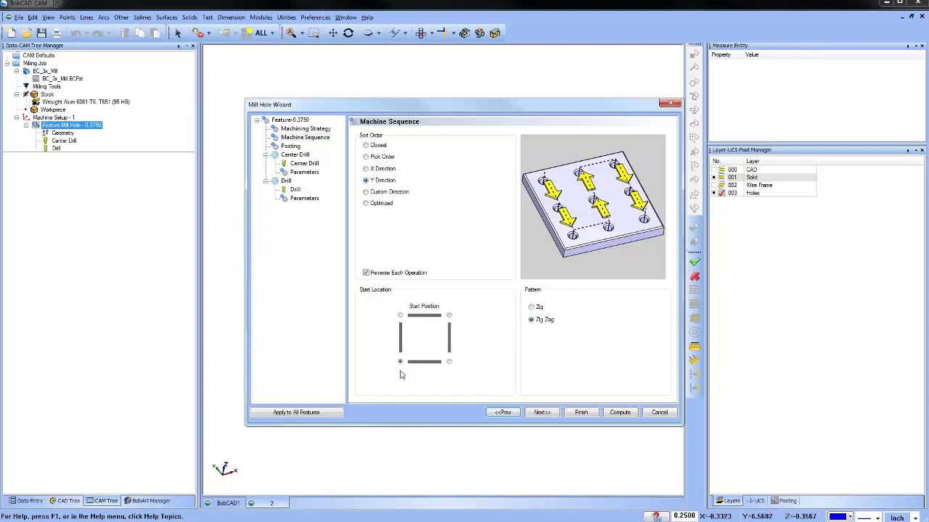
click(620, 412)
- Backplot the Center Drill path along the holes and close the simulation
right_click(63, 141)
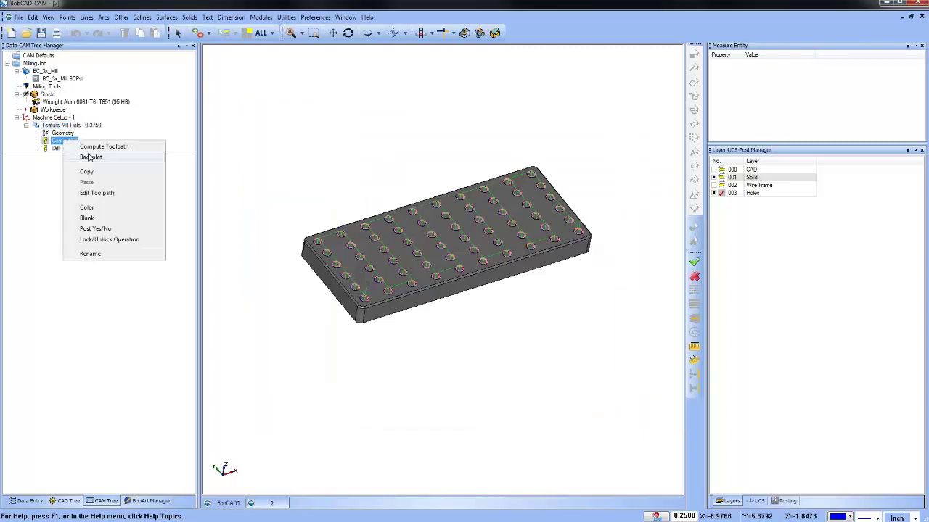
click(90, 156)
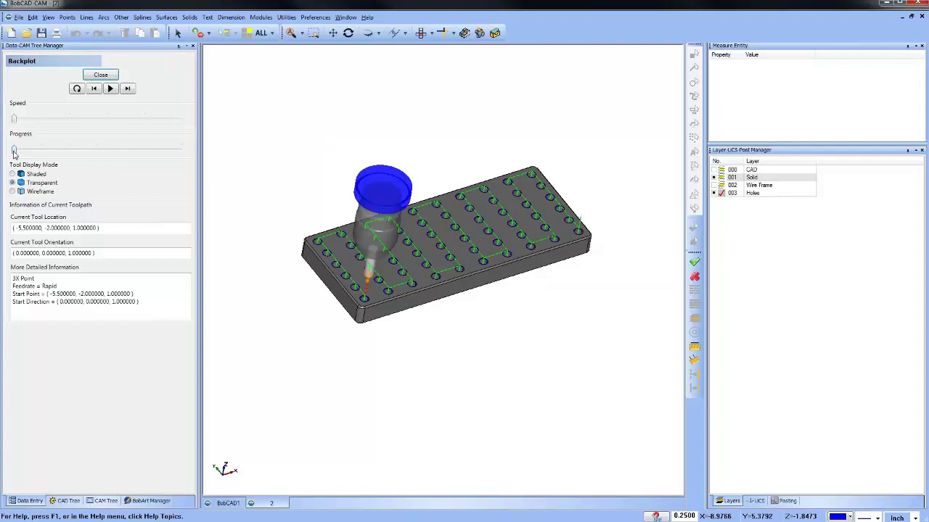
drag(13, 152, 218, 152)
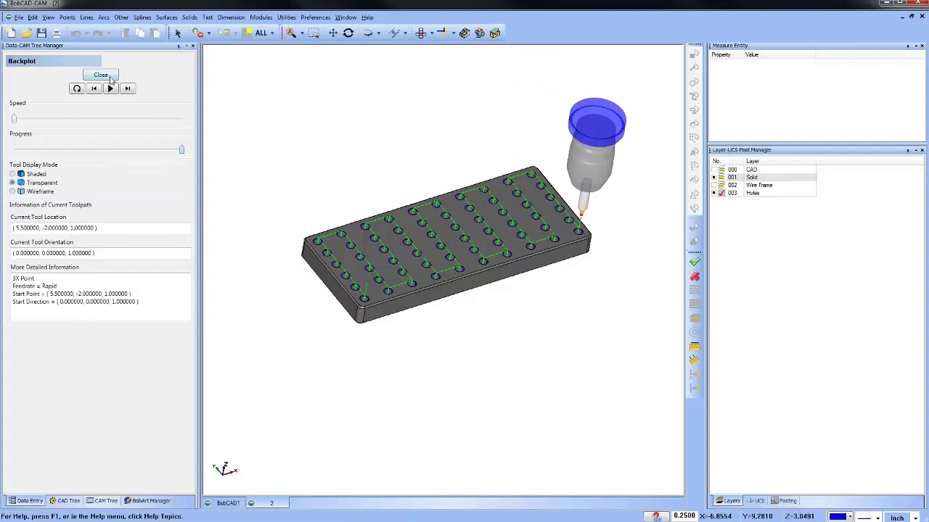
click(101, 75)
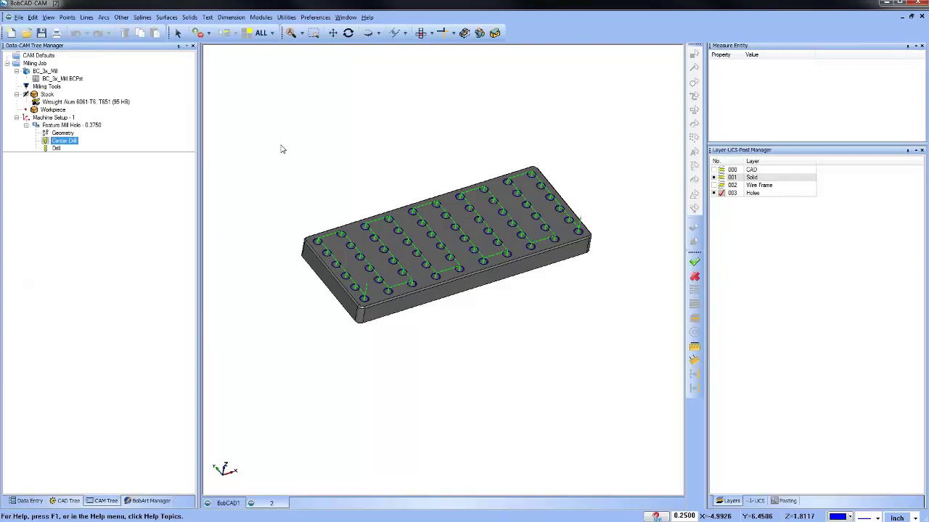
- Review the hole feature's Machine Sequence settings and cancel without changes
click(57, 148)
shift+click(57, 150)
click(57, 149)
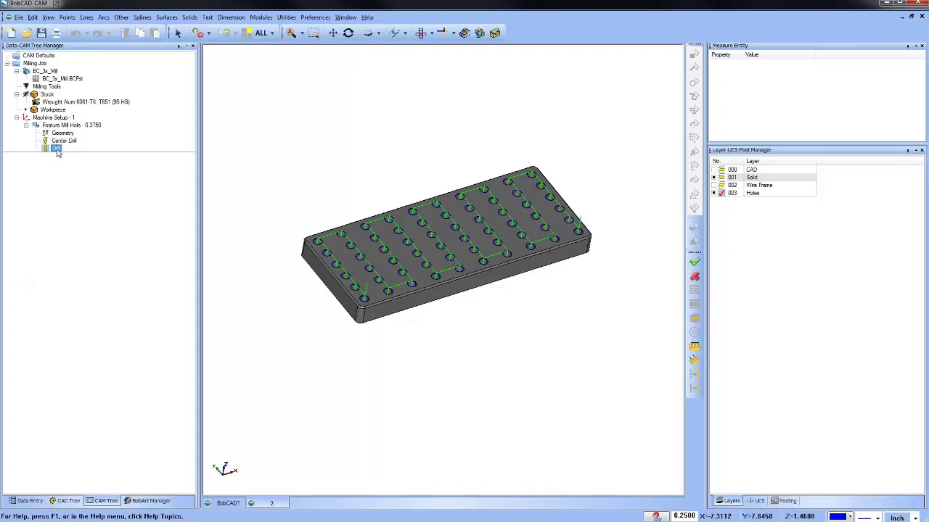
click(67, 124)
right_click(65, 127)
click(87, 133)
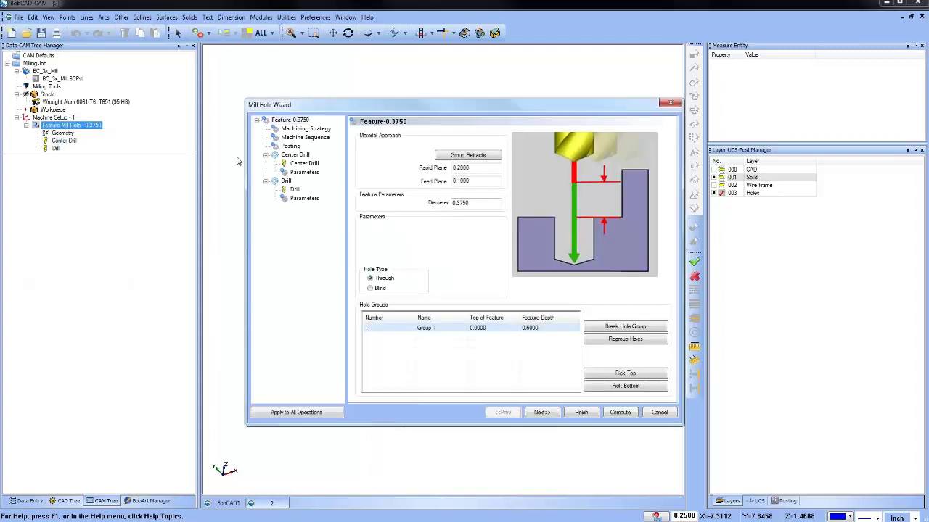
click(306, 138)
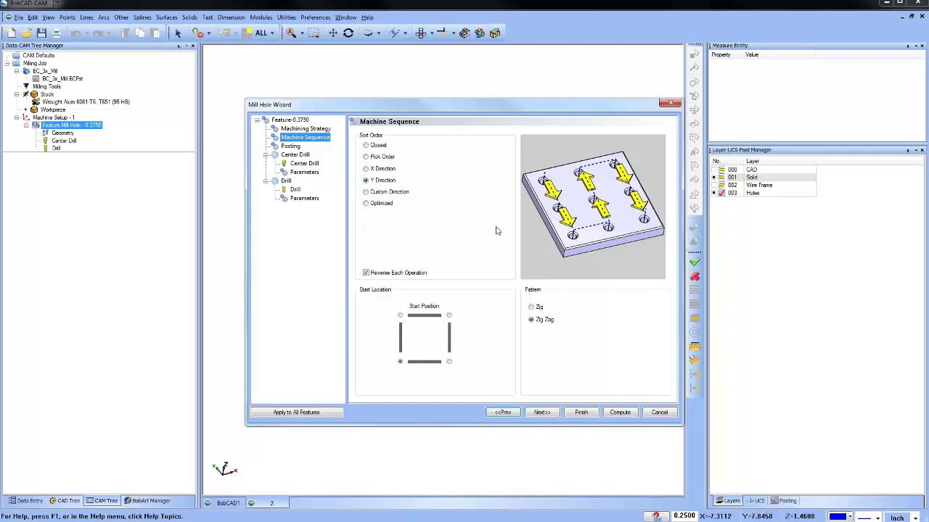
click(659, 413)
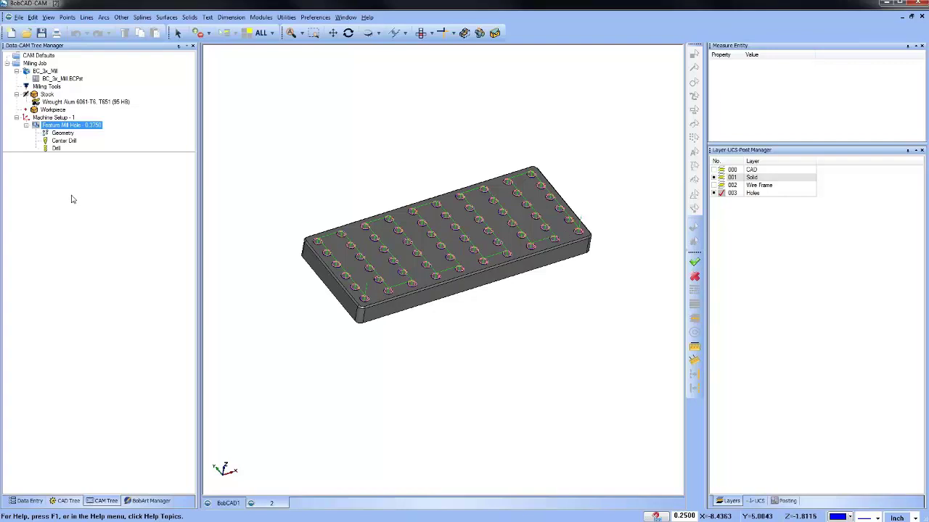
- Backplot the Drill toolpath across the plate and close it
right_click(56, 148)
click(80, 166)
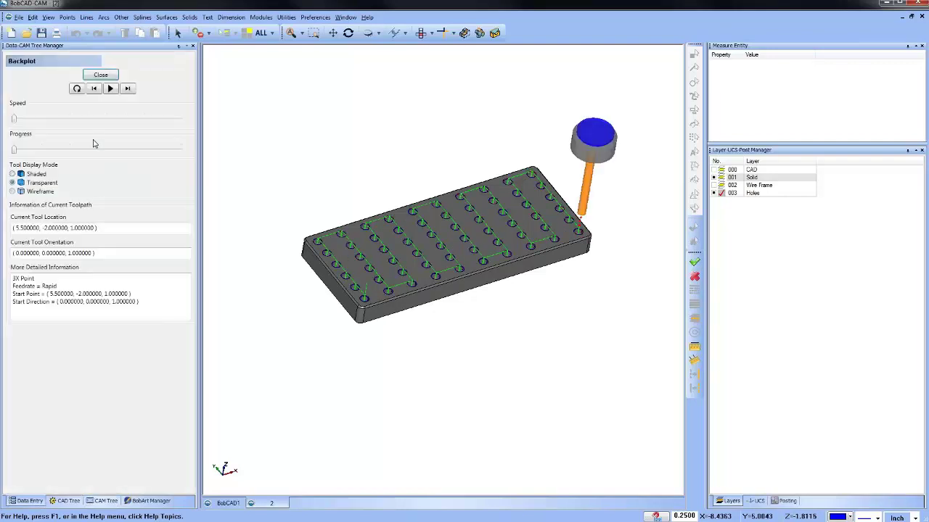
mouse_move(21, 150)
mouse_down()
mouse_move(62, 150)
mouse_move(12, 149)
mouse_up()
click(101, 74)
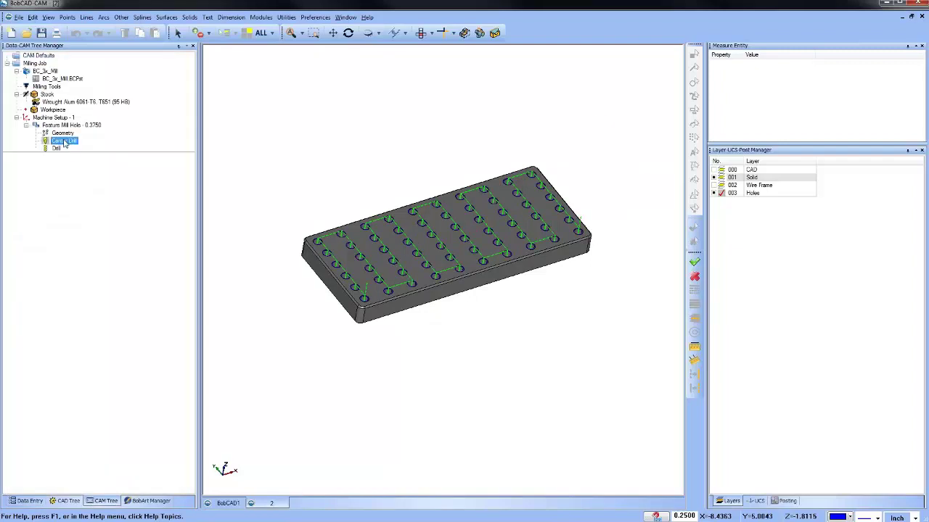
- Backplot the Center Drill toolpath to the last hole, close it, and reselect the hole feature
right_click(62, 141)
click(91, 157)
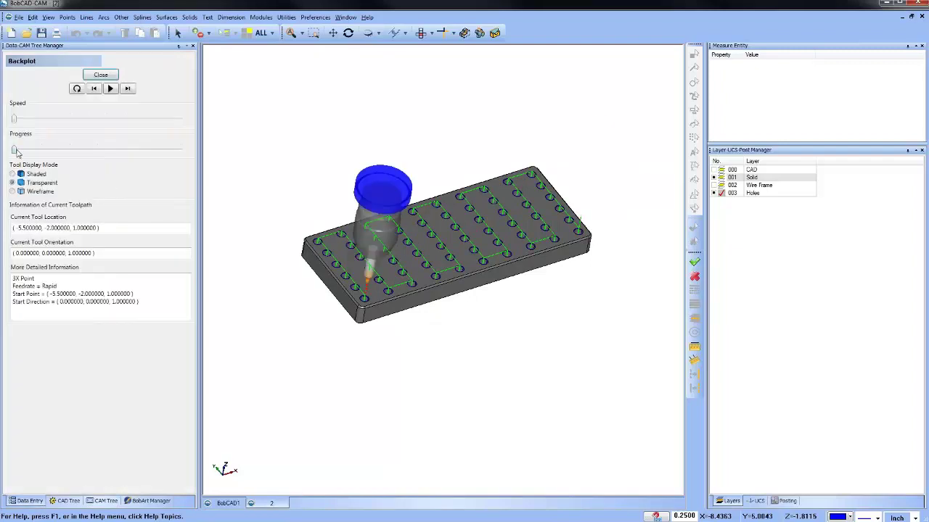
drag(48, 152, 193, 153)
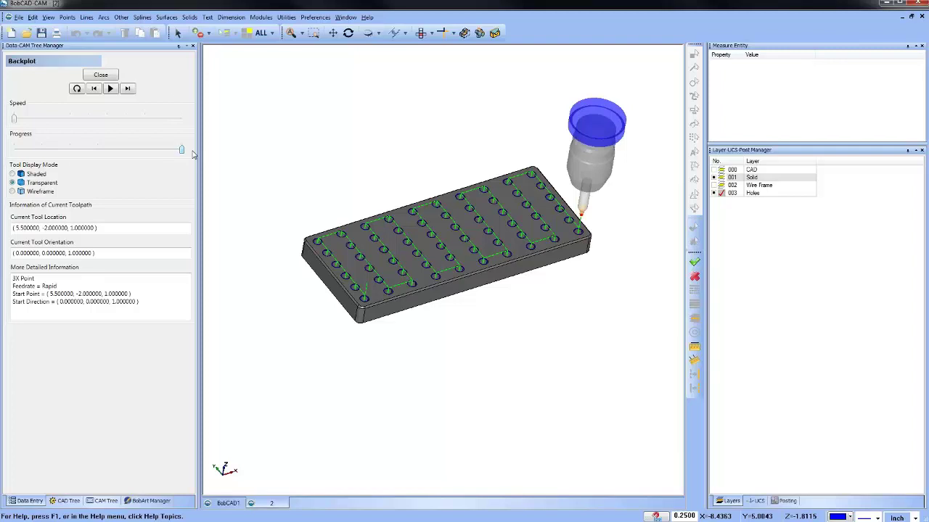
click(113, 76)
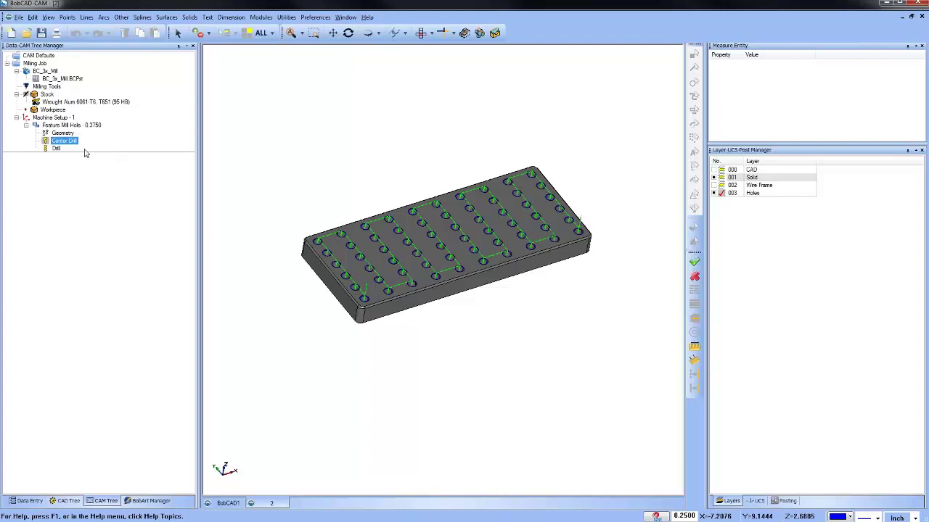
ctrl+click(64, 133)
click(70, 126)
- Open the hole feature's Machine Sequence settings in the Mill Hole Wizard
right_click(70, 125)
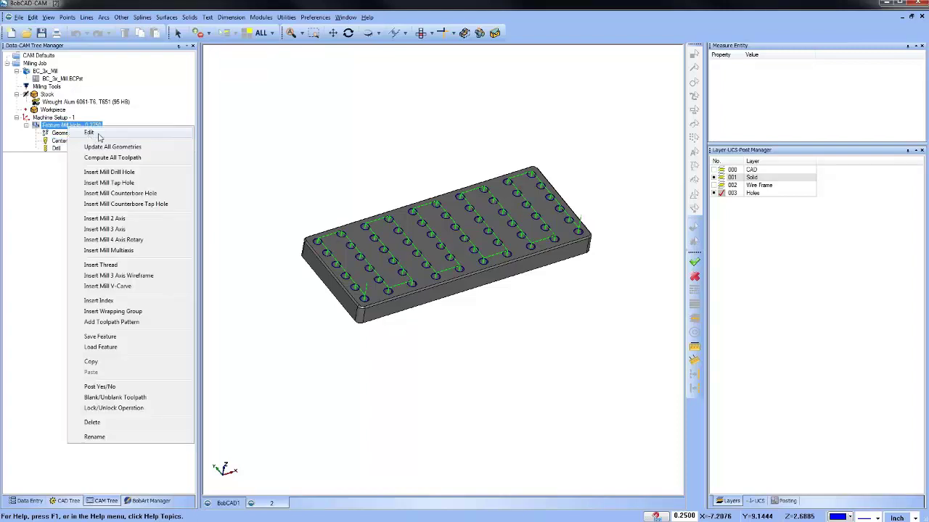
click(97, 132)
click(305, 137)
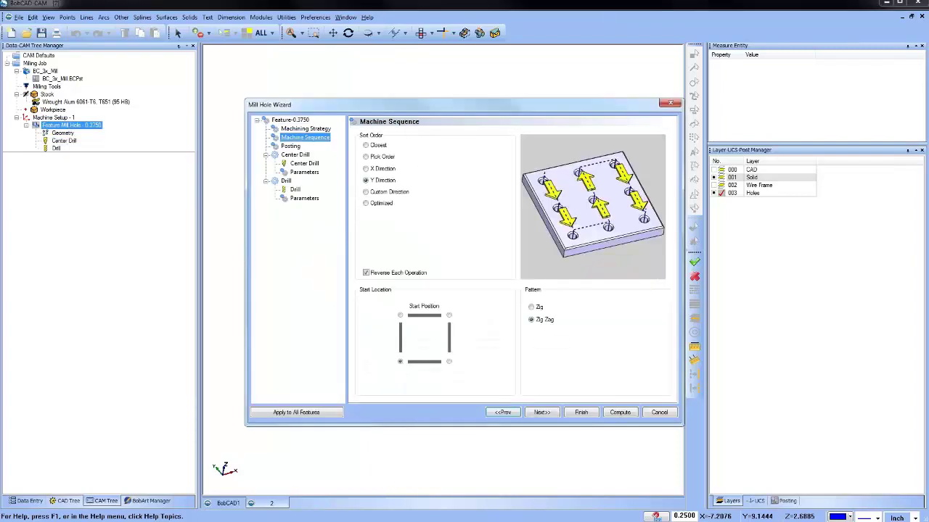
- Compare the directional, Y, Custom and Closest hole sort orders, then settle on Optimized
click(366, 180)
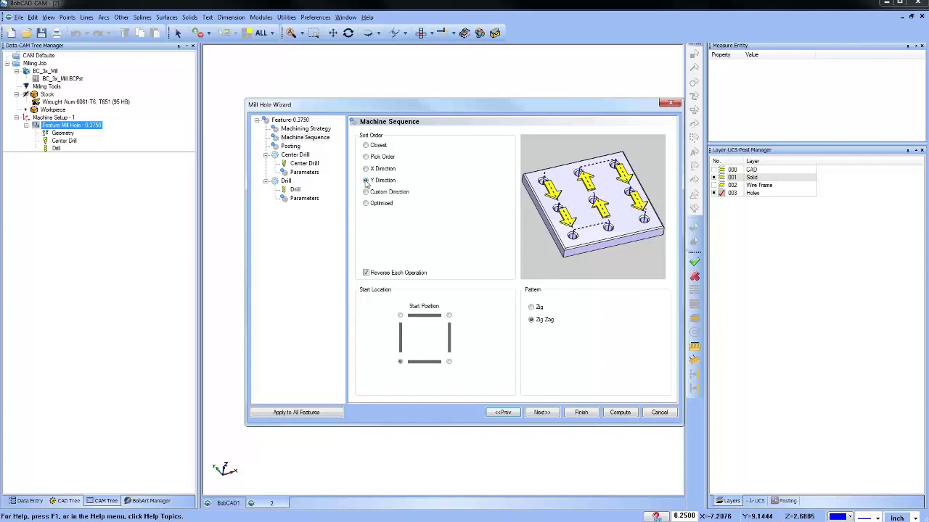
click(365, 168)
click(366, 181)
click(365, 191)
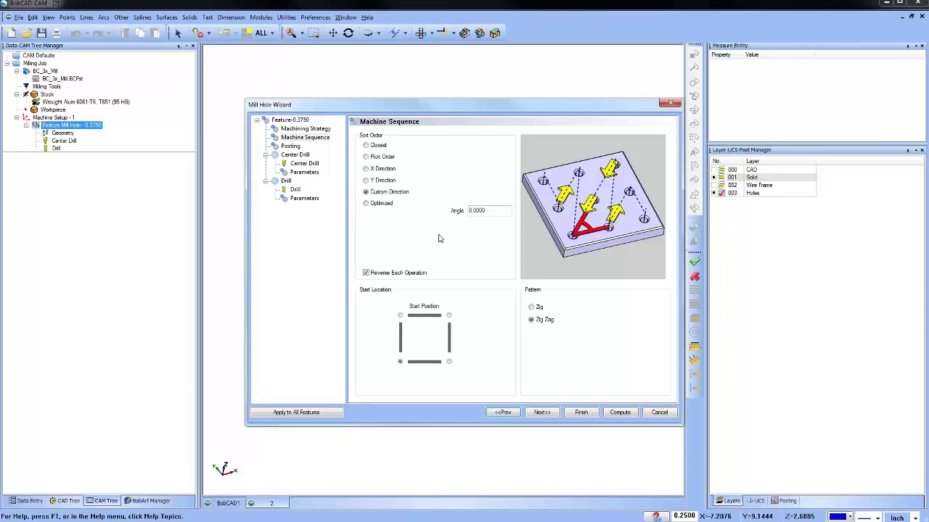
click(366, 146)
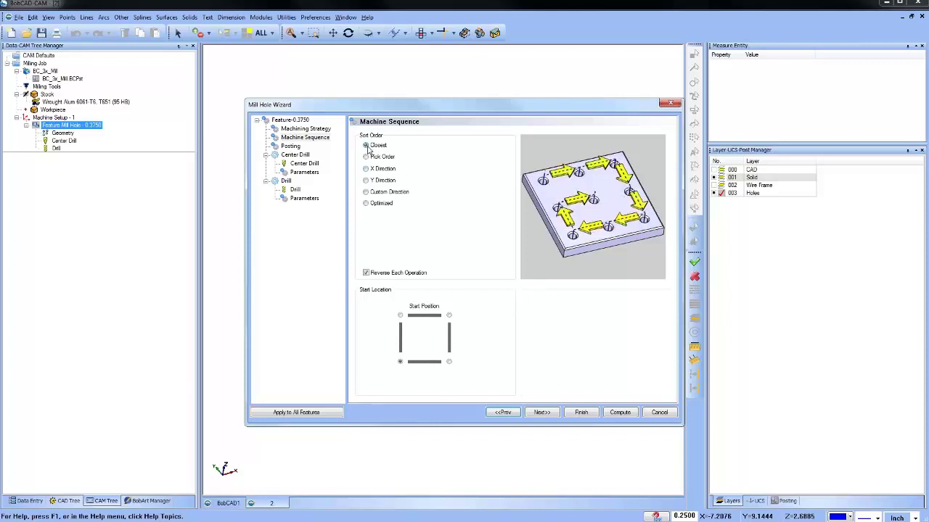
click(367, 204)
click(366, 145)
click(367, 204)
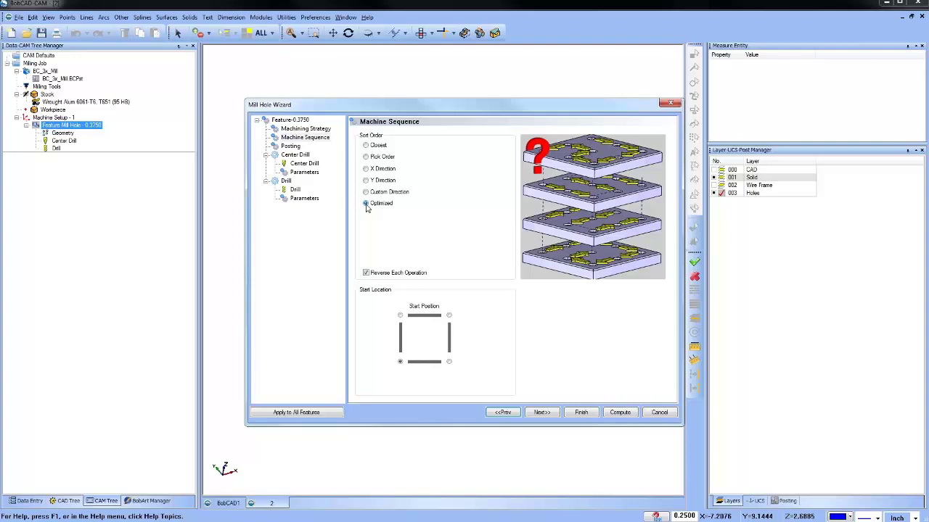
- Switch to Pick Order, trace the drilling sequence across the plate's holes, and accept it
click(367, 206)
click(366, 158)
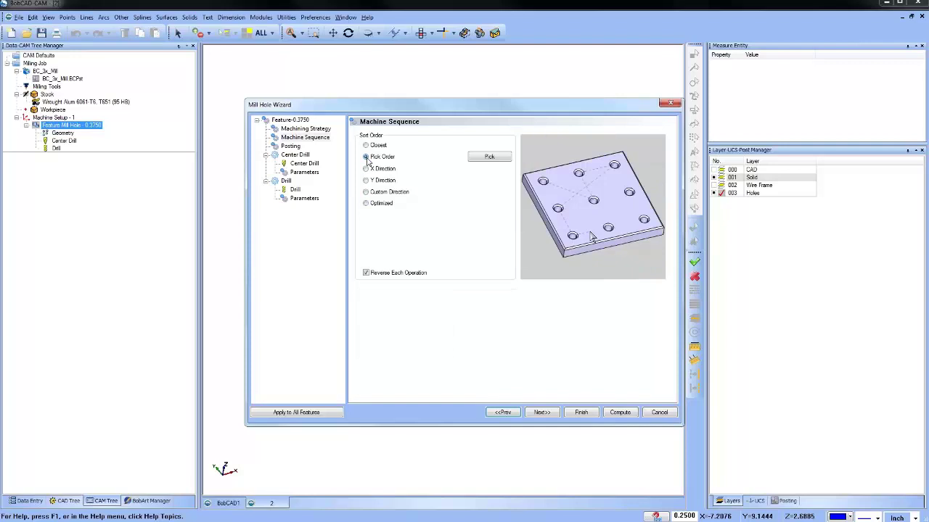
click(489, 158)
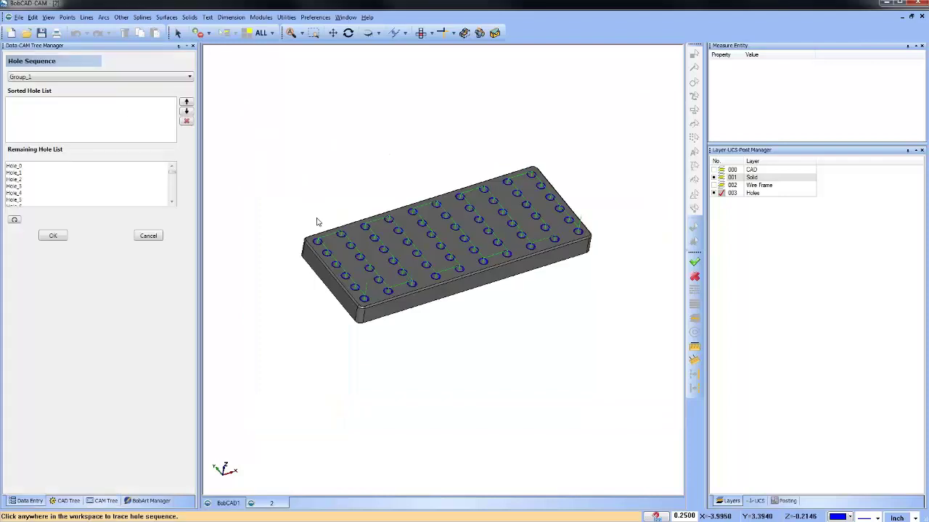
mouse_move(280, 188)
mouse_down()
mouse_move(313, 160)
mouse_move(329, 167)
mouse_move(309, 182)
mouse_move(343, 170)
mouse_move(305, 151)
mouse_move(283, 157)
mouse_move(270, 195)
mouse_move(311, 242)
mouse_move(527, 174)
mouse_move(539, 185)
mouse_move(324, 252)
mouse_move(353, 164)
mouse_up()
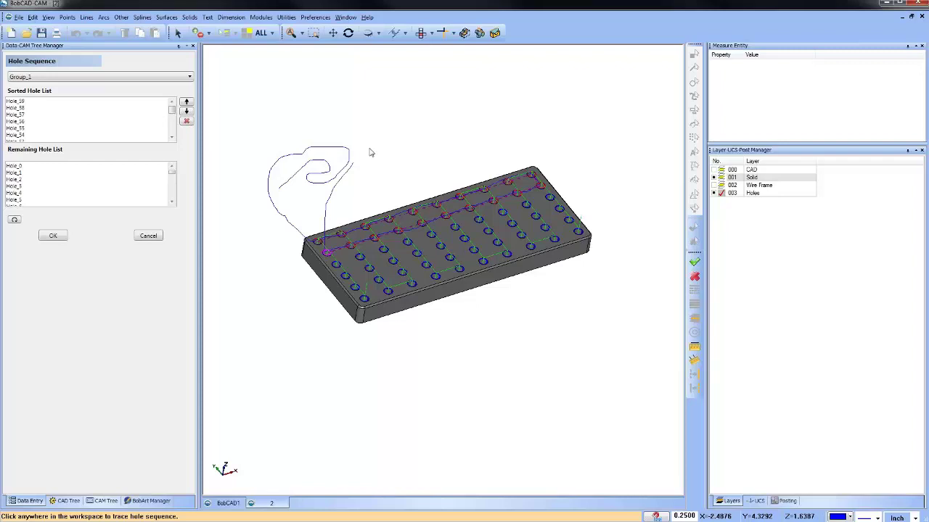
click(60, 239)
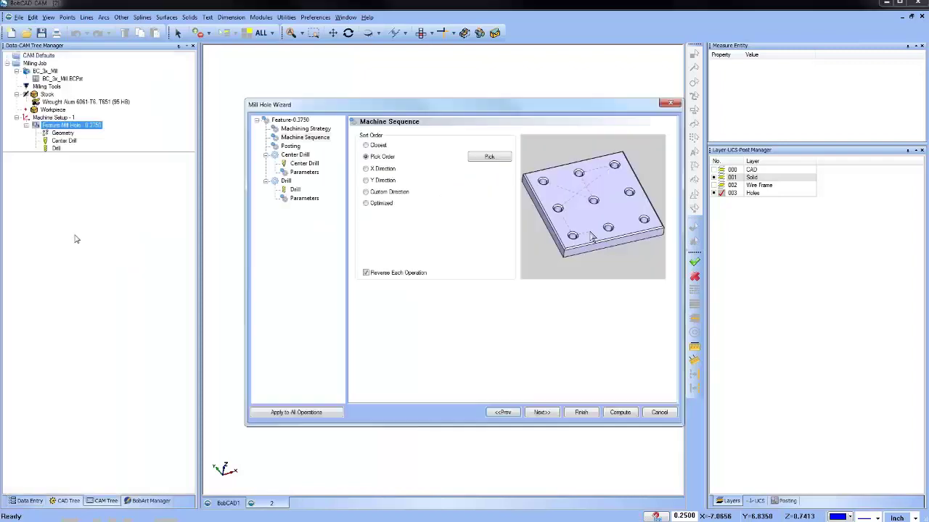
click(615, 414)
- Tilt and turn the plate to inspect the recomputed Pick Order drilling toolpath
middle_drag(487, 321, 464, 337)
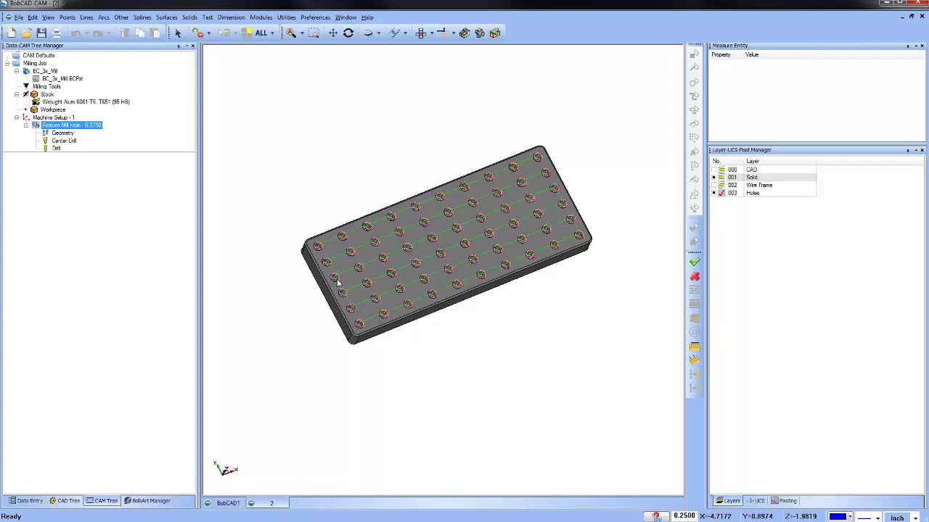
middle_drag(504, 378, 537, 346)
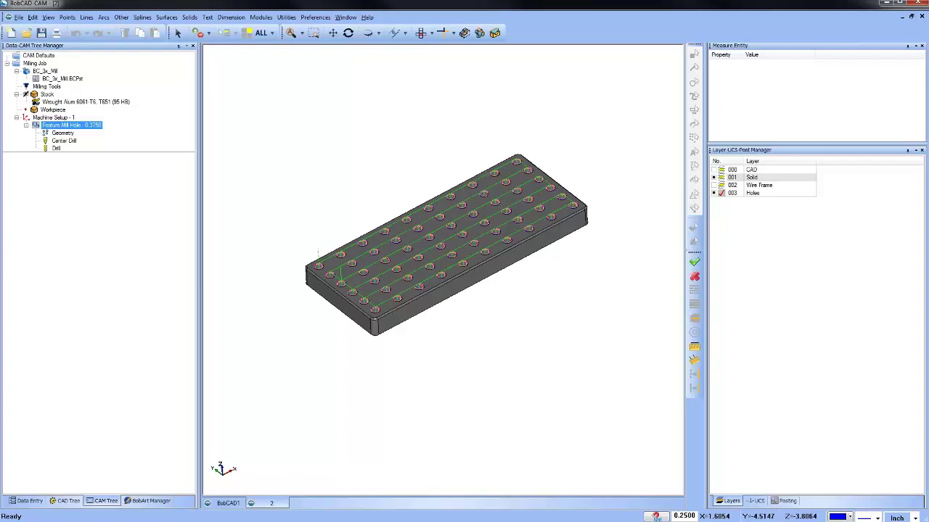
right_click(361, 121)
key(Escape)
scroll(456, 327, up, 3)
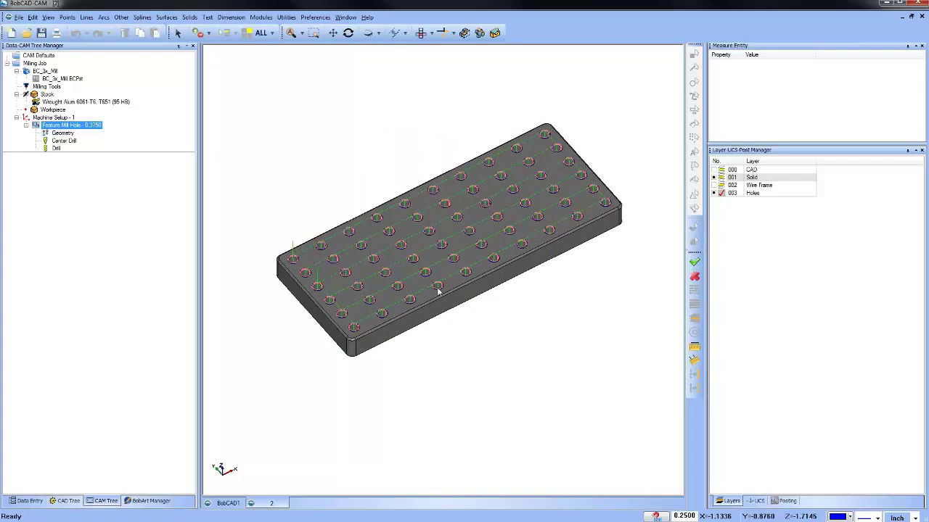
- Copy and paste Feature Mill Hole - 0.3750, then open the duplicate for editing
right_click(75, 126)
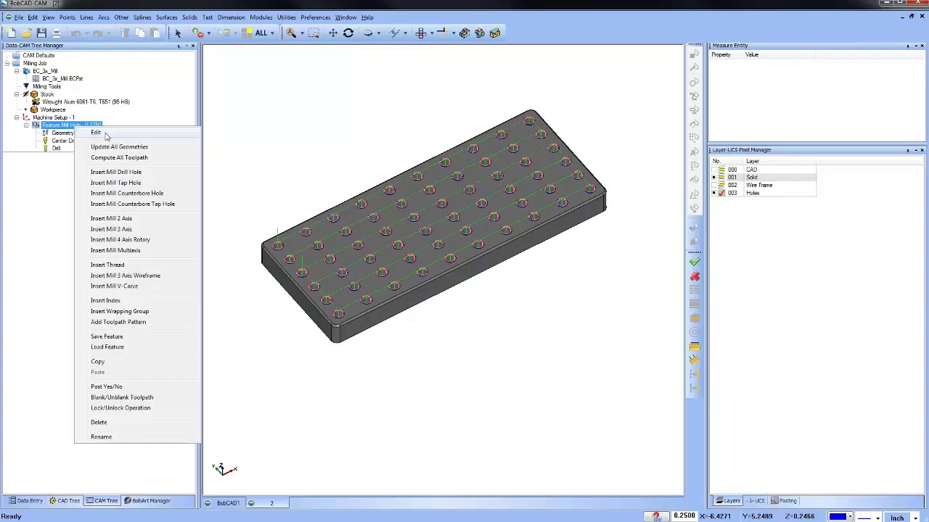
click(51, 183)
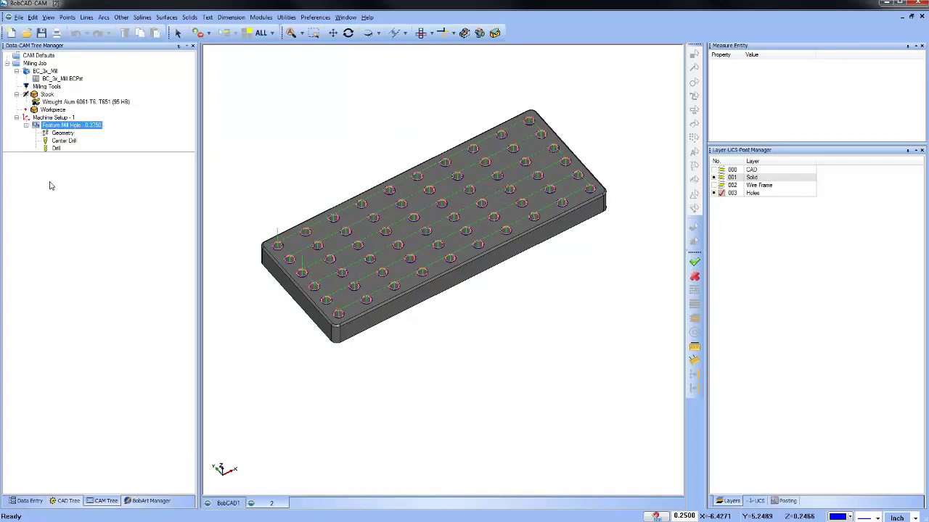
right_click(70, 127)
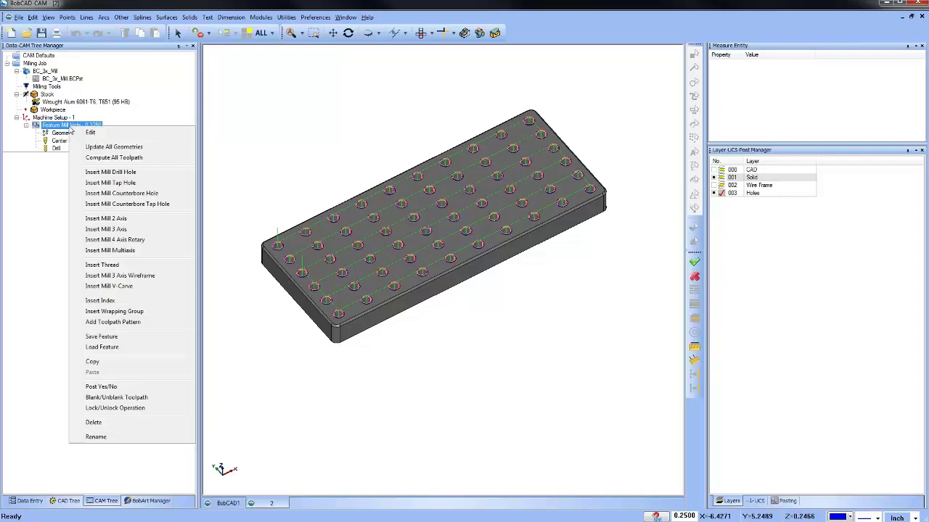
click(118, 363)
right_click(67, 126)
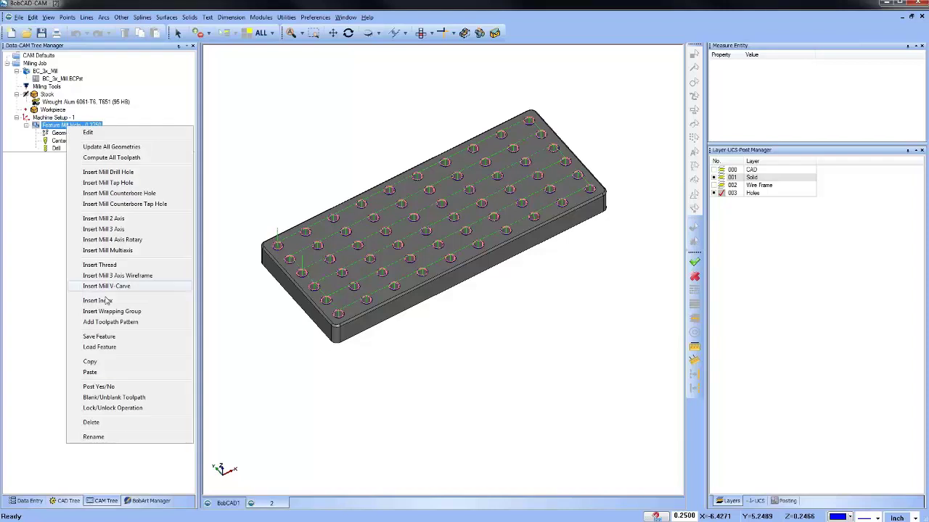
click(90, 372)
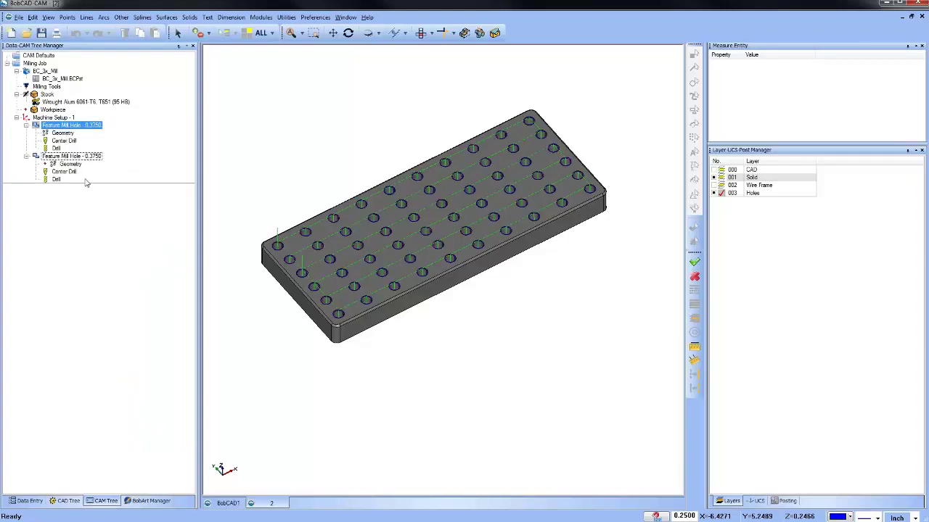
right_click(78, 157)
click(122, 172)
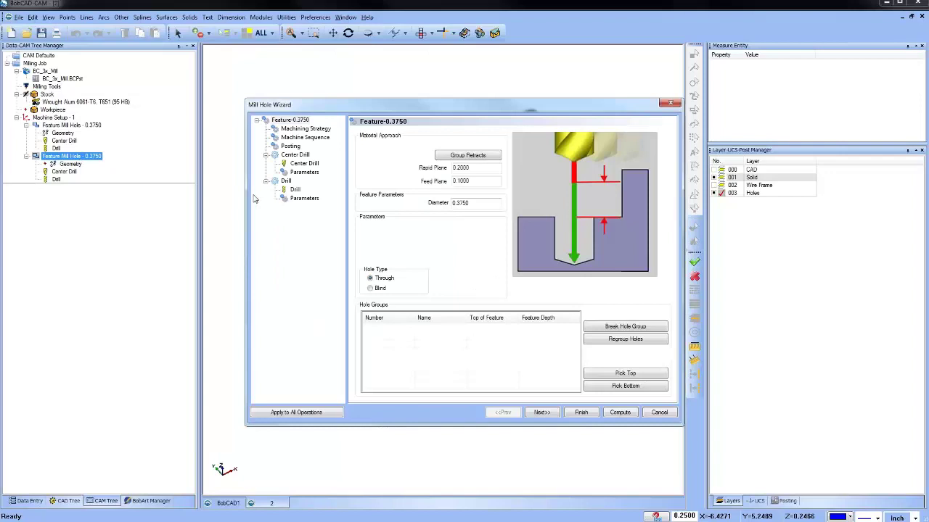
- Review the duplicate's Center Drill and Drill depths, toggling Use Cutting Conditions, then cancel
click(304, 172)
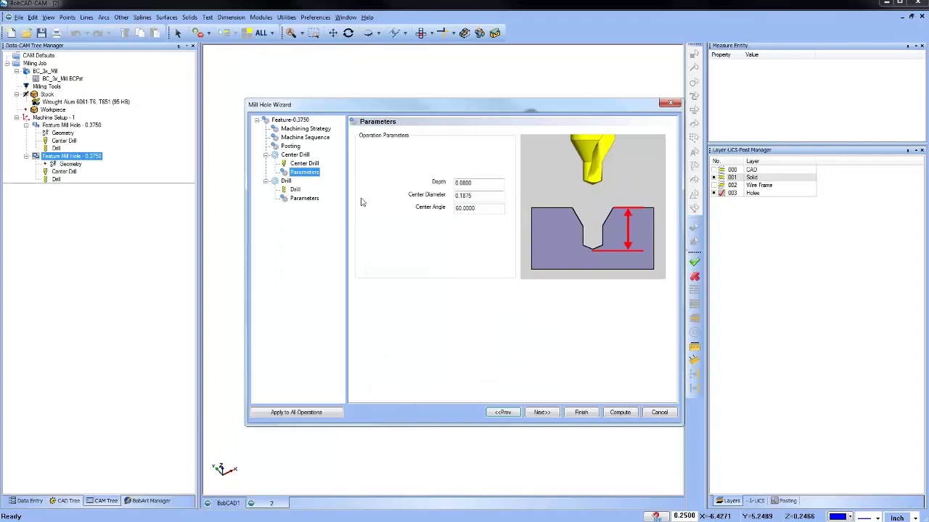
click(304, 199)
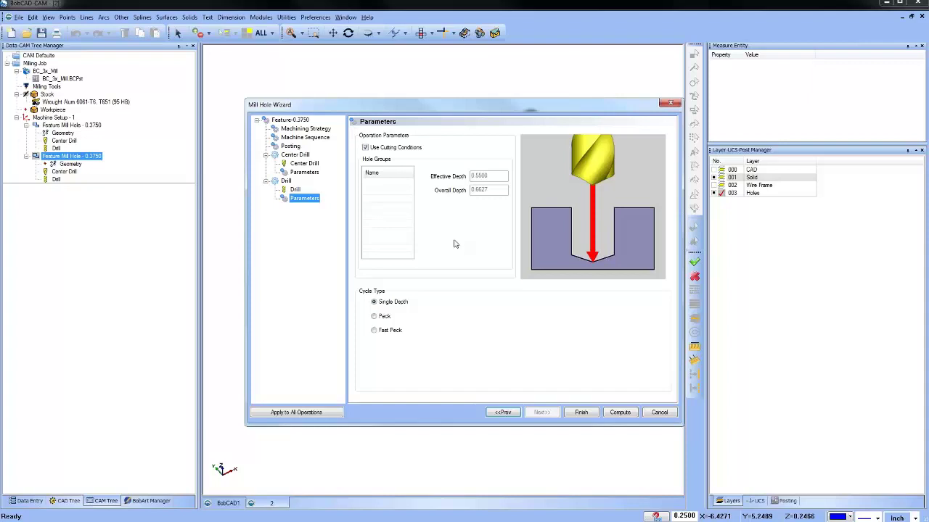
click(366, 148)
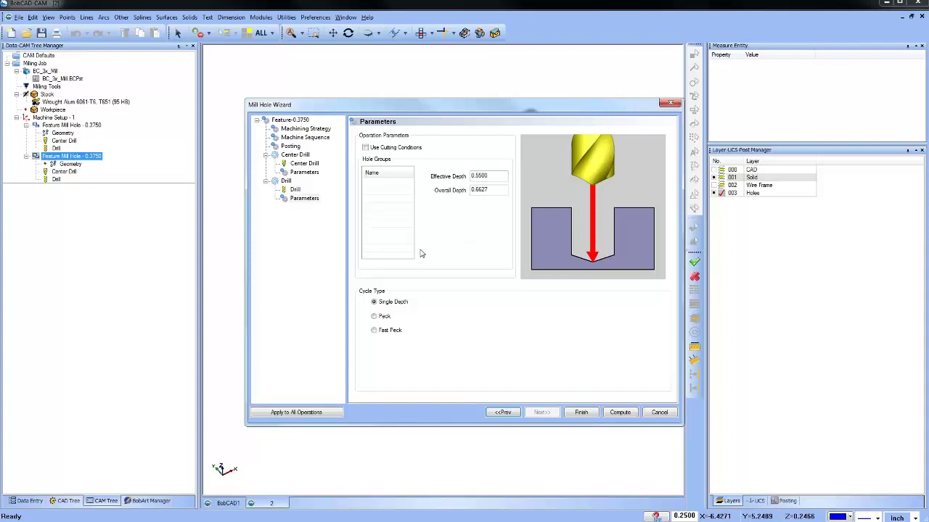
click(488, 175)
click(493, 189)
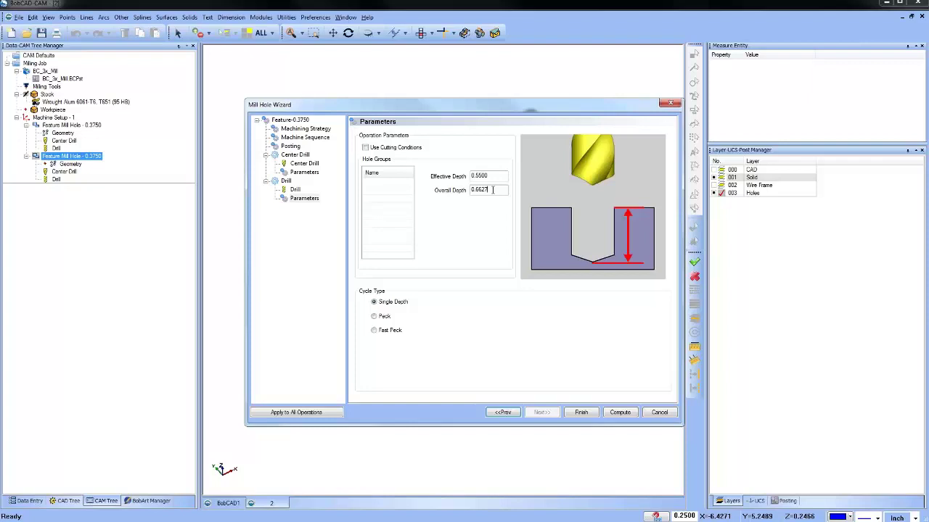
click(365, 147)
click(364, 148)
click(659, 412)
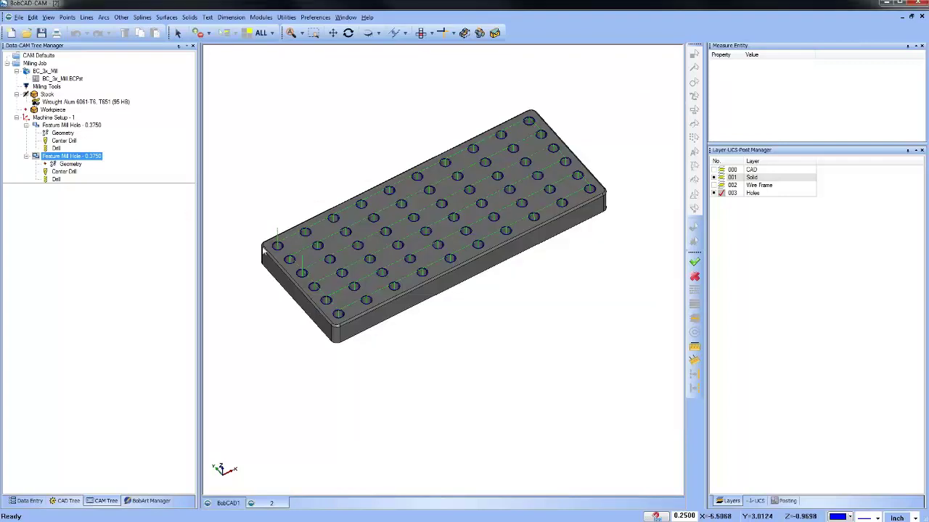
- Open the file 3.bbcd containing the bracket plate
right_click(338, 126)
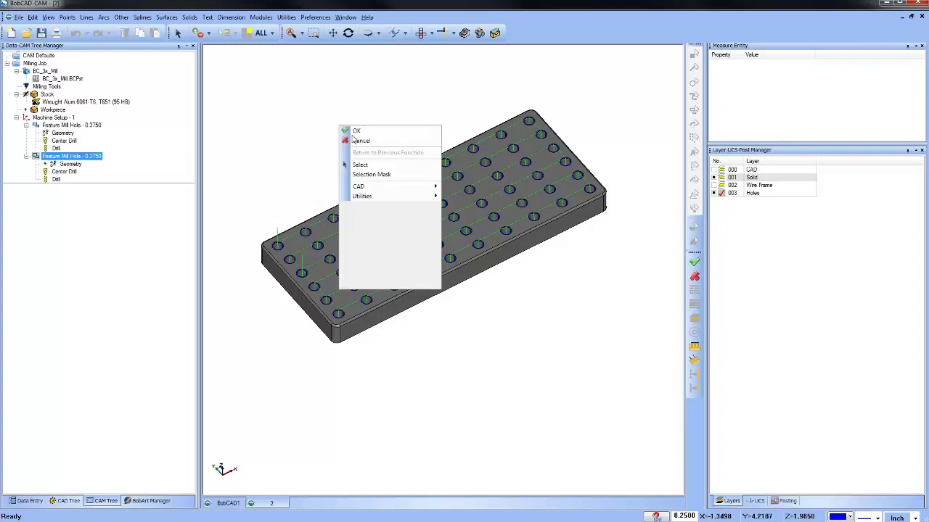
click(375, 158)
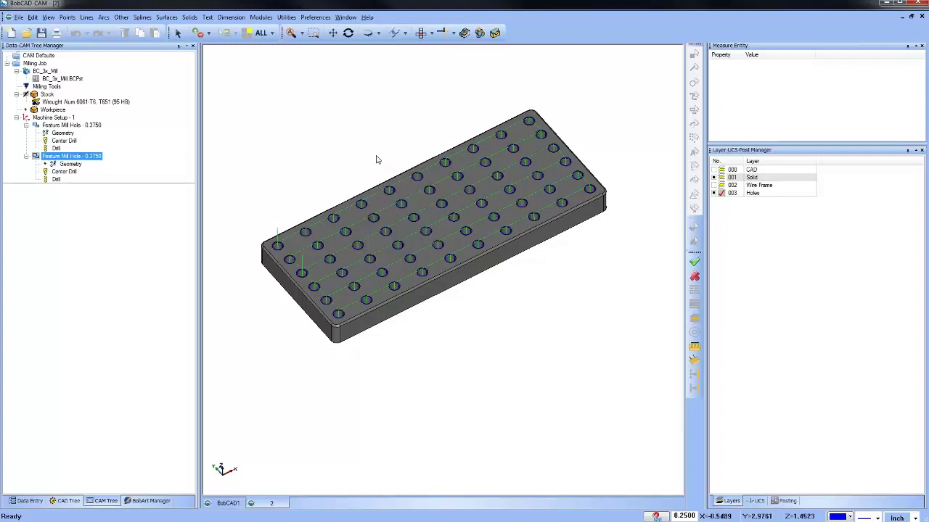
click(38, 55)
click(26, 33)
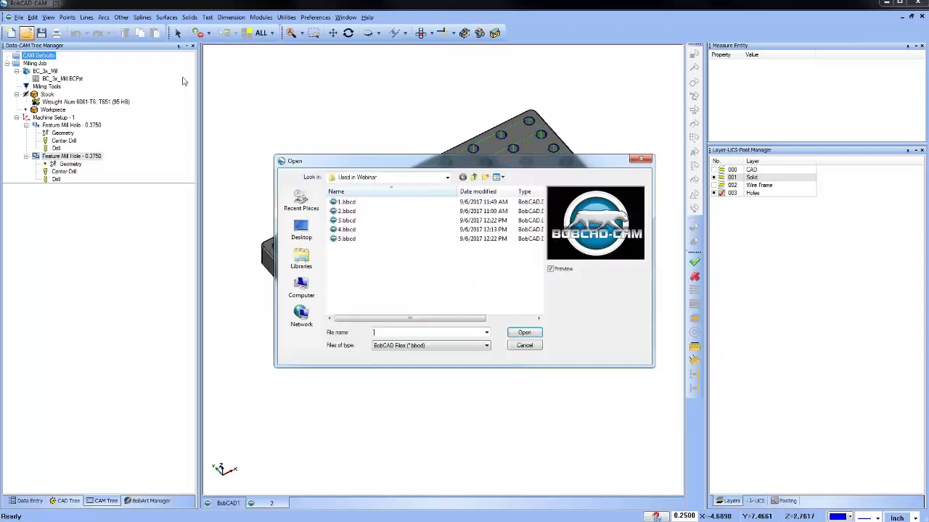
click(346, 220)
click(528, 333)
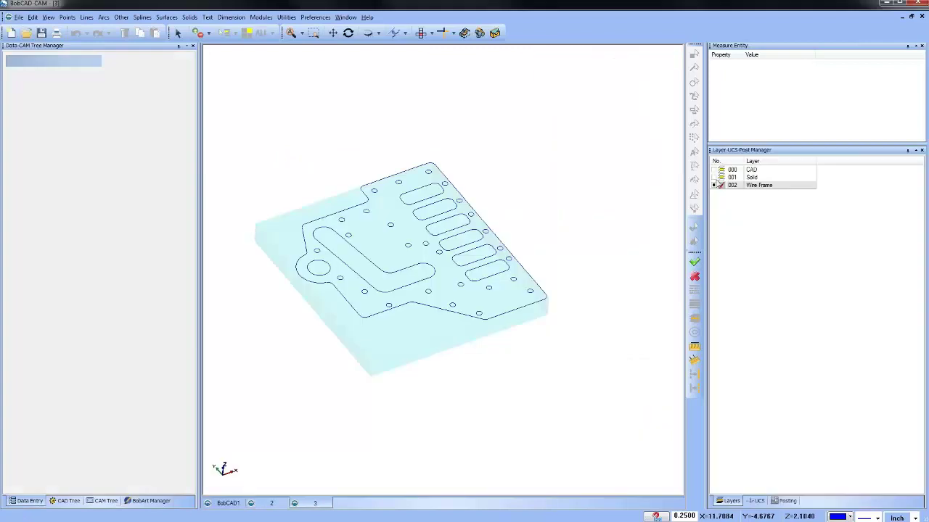
- Show then hide the 001 Solid layer, leaving the bracket as wireframe in its stock
click(715, 179)
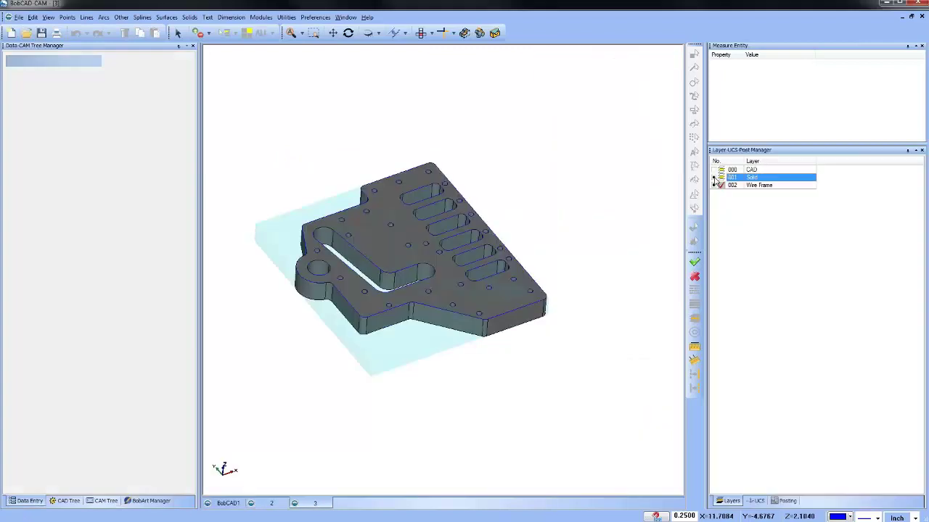
click(716, 178)
scroll(452, 294, up, 3)
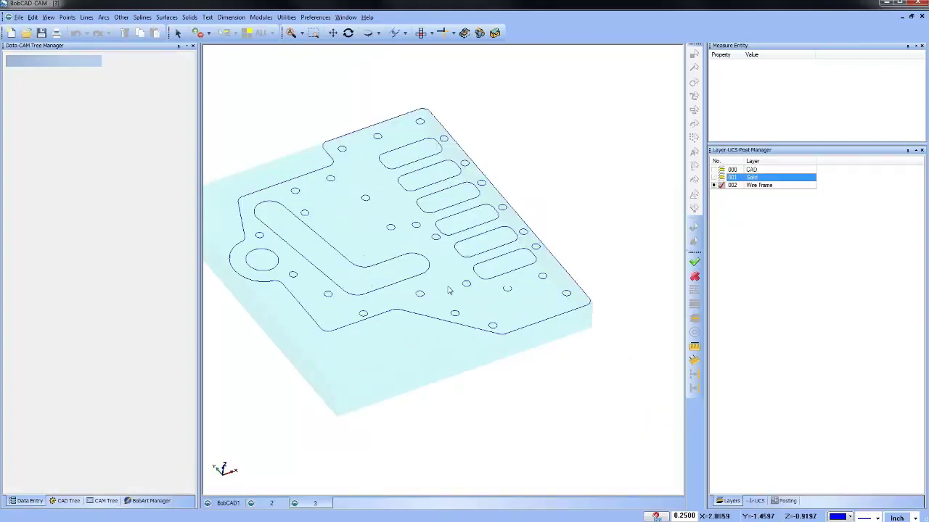
click(105, 507)
- Add a Mill Drill Hole feature, picking the bracket's holes with Match Radius
right_click(58, 118)
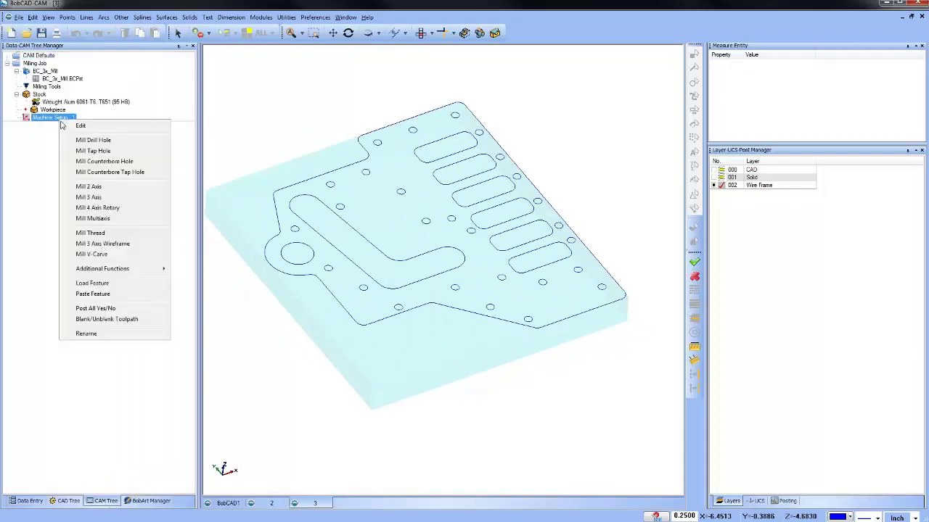
click(121, 143)
click(431, 155)
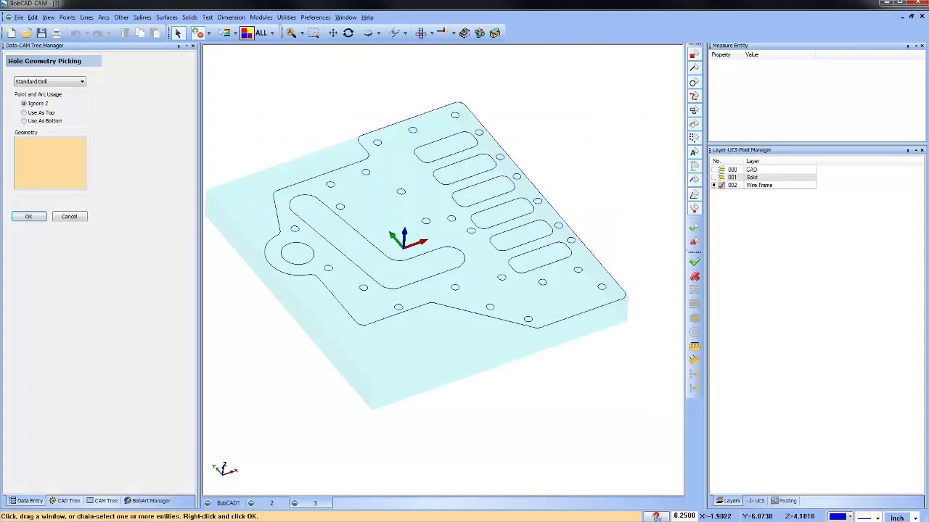
click(234, 32)
click(251, 66)
right_click(288, 126)
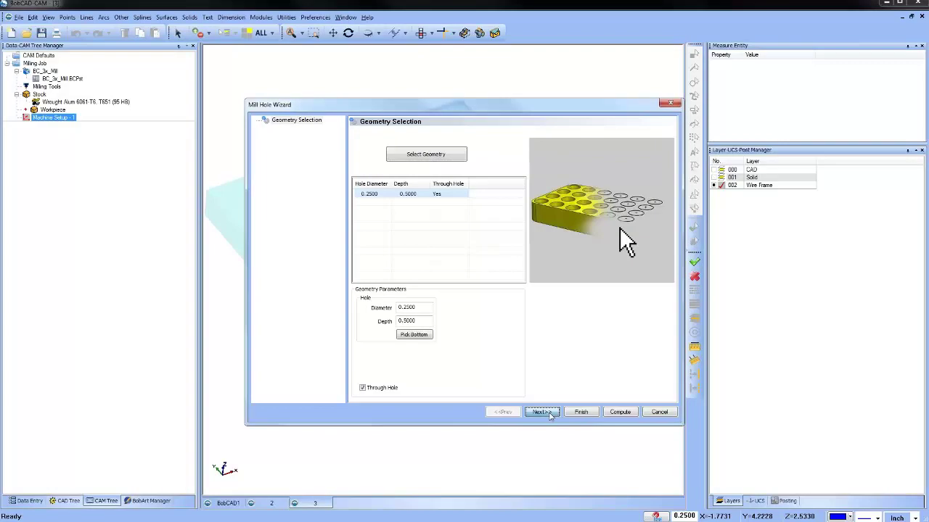
- Apply the Hole strategy to the 0.2500 feature and compute its drilling toolpath
click(546, 412)
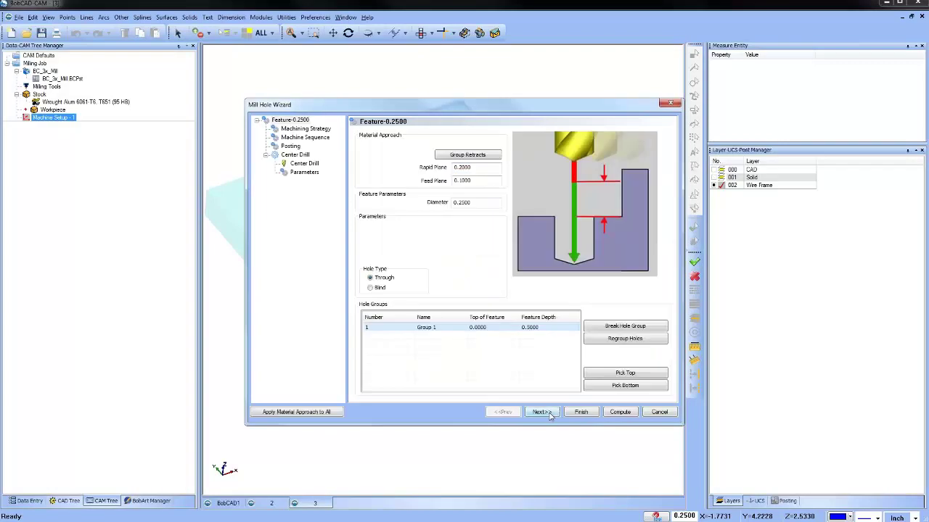
click(322, 130)
click(372, 167)
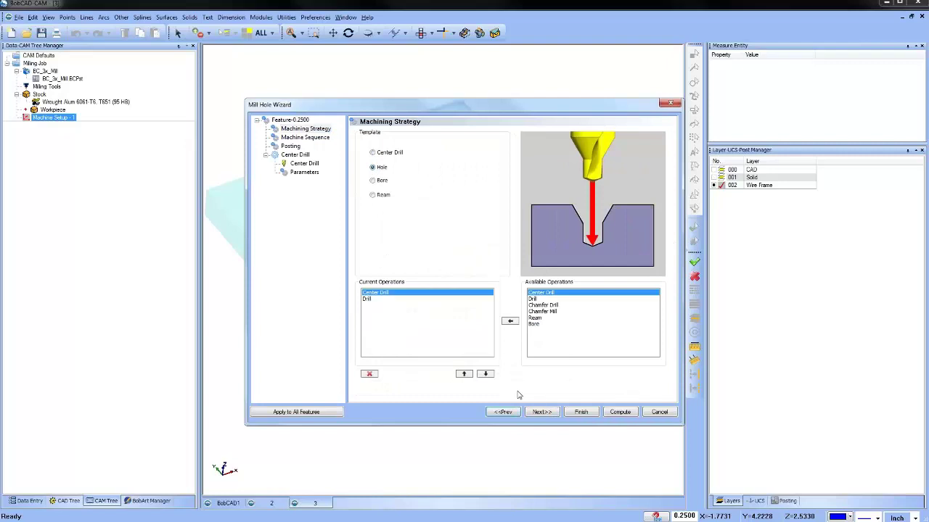
click(542, 412)
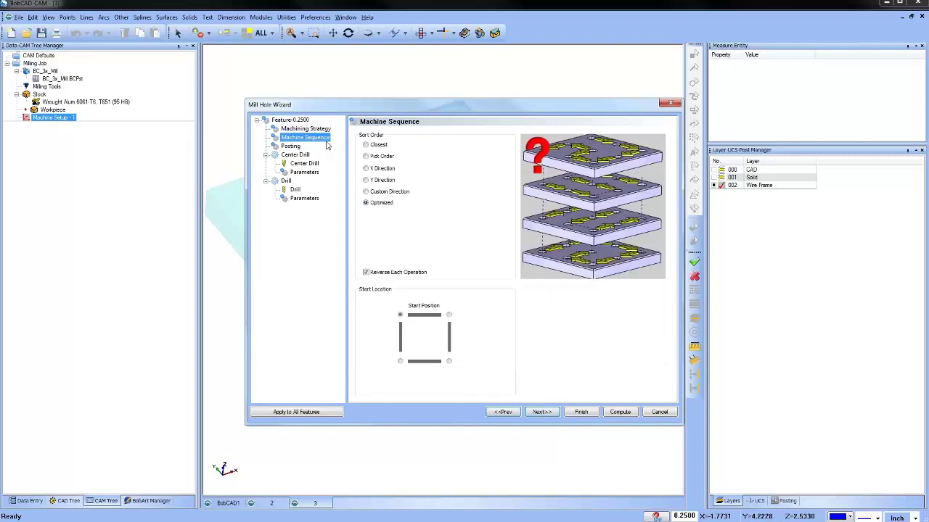
click(621, 412)
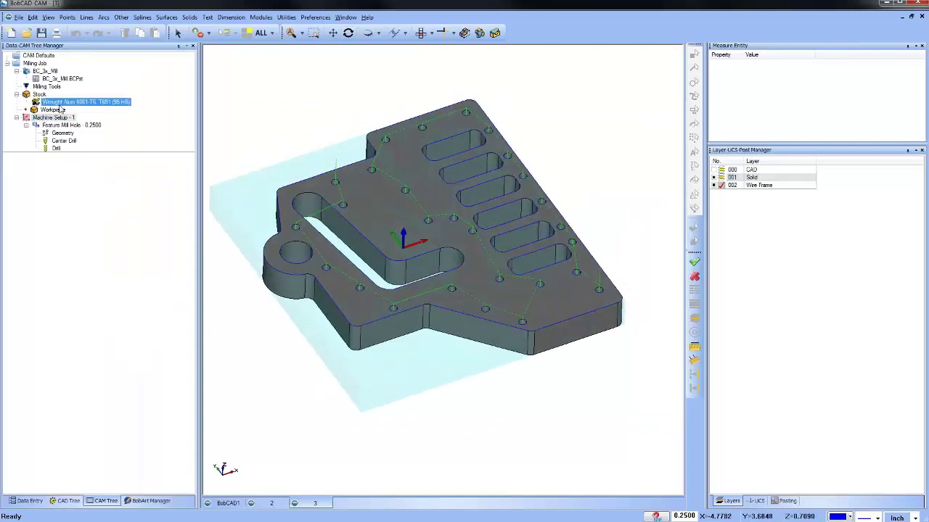
- Change the 0.2500 hole feature's sort order to Closest and recompute the toolpath
click(421, 34)
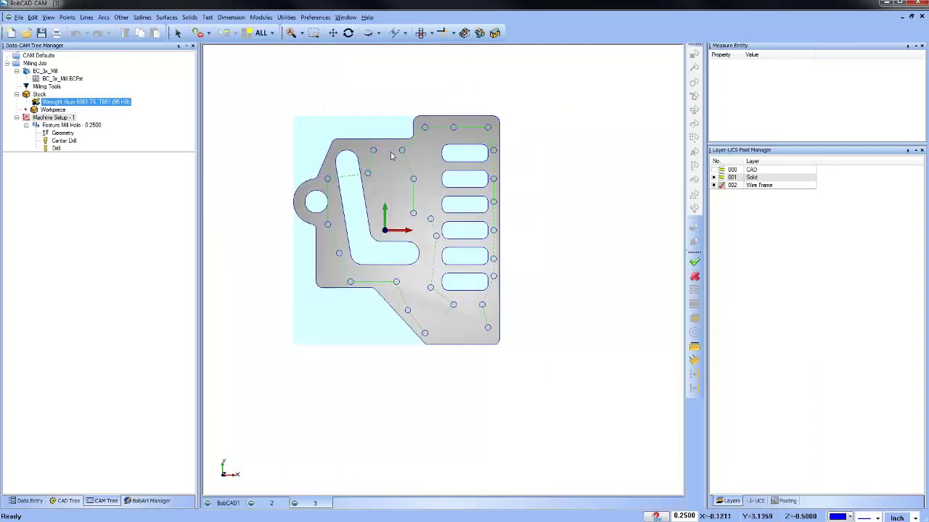
middle_drag(452, 363, 450, 302)
right_click(66, 126)
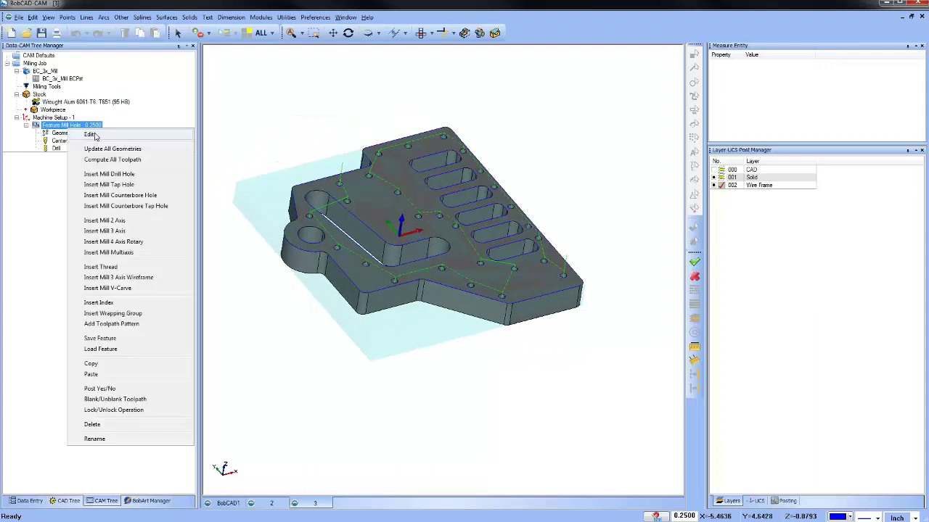
click(94, 136)
click(305, 137)
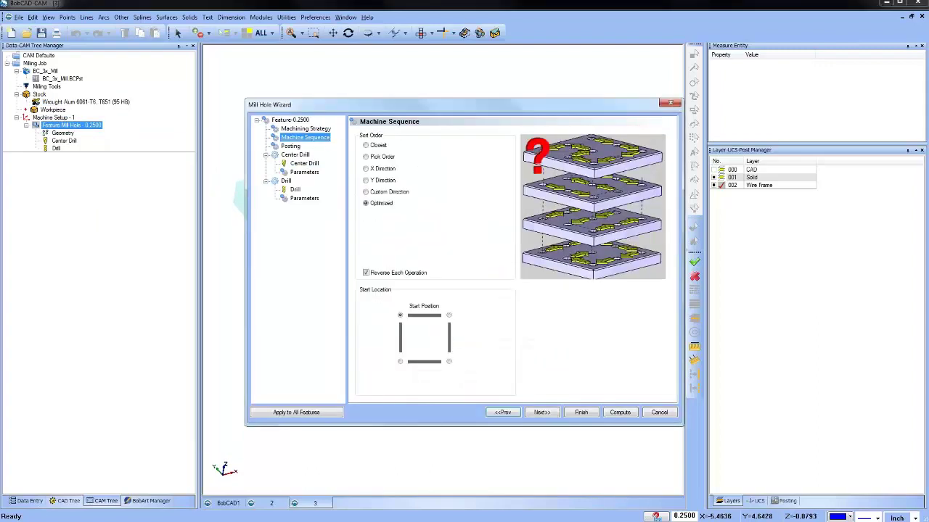
click(366, 146)
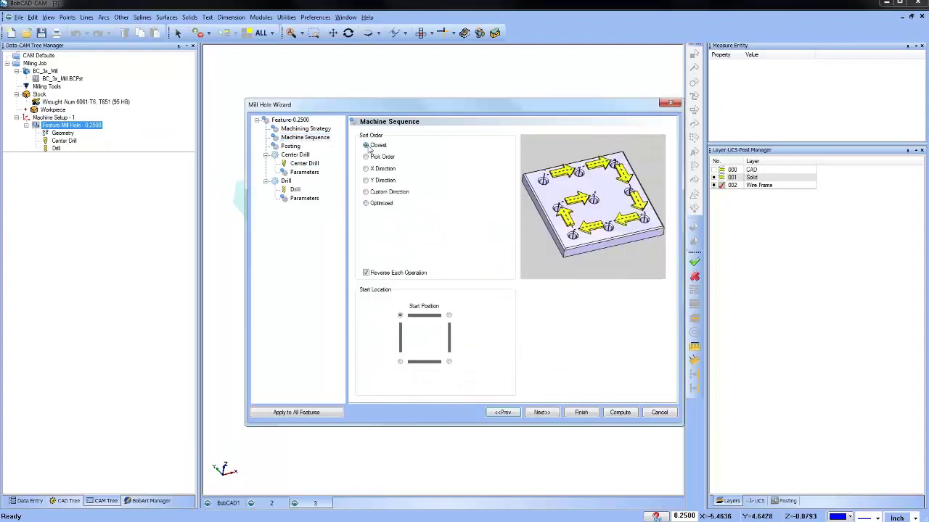
click(628, 412)
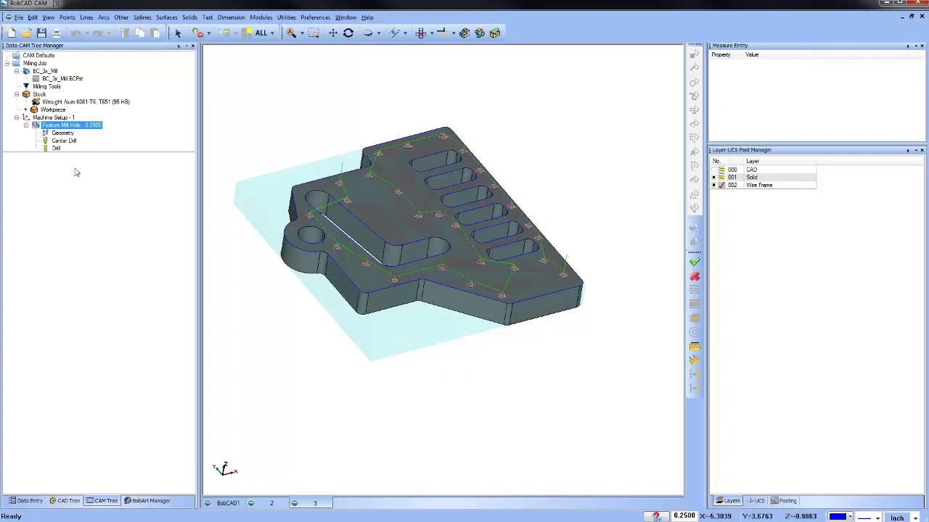
- Inspect the center drill and drill operations, then open Feature Mill Hole for editing
click(62, 140)
click(57, 149)
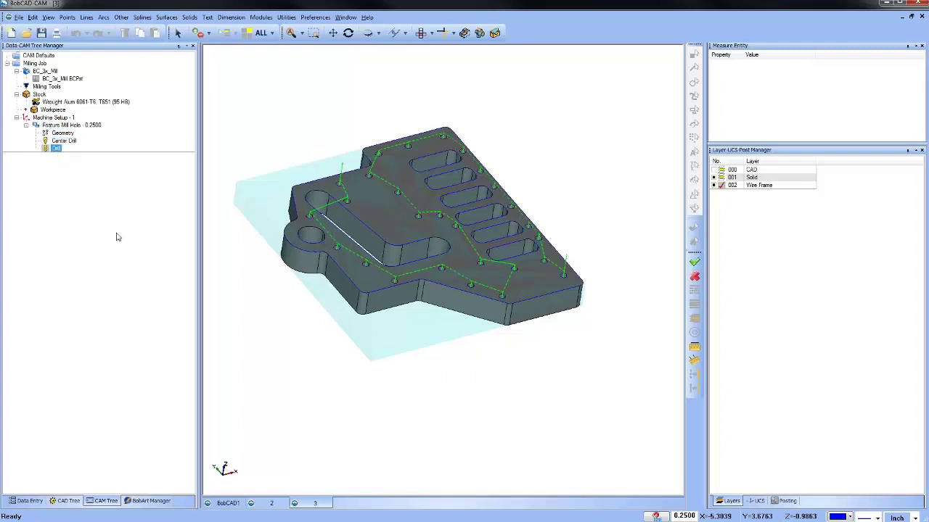
click(71, 125)
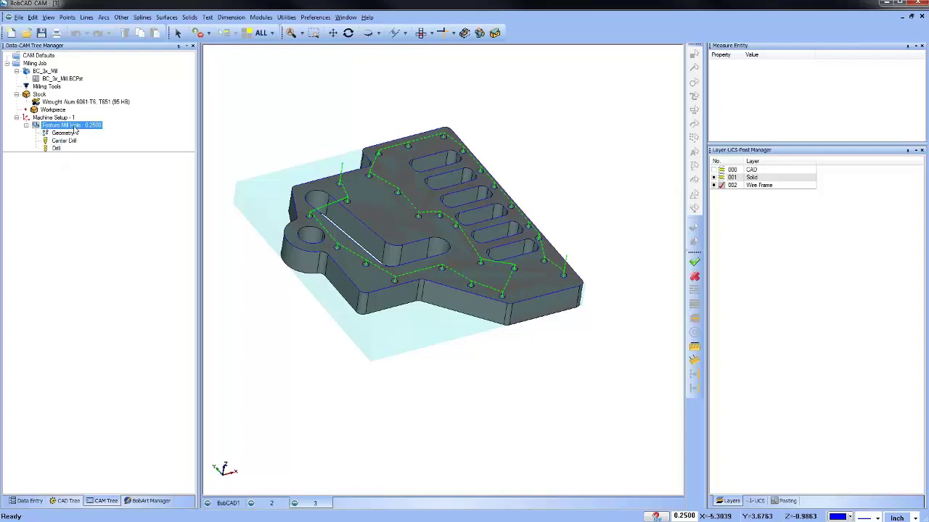
right_click(71, 125)
click(101, 132)
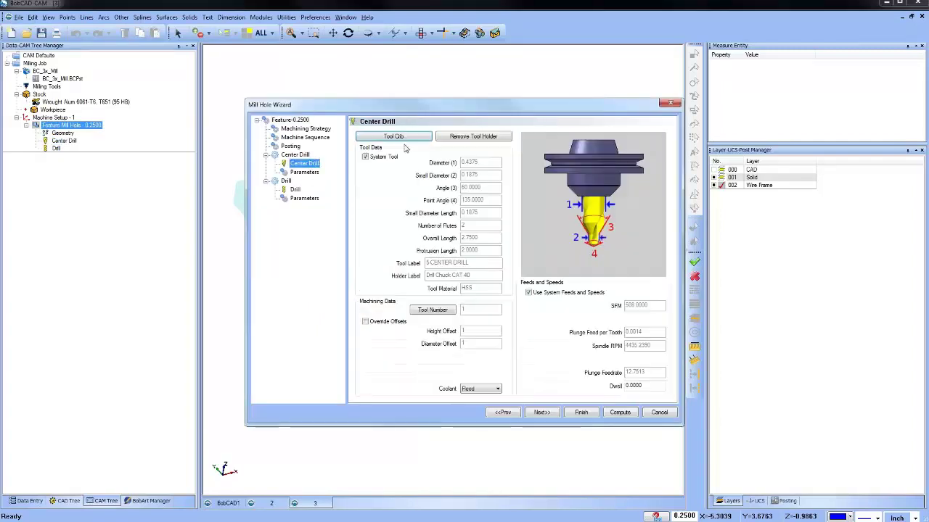
- Preview the 1/8, 1/4 and 1/2 90-degree spot drills in the tool library, closing without changes
click(393, 136)
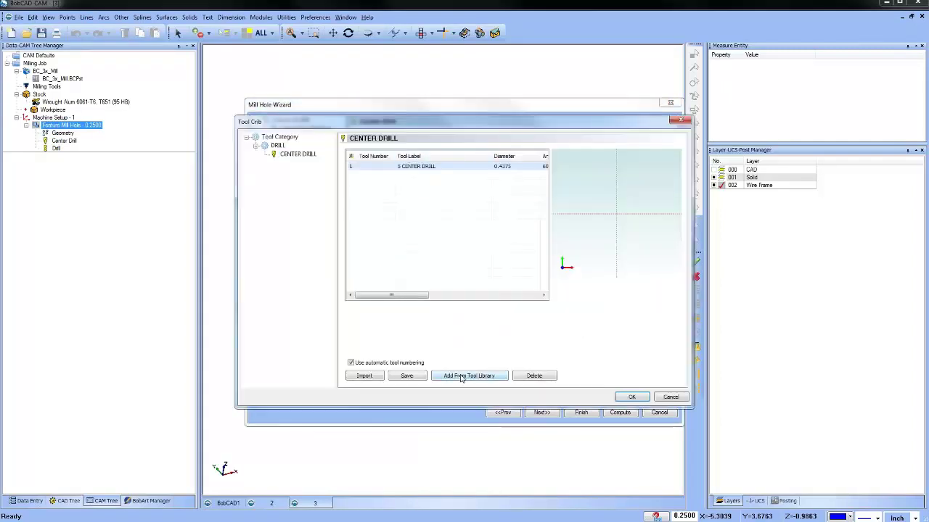
click(461, 377)
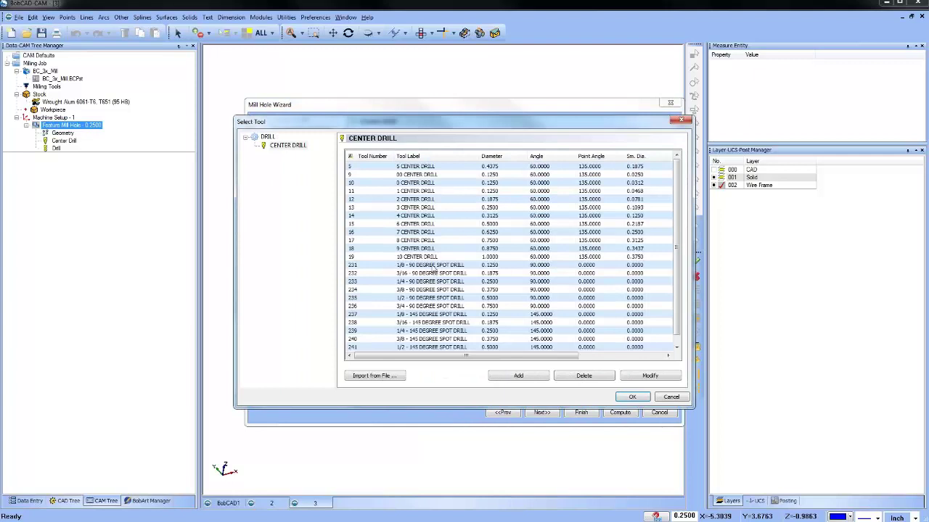
click(433, 266)
click(433, 281)
click(435, 297)
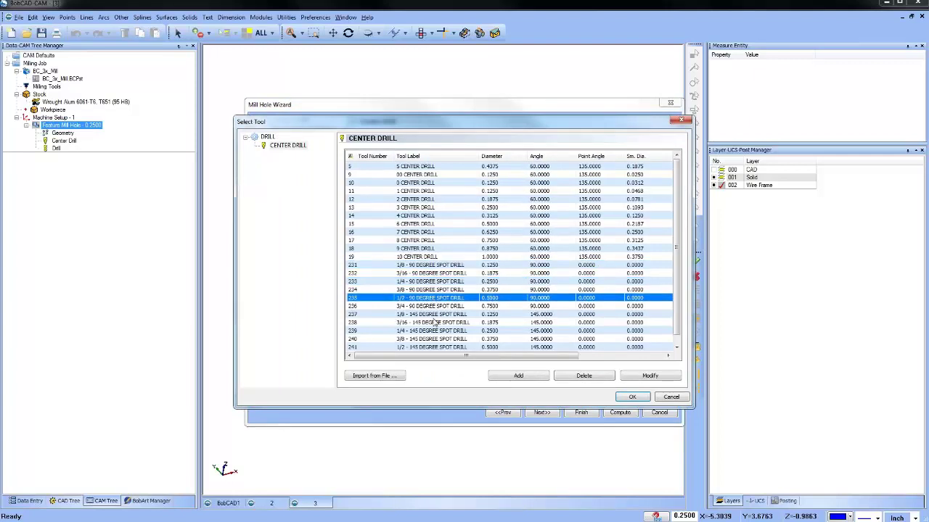
click(668, 399)
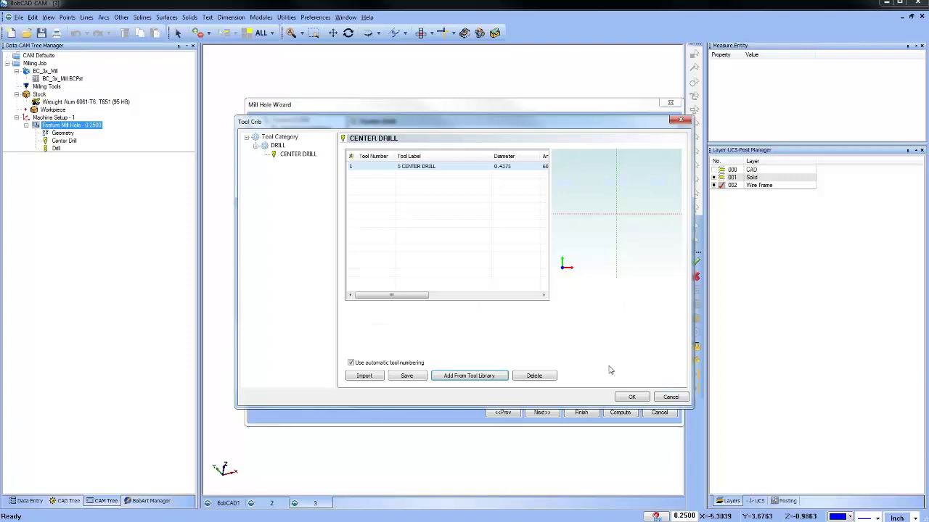
click(671, 398)
click(658, 413)
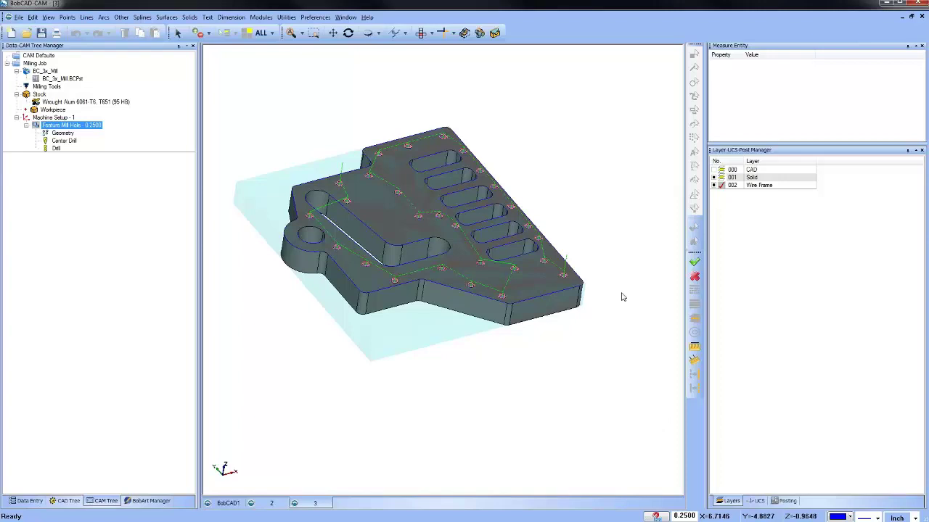
- View the plate from the top, zoomed in, with layer 001 Solid hidden to show wireframe
right_click(545, 126)
key(Escape)
click(425, 34)
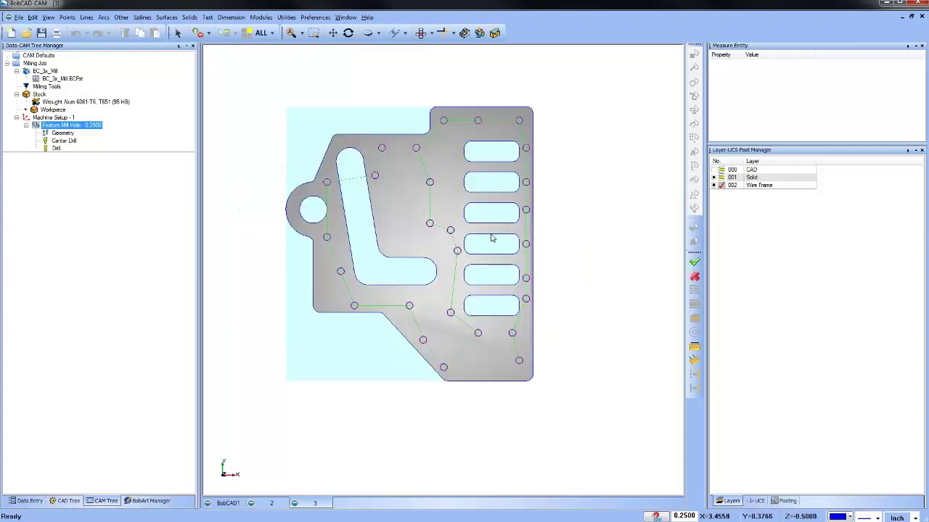
scroll(490, 238, up, 2)
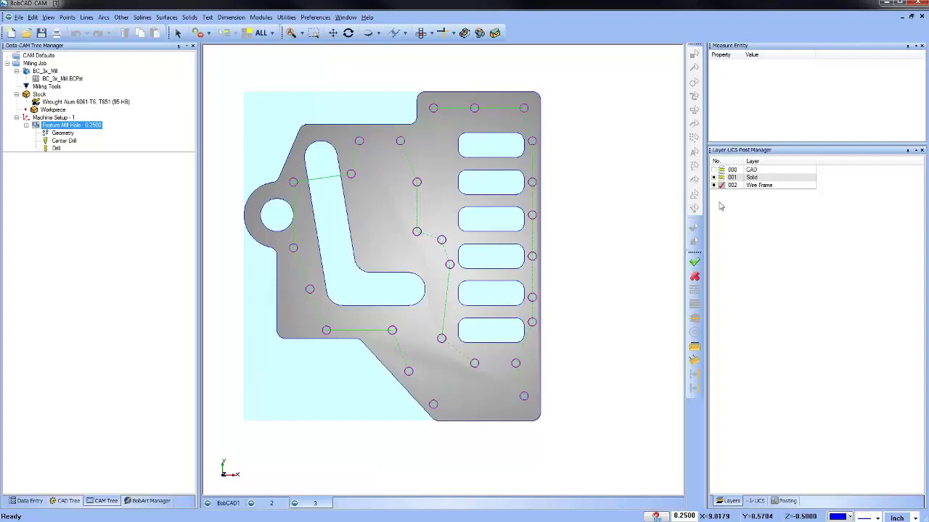
click(714, 178)
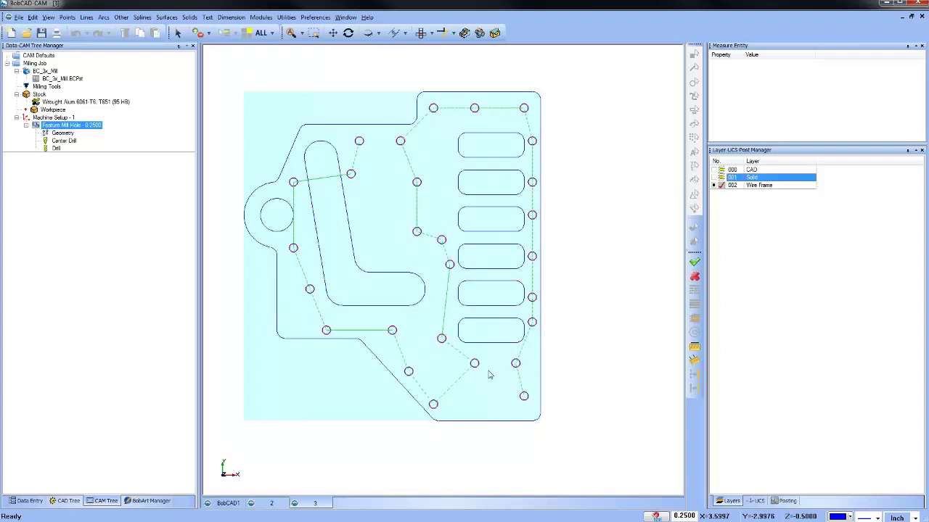
click(26, 127)
right_click(55, 128)
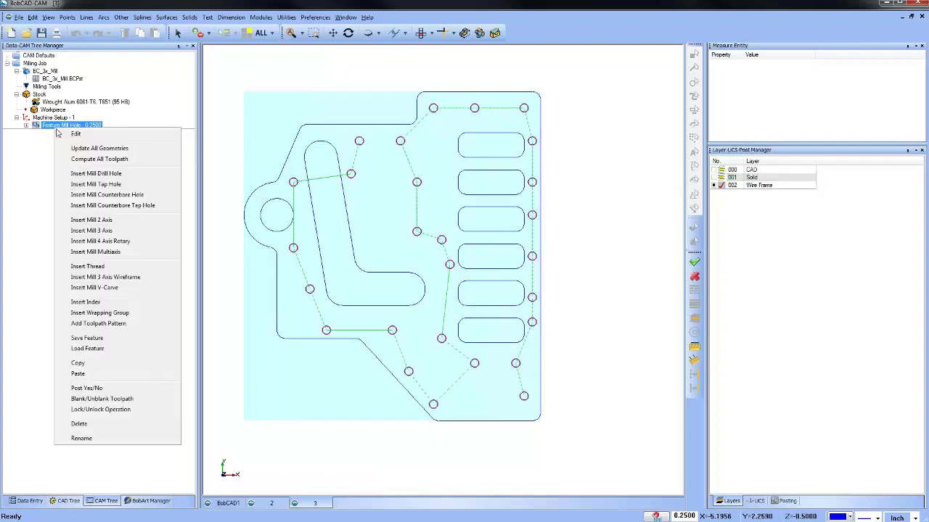
- Insert a Mill 2 Axis feature and chain the six slot outlines as its geometry
click(128, 222)
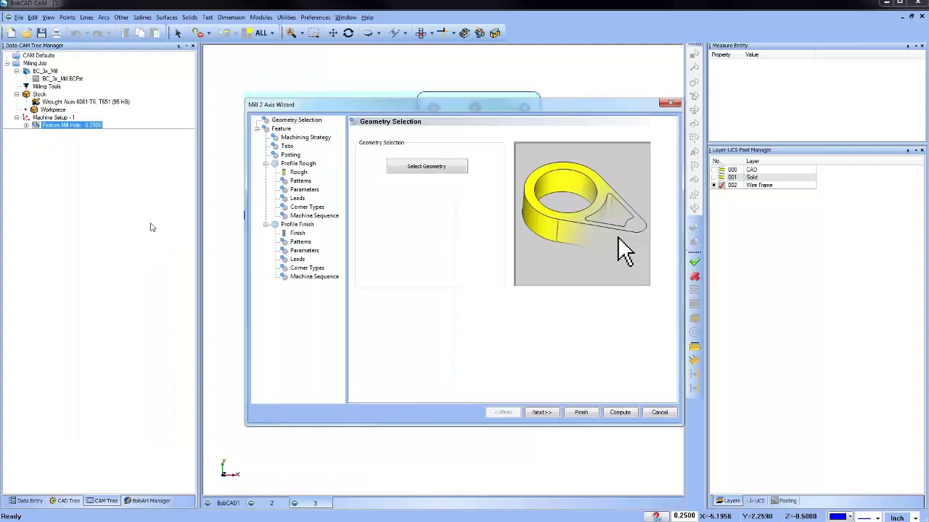
click(436, 172)
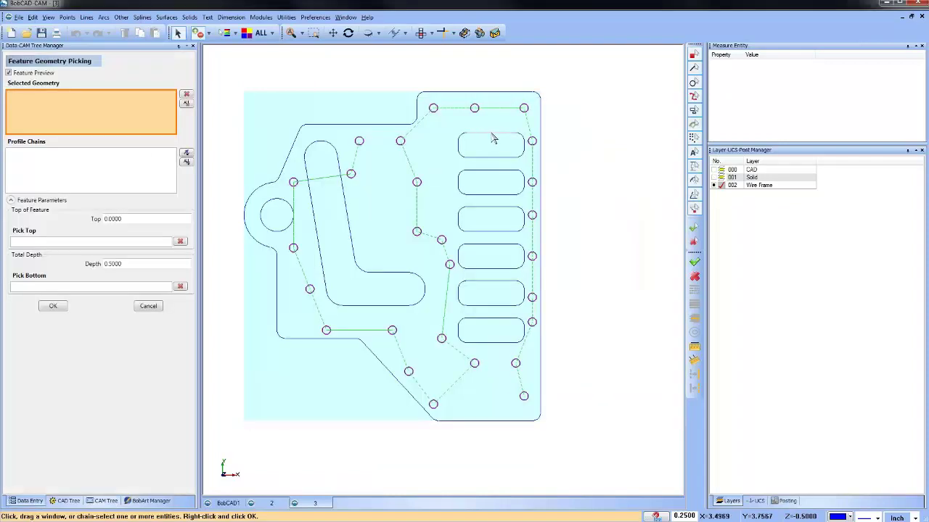
click(493, 135)
click(488, 213)
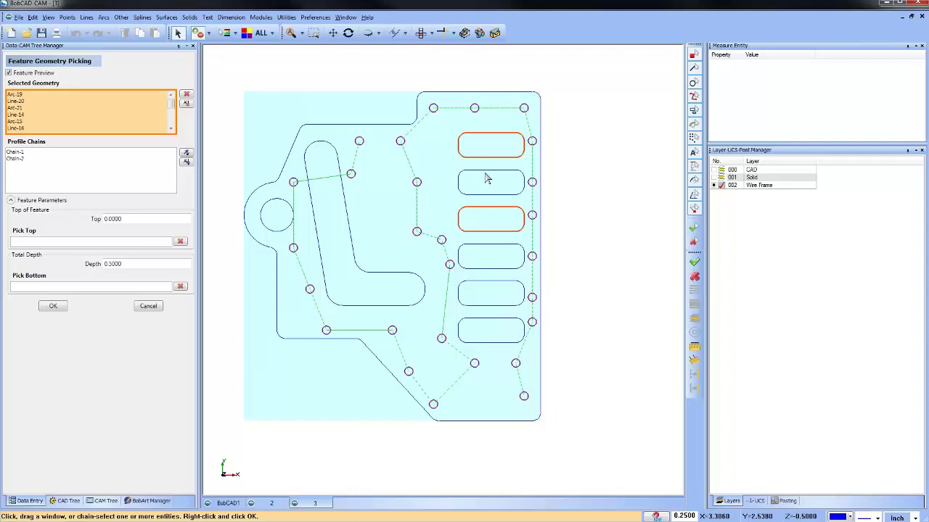
click(489, 176)
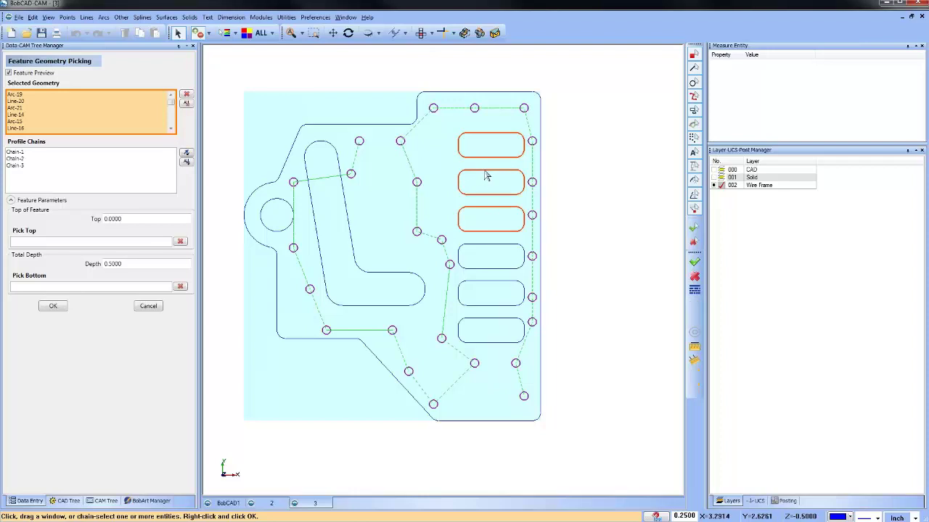
click(490, 290)
click(487, 254)
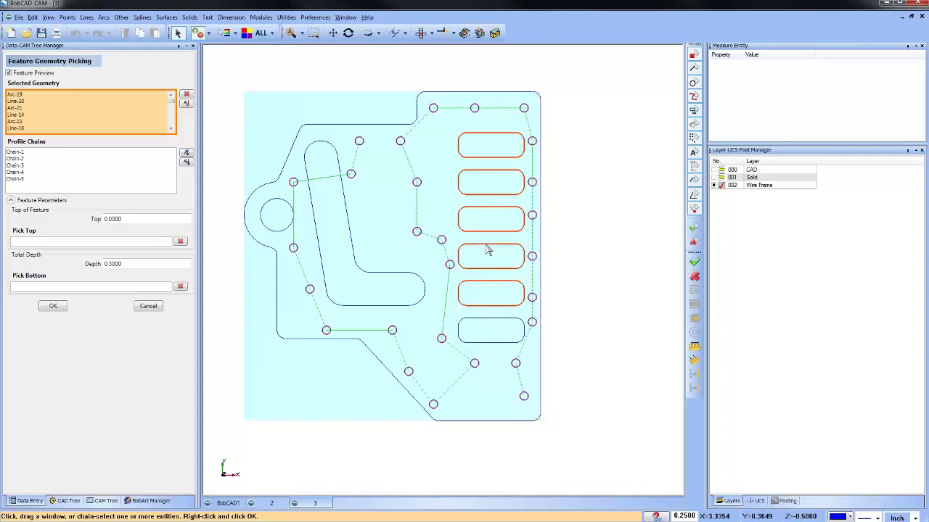
click(489, 326)
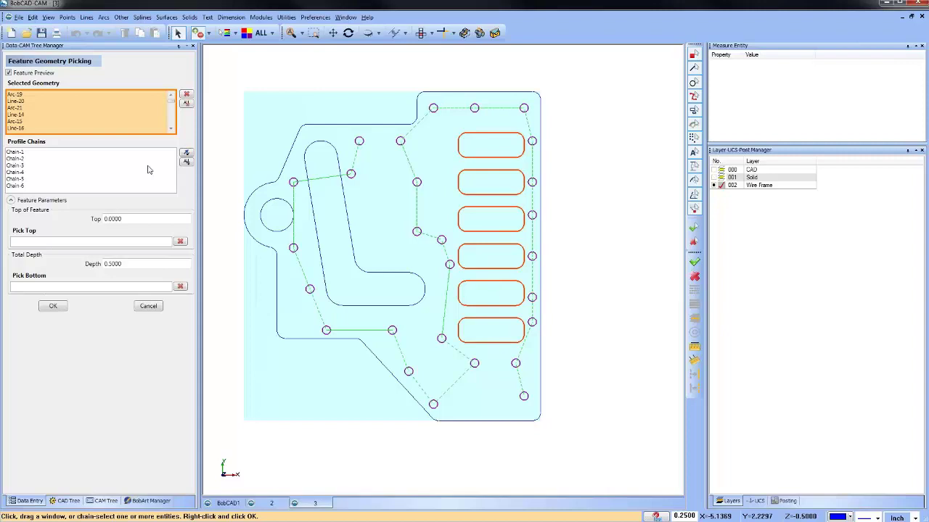
click(22, 154)
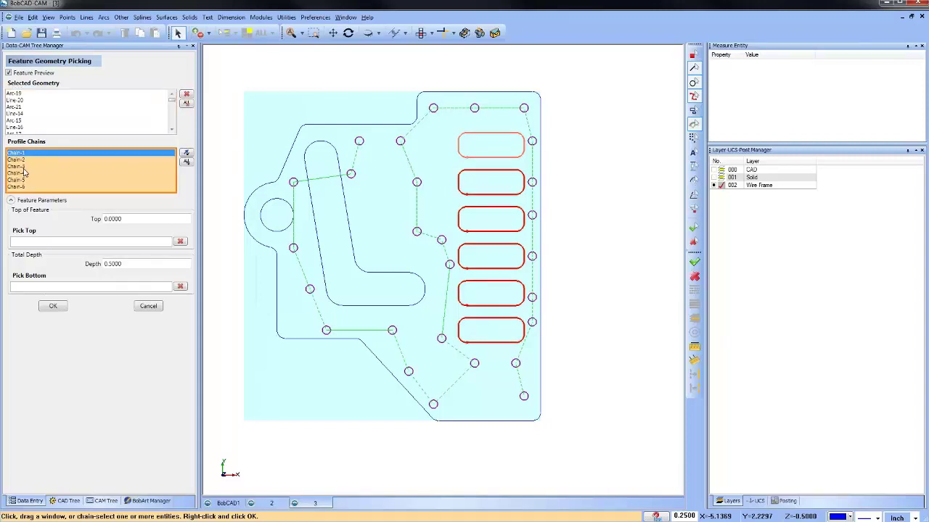
click(53, 307)
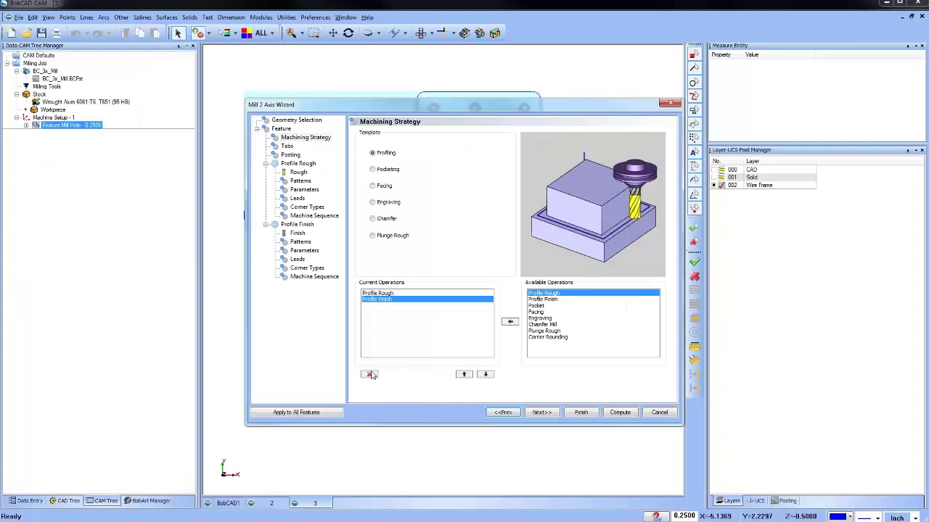
- Delete Profile Finish, set Machine Sequence to No Sorting, and compute the roughing toolpath
click(369, 374)
click(543, 412)
click(298, 173)
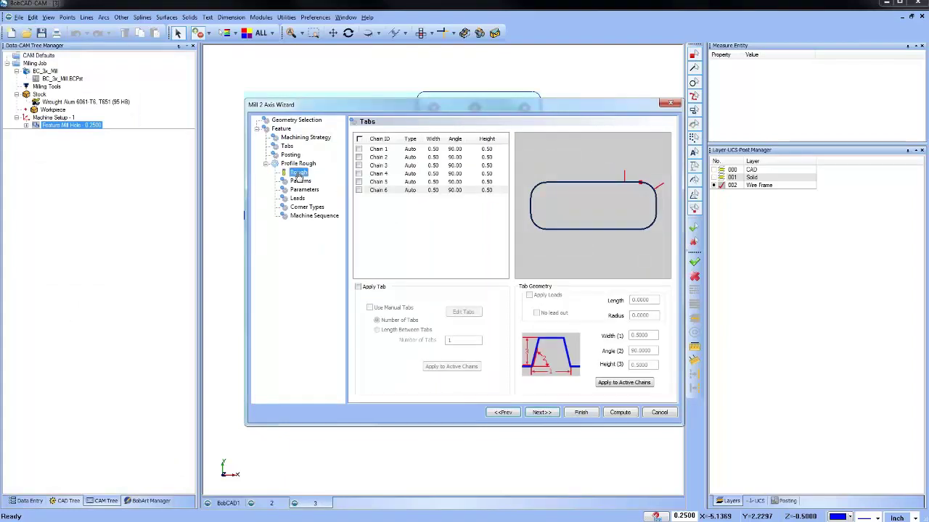
click(301, 181)
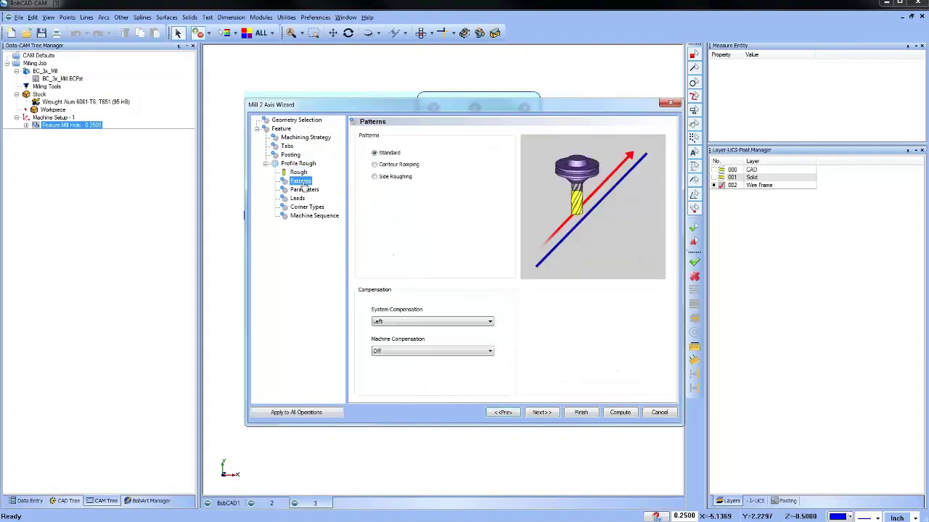
click(312, 216)
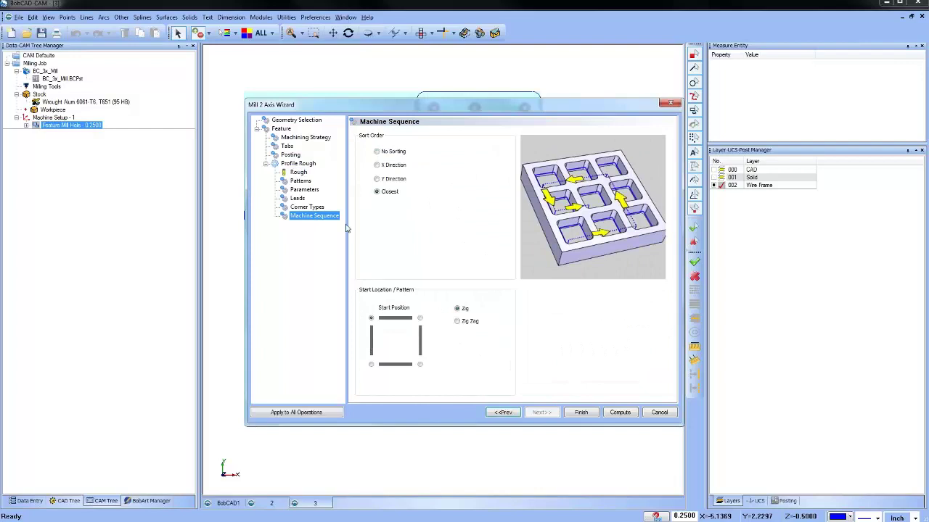
click(378, 151)
click(619, 412)
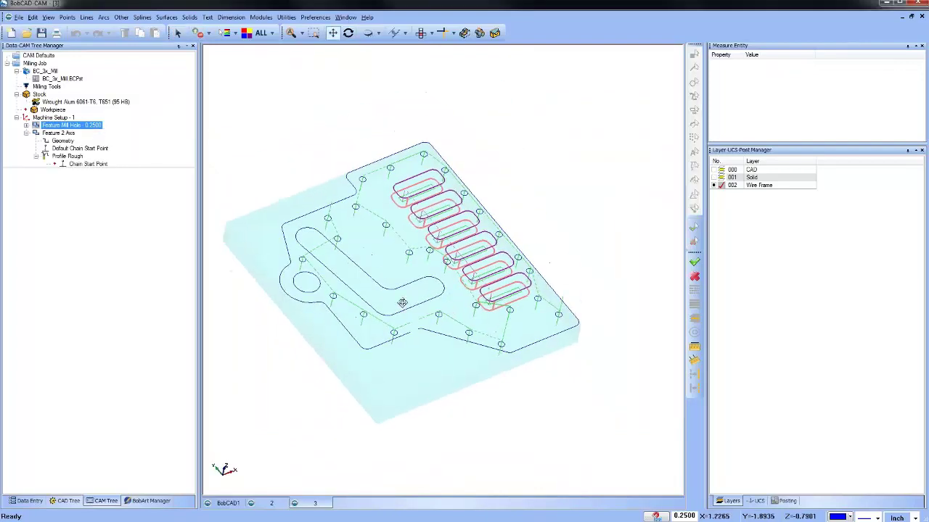
- Backplot Profile Rough, stepping the tool forward through all six slots to the end, then close it
right_click(67, 156)
click(131, 190)
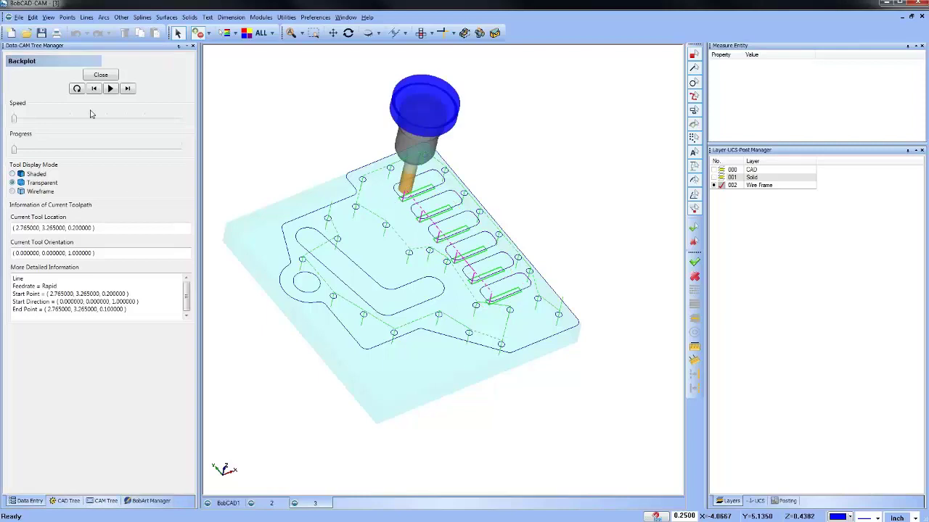
click(128, 88)
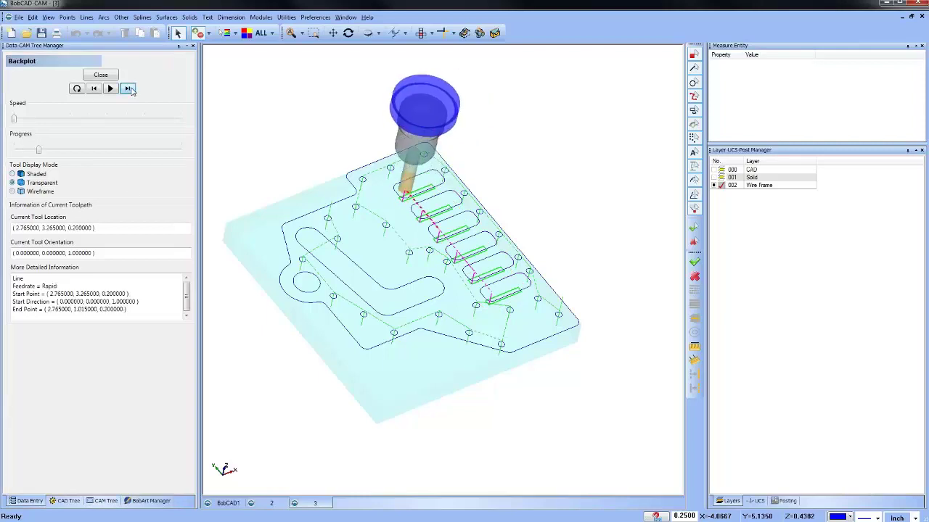
click(127, 89)
click(128, 89)
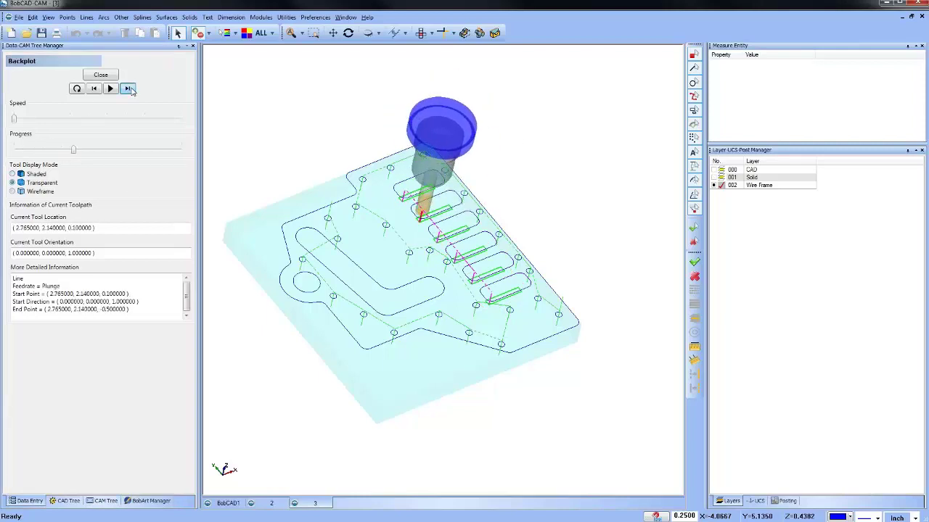
click(129, 88)
click(129, 89)
click(128, 89)
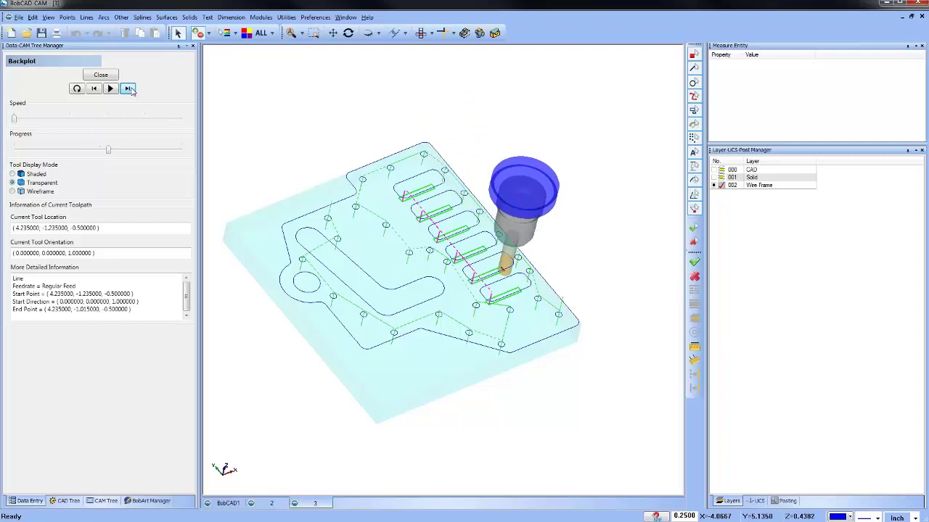
click(128, 89)
click(129, 89)
click(128, 89)
click(128, 89)
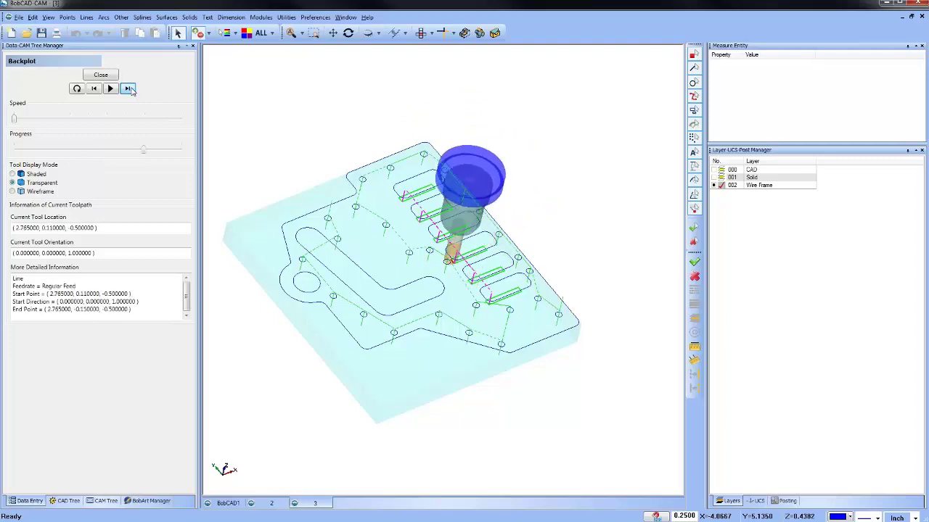
click(128, 88)
click(128, 88)
click(128, 89)
click(128, 89)
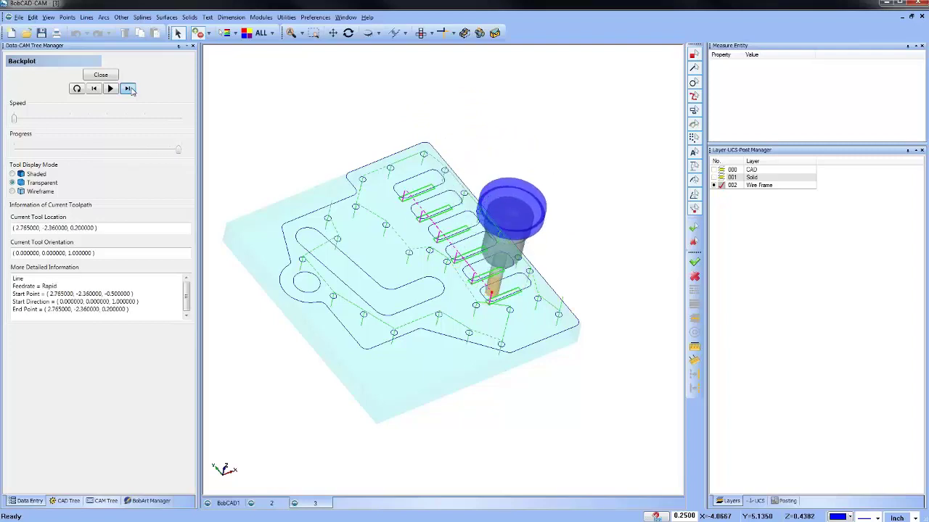
click(129, 88)
click(99, 77)
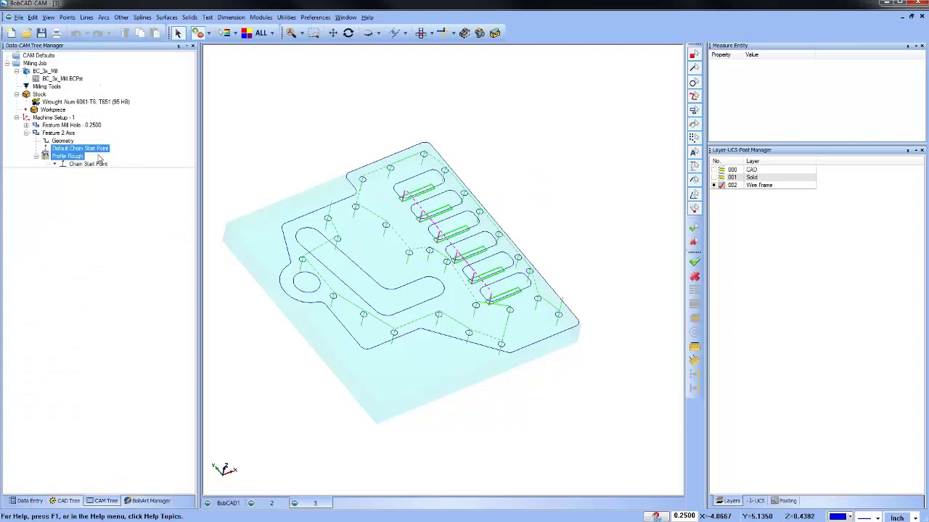
click(81, 158)
- Review the Feature 2 Axis items and view the plate from the top
click(58, 133)
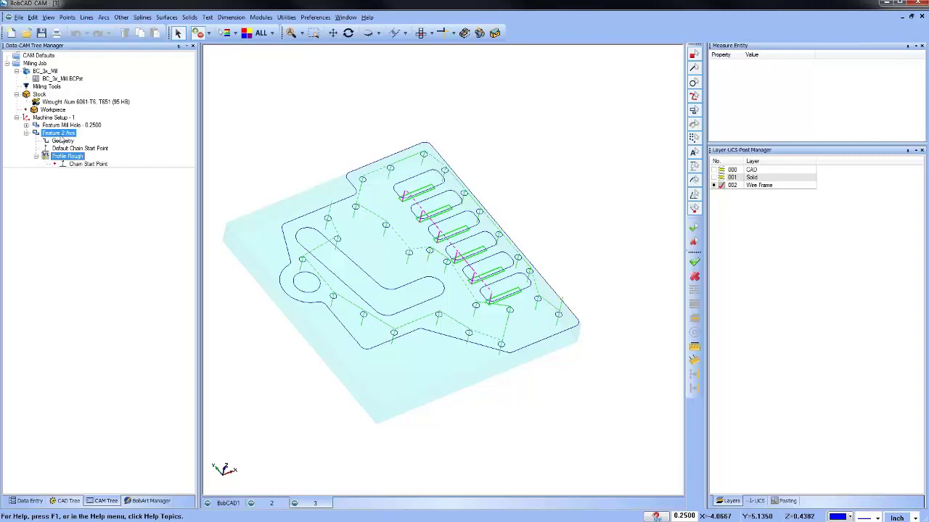
click(80, 148)
click(420, 33)
scroll(451, 234, up, 3)
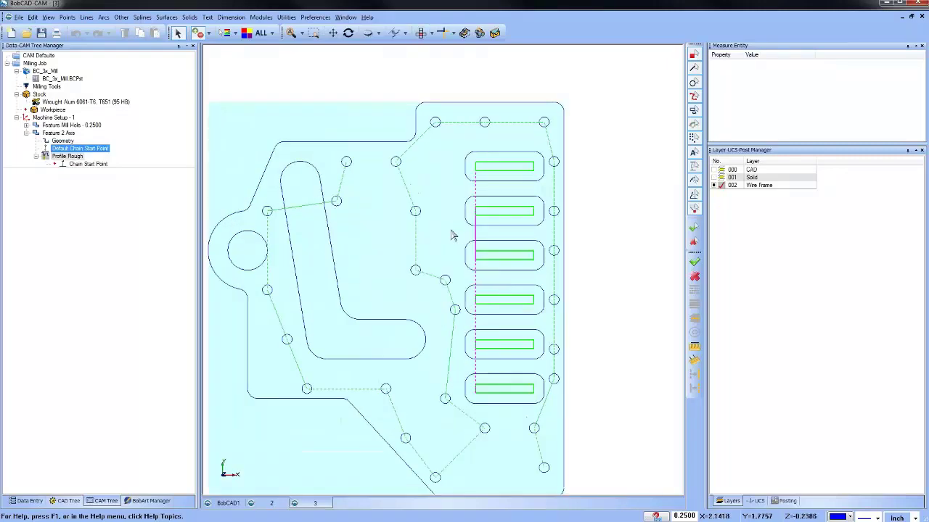
scroll(451, 234, down, 2)
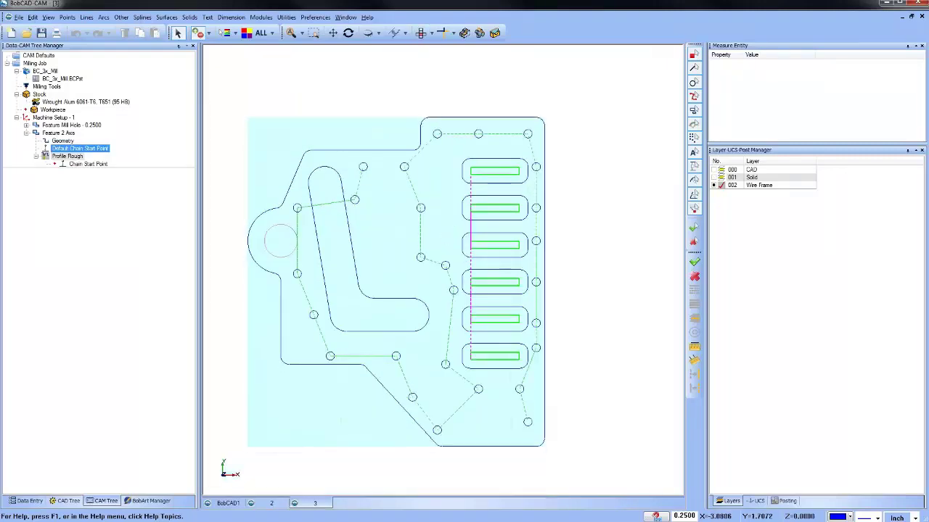
- Change the Feature 2 Axis machine sequence to Closest sort and recompute the slot toolpaths
click(58, 133)
right_click(58, 132)
click(69, 144)
click(301, 172)
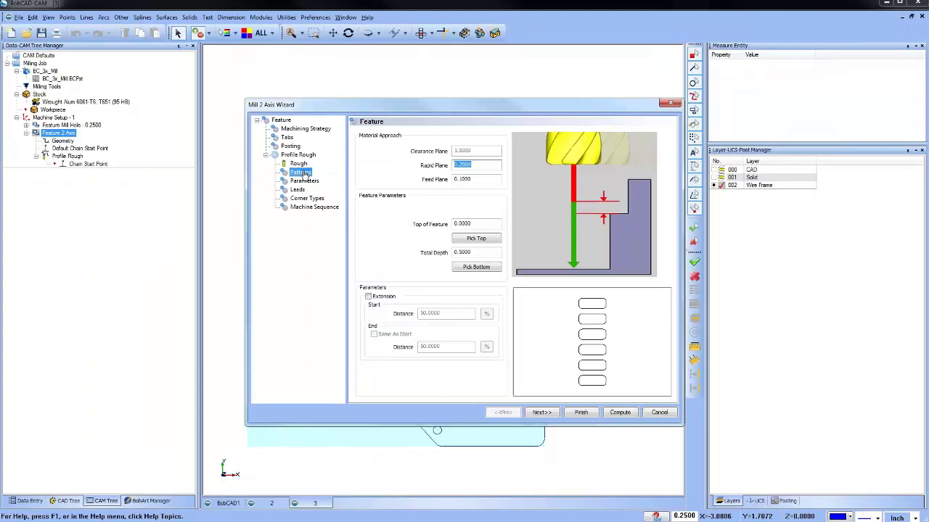
click(305, 129)
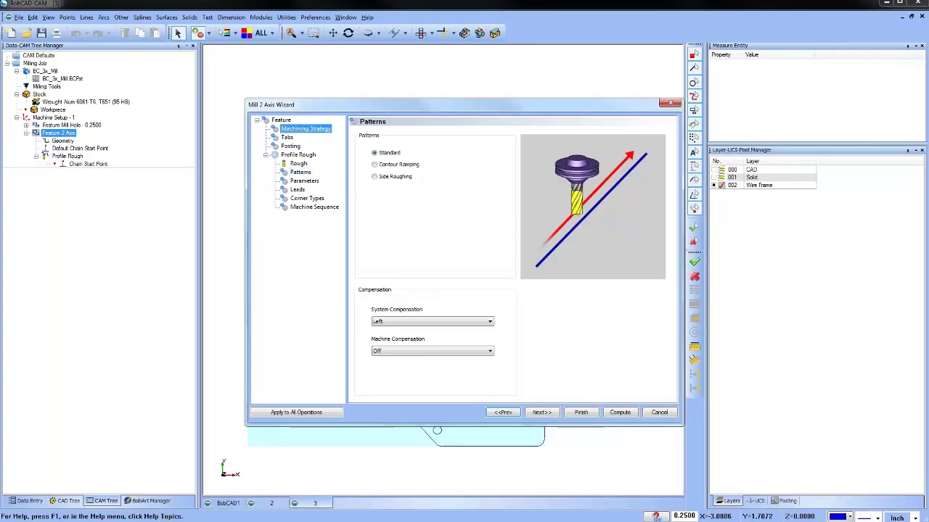
click(313, 207)
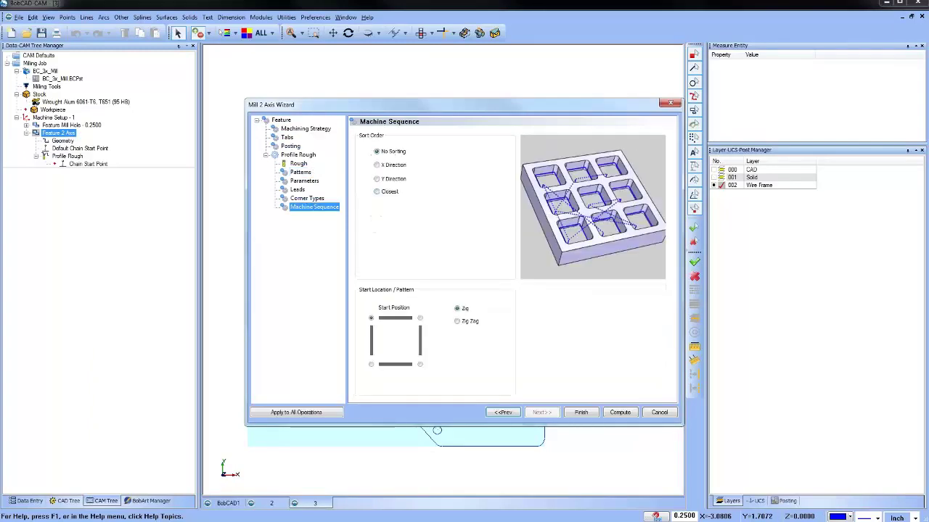
click(377, 191)
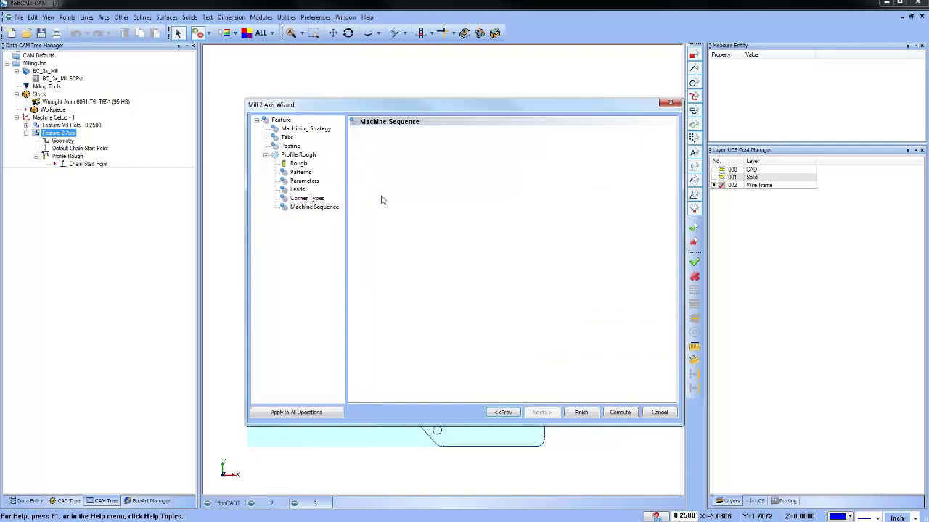
click(617, 413)
middle_drag(508, 239, 445, 290)
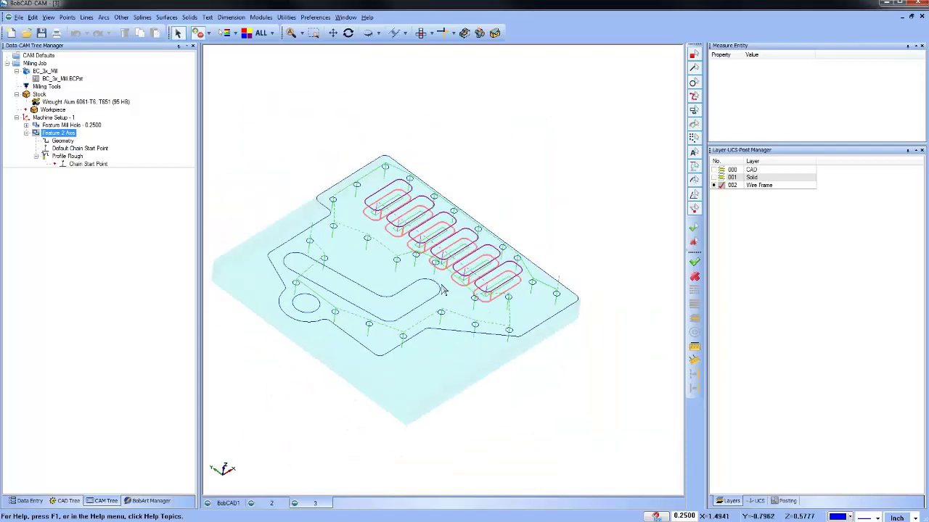
- Blank the Feature Mill Hole toolpaths so only the slot roughing paths remain
right_click(71, 124)
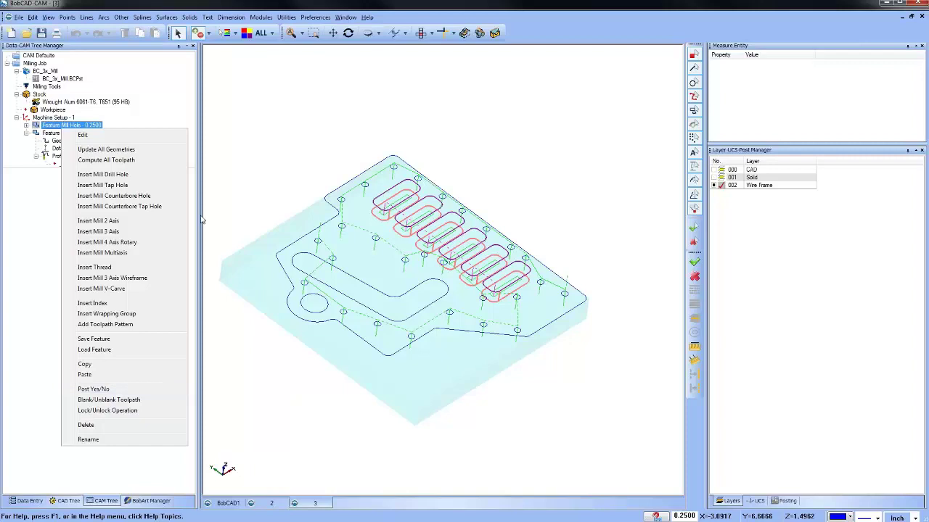
click(265, 166)
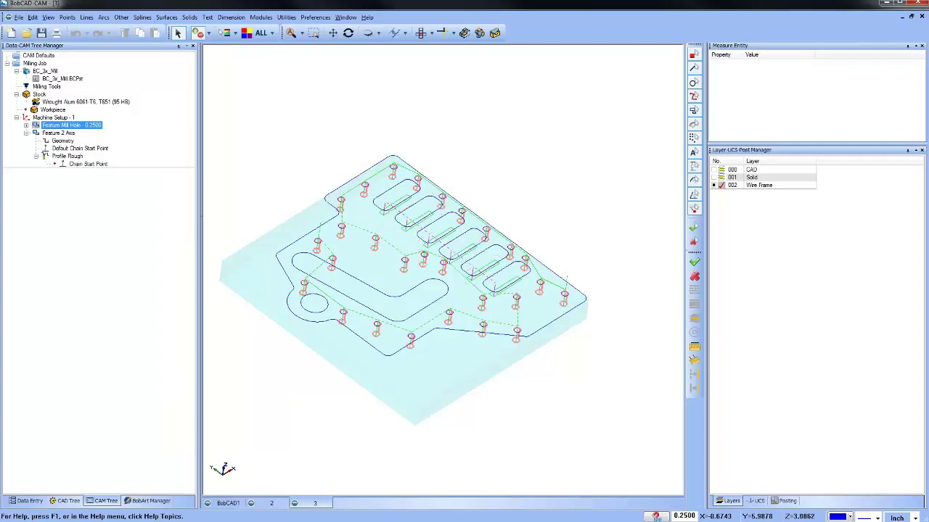
right_click(71, 126)
click(118, 398)
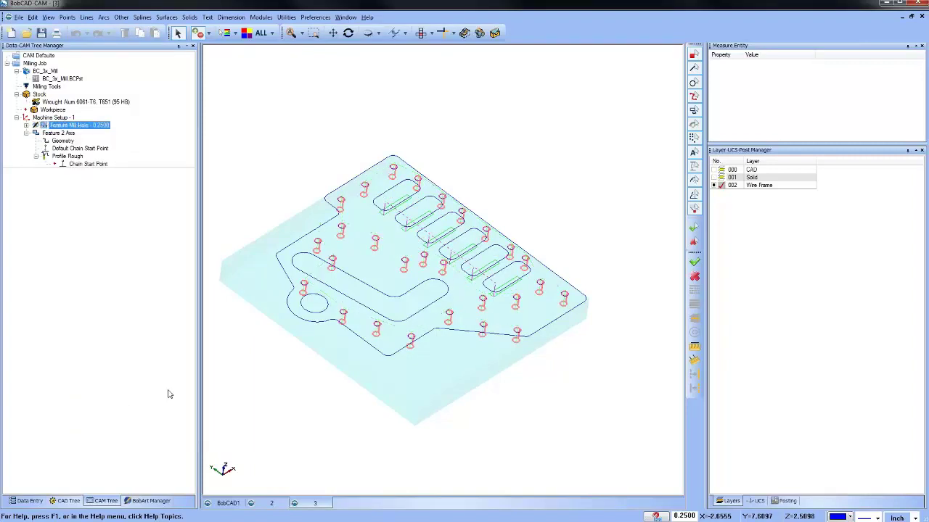
scroll(370, 263, up, 1)
scroll(361, 259, down, 2)
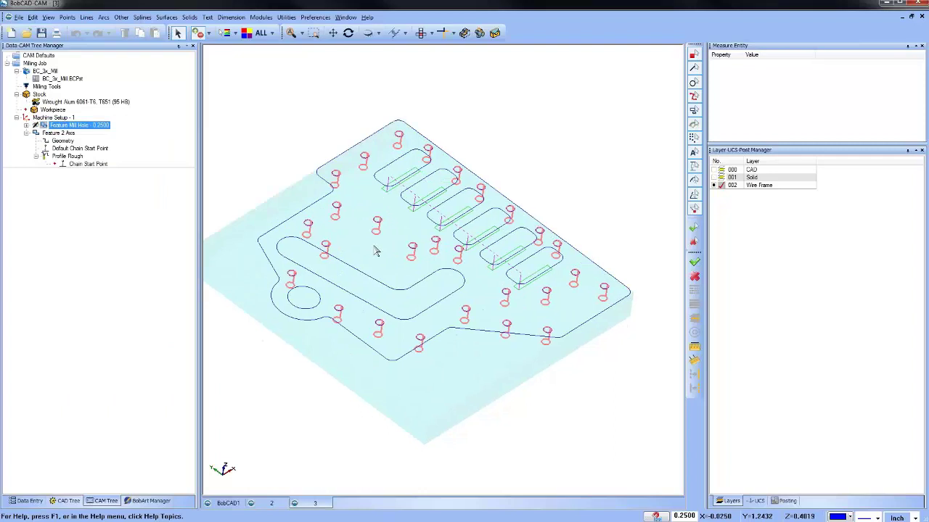
middle_drag(361, 260, 183, 156)
- Backplot Profile Rough and advance the Progress slider partway along the toolpath
click(66, 156)
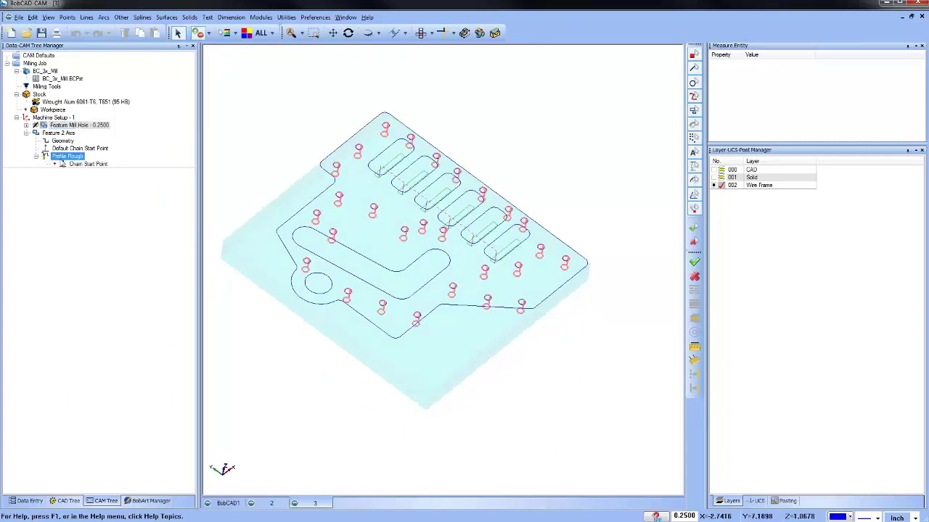
right_click(63, 157)
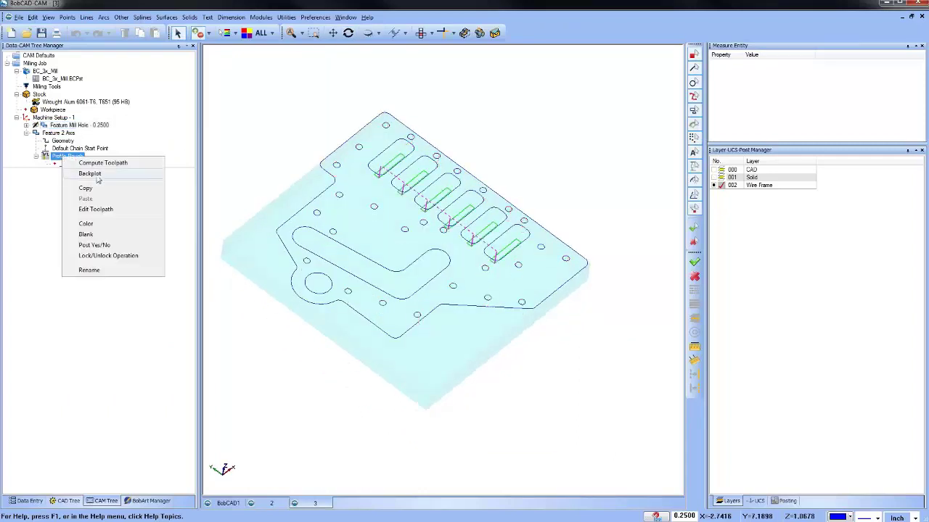
click(90, 174)
drag(14, 151, 181, 150)
- Edit Feature 2 Axis to rough in multiple 0.125 depth steps with Minimize Retracts, then recompute
click(109, 75)
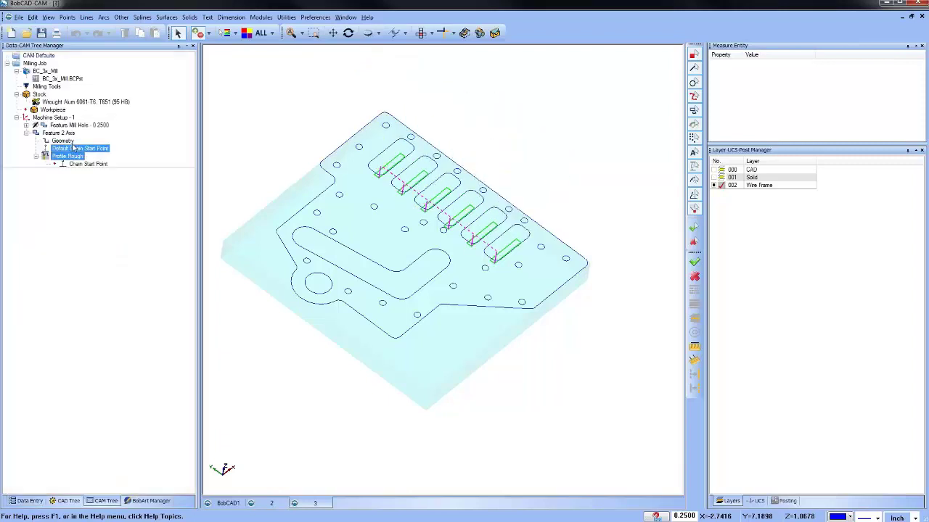
right_click(69, 135)
click(91, 143)
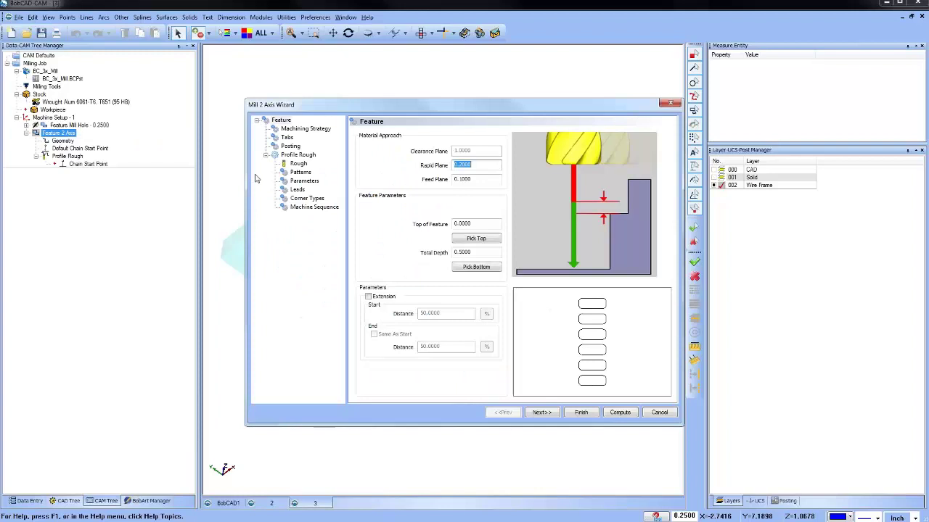
click(308, 182)
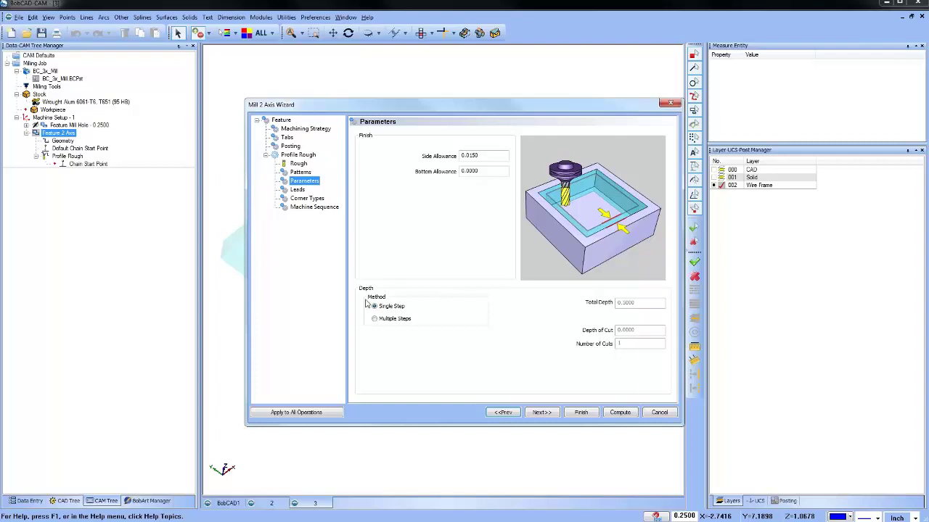
click(374, 321)
double_click(619, 324)
text(.12)
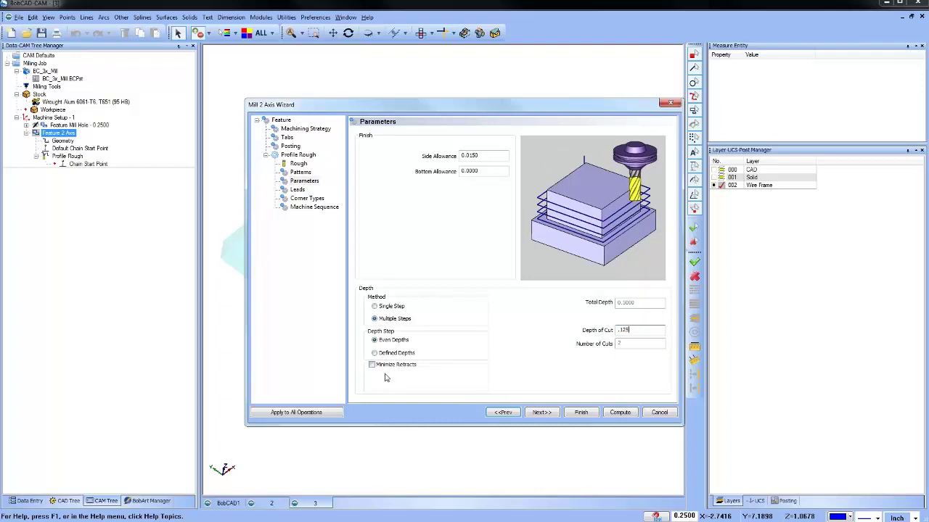
key(Tab)
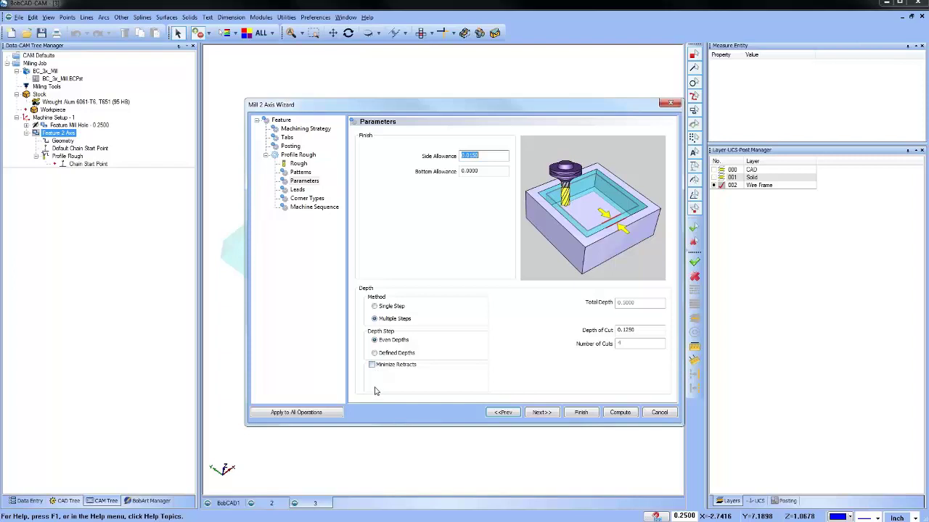
click(372, 365)
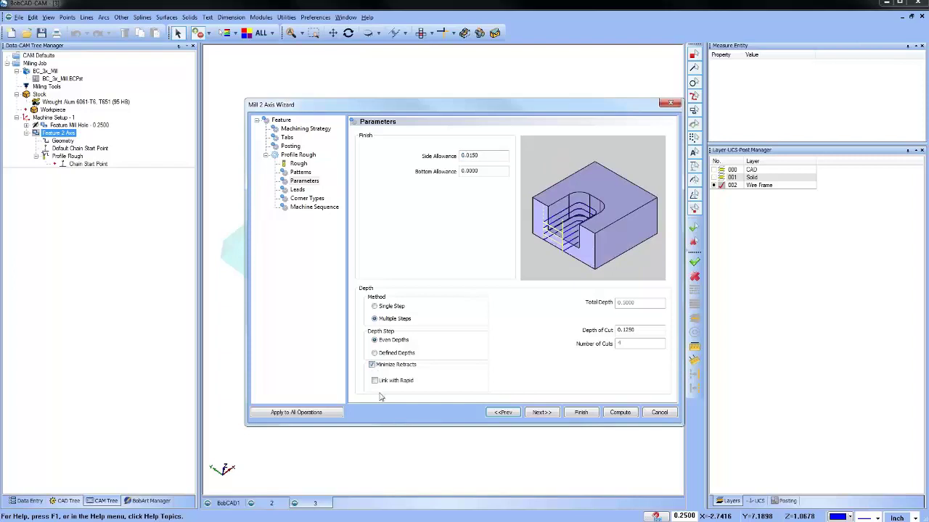
click(616, 413)
scroll(376, 207, up, 4)
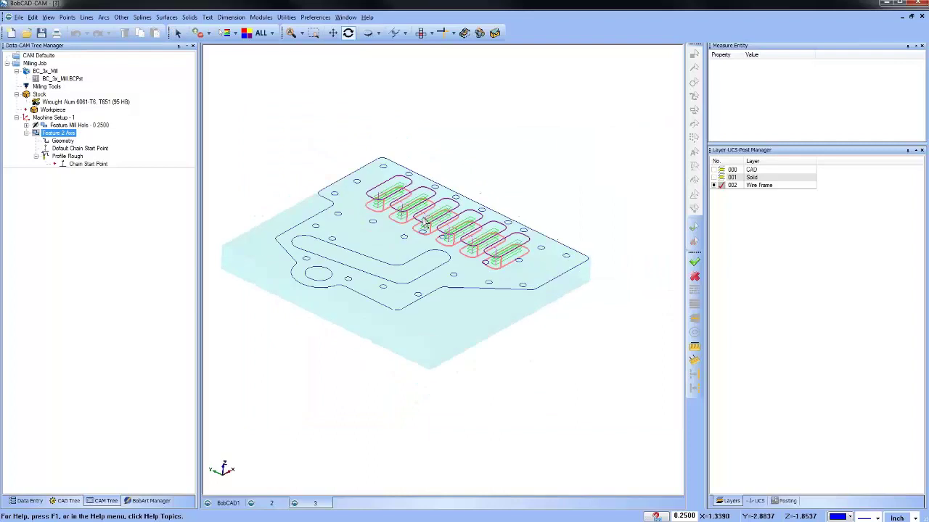
- Backplot the updated Profile Rough, stepping the tool through the depth passes of the first slots
scroll(376, 206, up, 3)
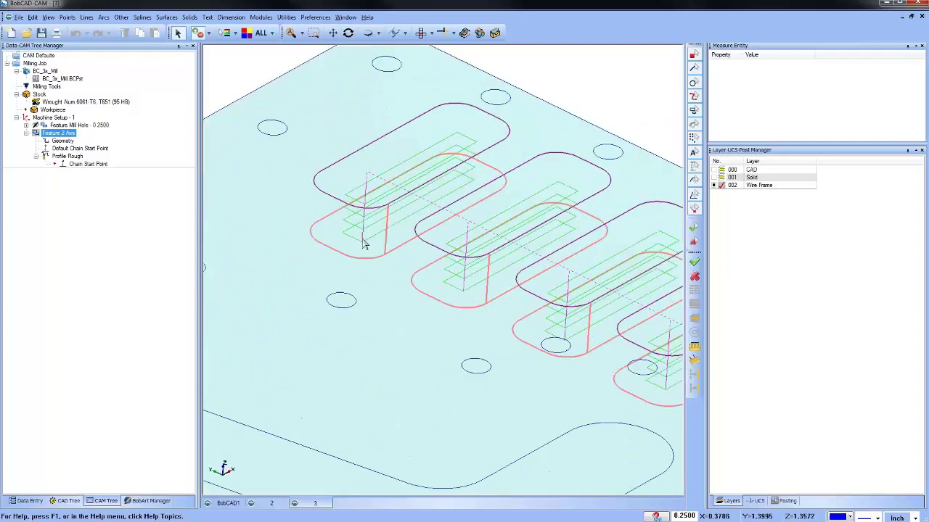
right_click(66, 156)
click(91, 175)
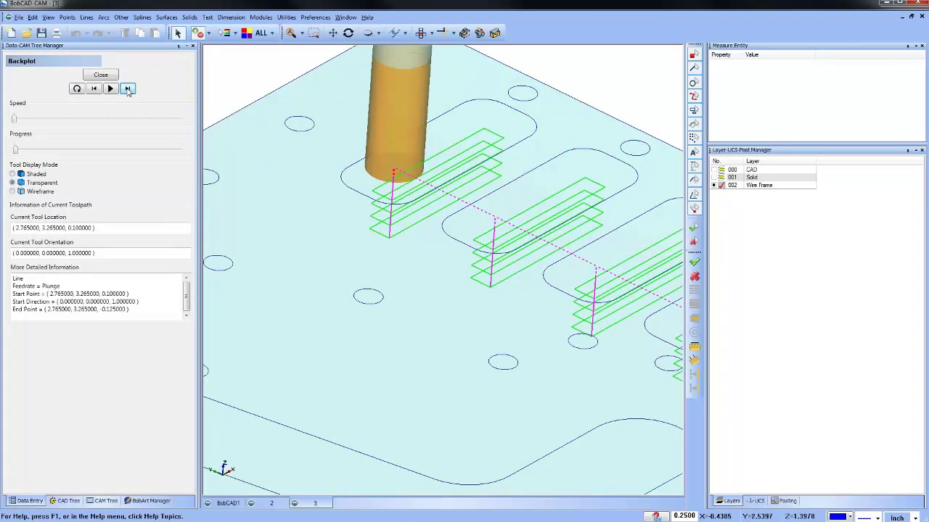
click(127, 89)
click(127, 88)
click(127, 88)
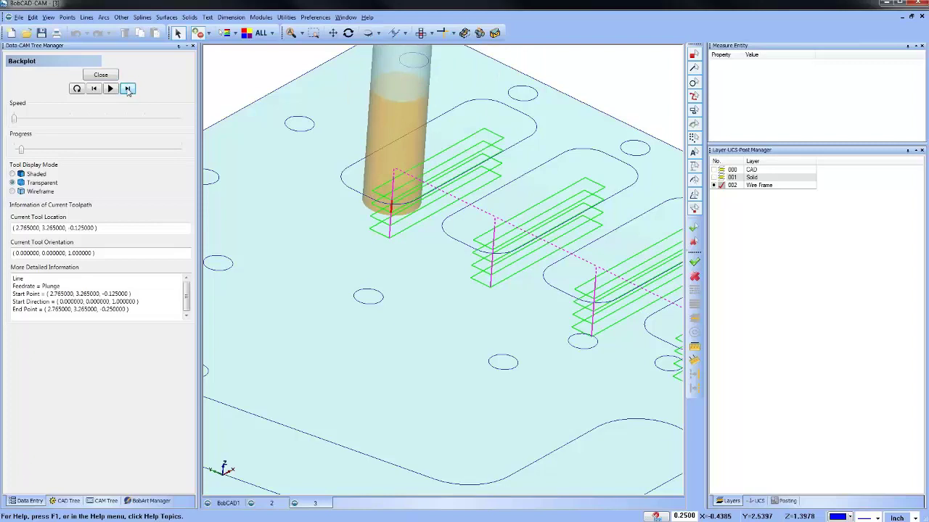
click(127, 88)
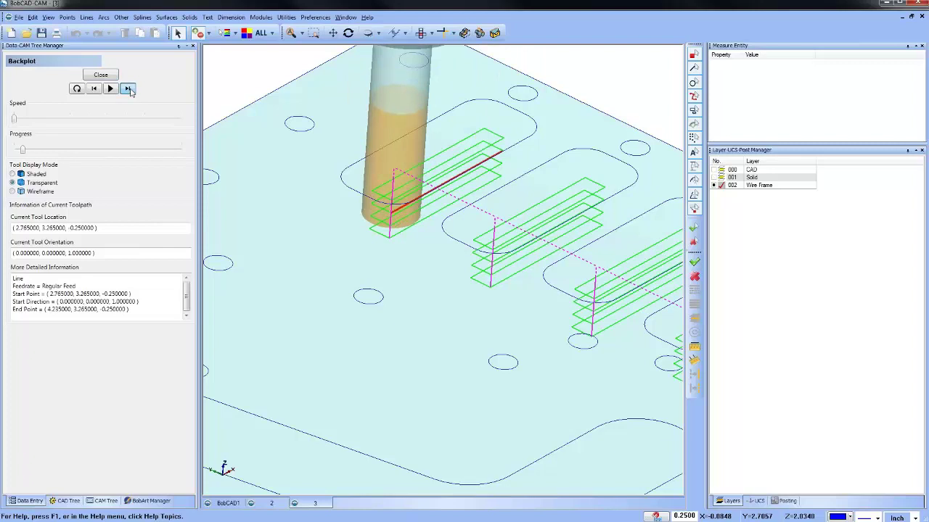
click(127, 89)
click(127, 89)
click(127, 88)
click(127, 88)
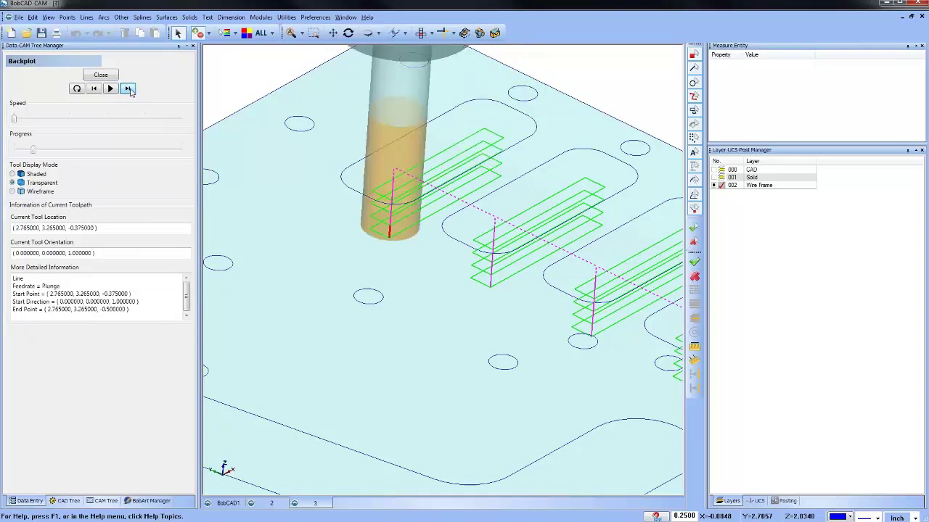
click(127, 89)
click(127, 89)
click(127, 89)
click(127, 89)
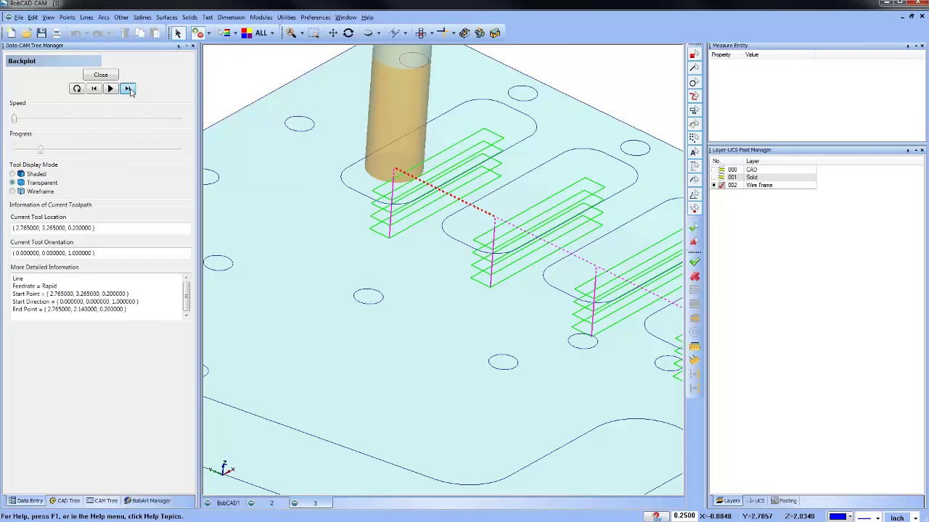
click(127, 88)
click(127, 89)
click(127, 88)
click(127, 88)
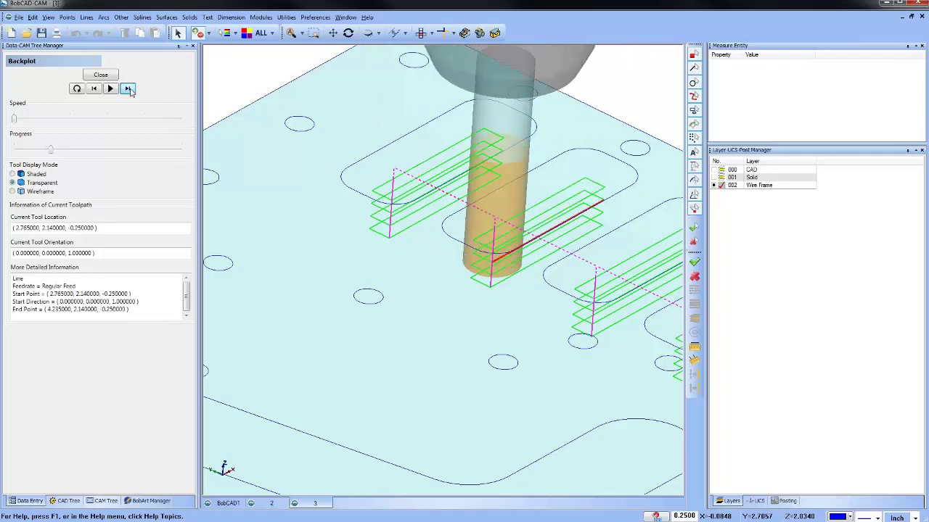
click(127, 88)
click(127, 89)
click(127, 88)
click(127, 89)
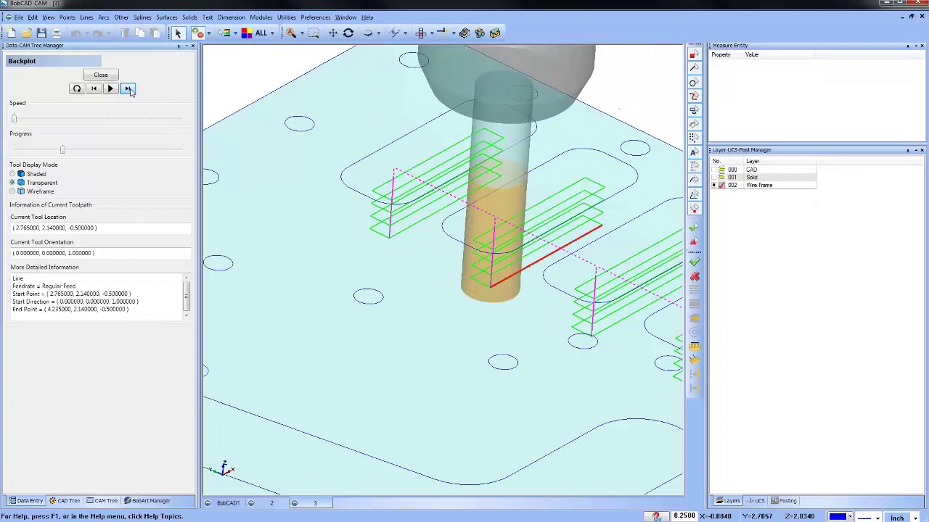
click(127, 88)
click(127, 88)
scroll(435, 218, down, 5)
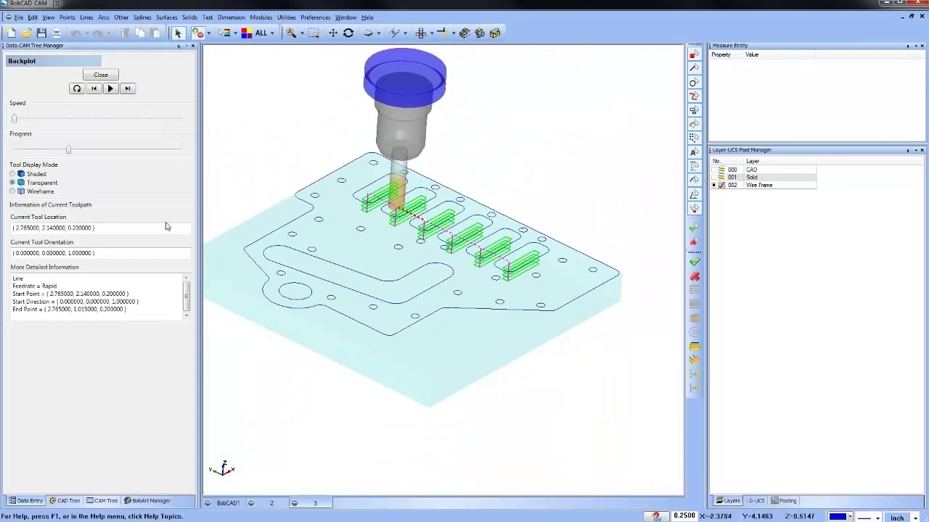
- Close the backplot and move Default Chain Start Point under Geometry
click(101, 75)
drag(71, 150, 73, 142)
click(77, 144)
- Reselect the L-shaped pocket chain as Geometry and recompute the Profile Rough toolpath
right_click(75, 143)
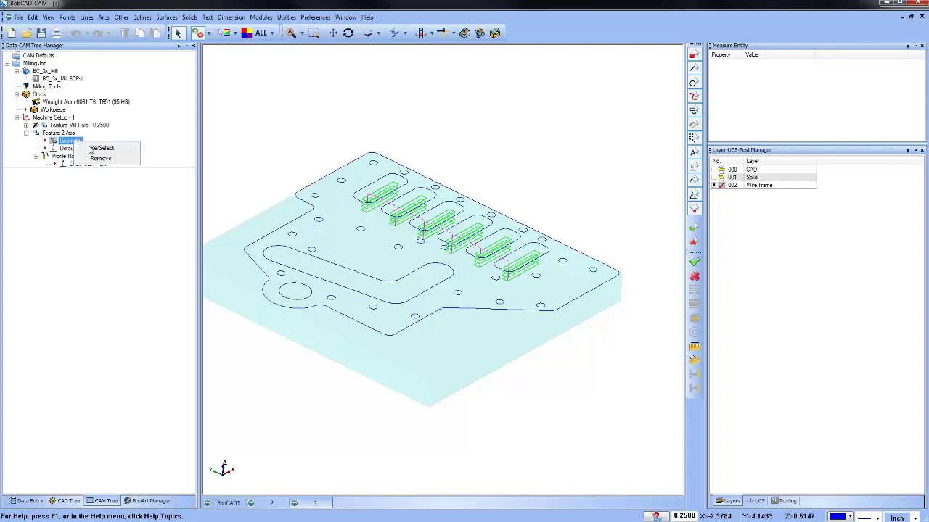
click(95, 148)
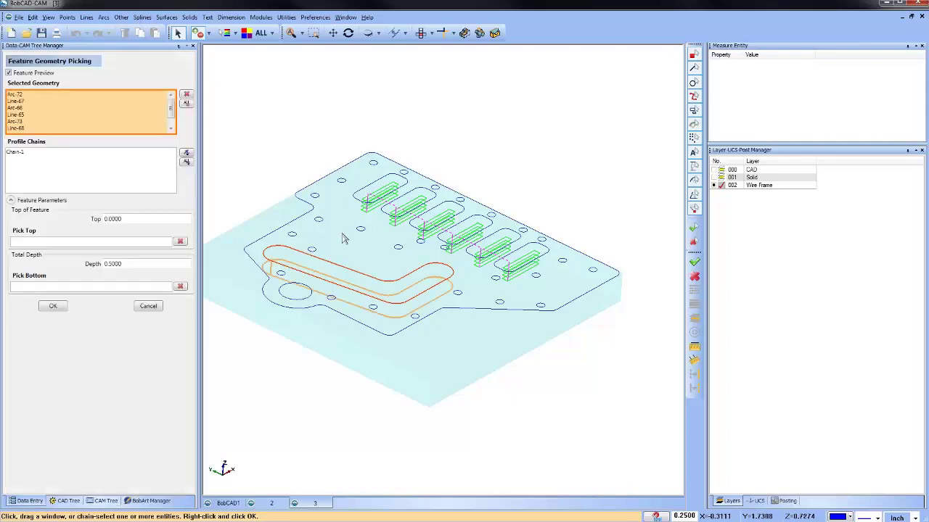
click(52, 305)
right_click(66, 156)
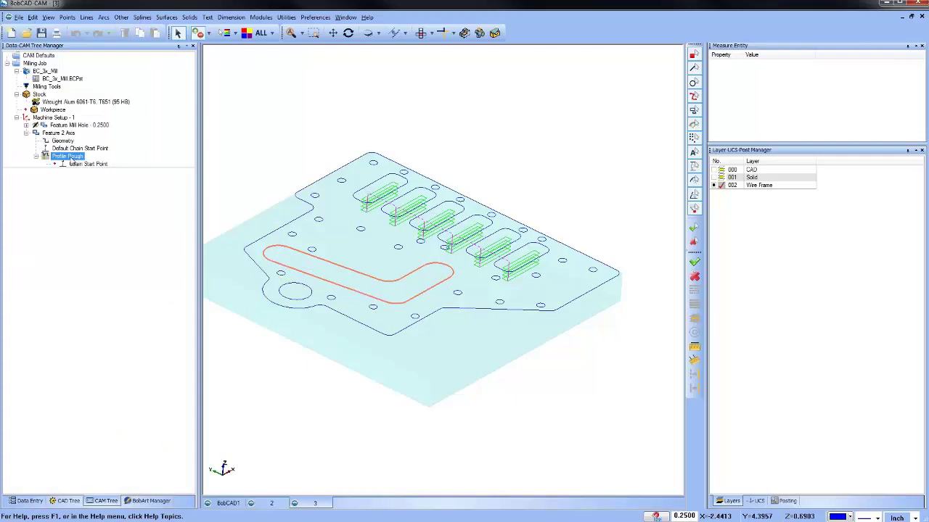
click(95, 165)
middle_drag(386, 283, 413, 317)
- Backplot Profile Rough in Shaded mode through to its end at -0.5 depth, then close it
click(66, 157)
right_click(65, 158)
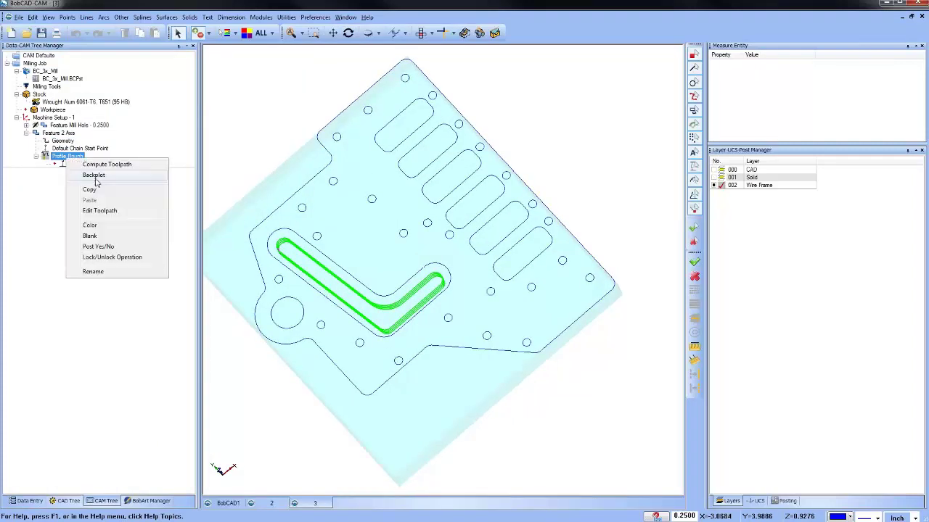
click(94, 178)
middle_drag(356, 329, 330, 268)
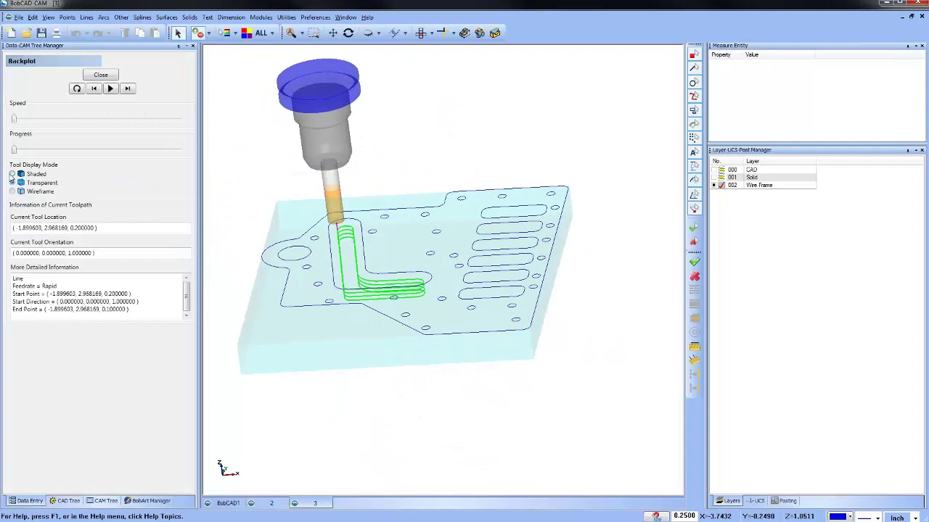
click(12, 174)
drag(16, 151, 61, 150)
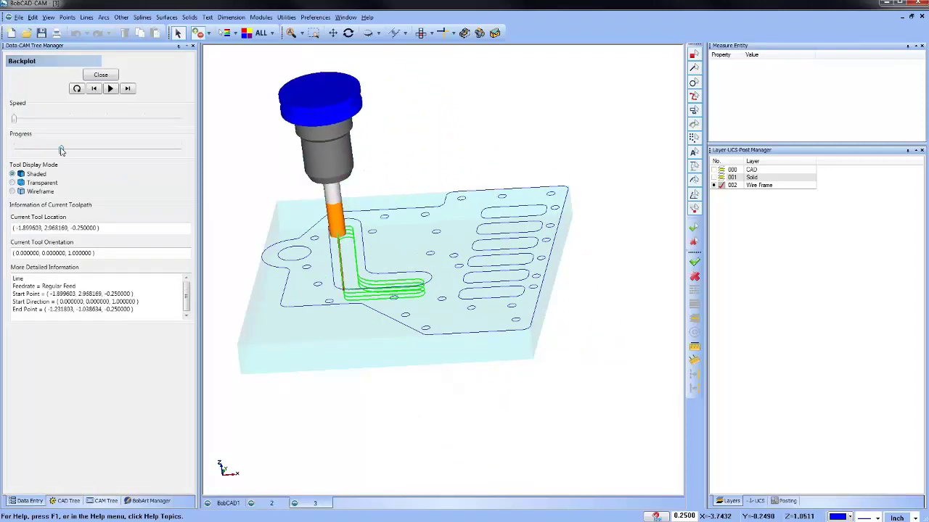
mouse_move(348, 327)
middle_down()
mouse_move(357, 305)
mouse_move(367, 330)
middle_up()
scroll(471, 232, up, 2)
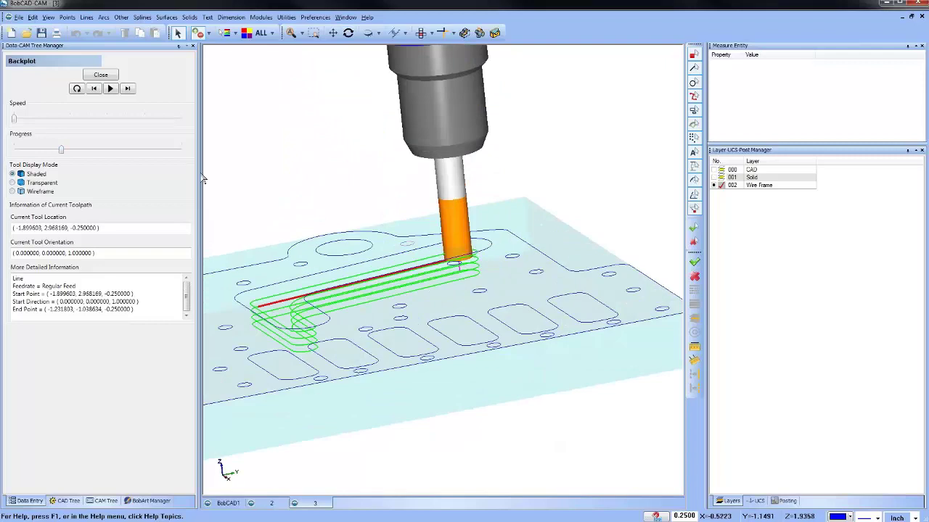
drag(62, 151, 181, 150)
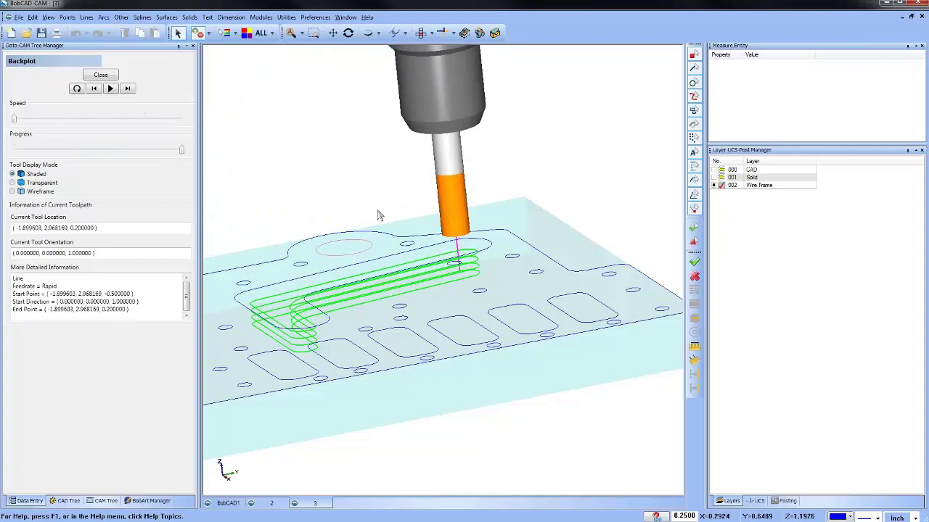
scroll(379, 211, down, 2)
click(424, 33)
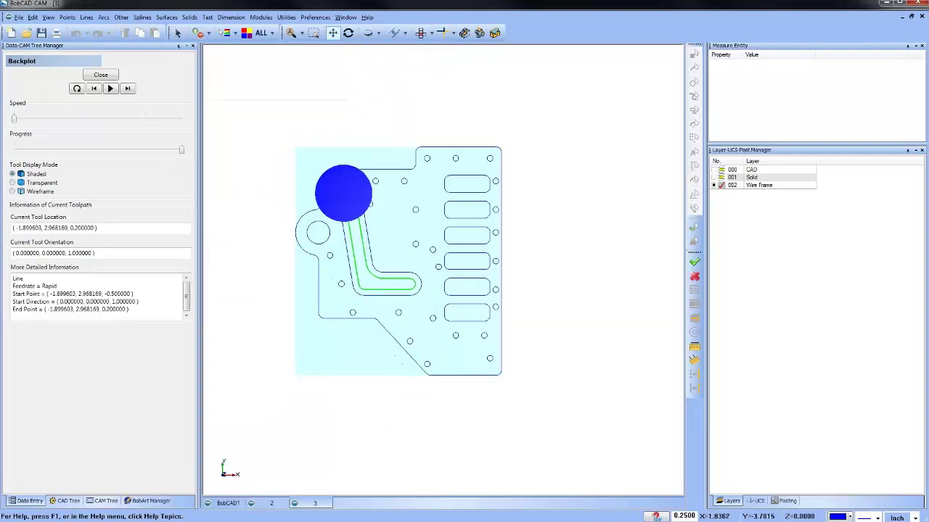
middle_drag(406, 283, 368, 330)
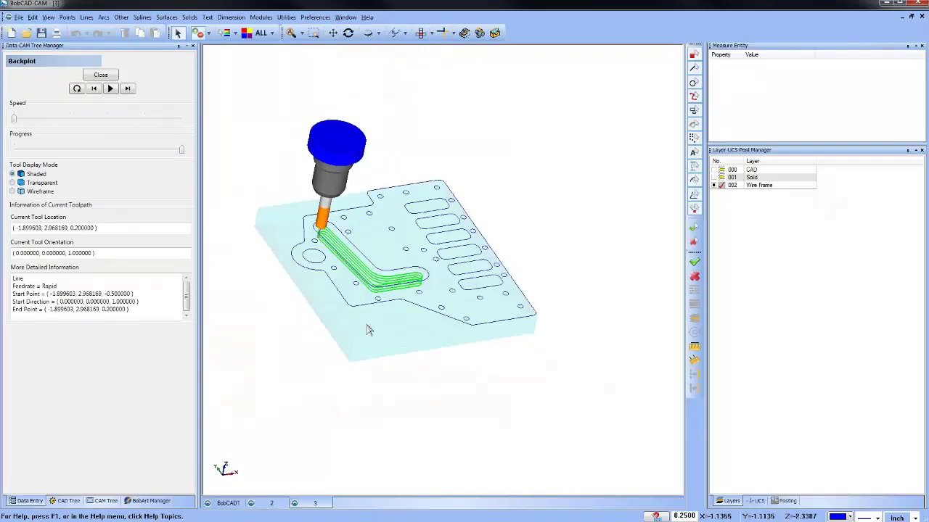
click(100, 75)
- Review the Feature 2 Axis depth parameters (0.1250 depth of cut, 4 cuts) and cancel without changes
right_click(61, 135)
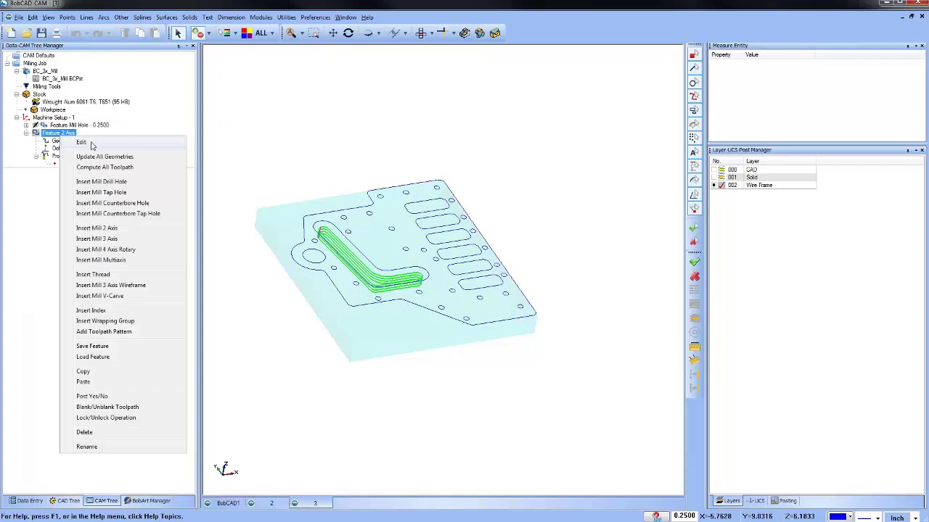
click(92, 145)
click(304, 181)
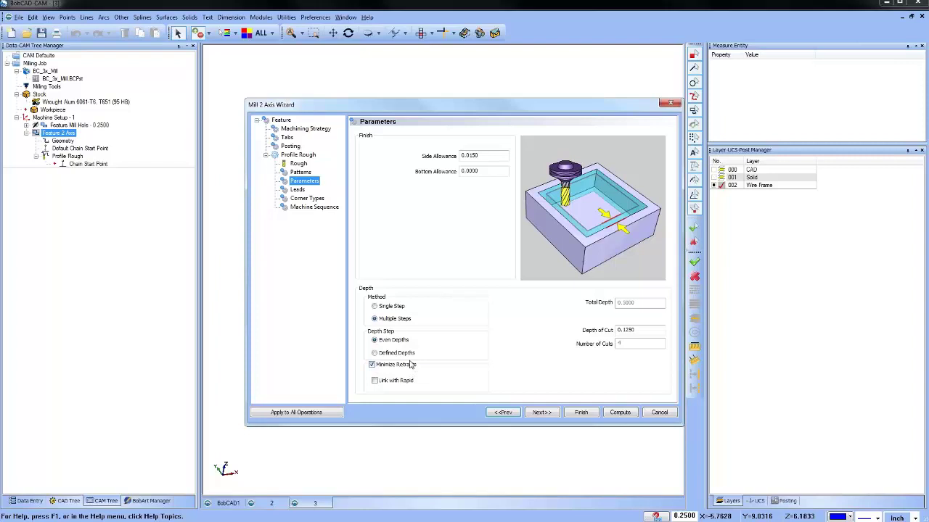
click(659, 412)
- Open the connecting-rod file 4.bbcd from the Used in Webinar folder
click(26, 33)
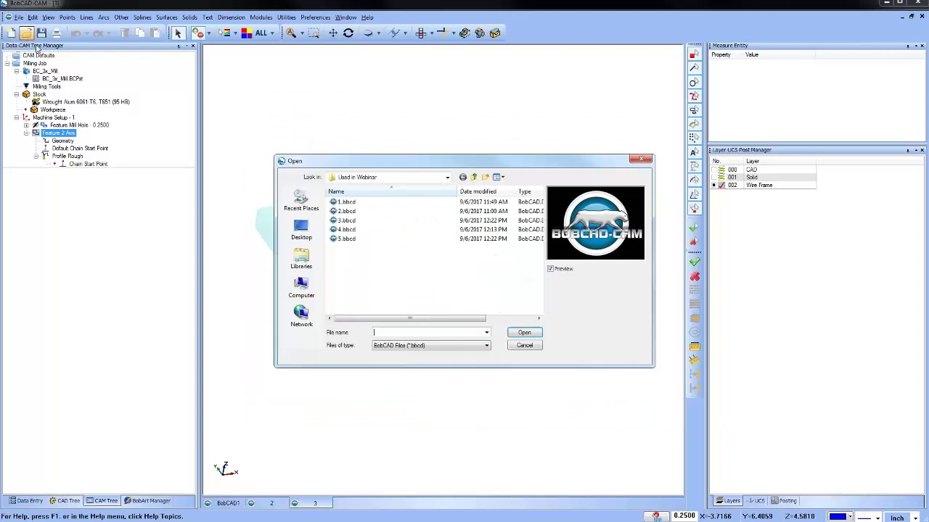
click(347, 229)
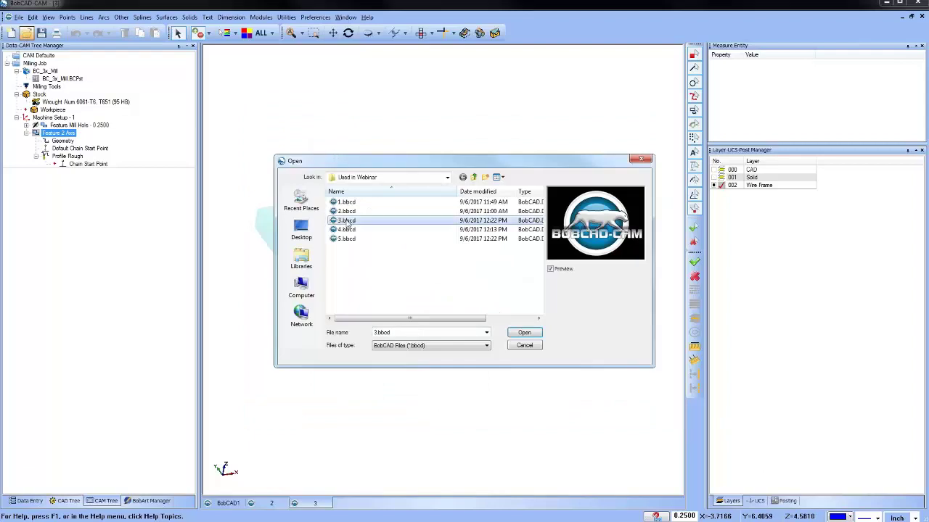
click(524, 333)
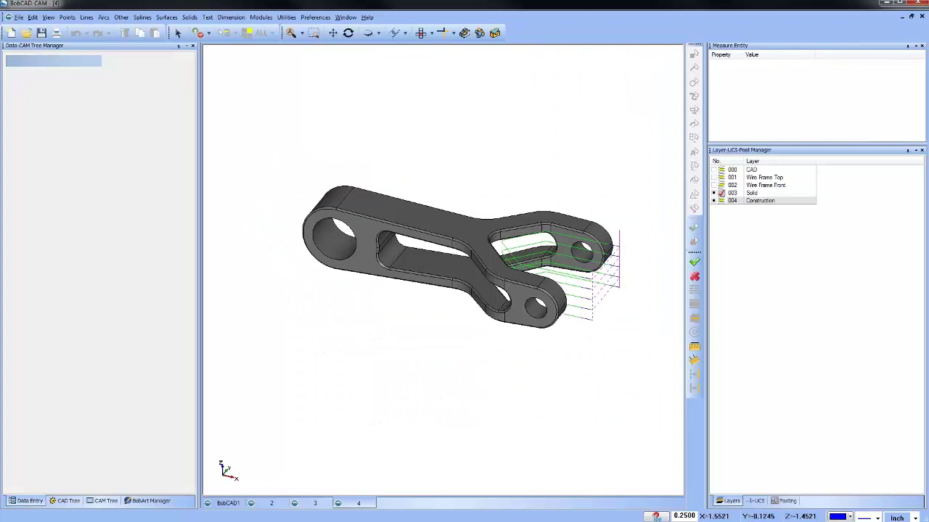
- Rotate the connecting rod and show the CAM tree with its Profile Rough operation selected
middle_drag(467, 320, 371, 305)
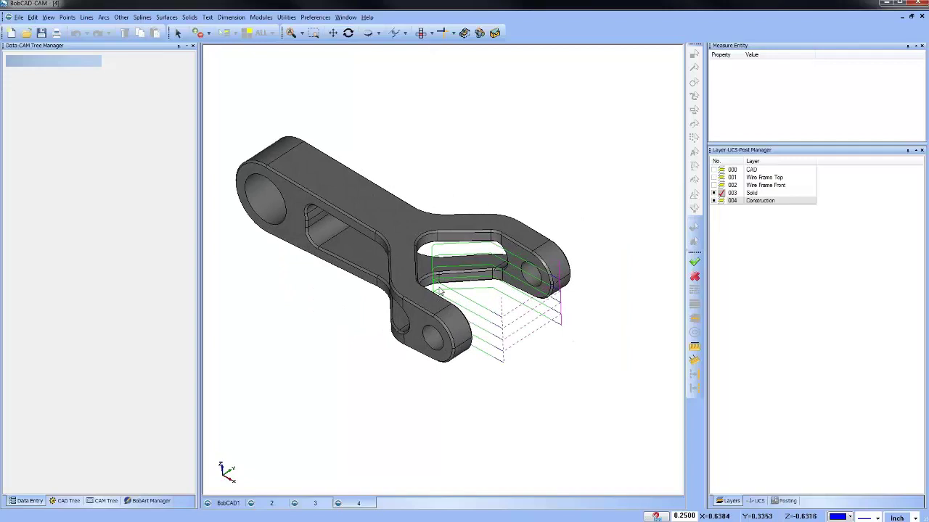
click(101, 500)
click(65, 141)
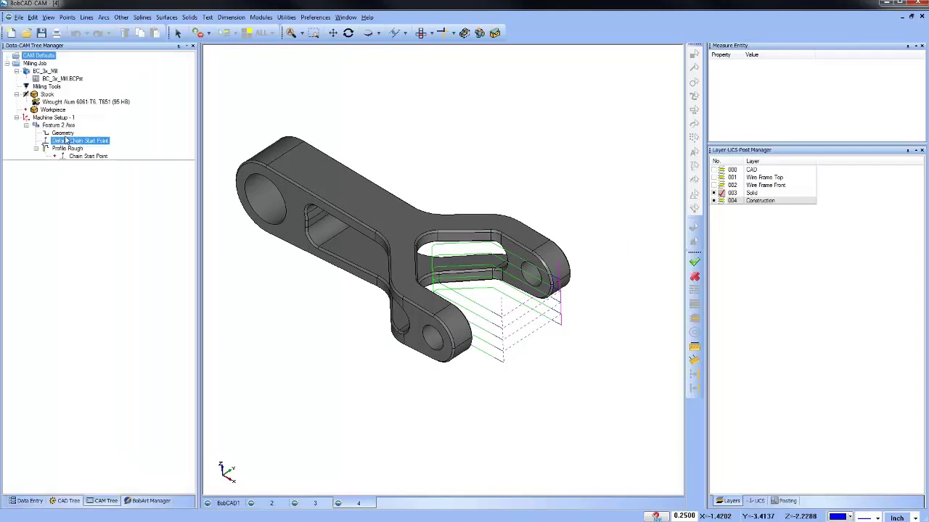
middle_drag(242, 255, 319, 265)
click(67, 148)
right_click(71, 150)
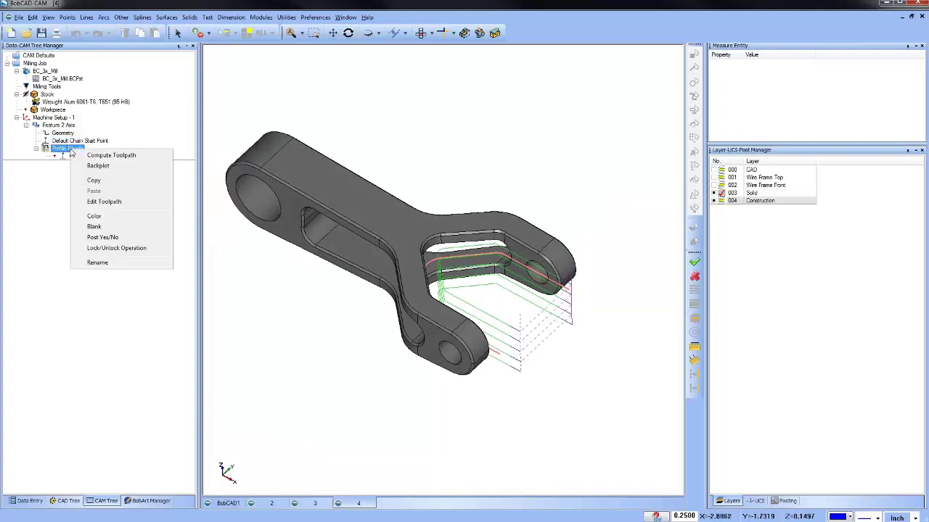
click(99, 166)
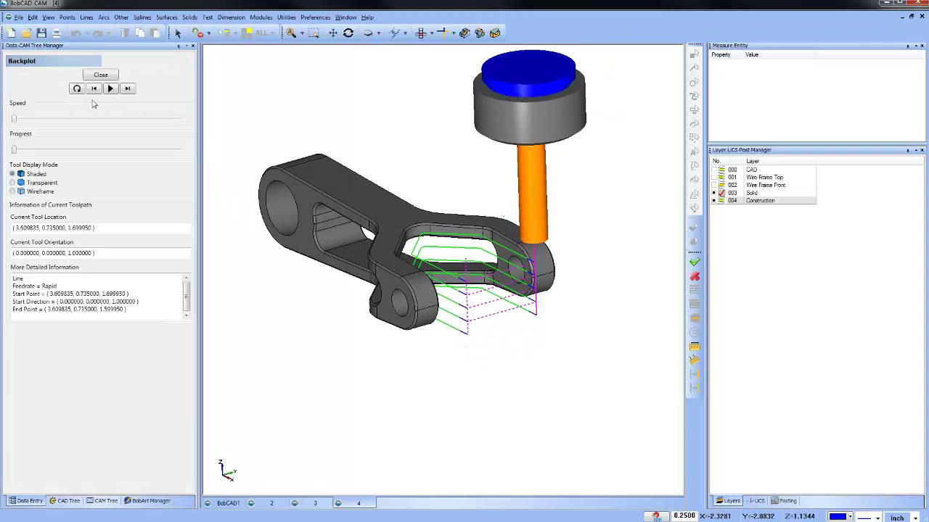
drag(15, 151, 186, 155)
click(100, 75)
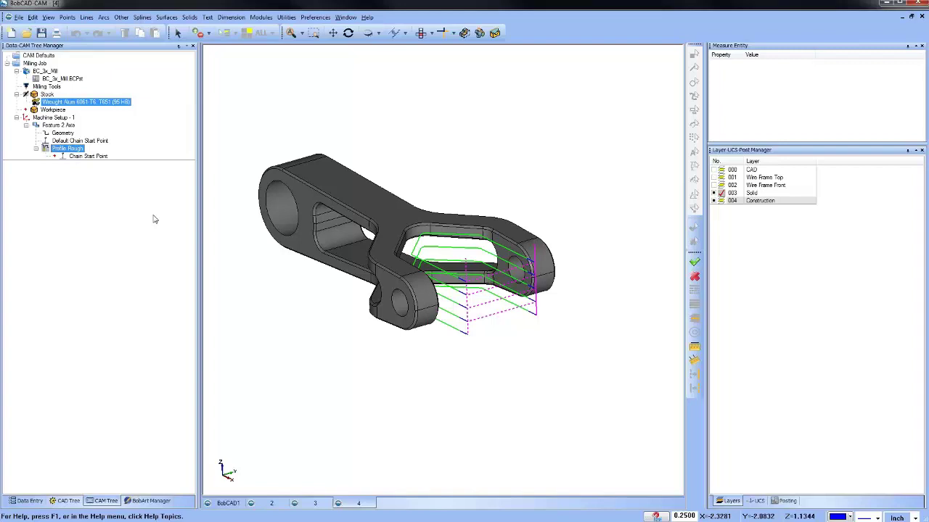
click(59, 125)
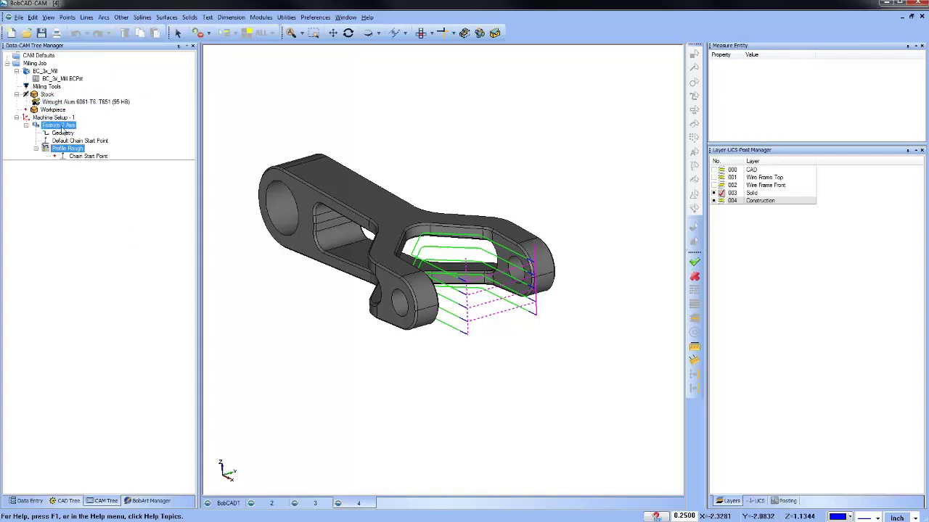
- Uncheck Link with Rapid in the Feature 2 Axis parameters and recompute the chamfer toolpath
right_click(63, 129)
click(97, 134)
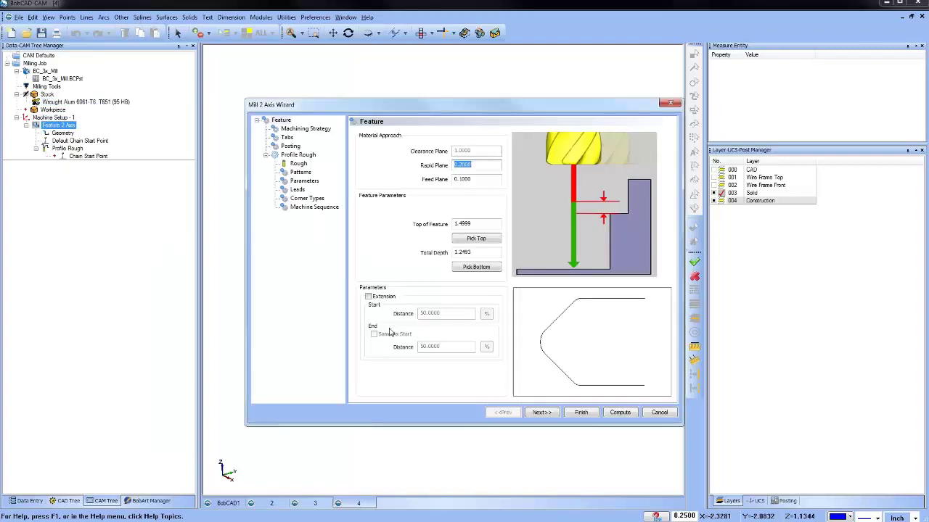
click(305, 182)
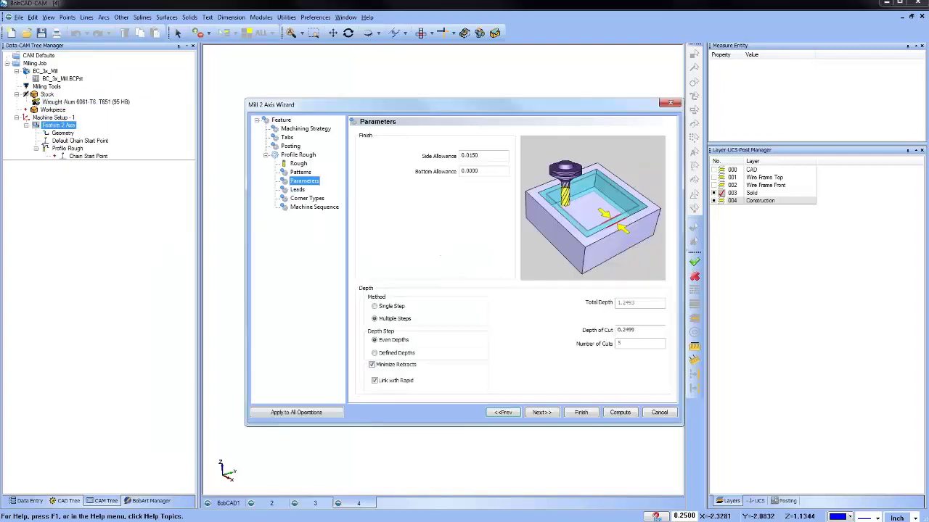
click(374, 382)
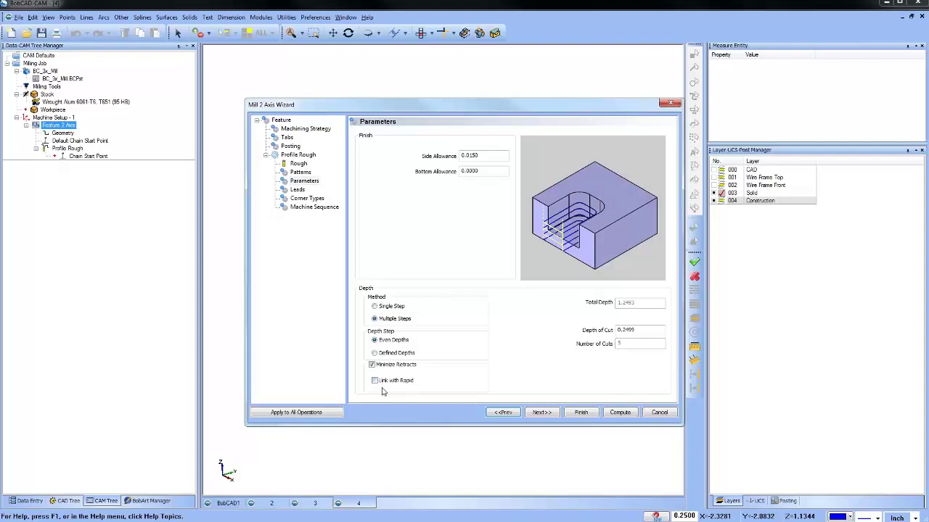
click(618, 413)
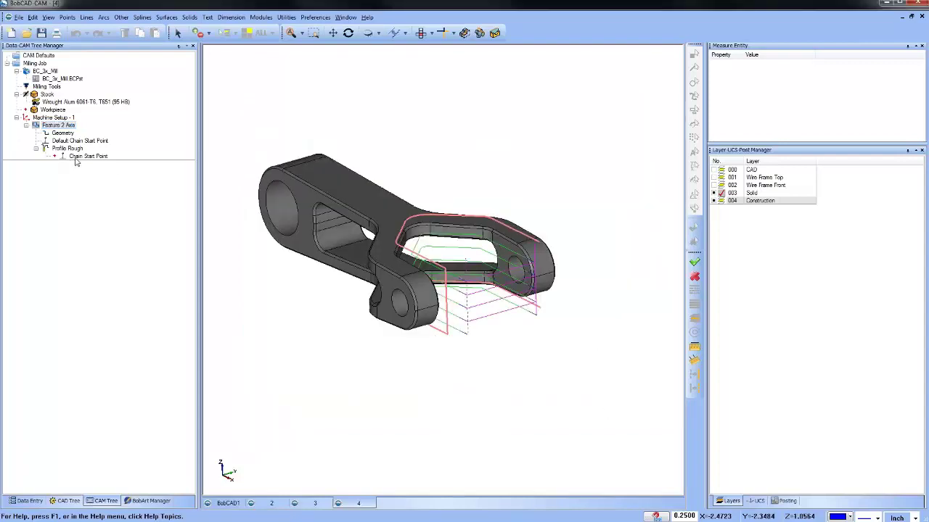
right_click(64, 148)
- Backplot the chamfer Profile Rough toolpath by advancing the progress slider, then close it
click(87, 166)
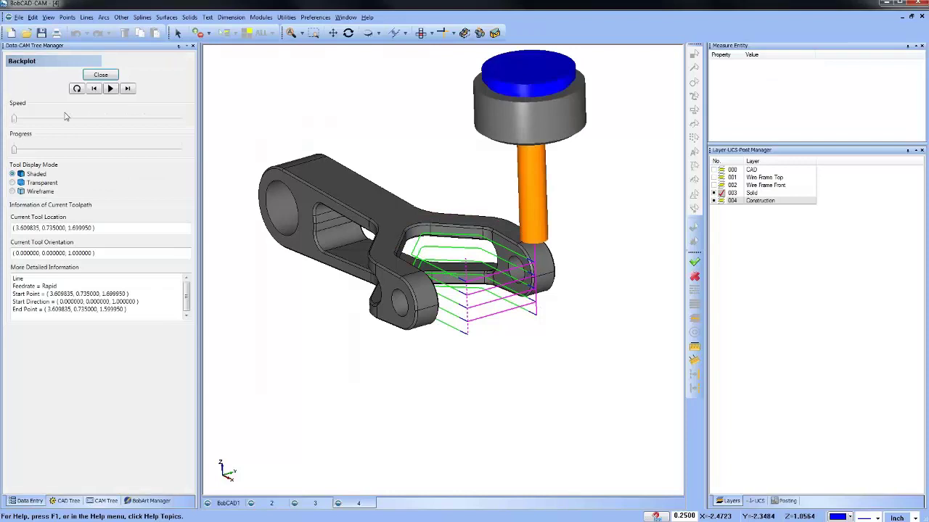
drag(18, 151, 63, 151)
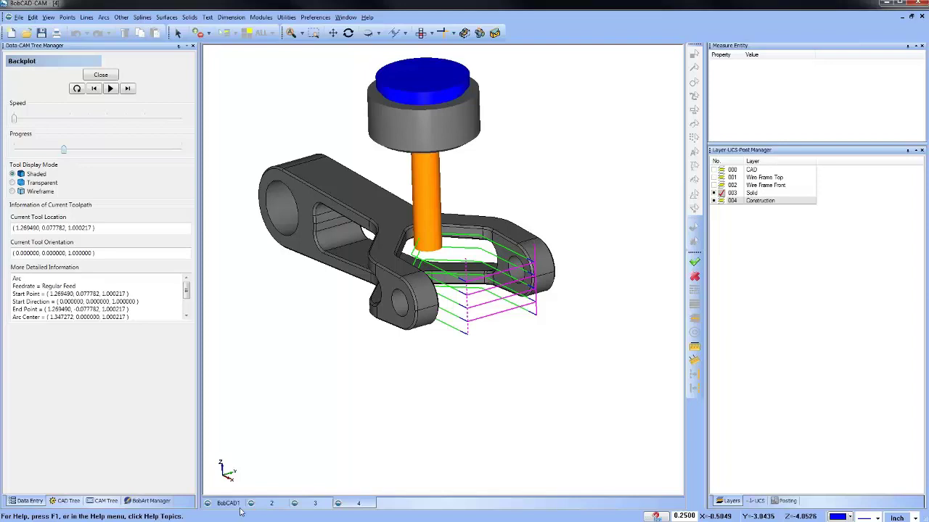
click(101, 76)
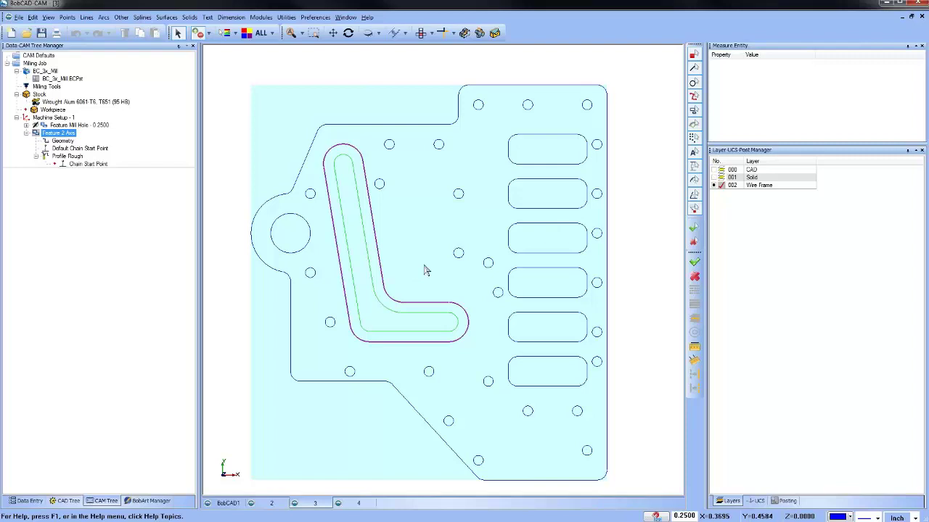
- Move the pocket's Default Chain Start Point to the L-shaped pocket's inner corner
click(80, 148)
right_click(77, 148)
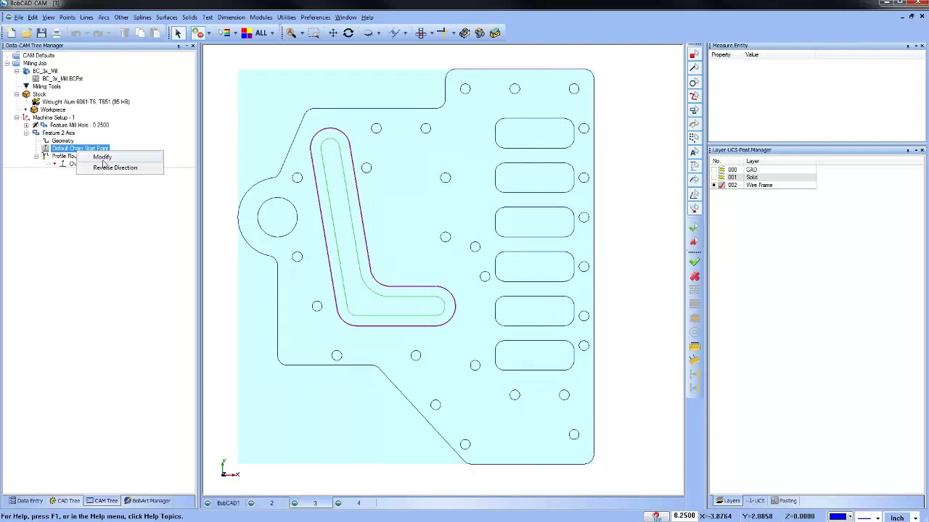
click(138, 171)
click(374, 280)
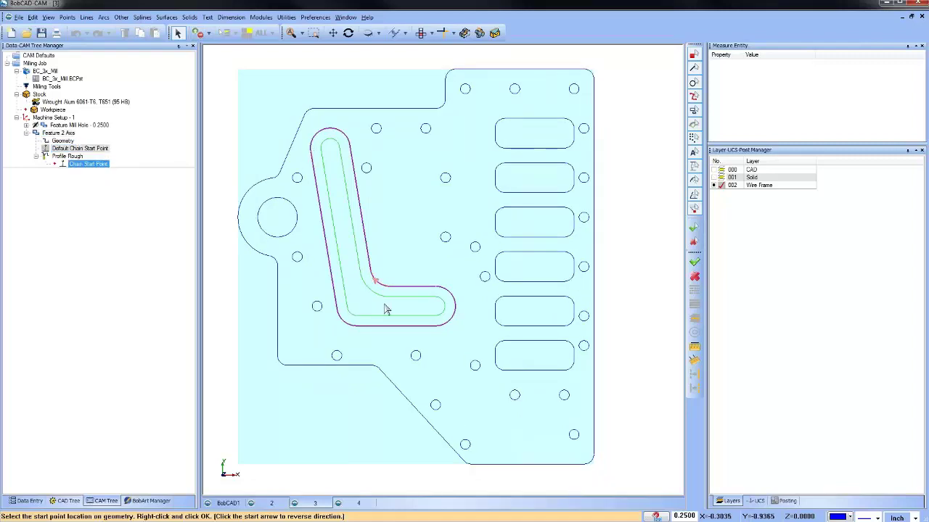
- Review the Feature 2 Axis lead settings and recompute the pocket toolpath
click(58, 133)
right_click(70, 133)
click(130, 155)
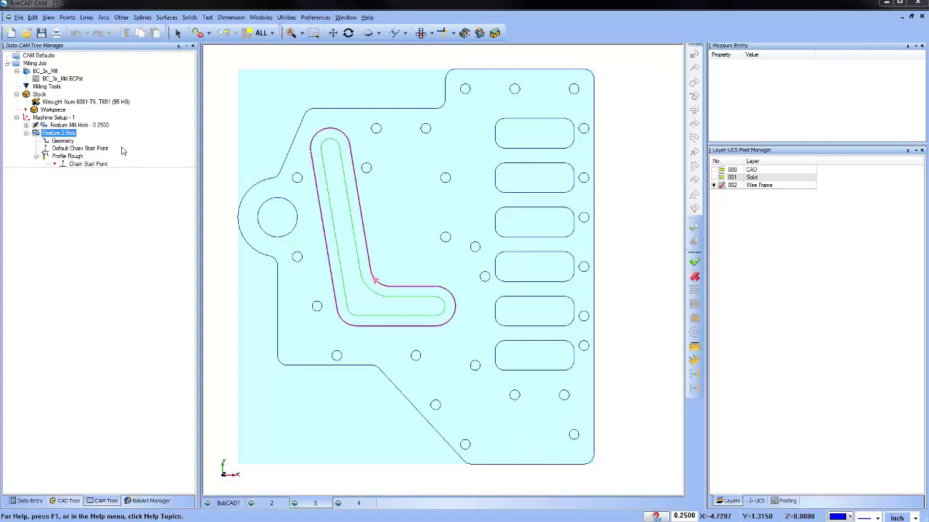
click(298, 189)
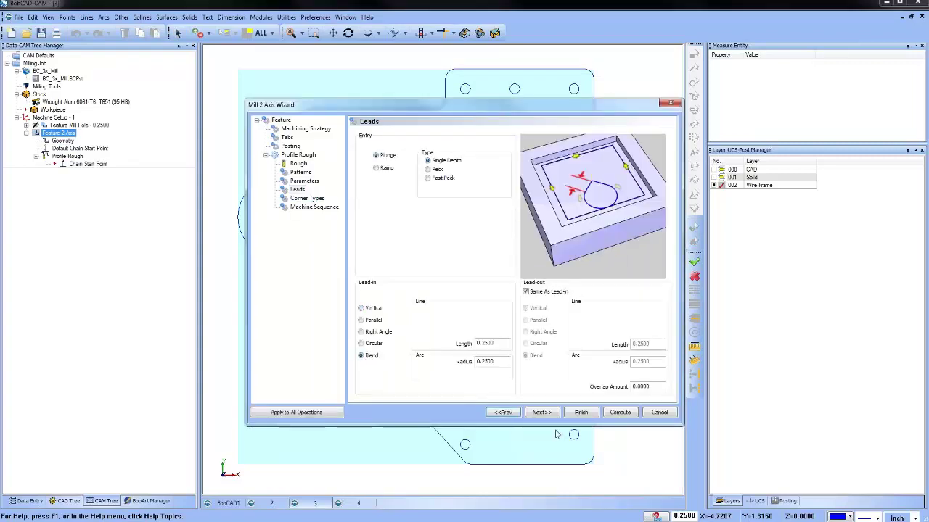
click(620, 412)
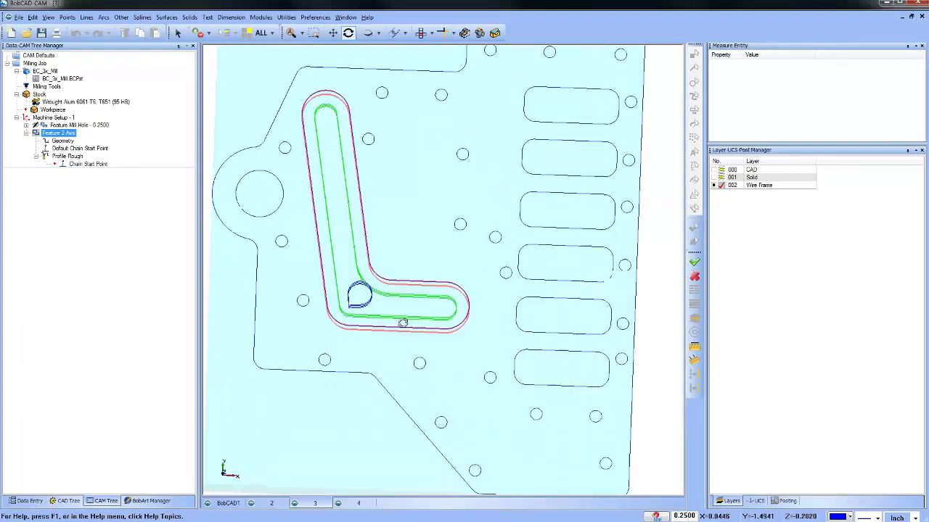
click(66, 156)
- Backplot Profile Rough, stepping the tool through the pocket's helical entry and along its path, then close it
right_click(67, 156)
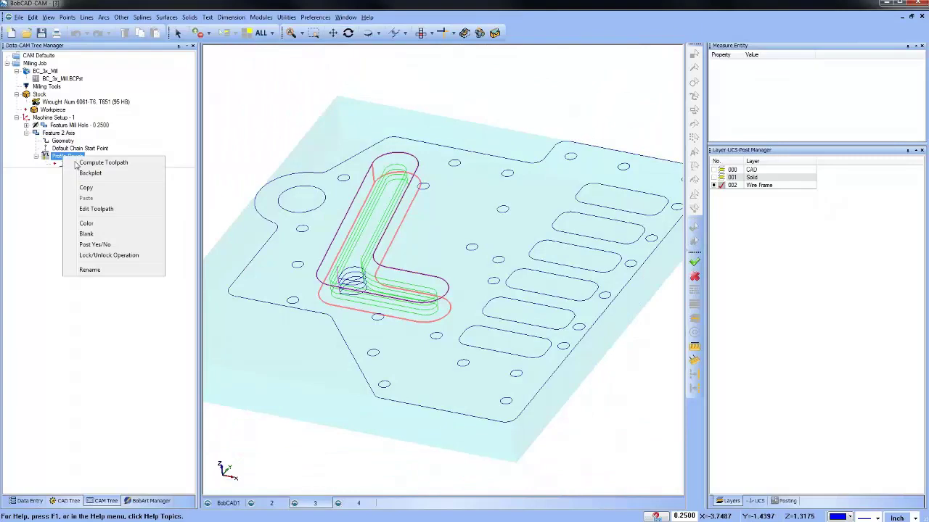
click(91, 173)
click(127, 88)
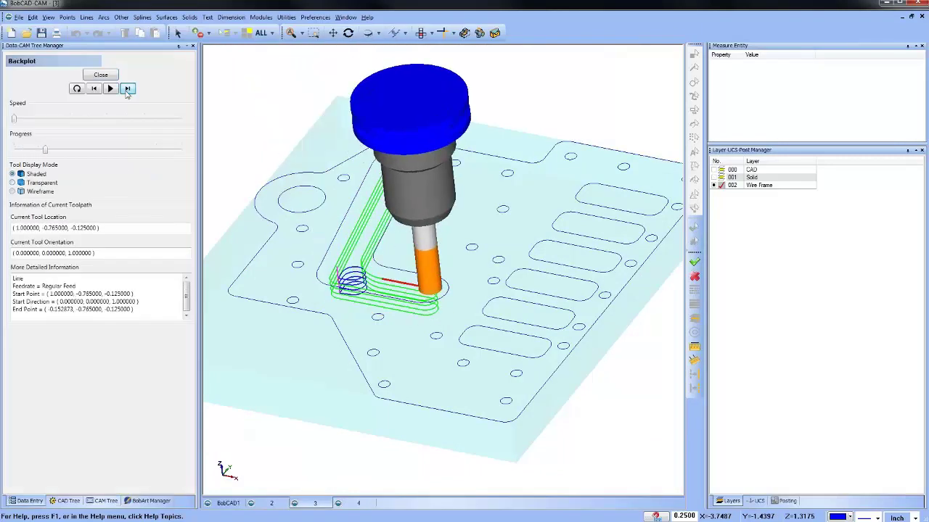
scroll(362, 330, up, 5)
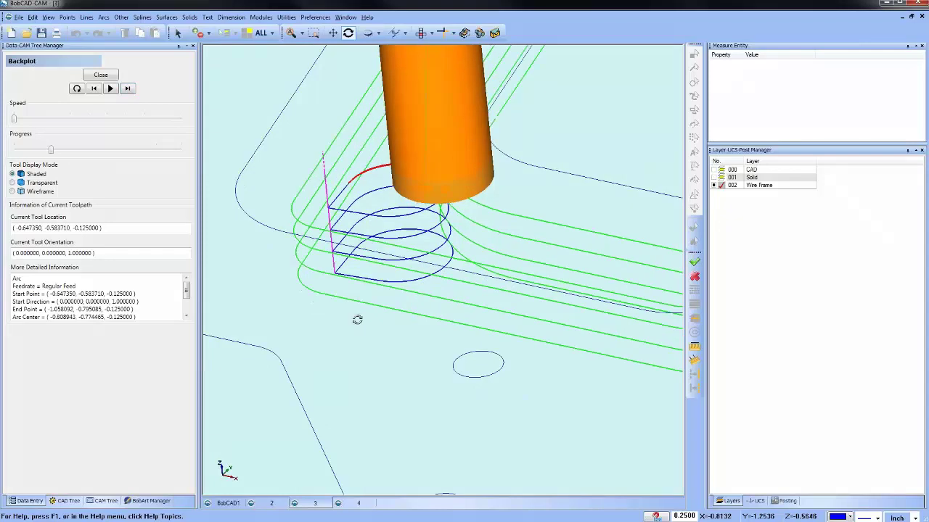
click(127, 88)
click(127, 88)
click(127, 88)
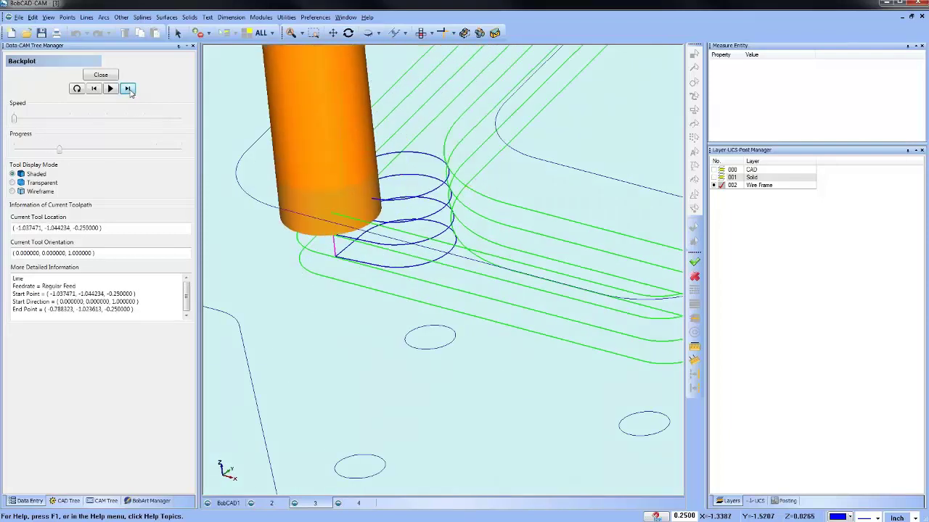
click(127, 89)
click(127, 88)
click(127, 88)
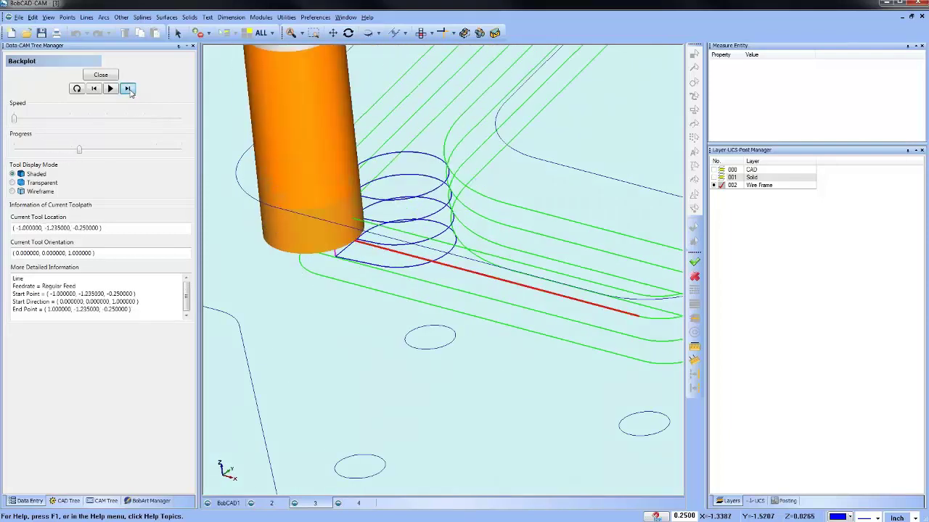
click(127, 89)
click(127, 89)
click(127, 89)
click(127, 89)
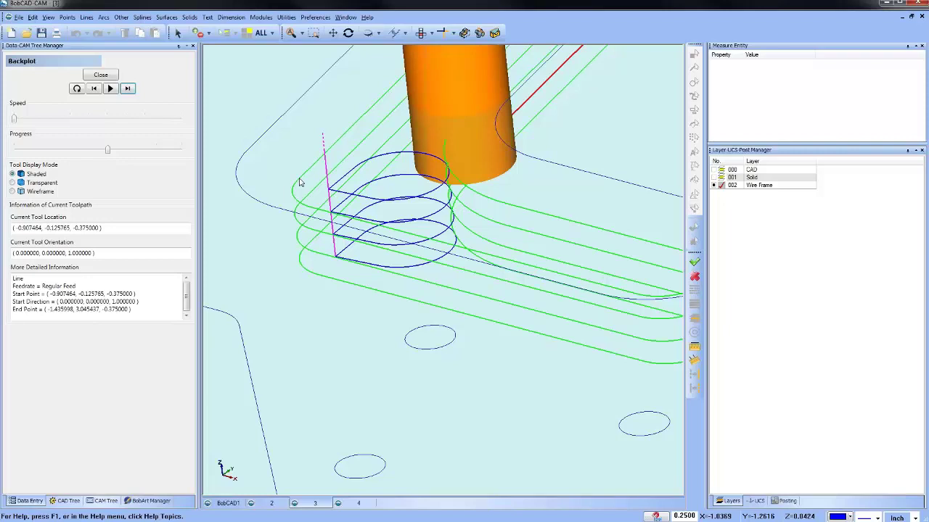
scroll(453, 252, down, 5)
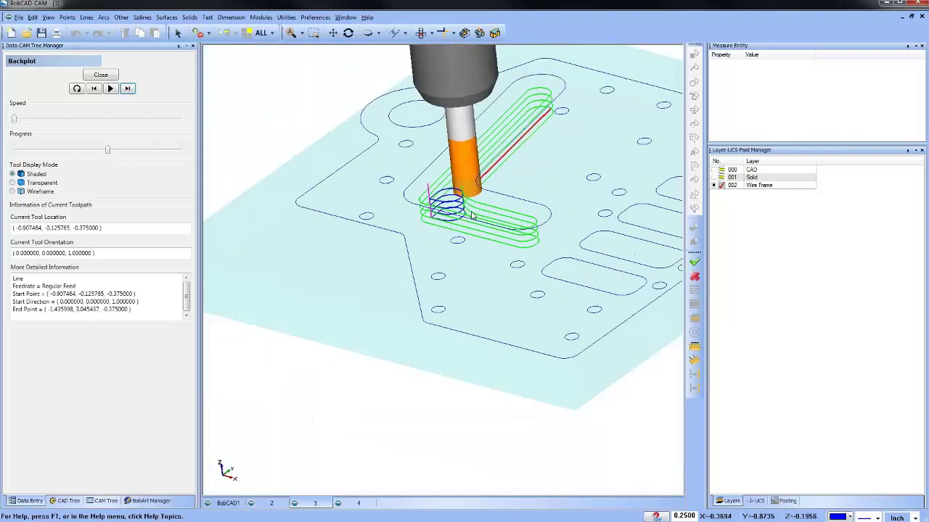
right_click(528, 136)
click(553, 154)
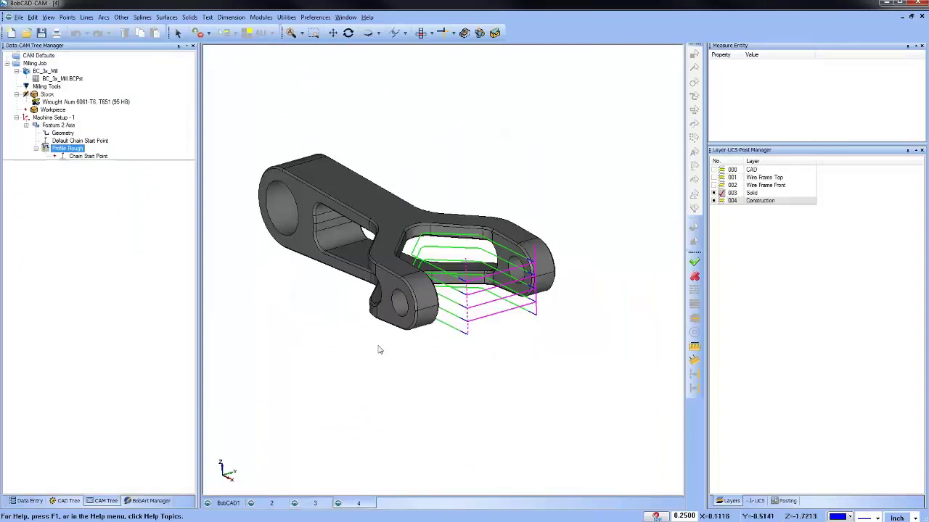
- Check Link with Rapid in the chamfer's Feature 2 Axis parameters, recompute, and inspect the new toolpath
middle_drag(441, 348, 443, 401)
drag(469, 409, 493, 395)
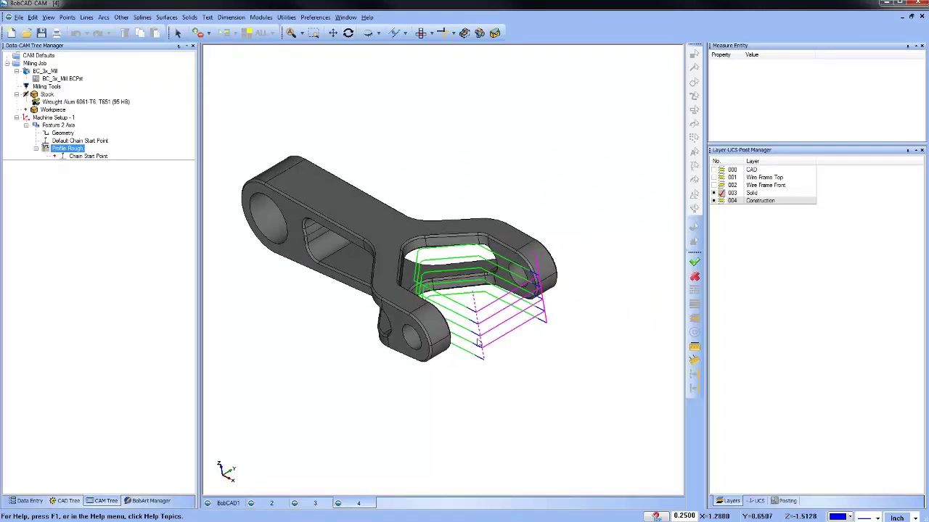
click(60, 125)
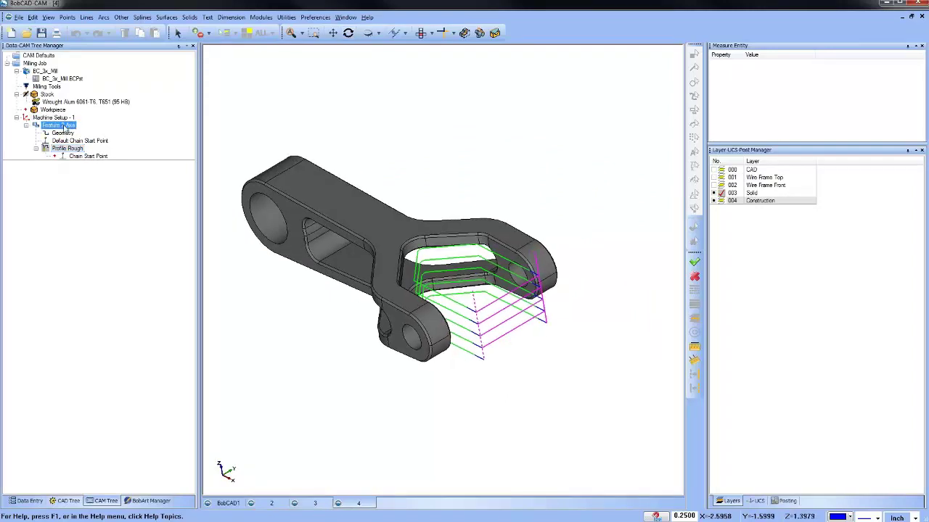
right_click(63, 125)
click(85, 131)
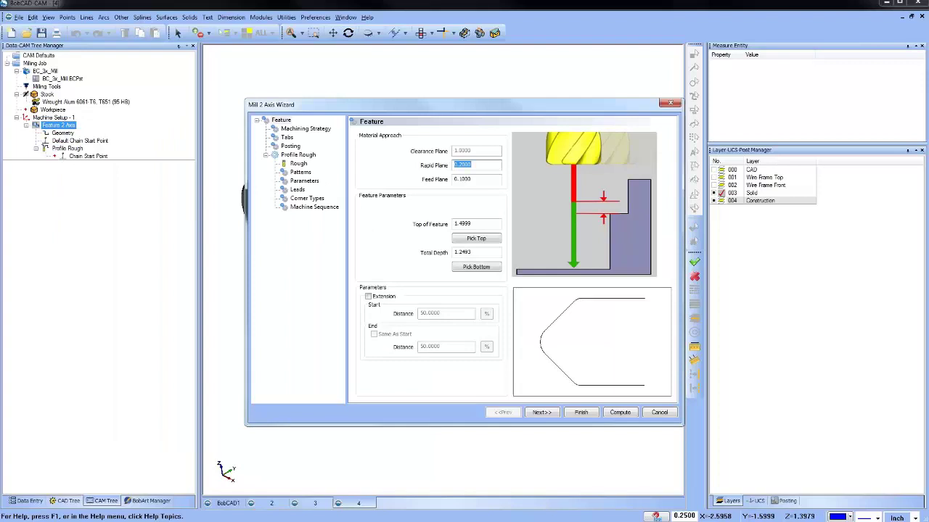
click(303, 181)
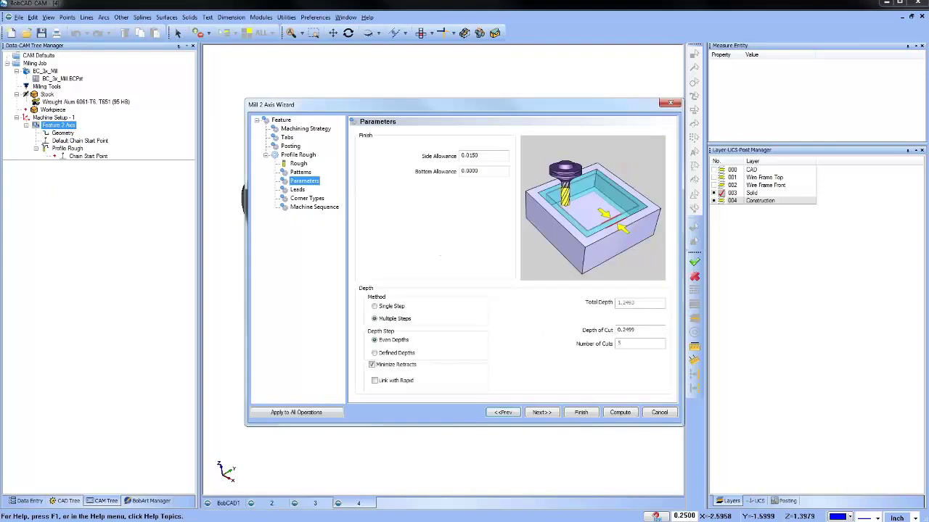
click(375, 381)
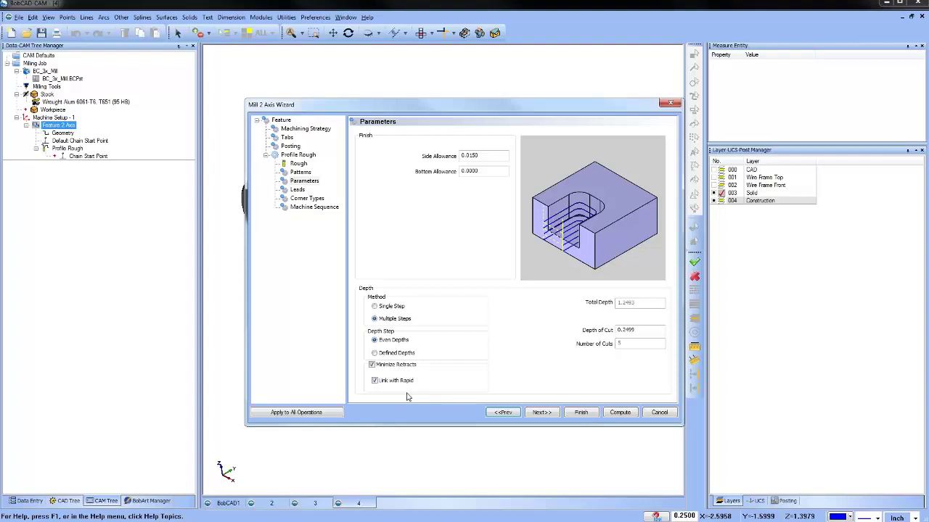
click(619, 412)
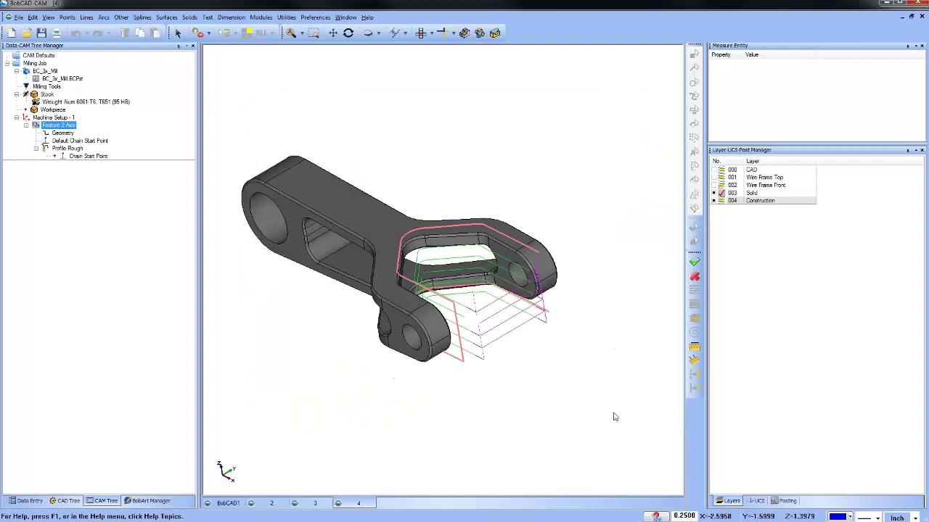
middle_drag(614, 414, 434, 330)
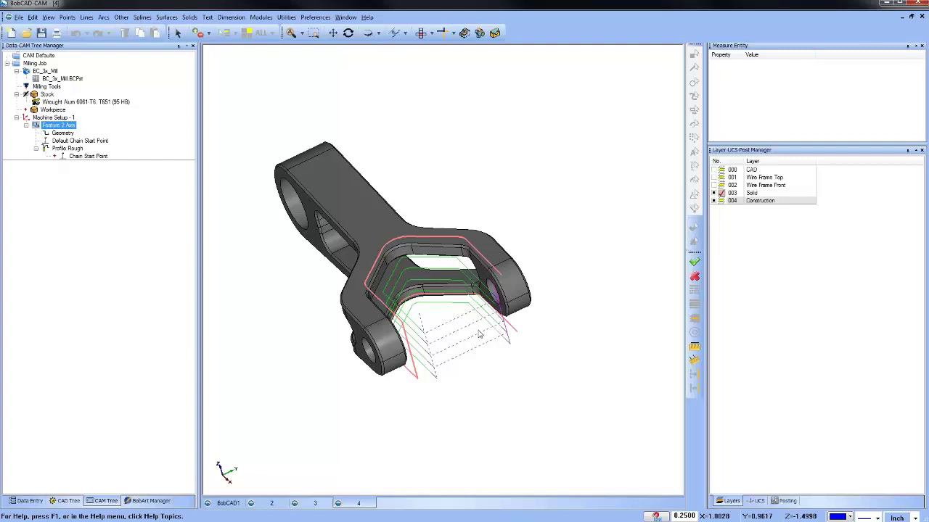
middle_drag(426, 334, 482, 308)
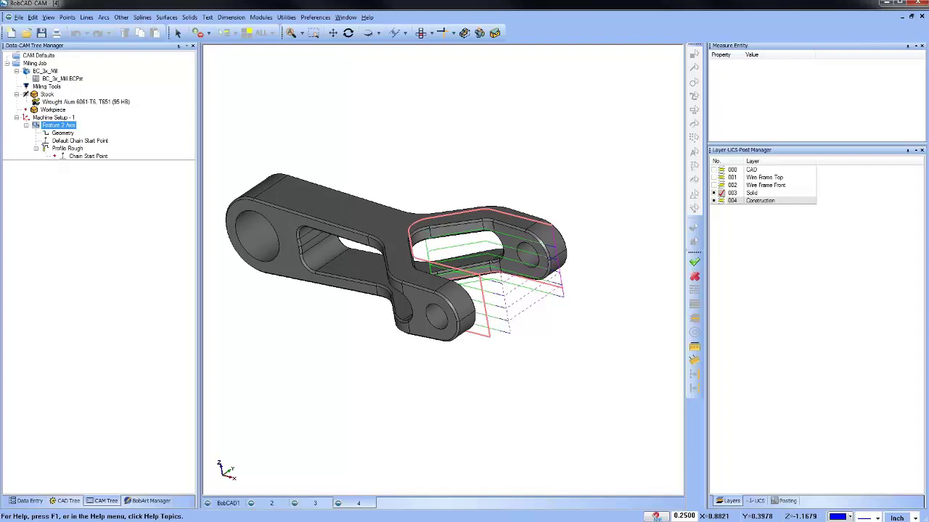
click(422, 33)
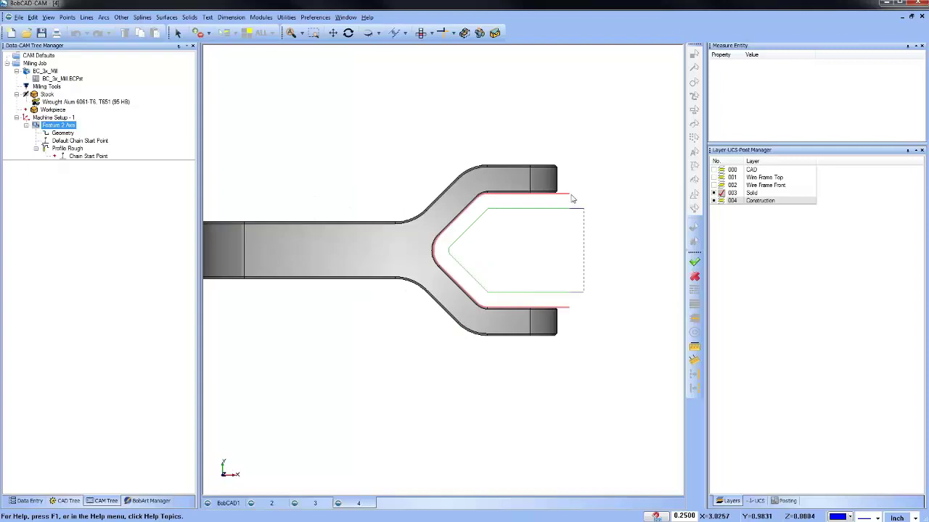
click(72, 142)
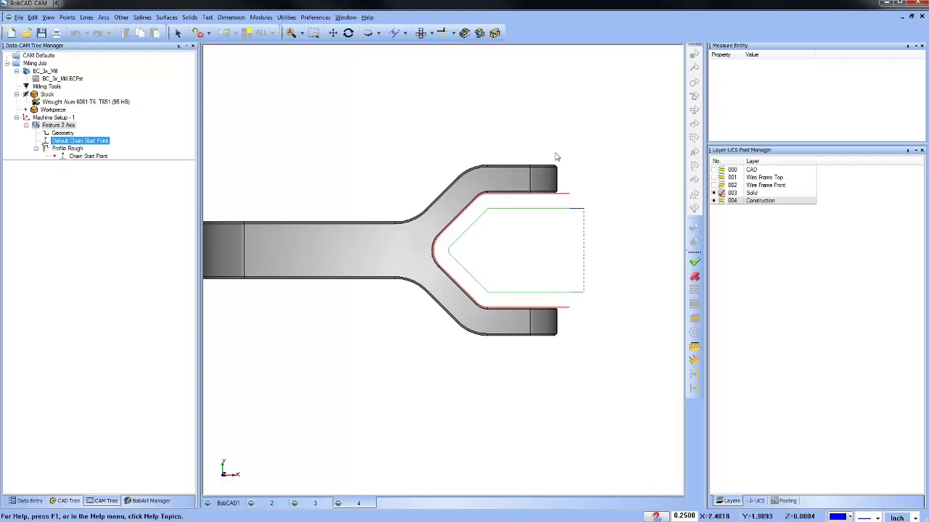
click(73, 149)
right_click(72, 150)
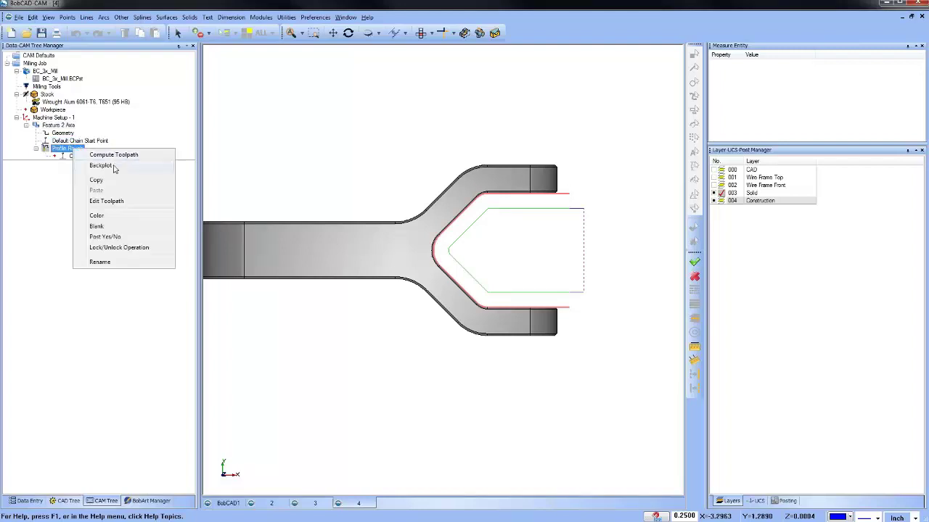
click(138, 165)
click(128, 89)
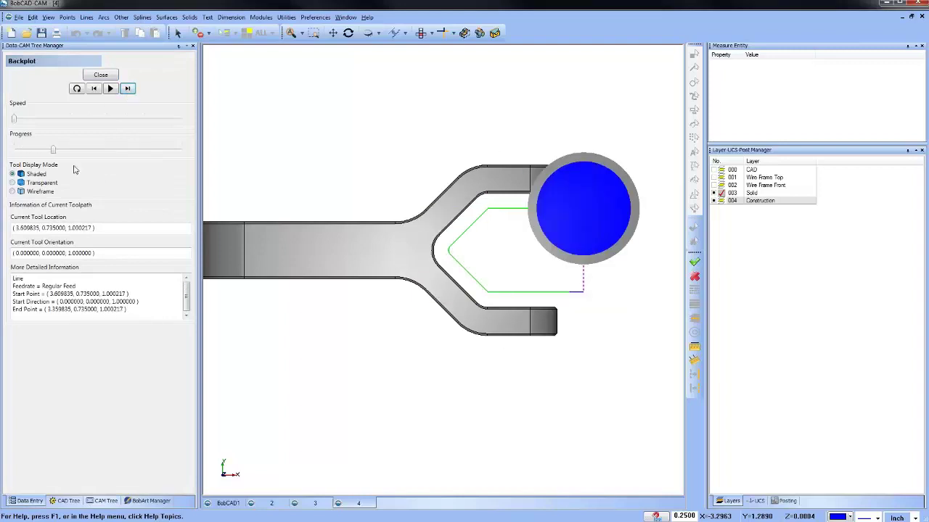
click(101, 75)
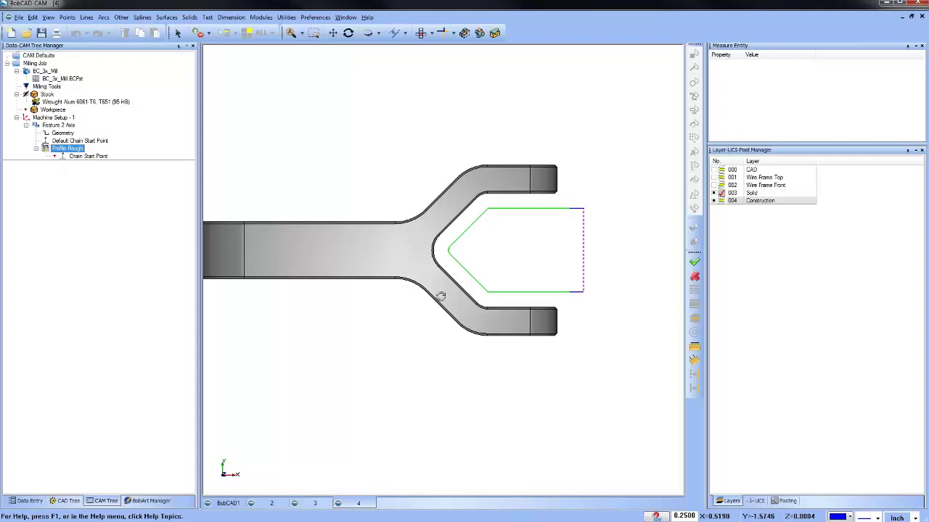
drag(440, 296, 460, 259)
- Reverse the chain direction and regenerate the Profile Rough toolpath
right_click(101, 143)
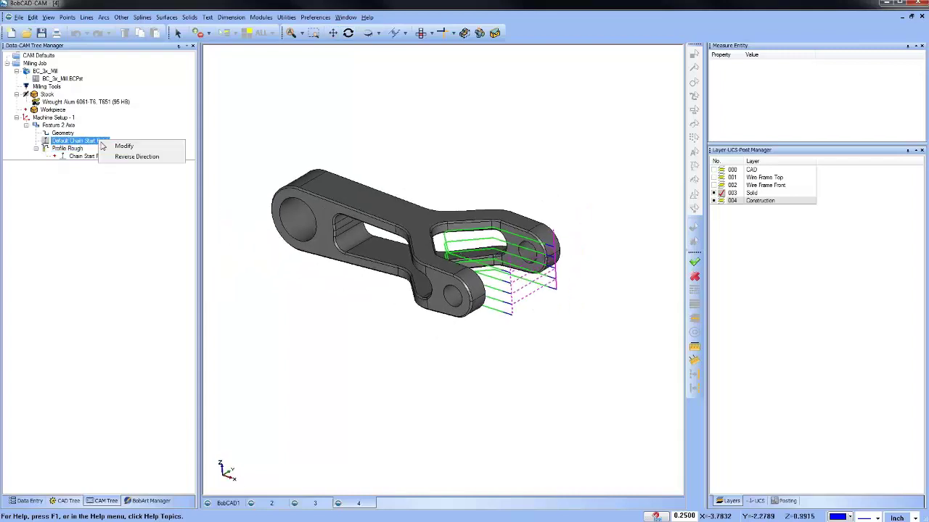
click(127, 157)
right_click(70, 148)
click(121, 168)
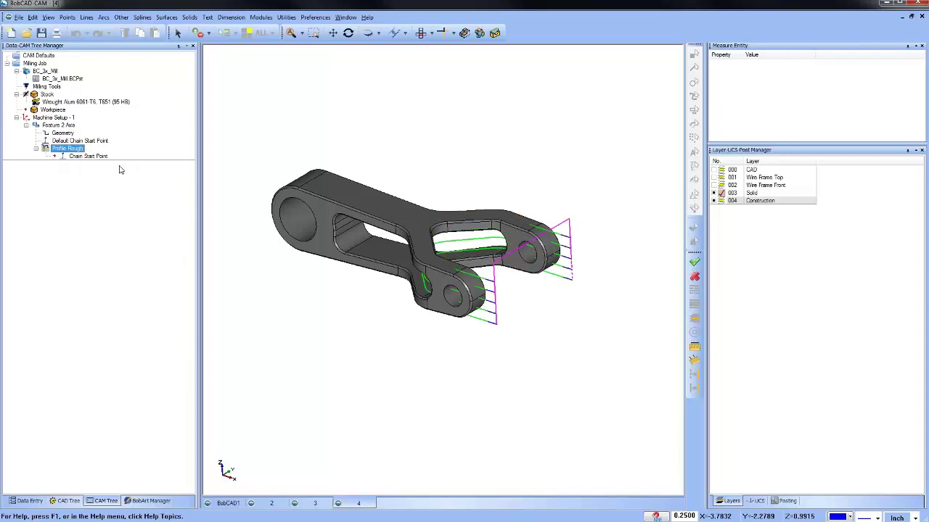
click(420, 32)
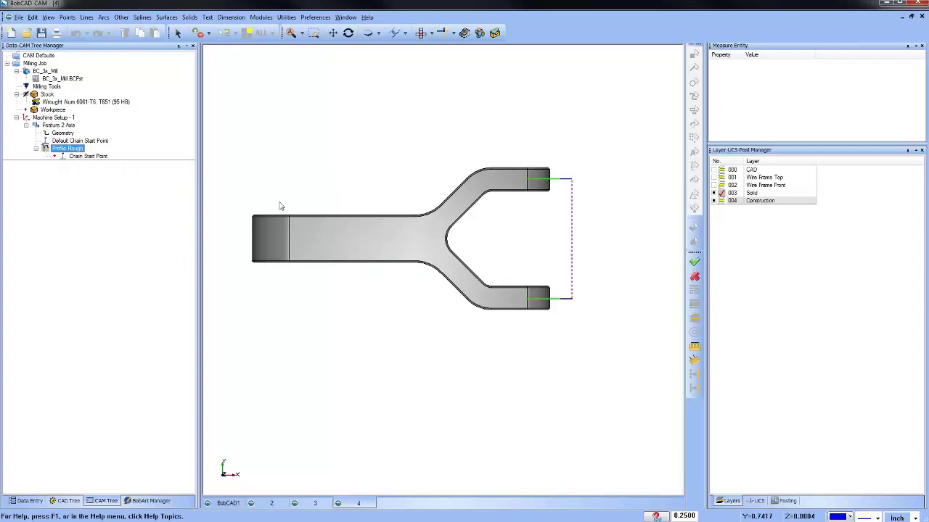
- Set System Compensation to Right on the Feature 2 Axis Patterns page and recompute
click(55, 126)
right_click(55, 127)
click(99, 132)
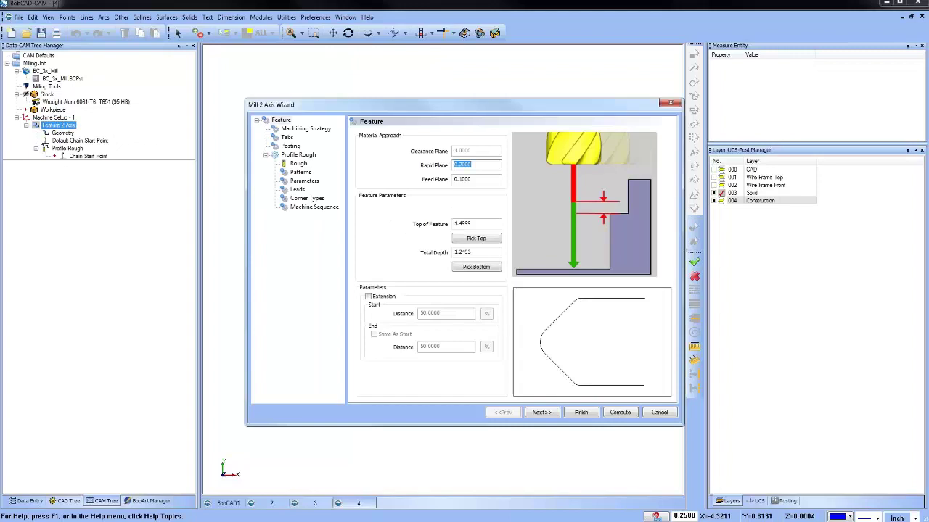
click(301, 172)
click(434, 322)
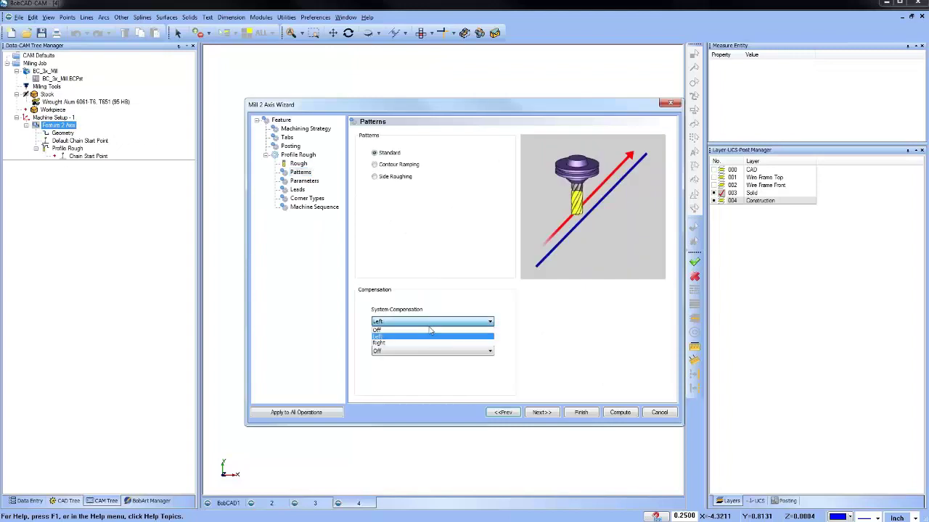
click(424, 344)
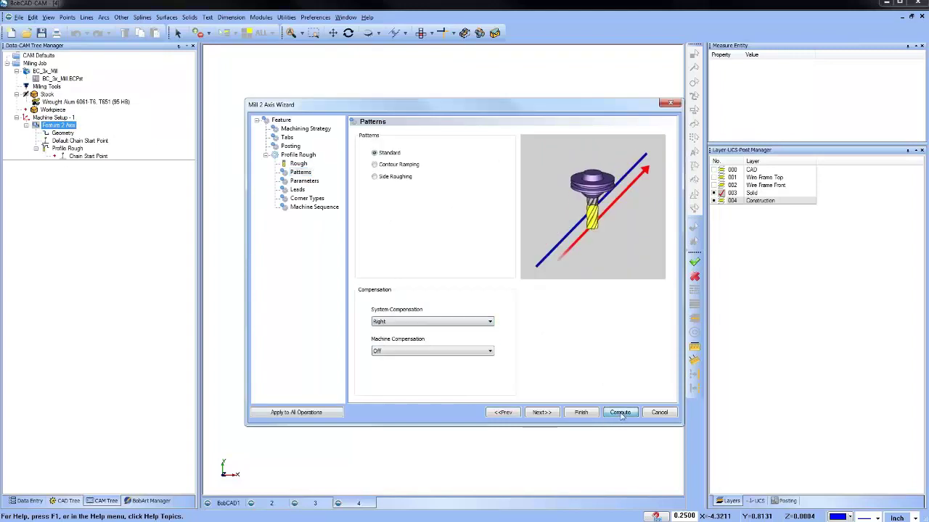
click(621, 412)
middle_drag(550, 370, 506, 342)
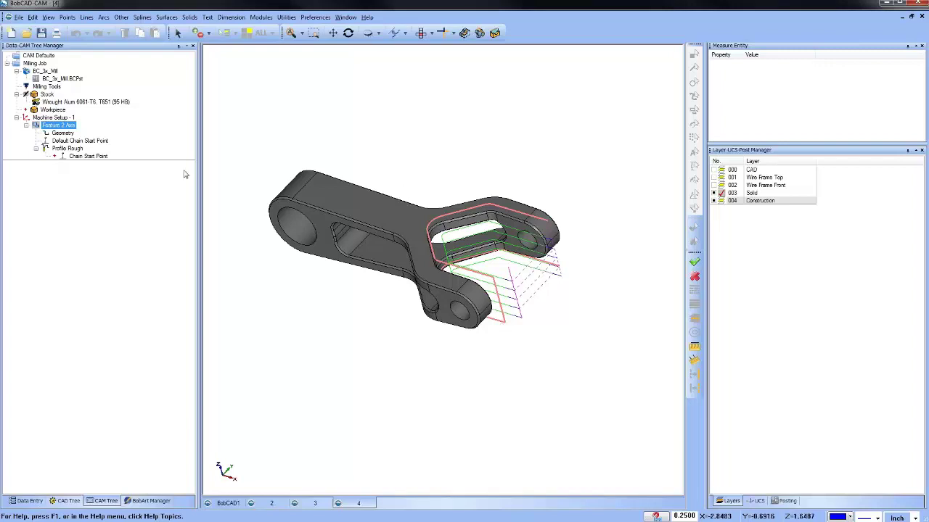
- Recheck the Feature 2 Axis Patterns settings and close the wizard without changes
right_click(58, 129)
click(66, 131)
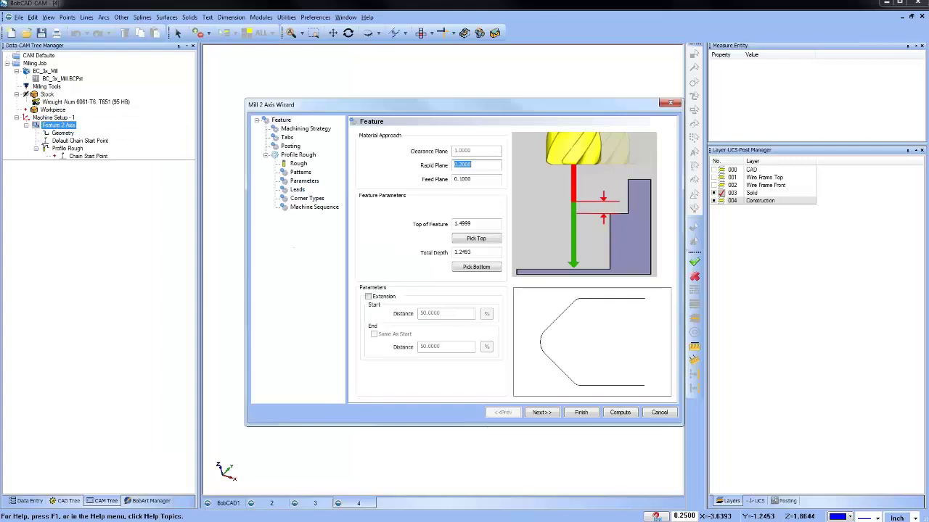
click(301, 172)
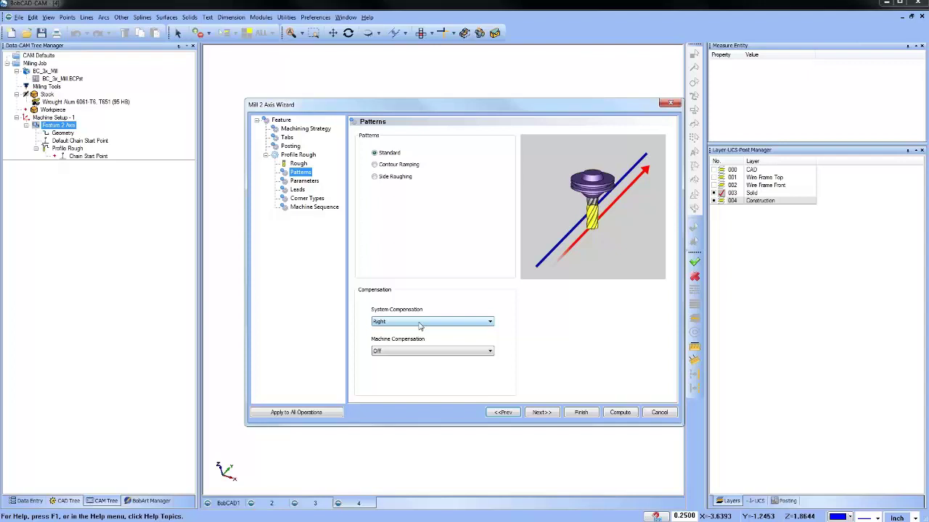
click(670, 416)
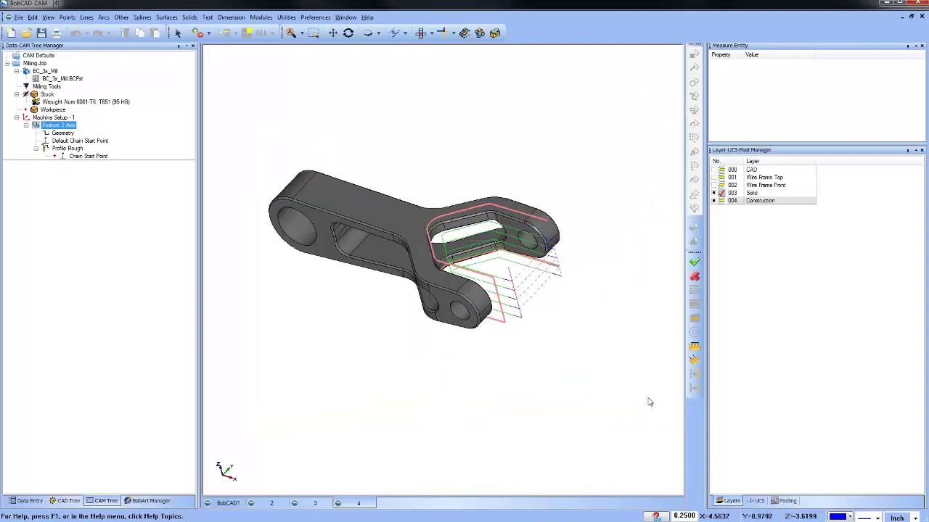
mouse_move(535, 296)
middle_down()
mouse_move(433, 291)
mouse_move(527, 289)
mouse_move(530, 302)
middle_up()
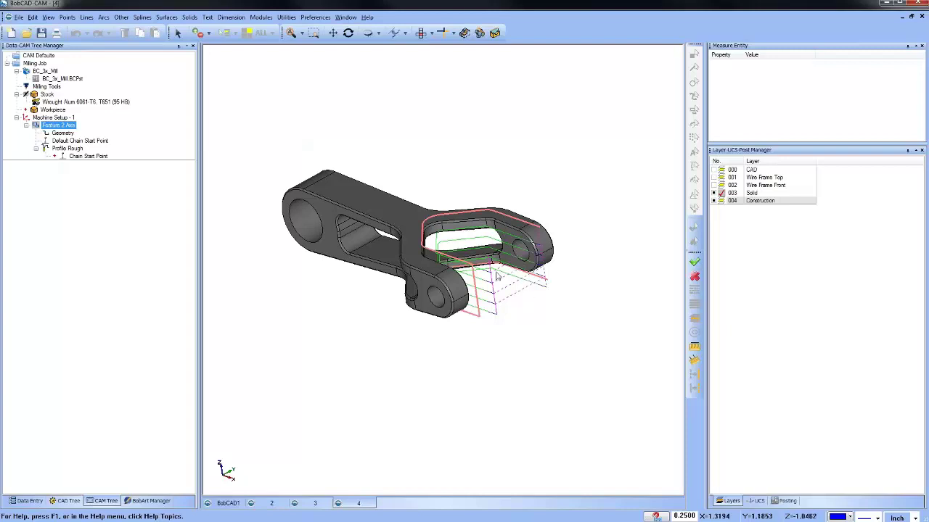
- Show layer 001 Wire Frame Top and hide layer 003 Solid
scroll(529, 301, up, 2)
scroll(508, 279, down, 4)
click(62, 133)
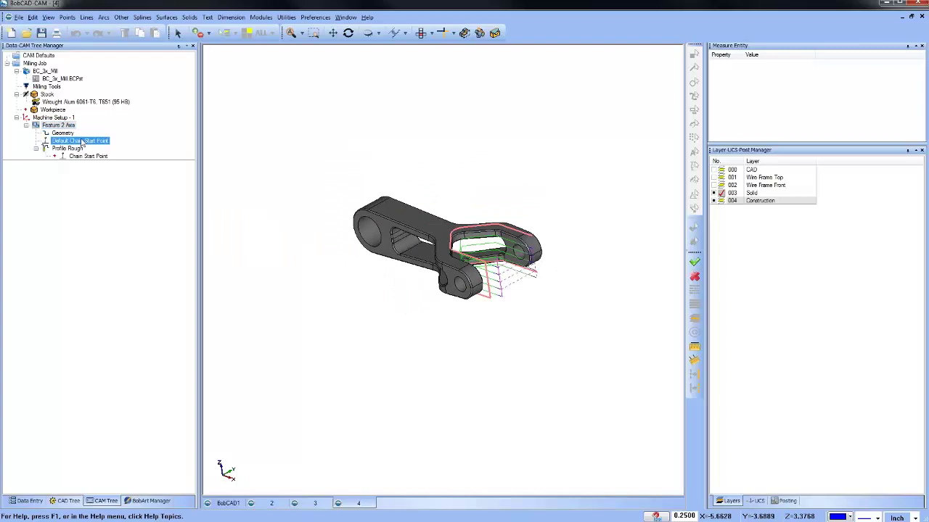
click(423, 33)
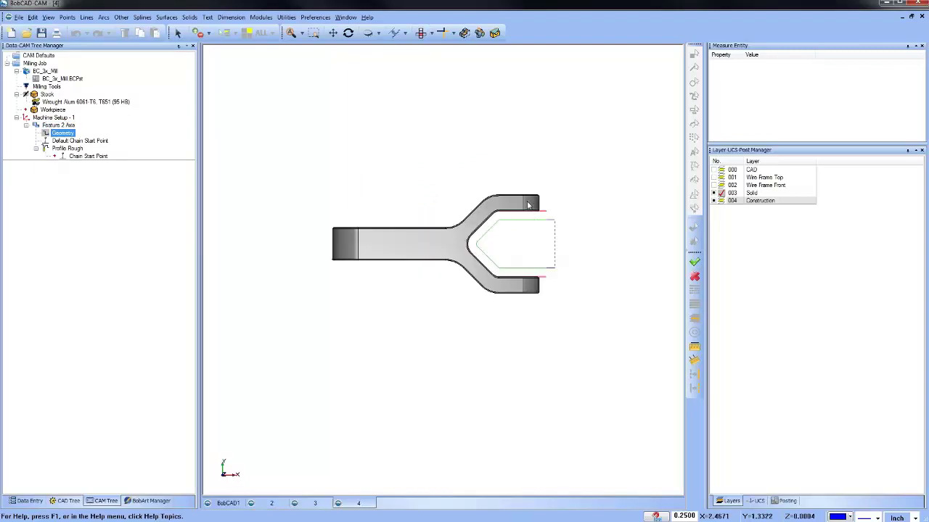
scroll(530, 224, up, 3)
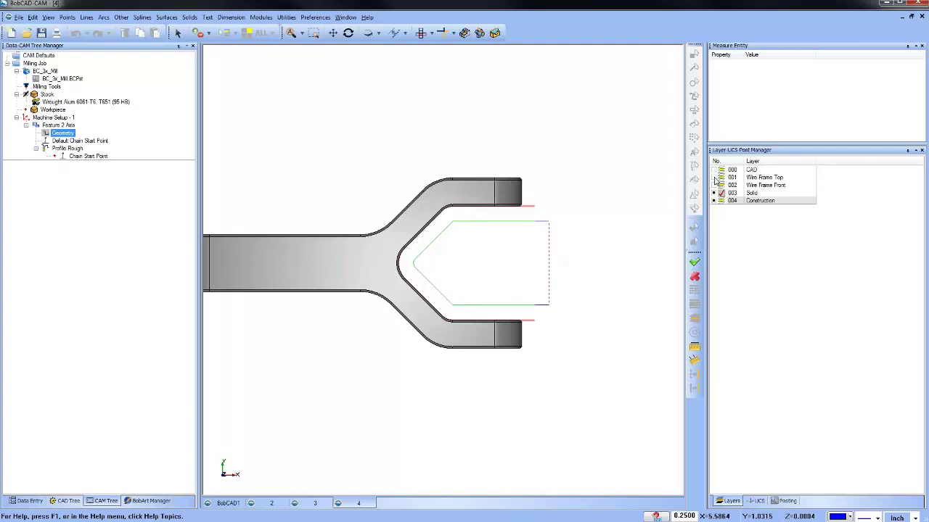
click(719, 177)
click(720, 193)
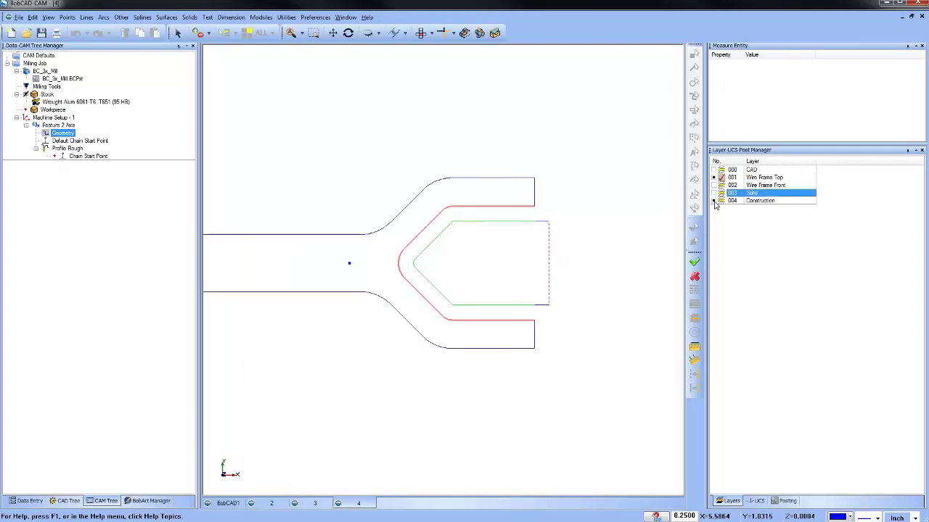
click(720, 200)
scroll(433, 346, down, 2)
- Return to Top view and open the Feature 2 Axis machining settings for editing
middle_drag(434, 346, 431, 326)
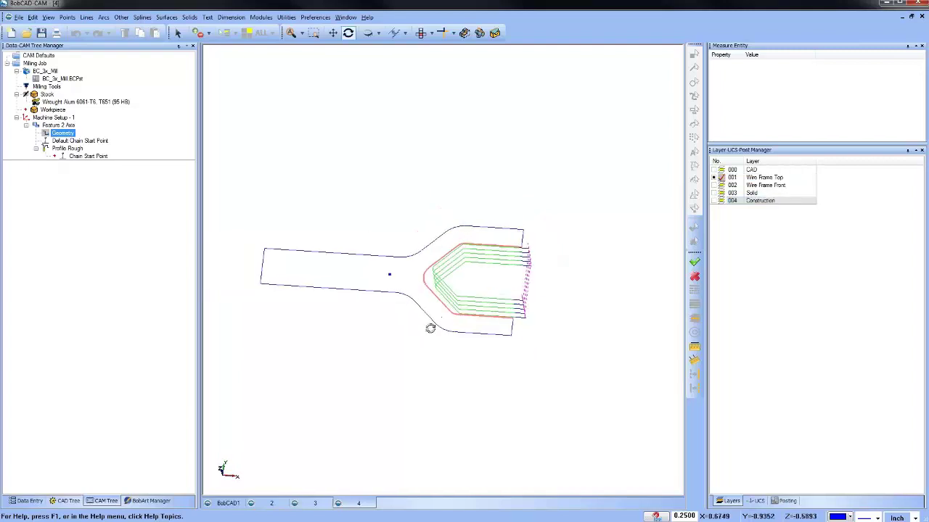
click(420, 32)
scroll(489, 268, up, 2)
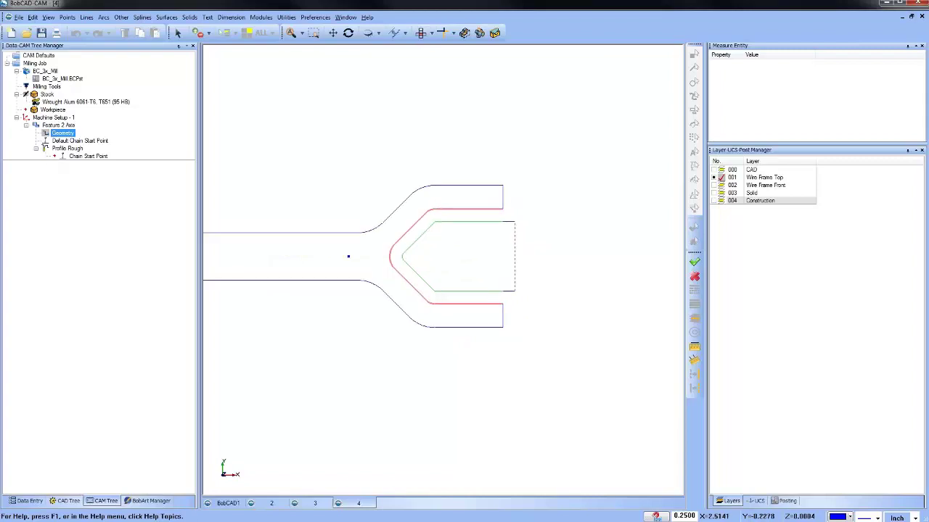
right_click(58, 125)
click(62, 129)
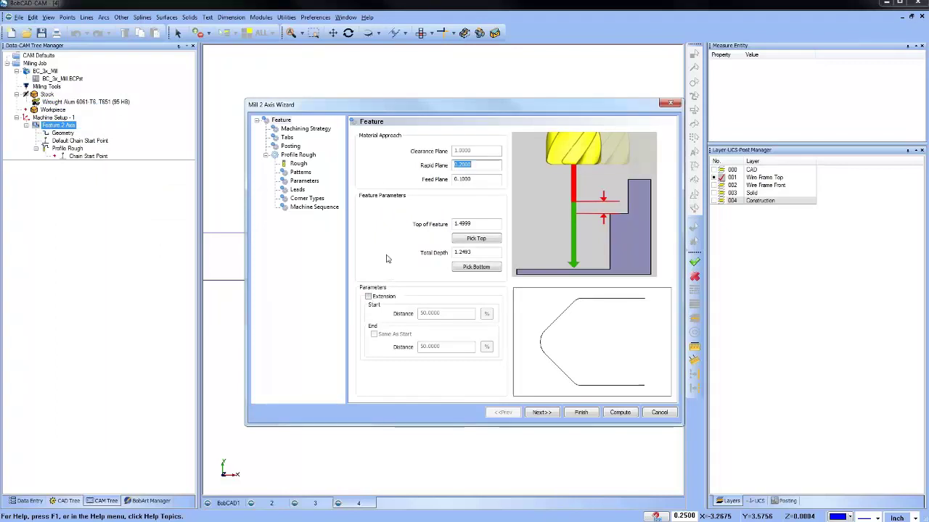
- Turn on Extension and switch the start distance from percent to an absolute value
click(368, 297)
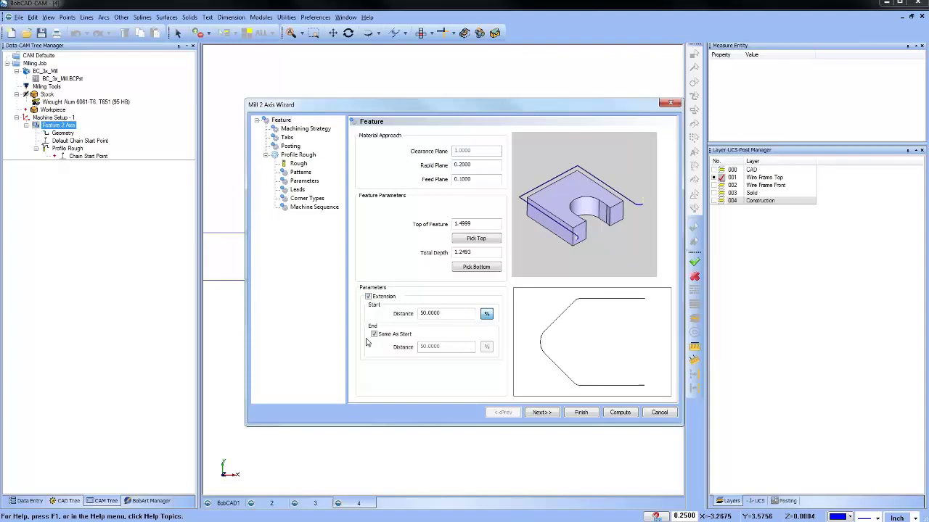
click(369, 297)
click(369, 297)
click(487, 315)
click(486, 314)
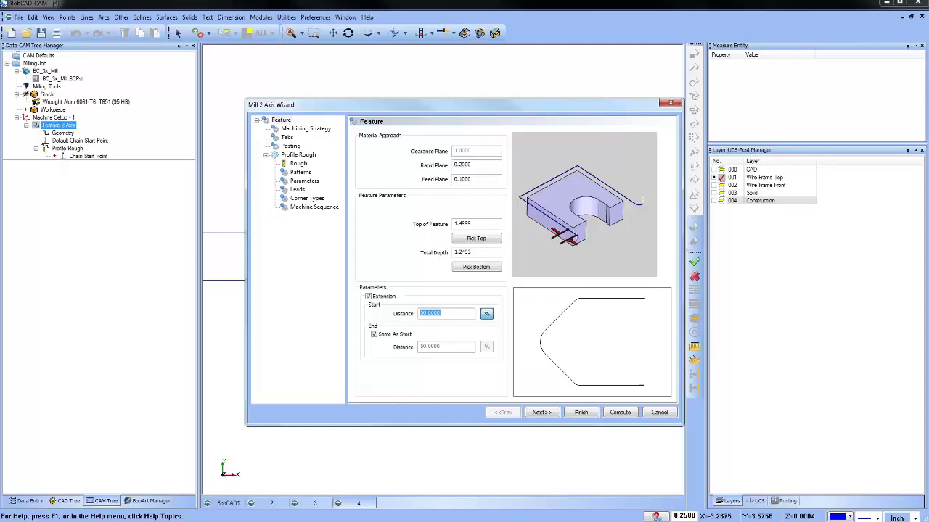
click(482, 315)
text(.5)
drag(432, 313, 356, 314)
text(.4)
- Enter a 1.0000 start distance with Same As Start for the end, and recompute the toolpath
click(373, 334)
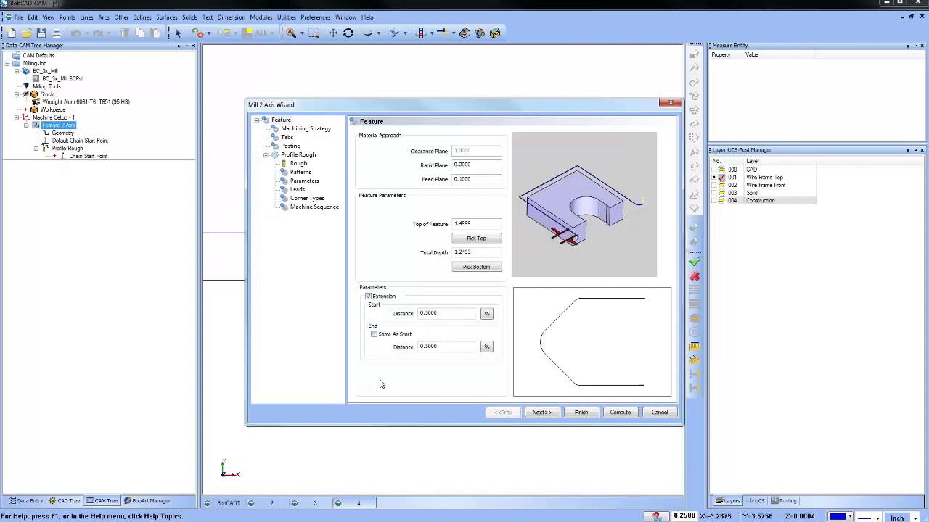
click(373, 335)
click(486, 313)
click(486, 313)
drag(464, 313, 407, 313)
text(1)
click(373, 334)
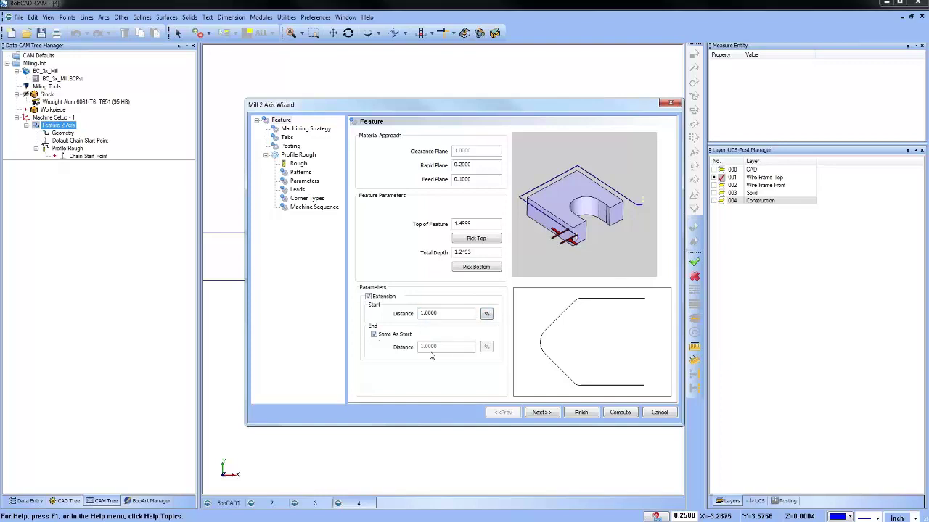
click(620, 412)
scroll(471, 309, down, 2)
mouse_move(471, 309)
middle_down()
mouse_move(417, 310)
mouse_move(477, 315)
mouse_move(481, 283)
mouse_move(499, 307)
mouse_move(490, 301)
middle_up()
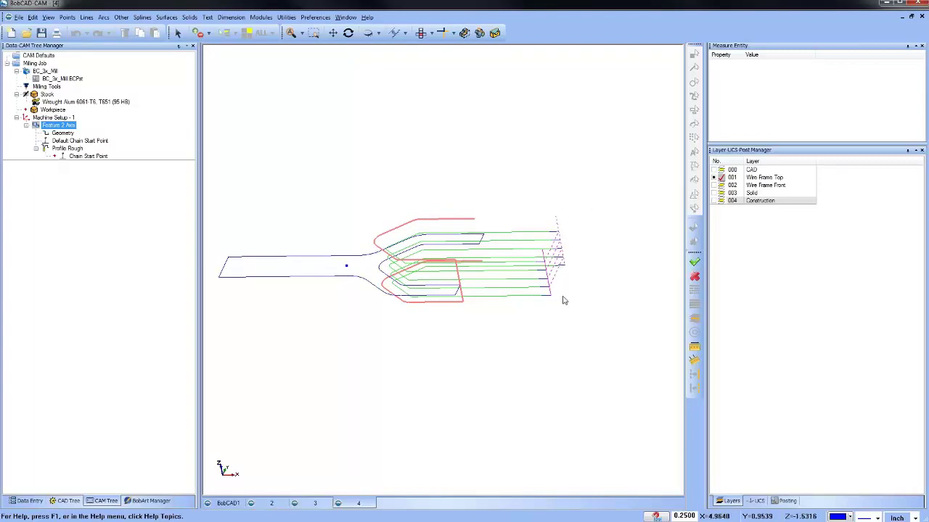
- Reopen Feature 2 Axis on the Leads page, showing plunge entry and 0.2500 parallel lead-in
right_click(62, 125)
click(80, 131)
click(297, 189)
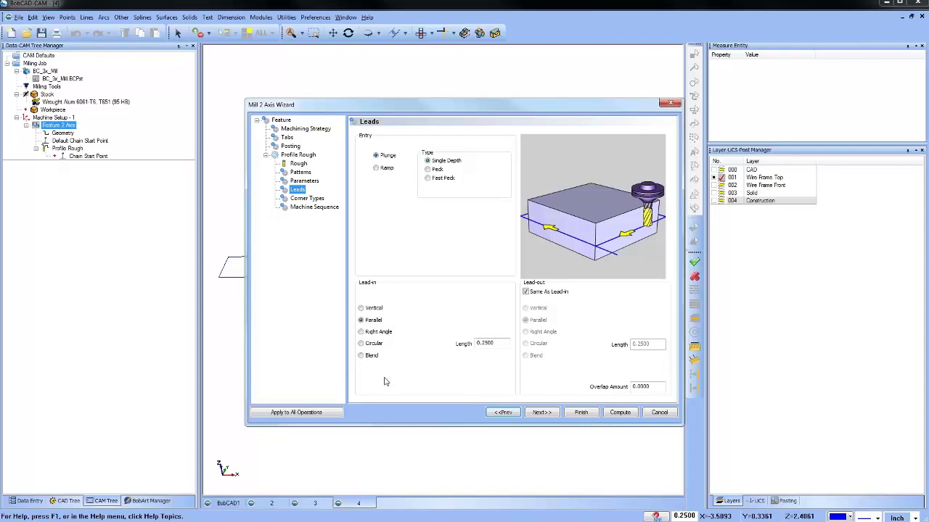
- Cancel the Mill 2 Axis Wizard, leaving the forked-end profile toolpath over the wireframe
click(658, 413)
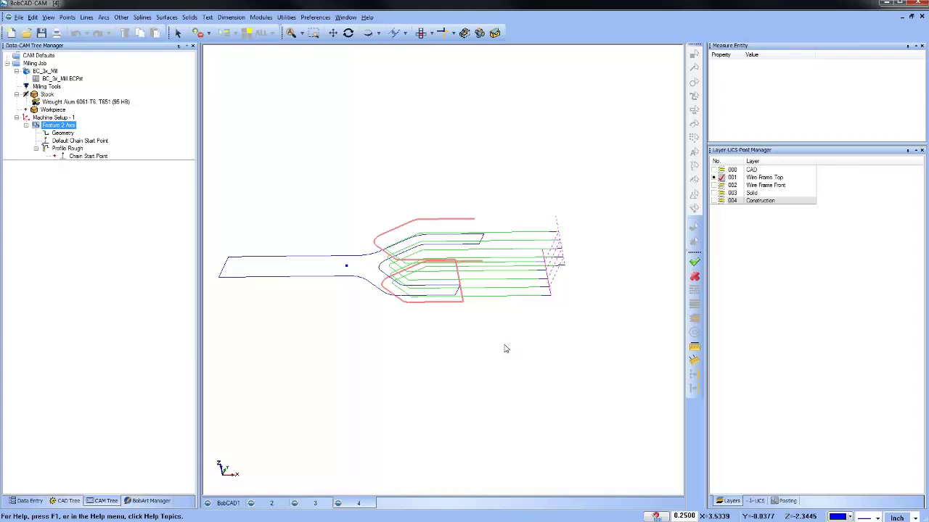
- Replace the feature's geometry chain with the solid part's top edge
click(716, 193)
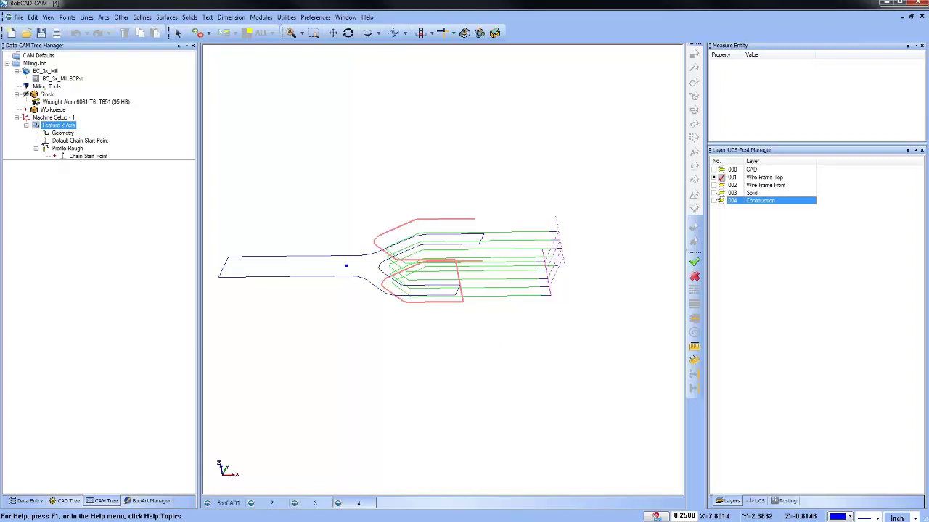
middle_drag(493, 237, 479, 250)
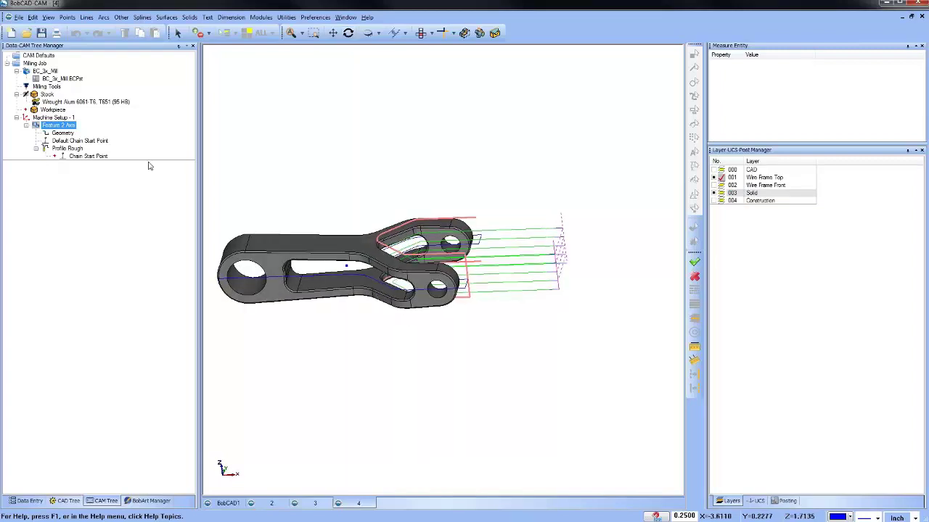
click(63, 135)
right_click(78, 135)
click(101, 153)
right_click(83, 134)
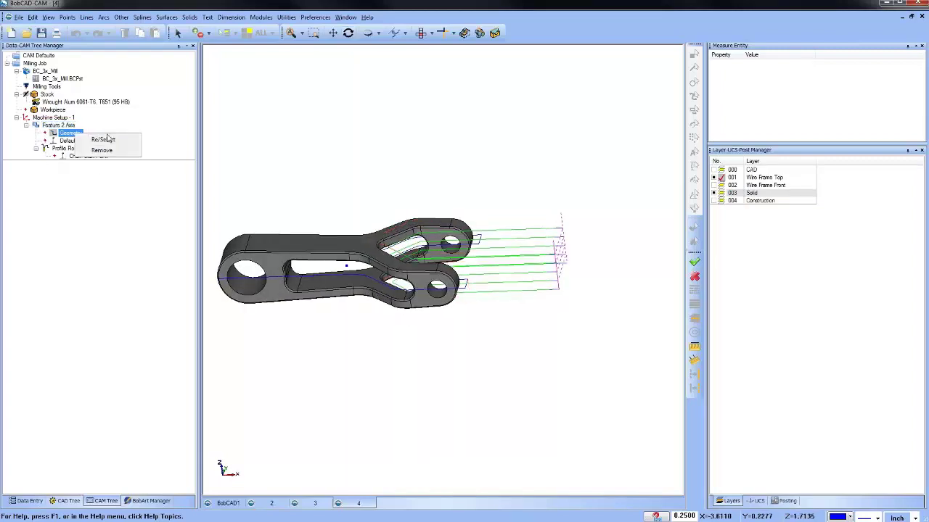
click(102, 140)
click(311, 251)
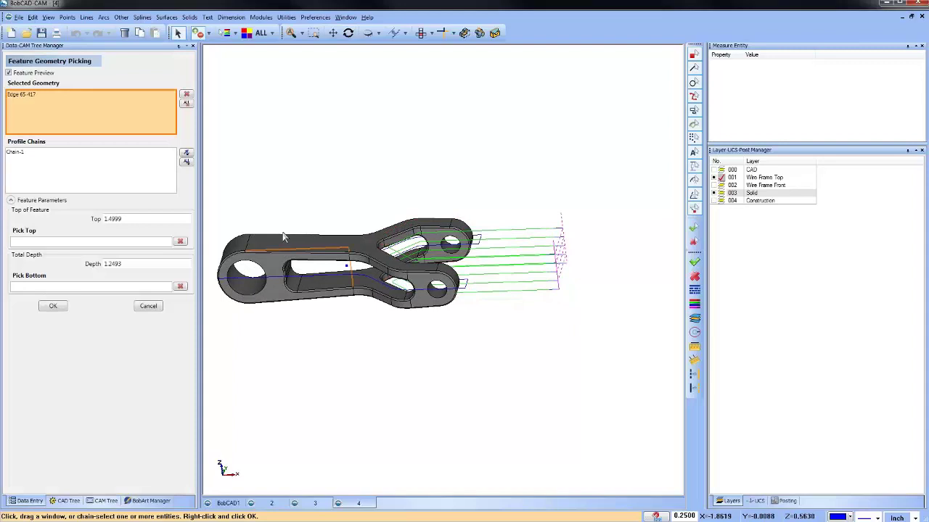
click(52, 305)
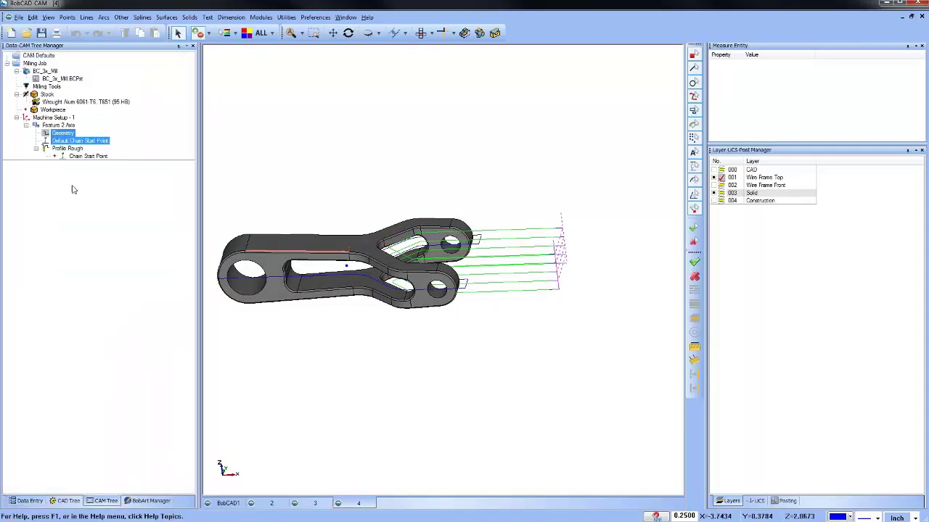
- Reverse the Default Chain Start Point direction and regenerate the Profile Rough toolpath
right_click(68, 156)
click(130, 166)
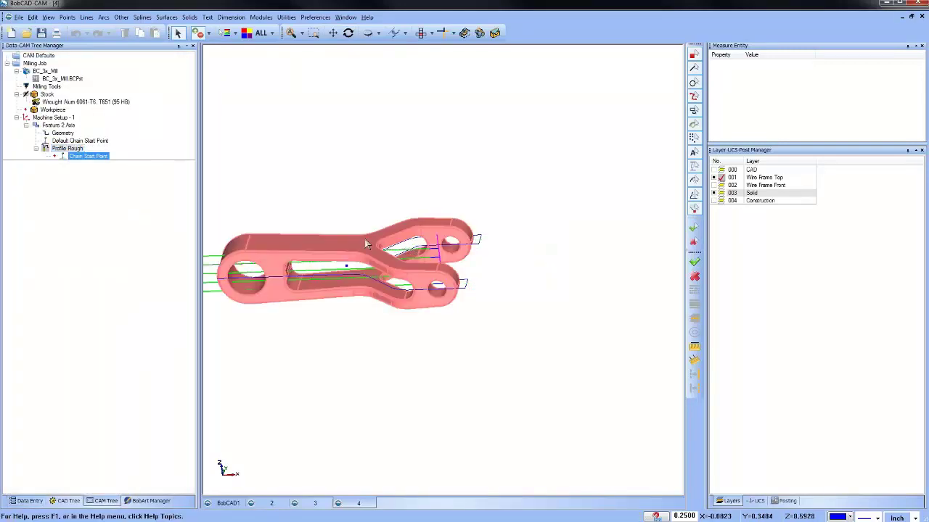
click(373, 281)
middle_drag(515, 304, 341, 290)
click(78, 141)
right_click(81, 142)
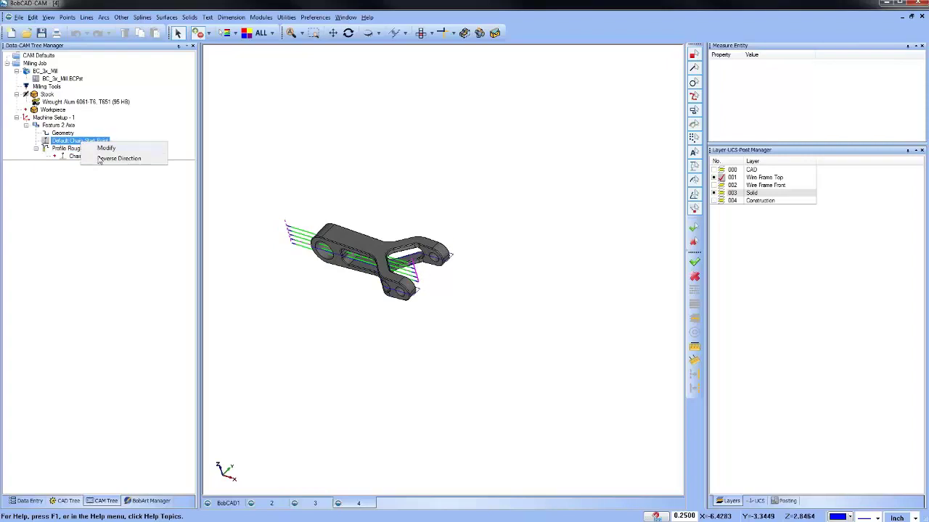
click(110, 158)
click(73, 148)
right_click(75, 149)
click(109, 166)
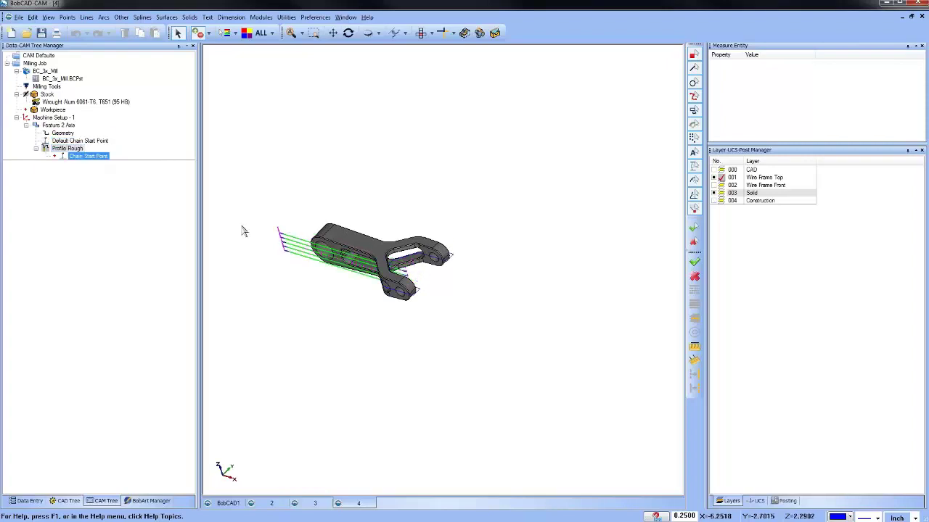
- Bring up the Open dialog on the Used in Webinar folder's .bbcd files
middle_drag(375, 304, 363, 268)
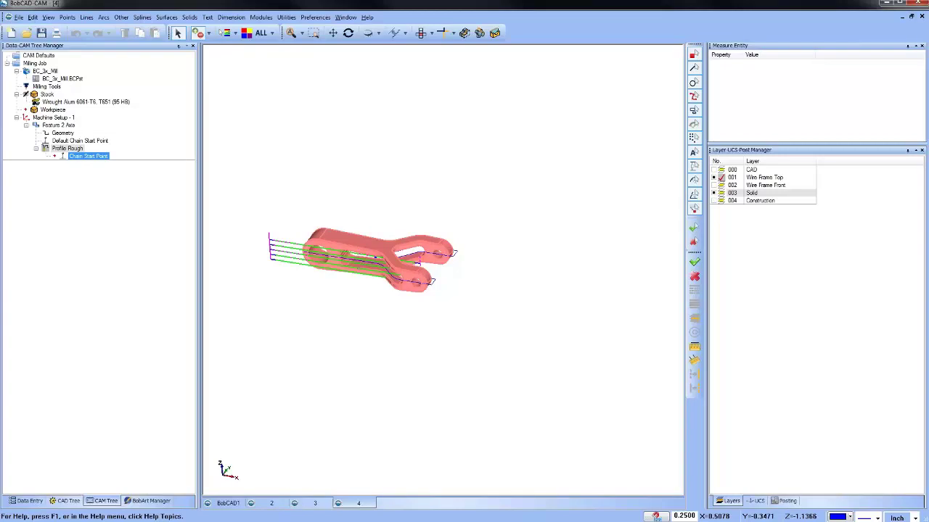
click(551, 155)
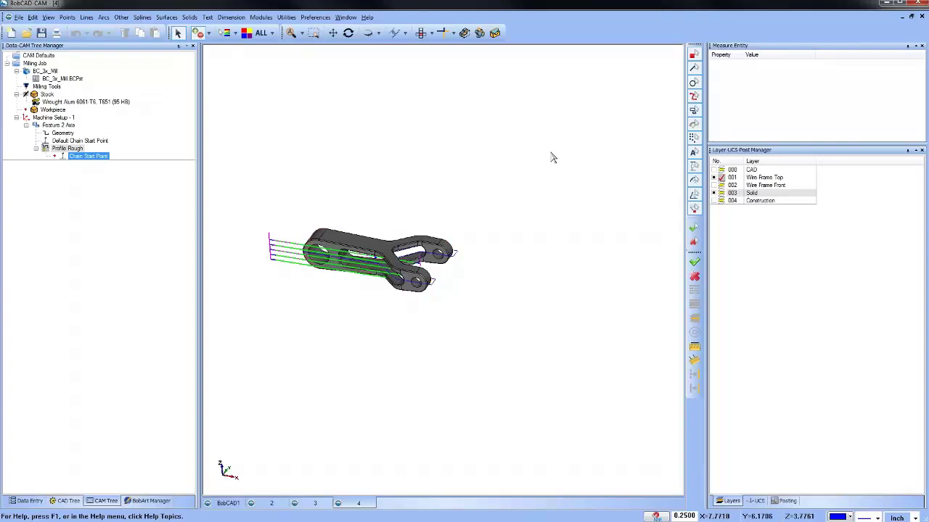
right_click(525, 149)
click(500, 280)
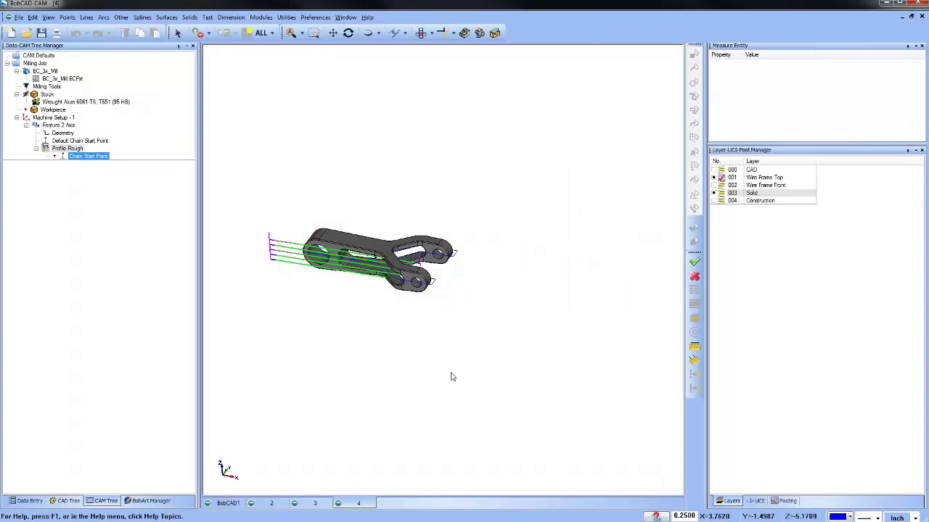
click(26, 32)
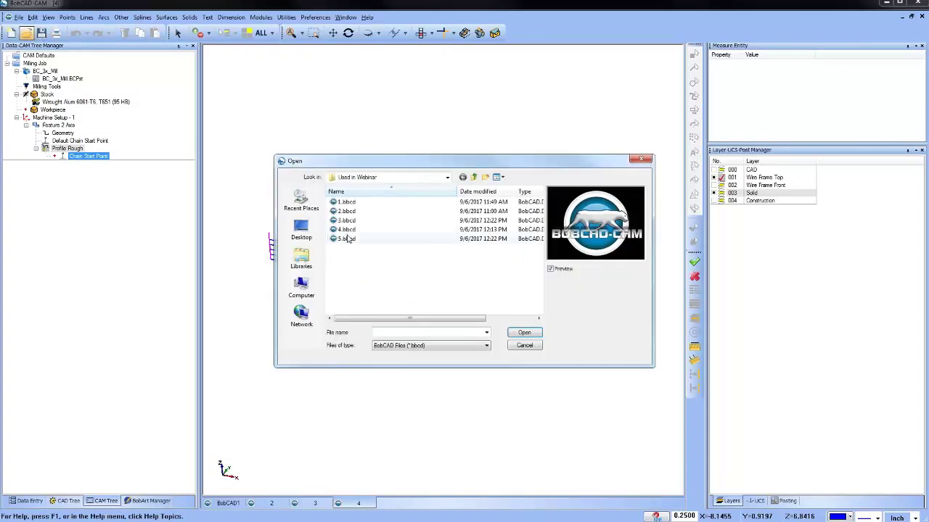
- Open the connecting-rod .bbcd part file and inspect it
click(348, 239)
click(349, 229)
click(523, 332)
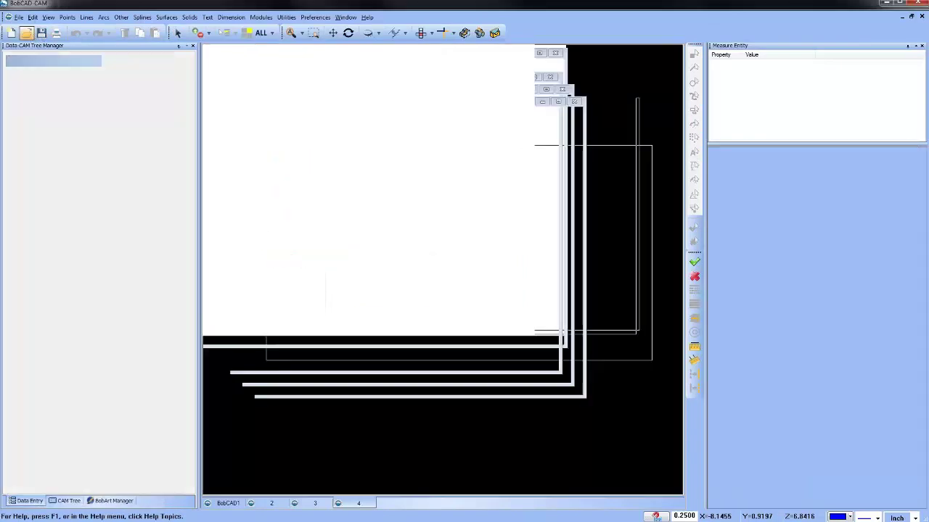
scroll(475, 266, down, 3)
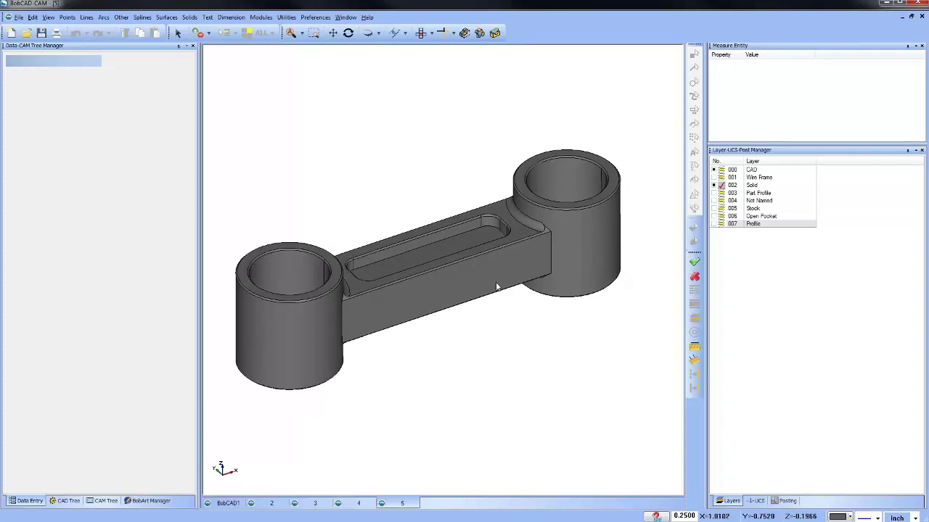
mouse_move(512, 351)
middle_down()
mouse_move(452, 361)
mouse_move(506, 354)
mouse_move(518, 344)
middle_up()
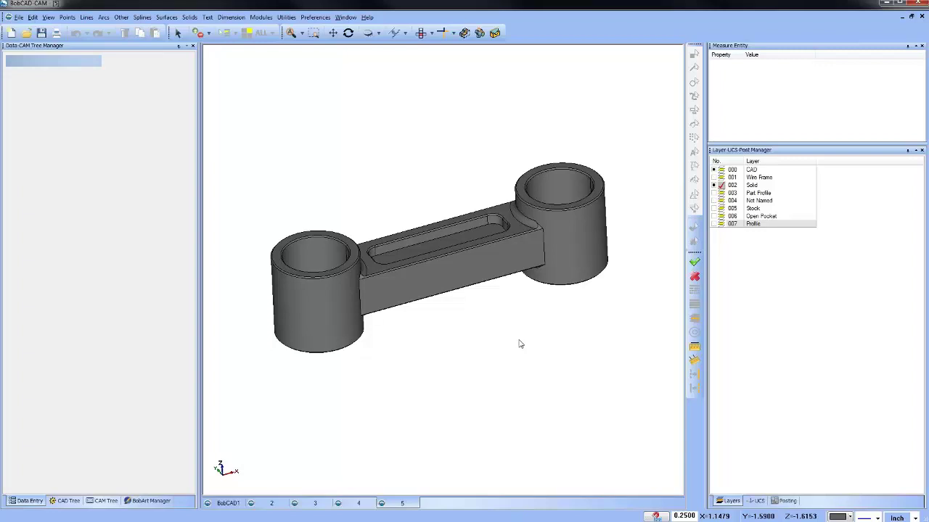
- Expand the last Edge Break in the CAM Tree and display its Chamfer Mill toolpath
click(101, 501)
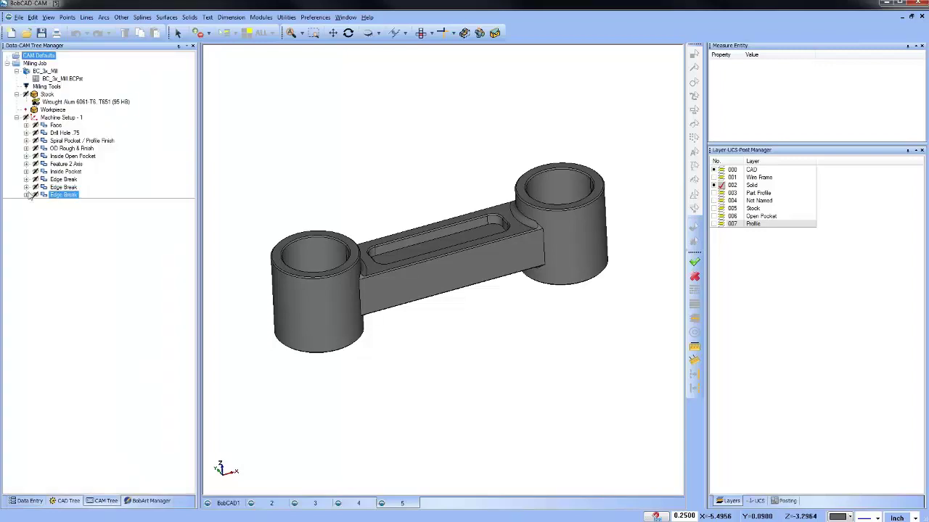
click(26, 195)
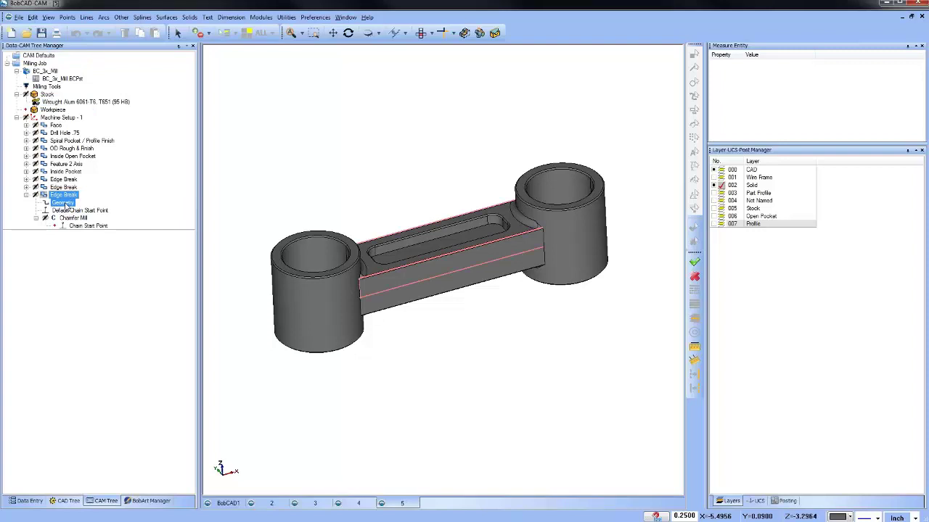
click(63, 203)
click(88, 226)
scroll(515, 311, up, 3)
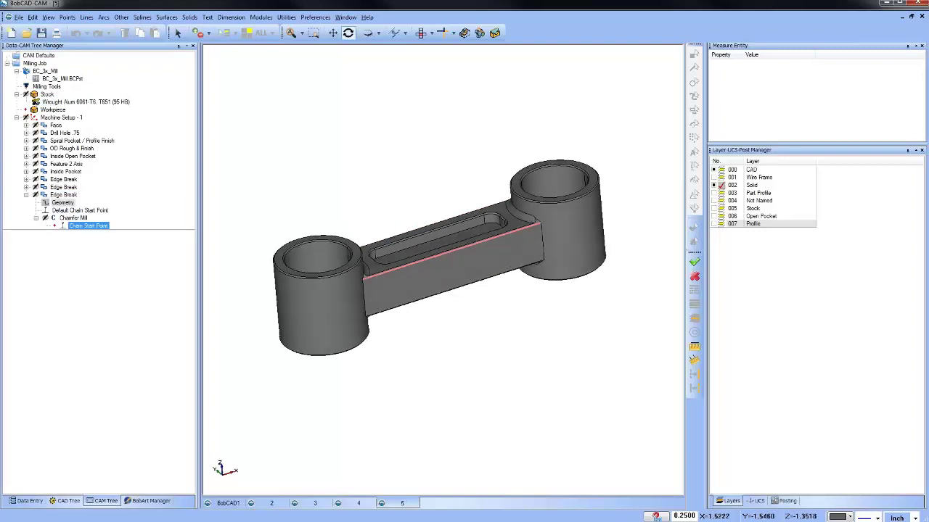
scroll(515, 311, down, 4)
middle_drag(487, 326, 508, 323)
click(75, 219)
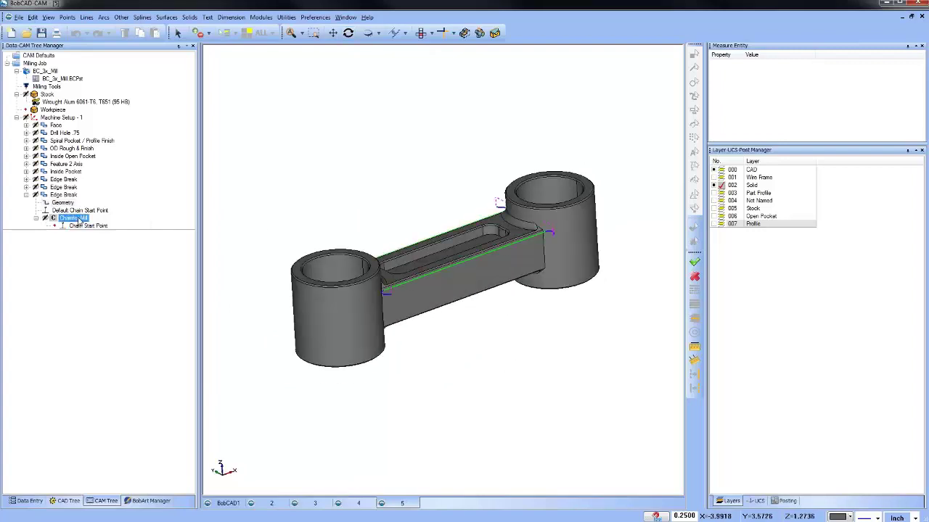
right_click(78, 221)
- Backplot the Chamfer Mill toolpath partway with the tool shown transparent
click(110, 234)
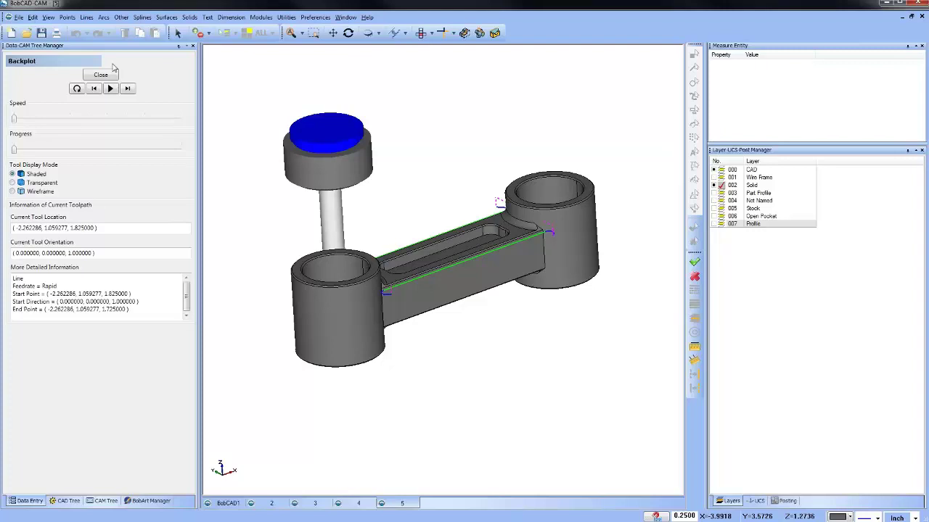
drag(14, 149, 126, 150)
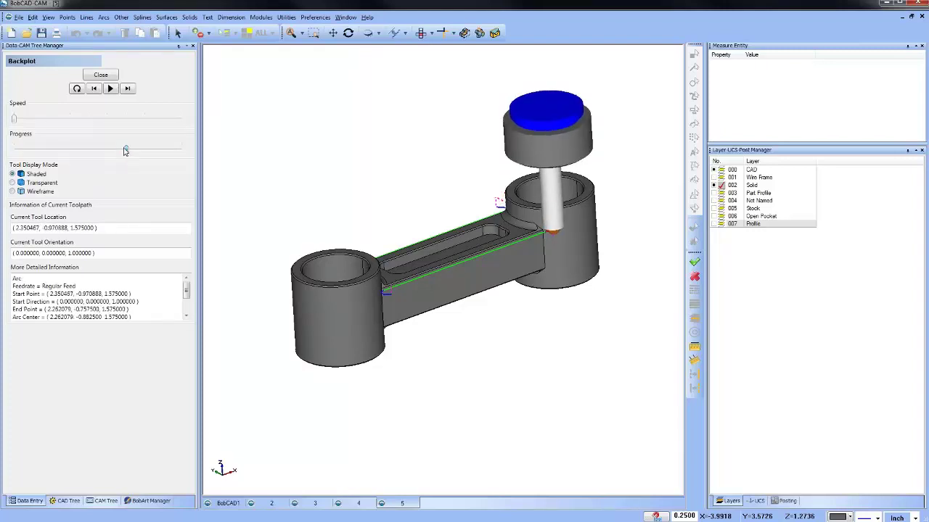
click(13, 183)
middle_drag(535, 311, 599, 249)
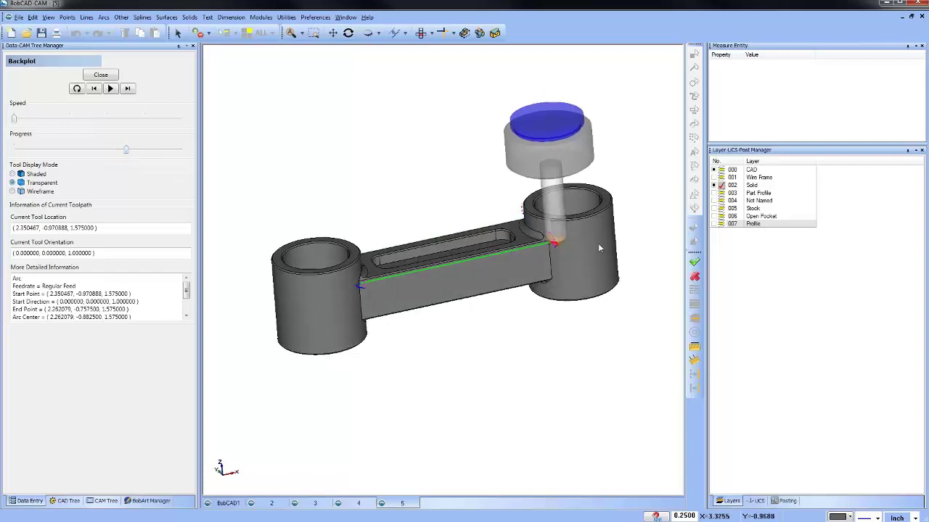
scroll(599, 249, up, 5)
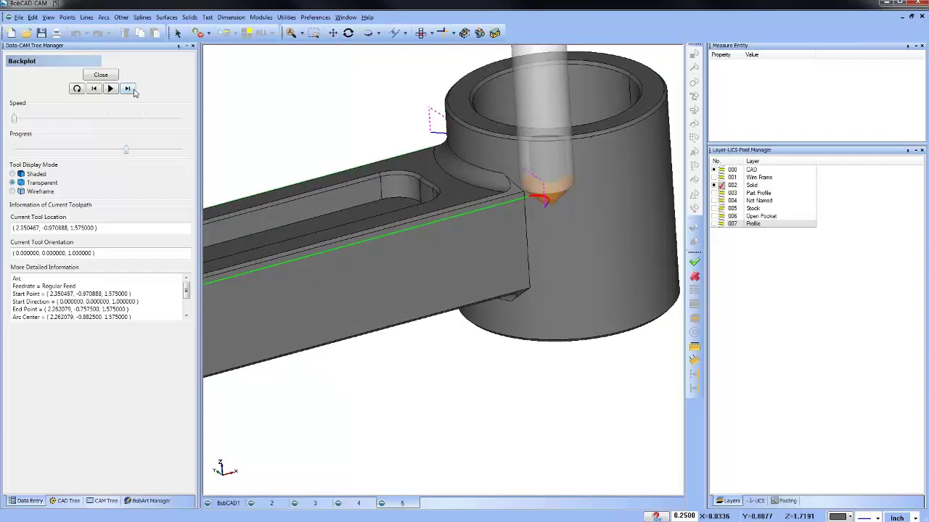
- Step the chamfer backplot forward and back, toggling the tool between solid and transparent
click(130, 89)
click(95, 90)
click(128, 89)
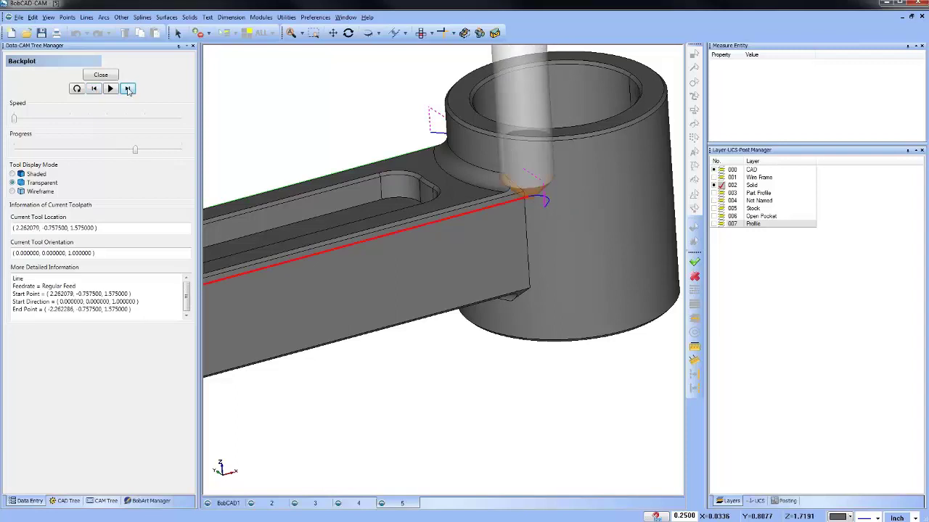
click(94, 88)
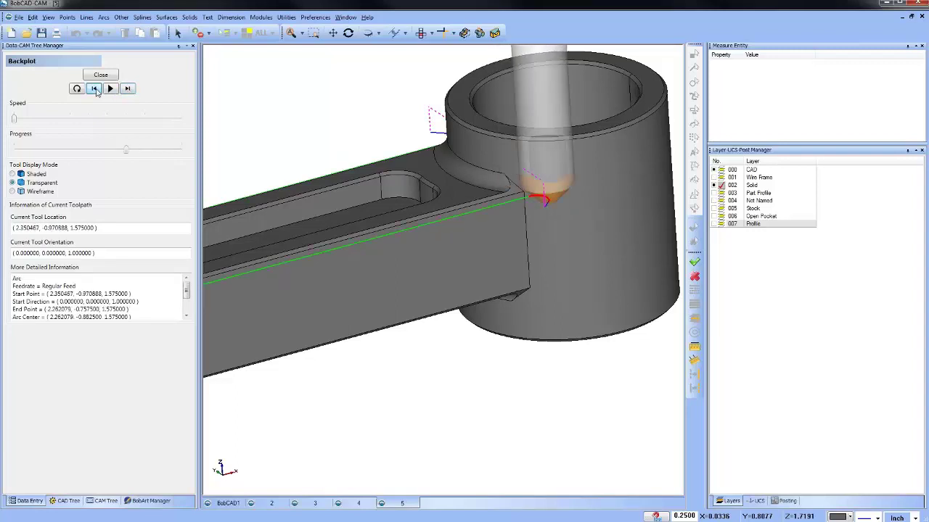
click(13, 175)
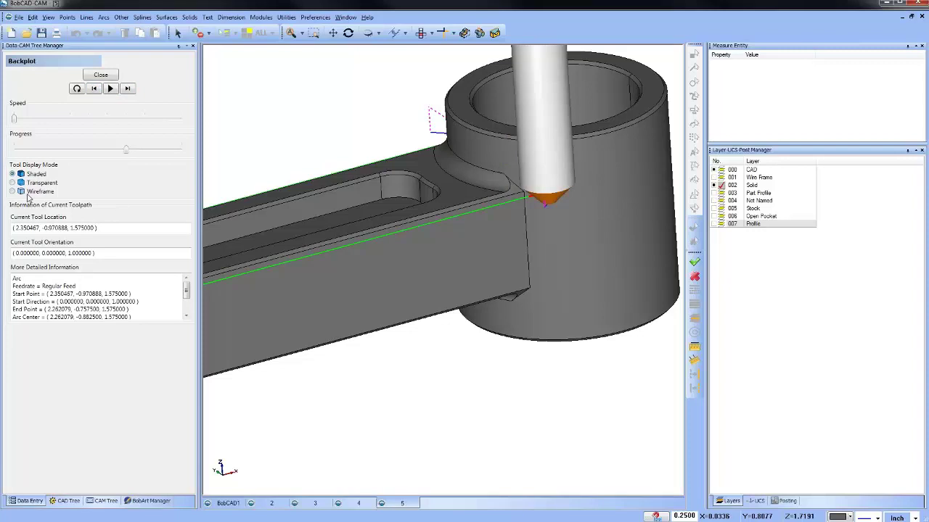
click(13, 183)
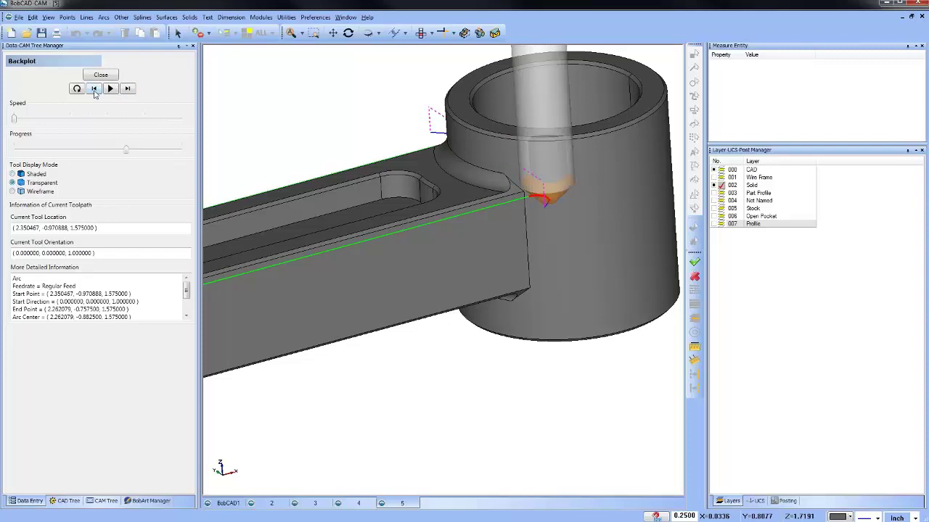
click(93, 88)
click(127, 88)
- Step the backplot to the final rapid retract and close it
mouse_move(543, 325)
middle_down()
mouse_move(481, 323)
mouse_move(546, 325)
middle_up()
scroll(613, 245, down, 3)
scroll(613, 245, up, 2)
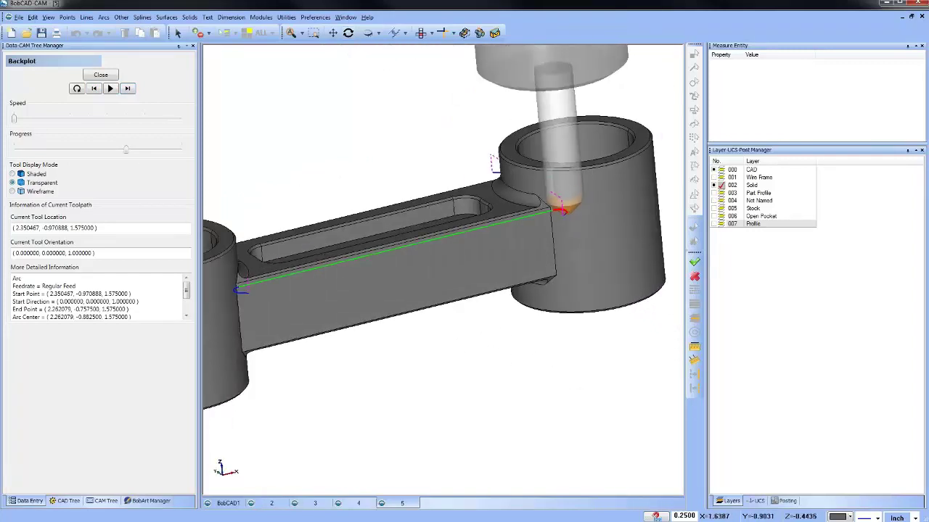
click(129, 89)
click(129, 88)
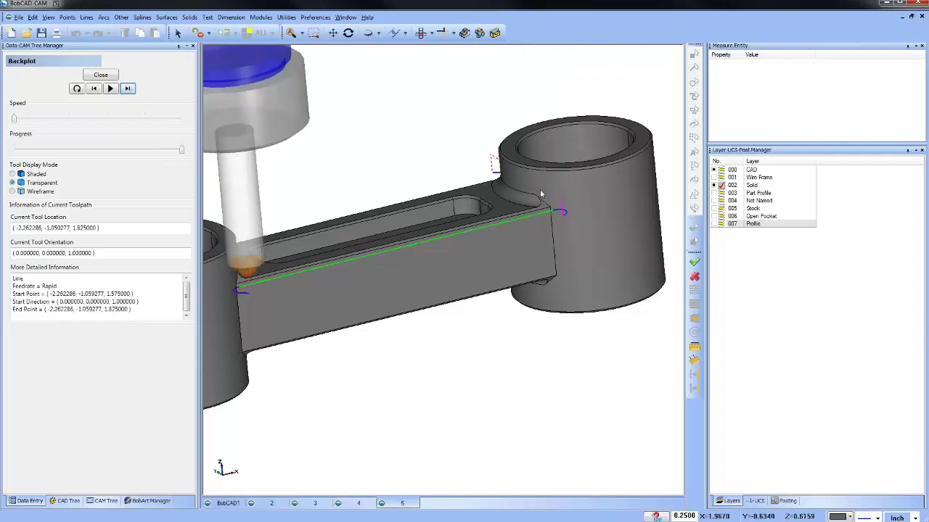
click(106, 81)
click(64, 195)
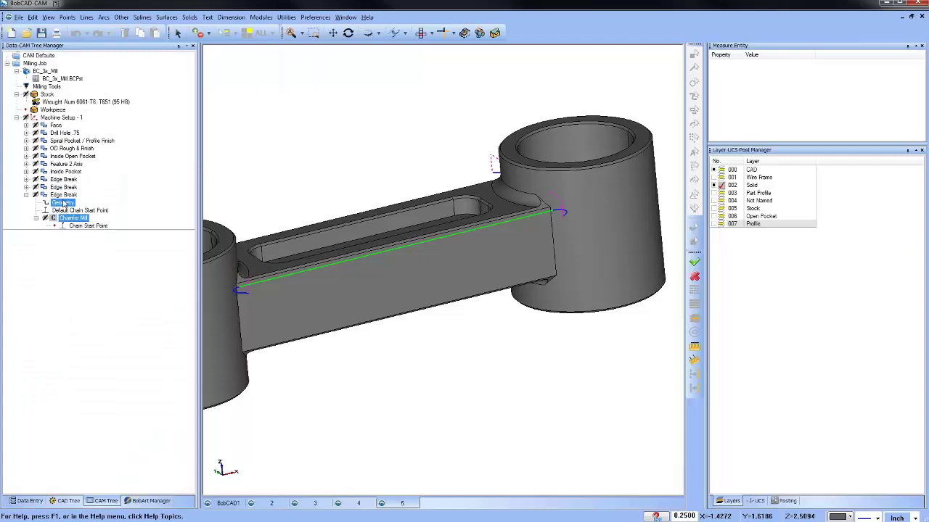
right_click(63, 194)
- Turn on -75% extension at both ends for the third Edge Break and recompute its chamfer toolpath
click(98, 204)
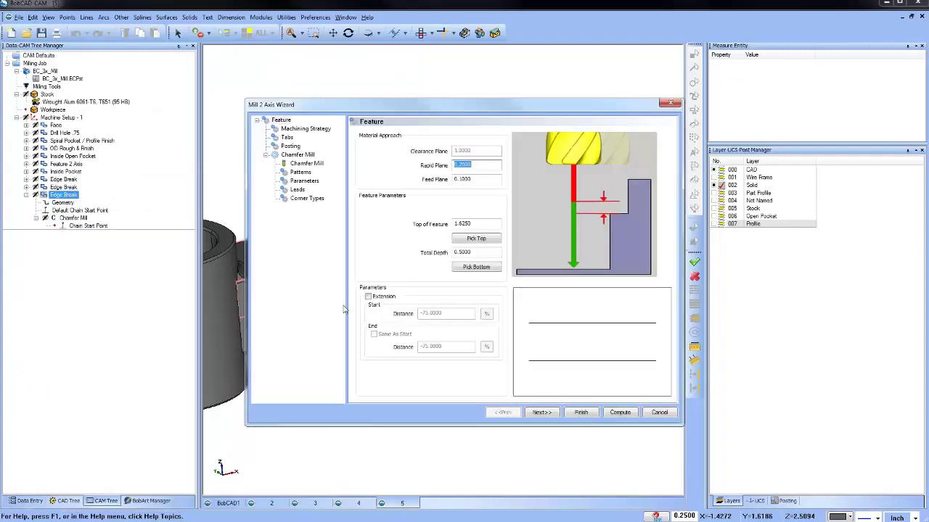
click(368, 297)
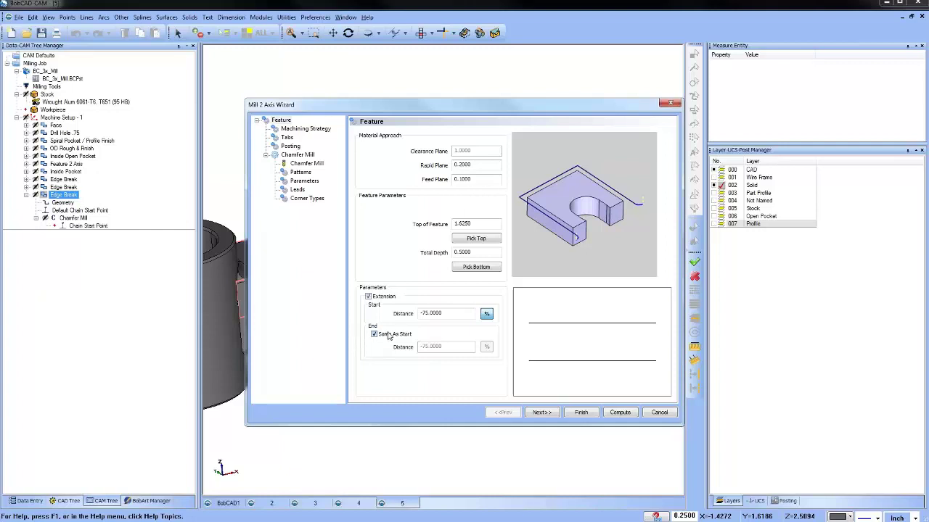
click(622, 412)
click(73, 219)
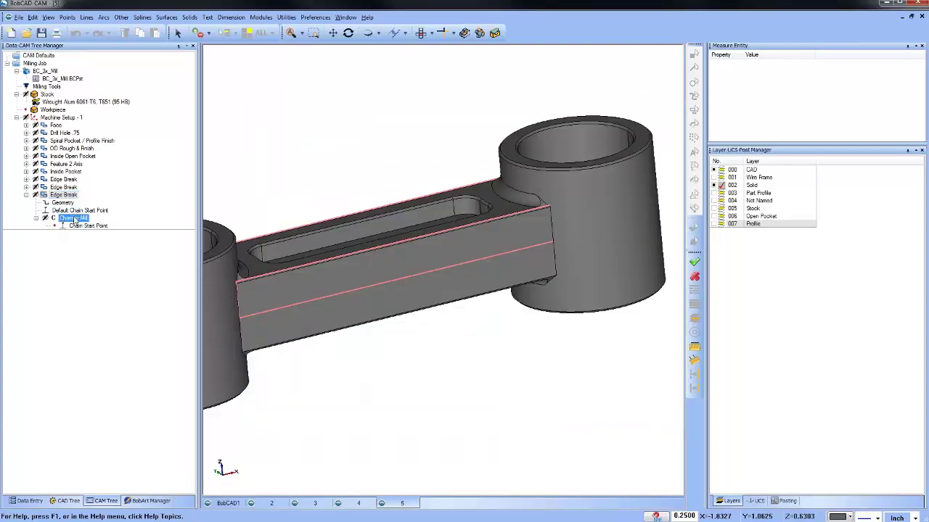
click(85, 226)
middle_drag(383, 244, 435, 256)
scroll(500, 246, down, 3)
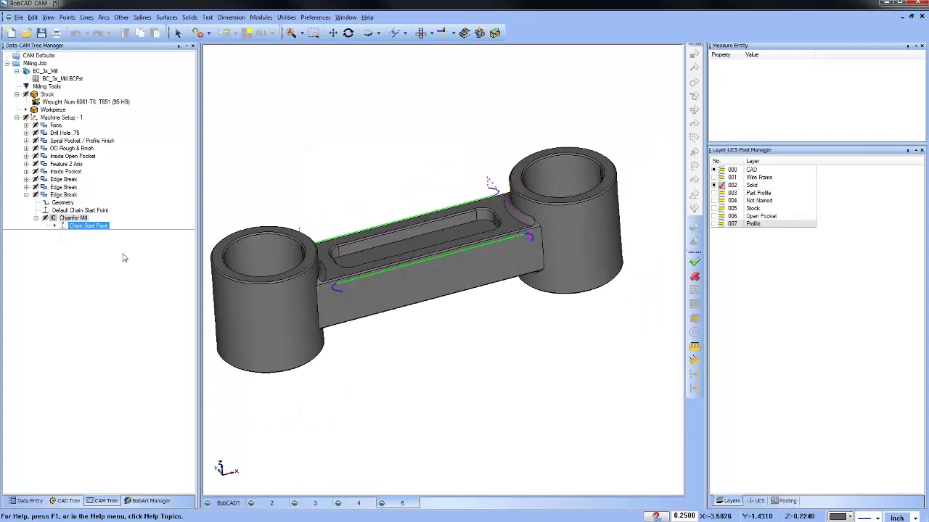
click(74, 218)
right_click(75, 217)
click(123, 240)
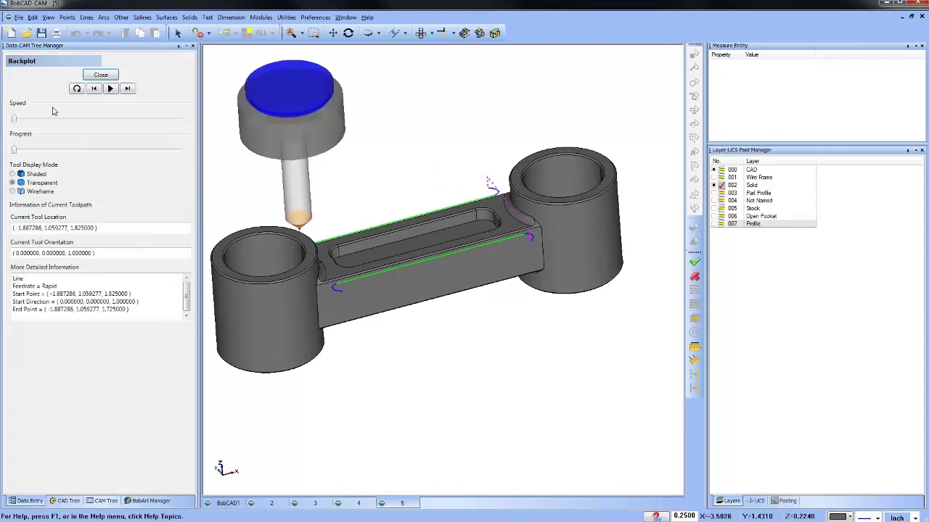
drag(14, 149, 99, 150)
drag(121, 152, 181, 150)
scroll(386, 187, down, 2)
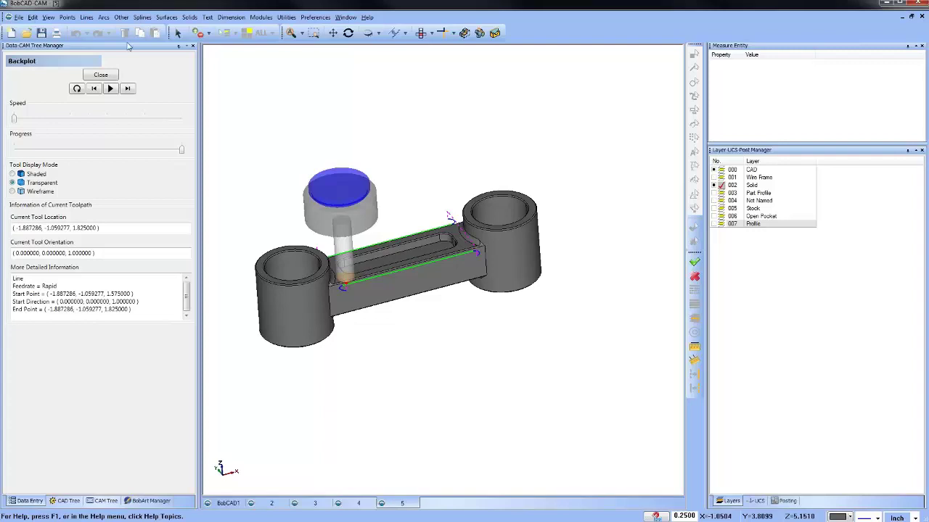
click(105, 75)
middle_drag(388, 259, 448, 341)
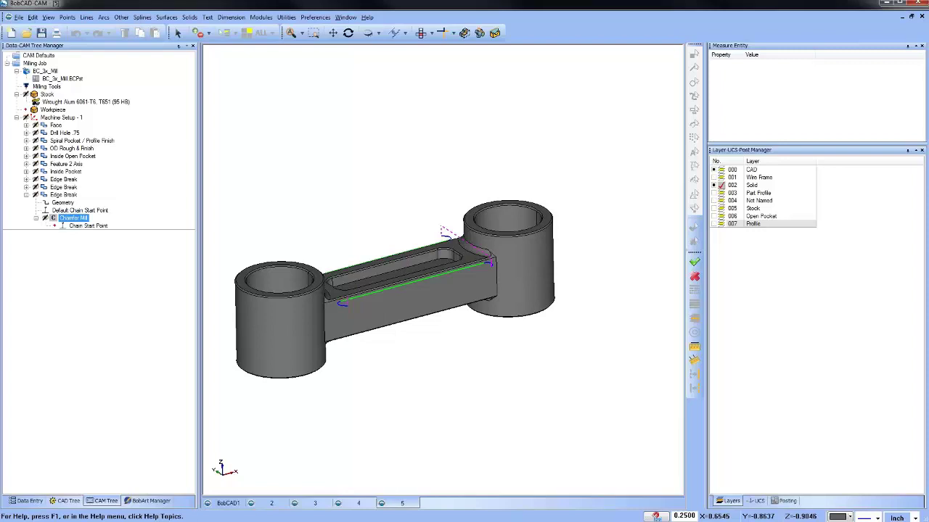
- Open the Chamfer Mill toolpath editor, leaving the Edge Break settings unchanged
click(63, 194)
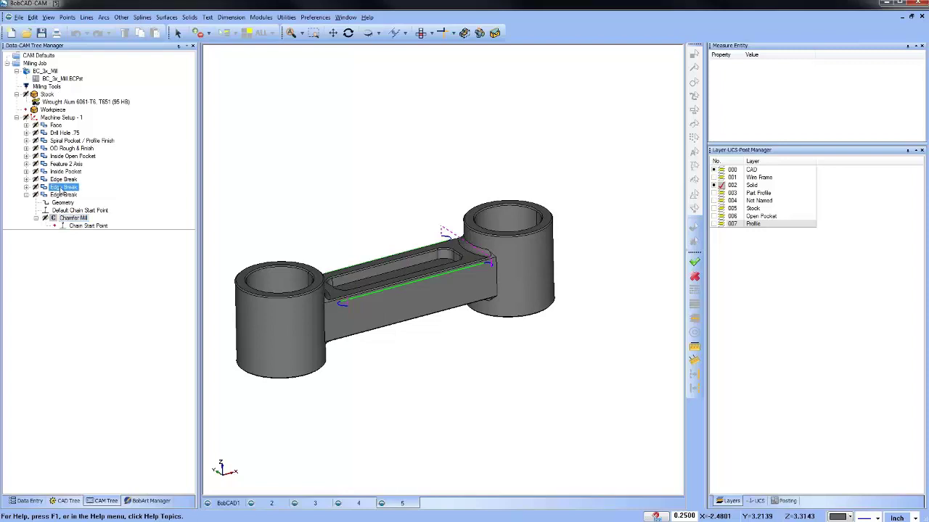
right_click(64, 194)
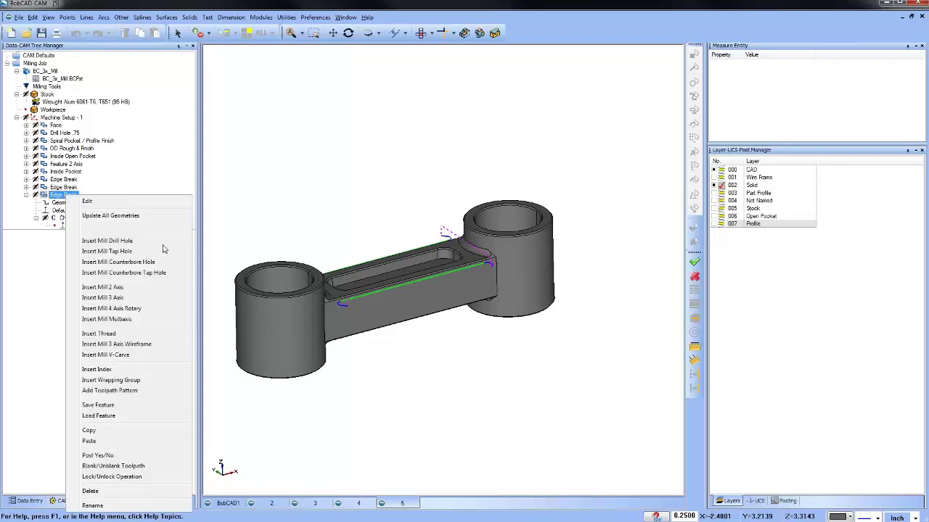
click(173, 201)
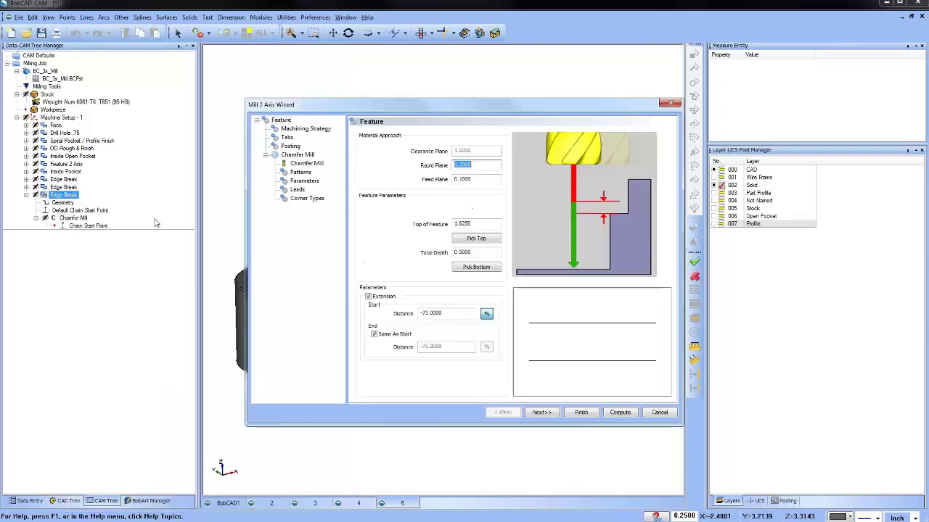
click(659, 412)
click(76, 219)
right_click(79, 225)
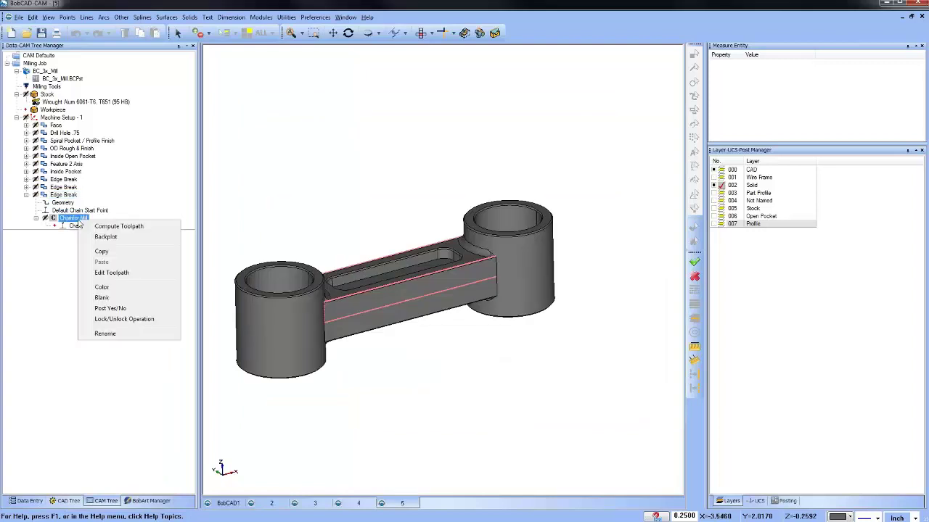
click(134, 274)
- Select the Retract to Rapid Link segment at the right-hand boss
drag(85, 75, 140, 81)
click(132, 103)
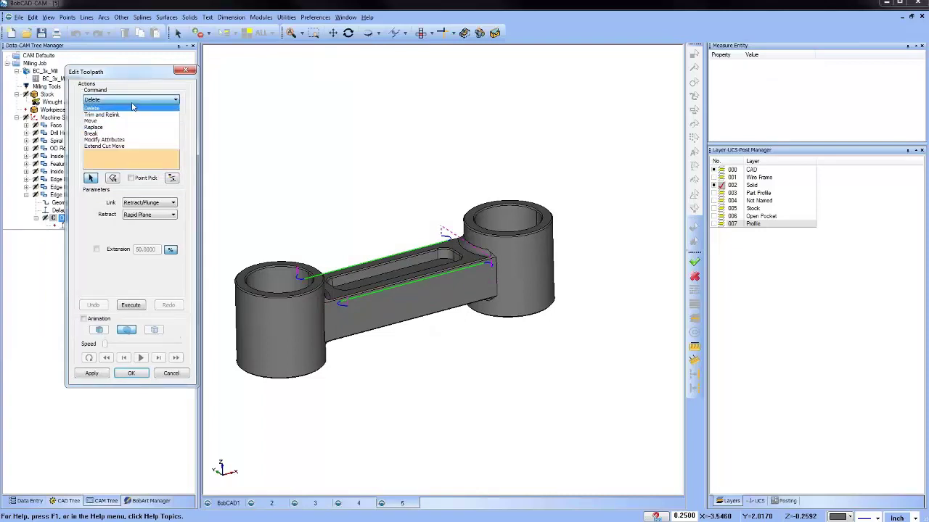
click(134, 80)
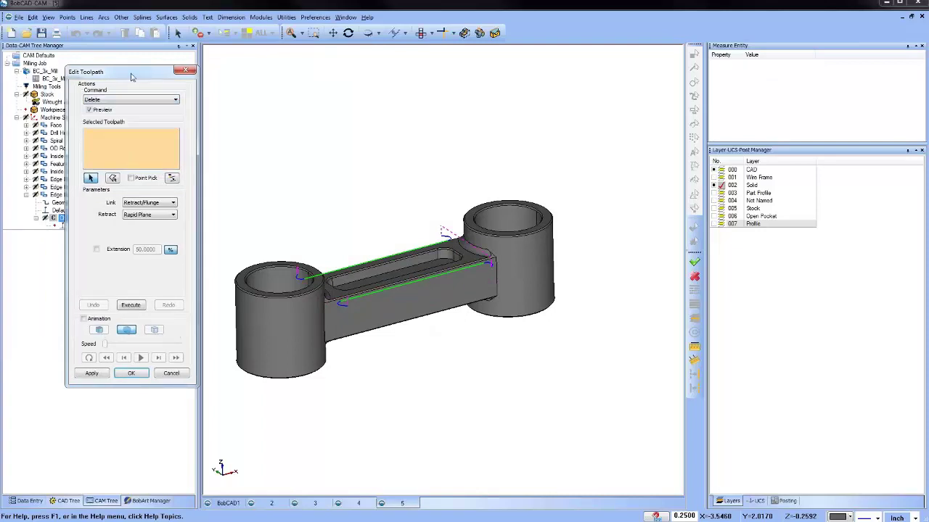
click(445, 235)
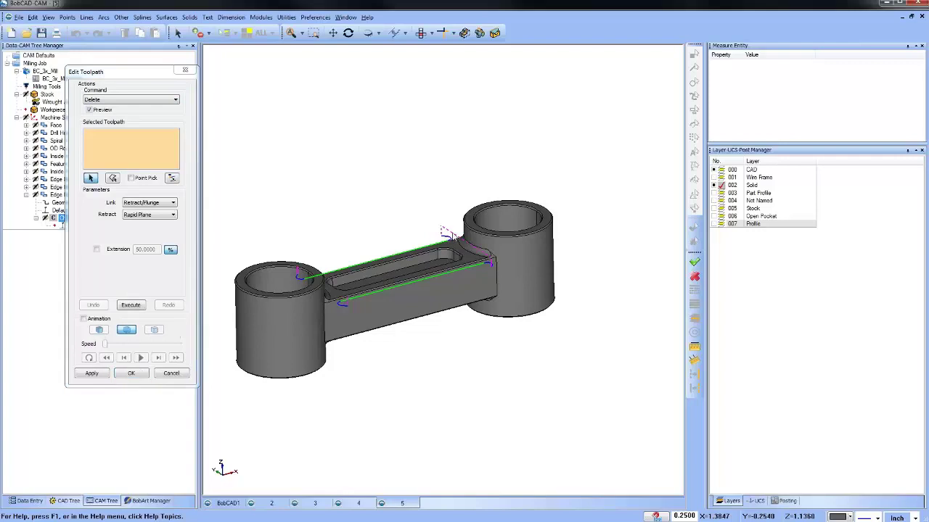
click(484, 248)
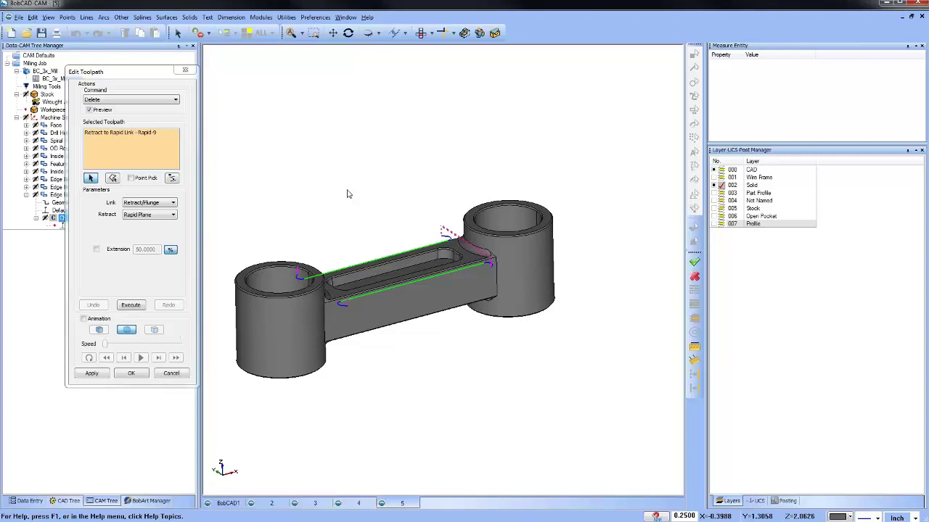
- Move the Retract to Rapid Link up by a 0.7443 Z delta and accept the edit
click(135, 102)
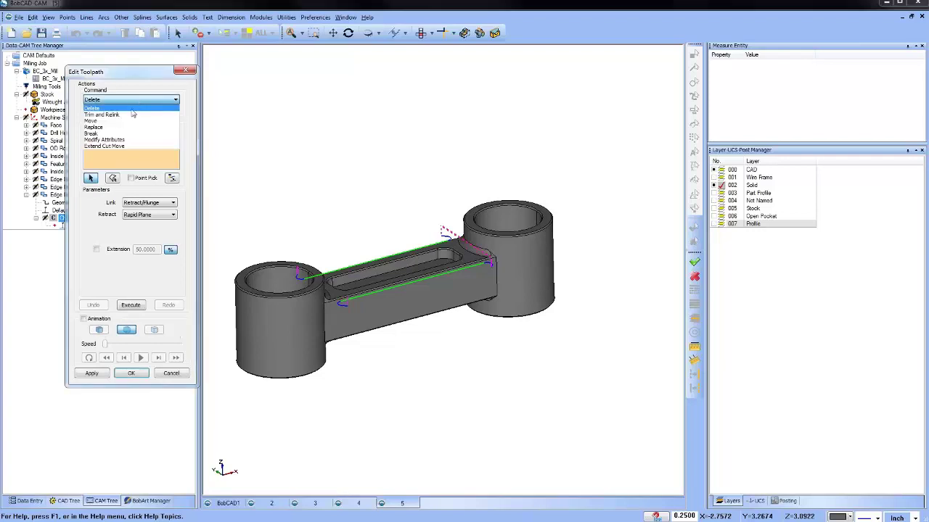
click(129, 139)
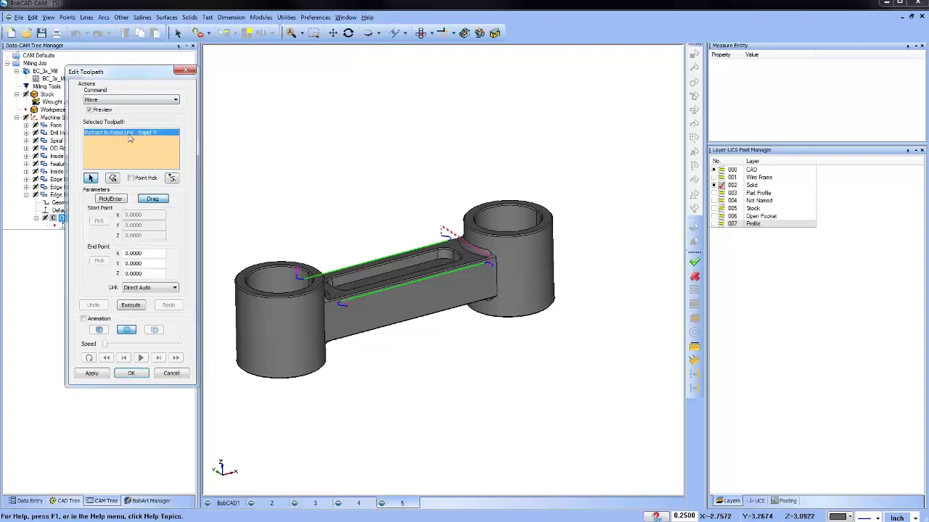
click(151, 201)
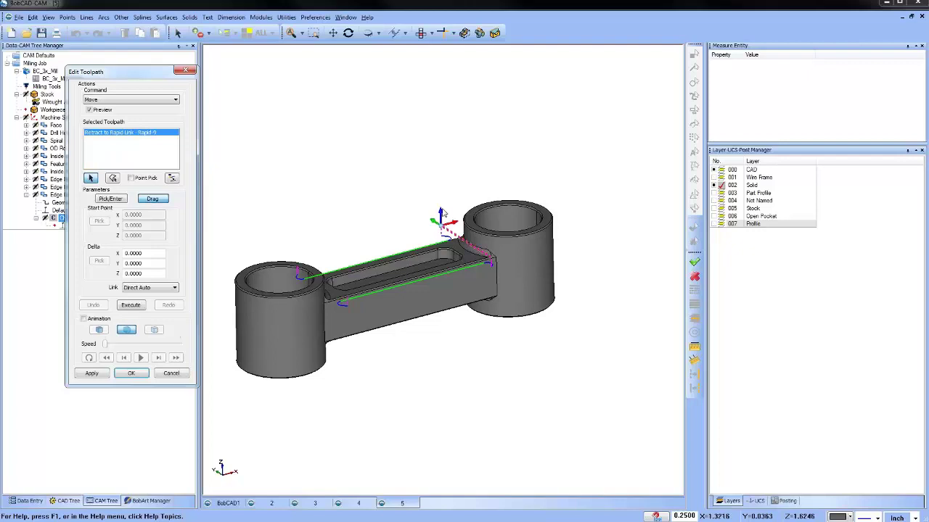
drag(439, 211, 441, 183)
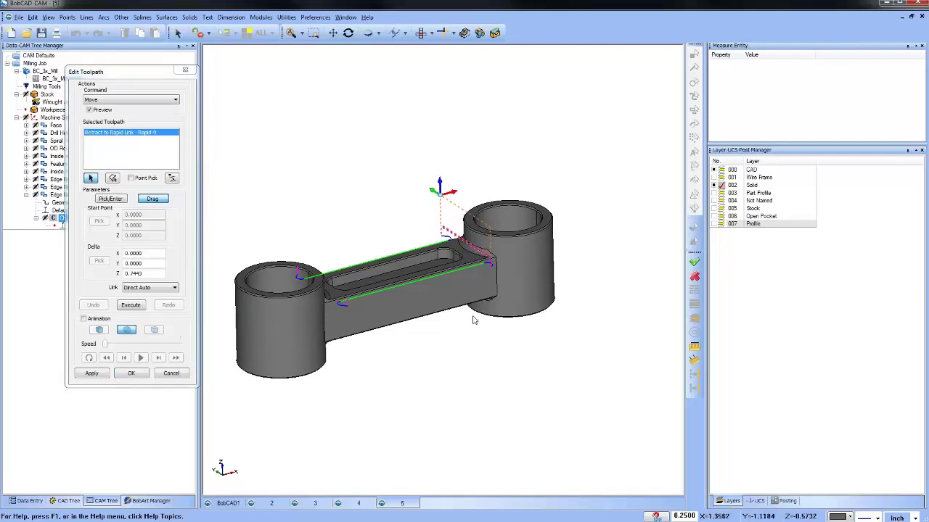
mouse_move(473, 317)
middle_down()
mouse_move(554, 309)
mouse_move(471, 312)
middle_up()
click(132, 306)
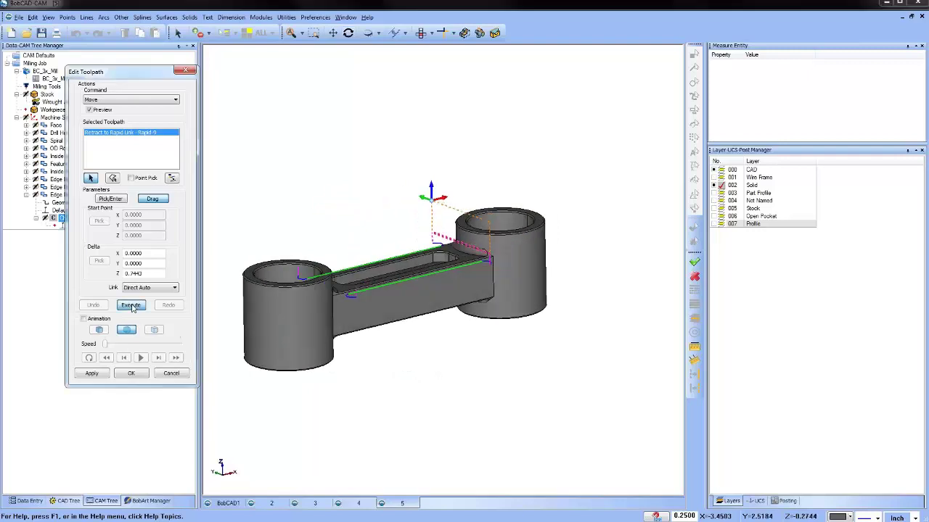
click(131, 373)
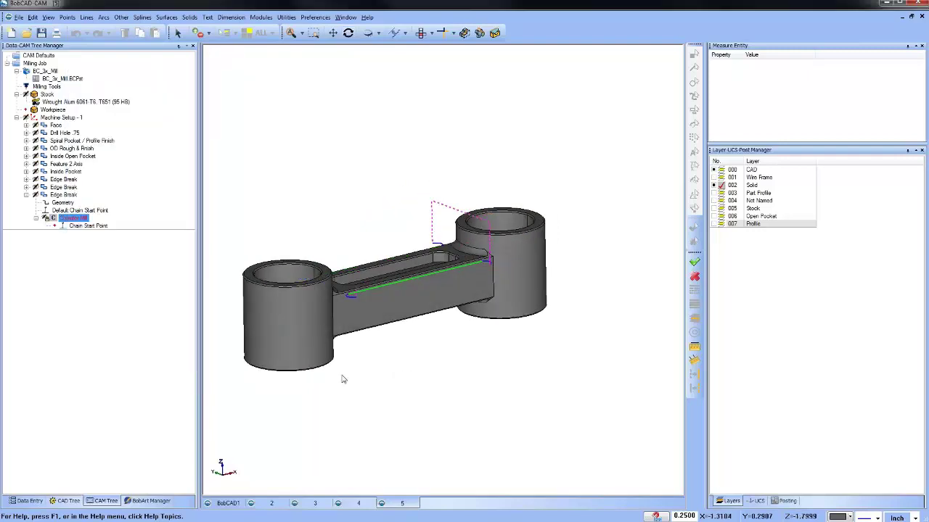
right_click(73, 218)
click(103, 234)
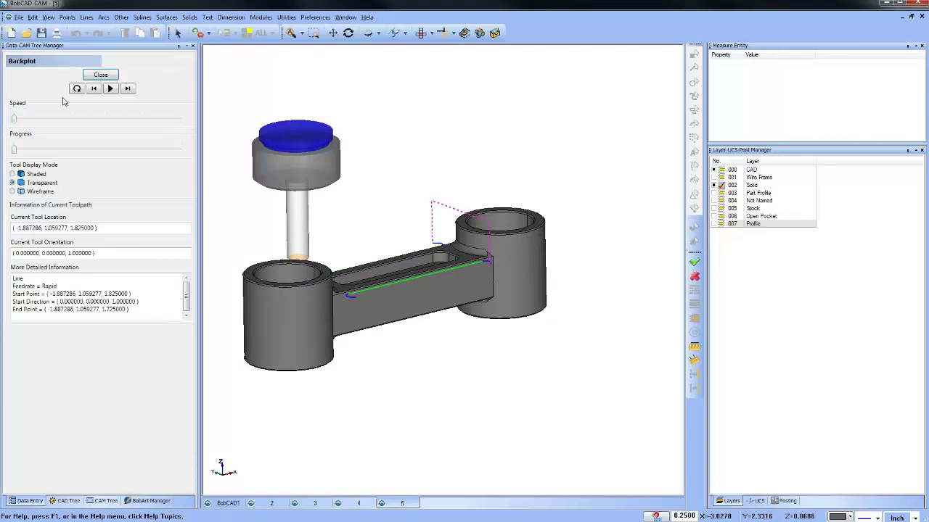
click(128, 89)
click(128, 89)
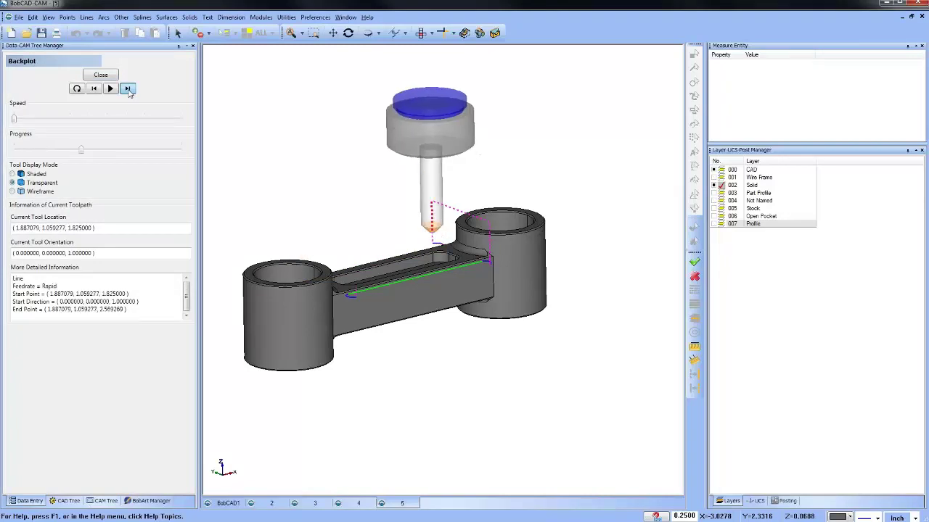
click(127, 88)
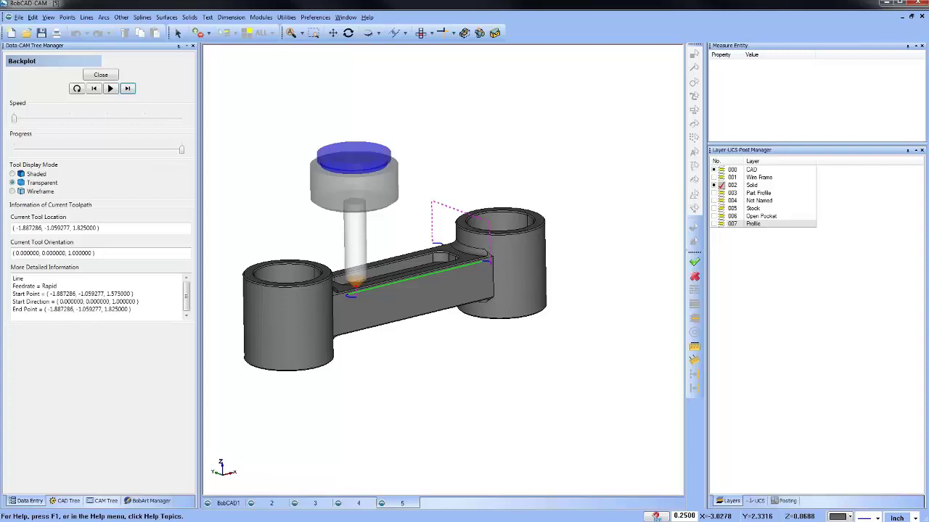
- Close the backplot and review OD Rough & Finish, Inside Open Pocket and Feature 2 Axis
click(101, 75)
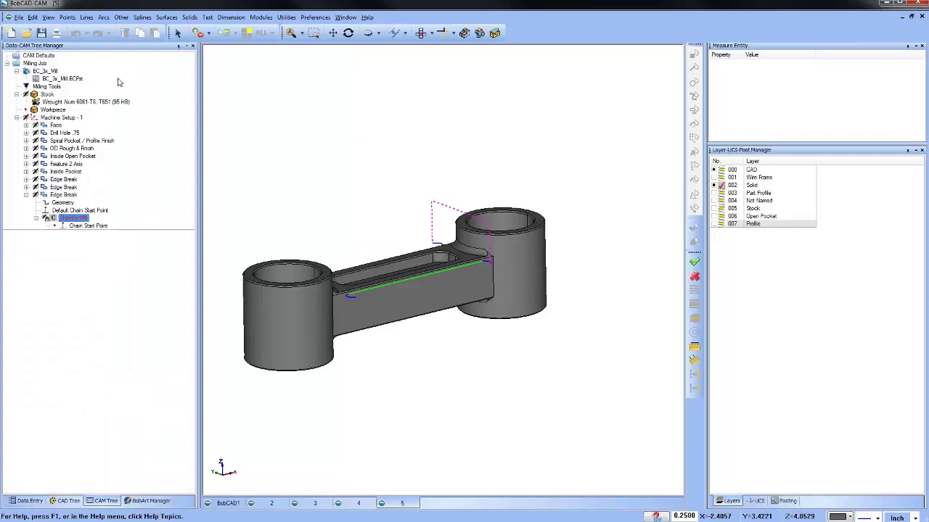
click(87, 226)
click(76, 225)
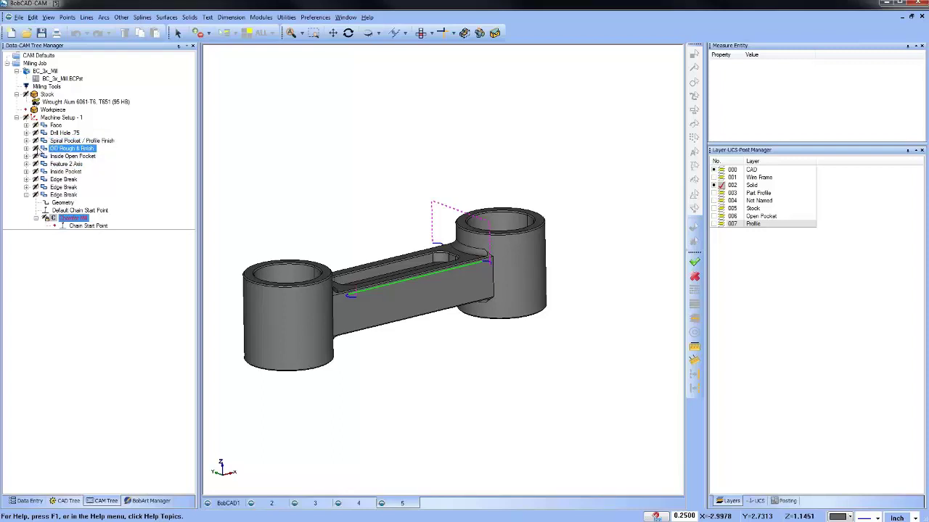
click(26, 148)
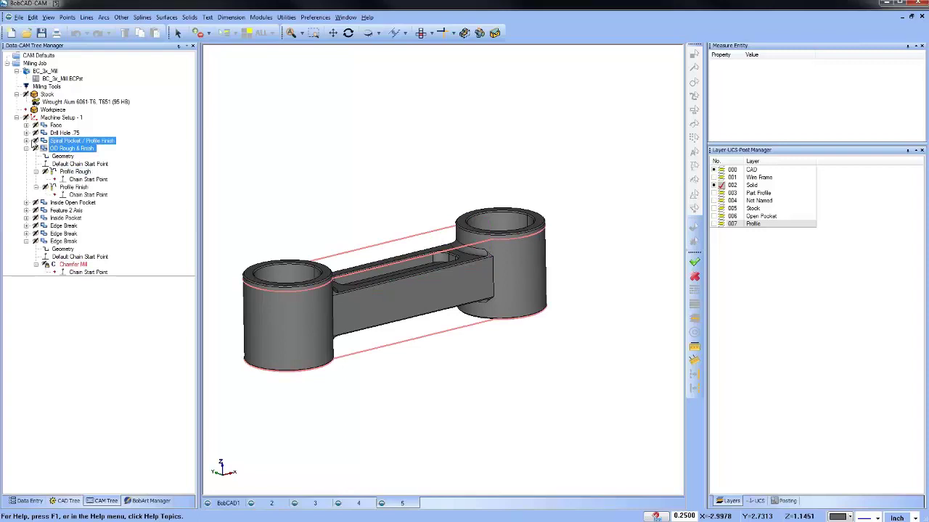
click(26, 147)
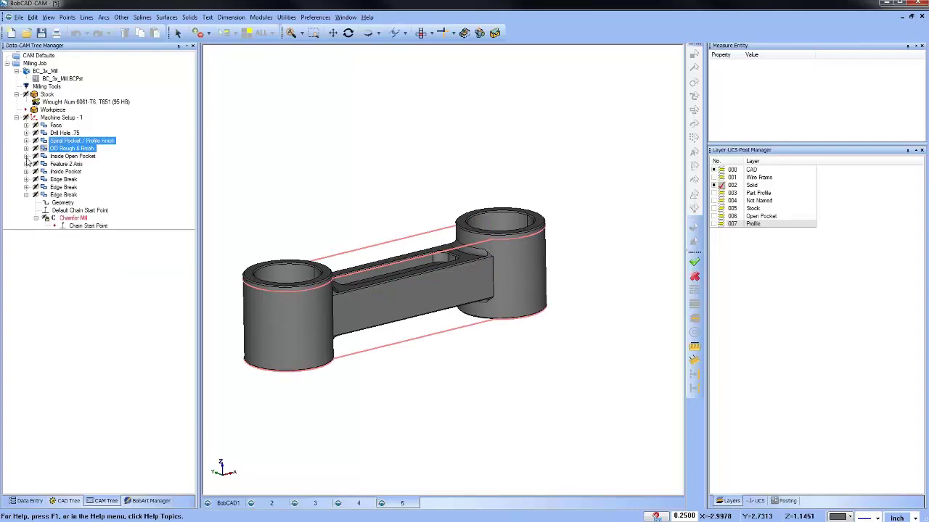
click(26, 156)
click(26, 157)
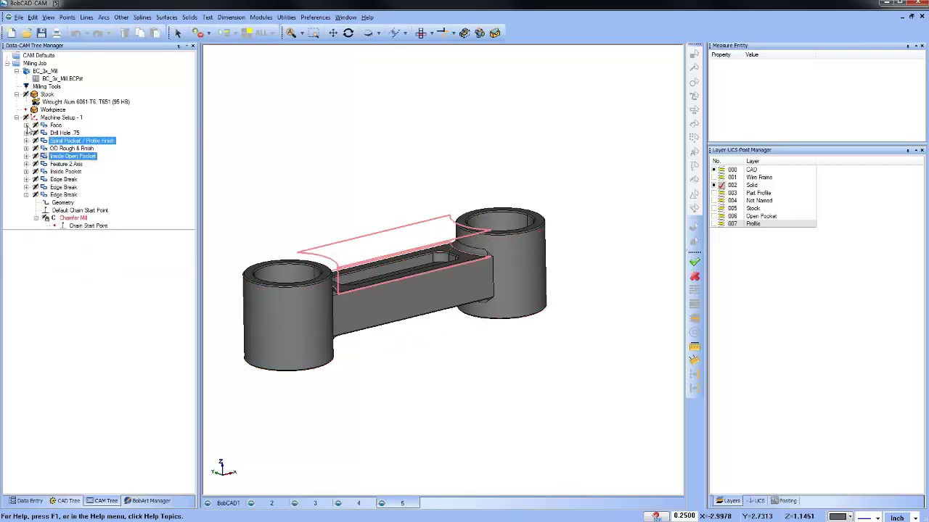
click(26, 163)
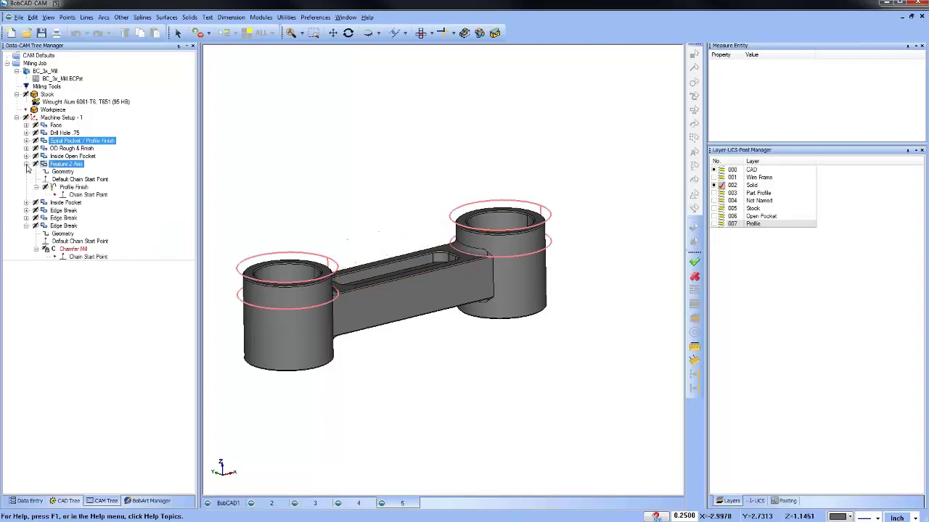
click(27, 164)
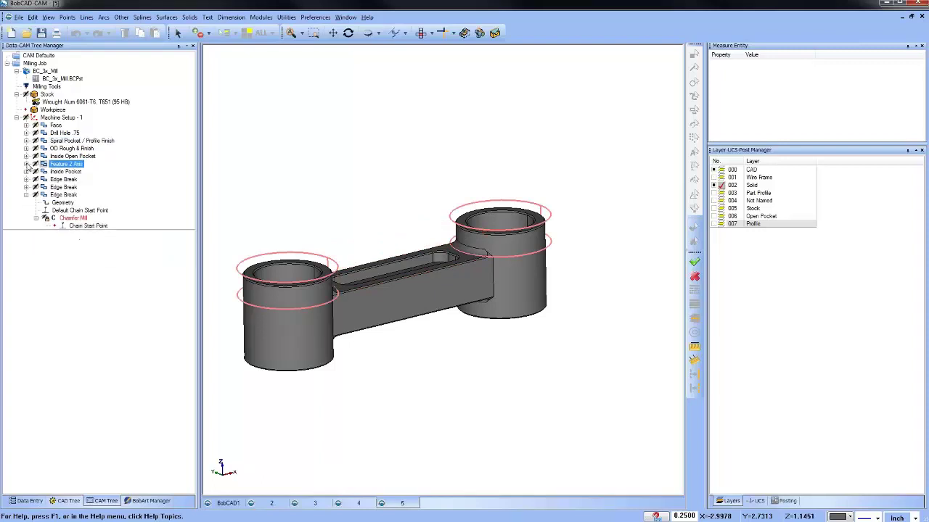
- Preview Inside Pocket and Edge Break, then show Spiral Pocket's green spirals in both bosses
click(58, 172)
click(69, 140)
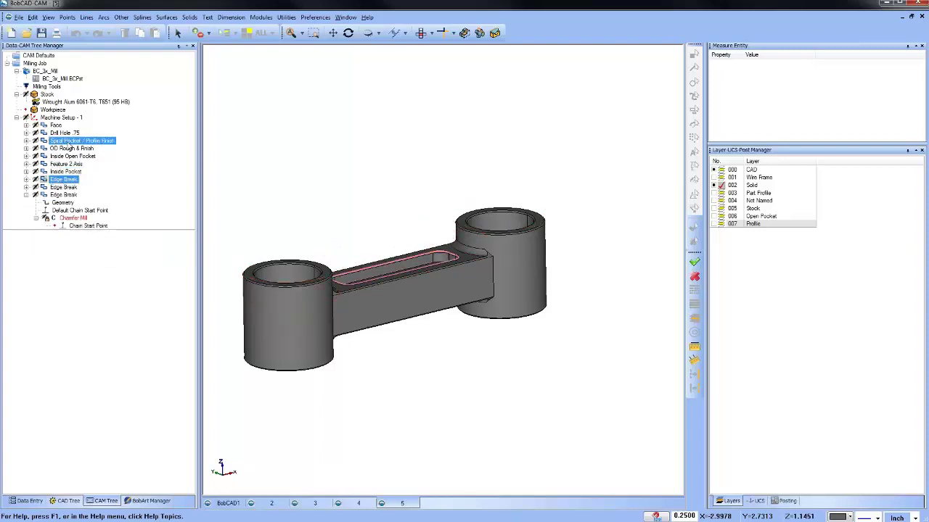
click(69, 148)
click(26, 148)
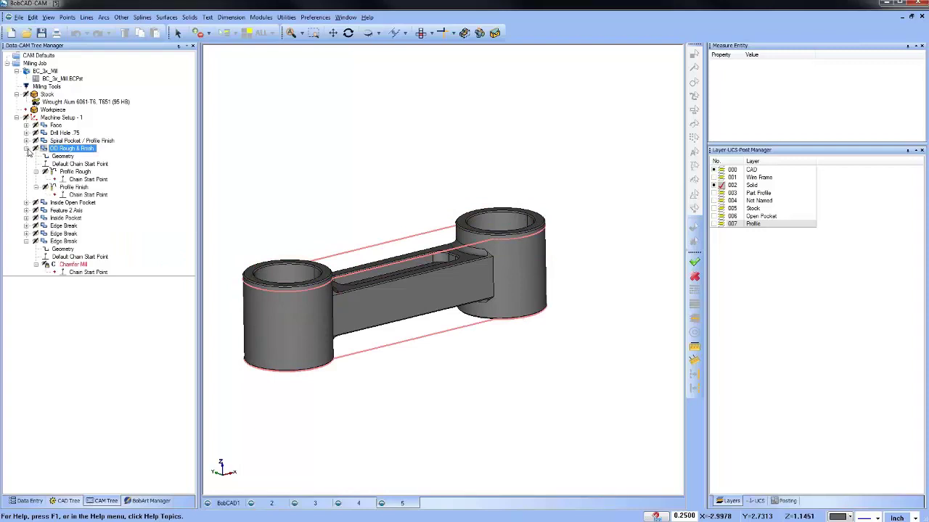
click(75, 172)
click(26, 148)
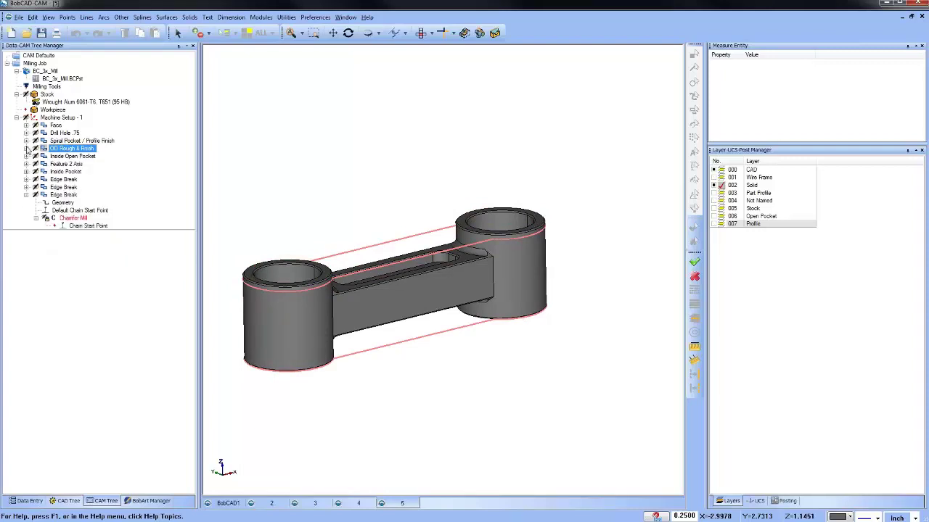
click(26, 141)
click(67, 164)
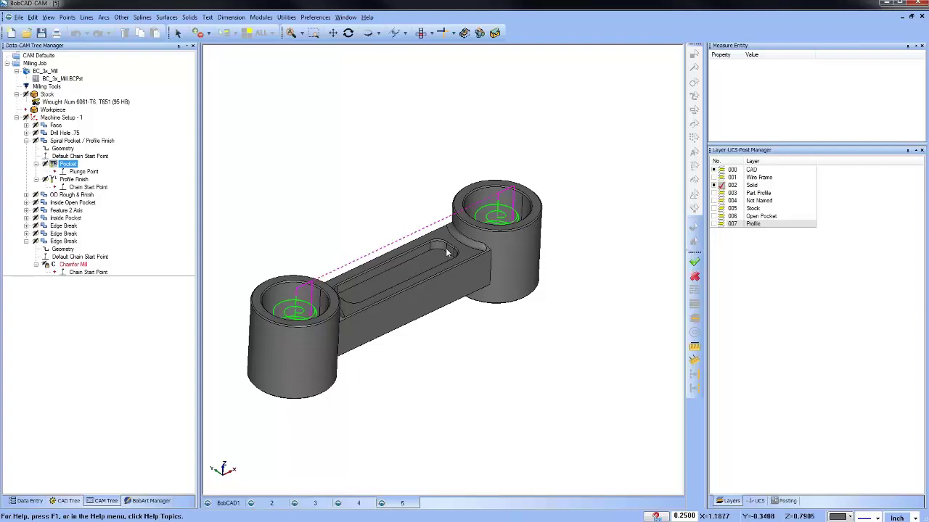
- Toggle the Pocket operation's lock and display the Chamfer Mill edge-break toolpath
right_click(67, 166)
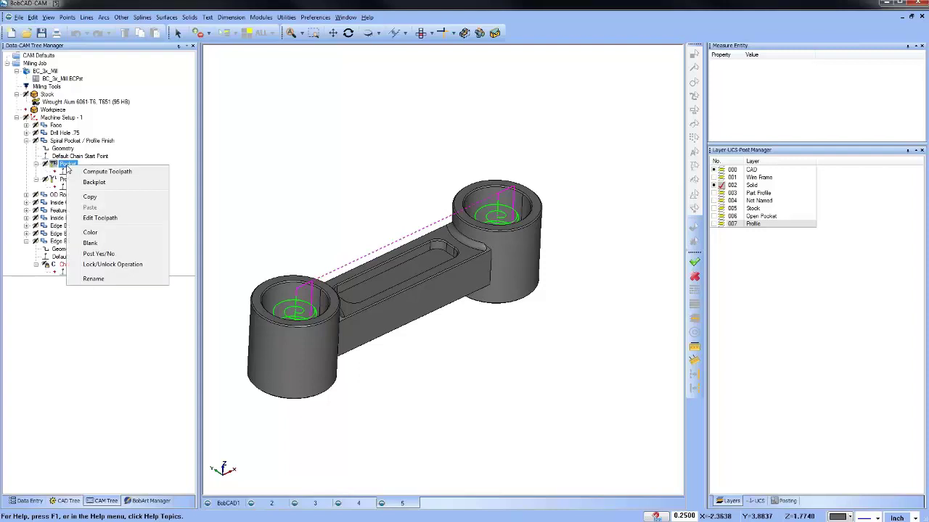
click(130, 265)
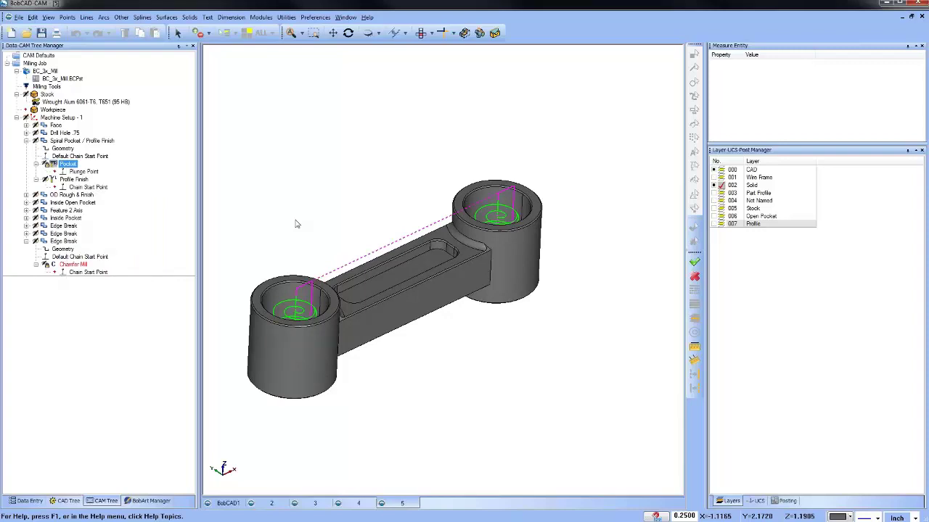
right_click(75, 266)
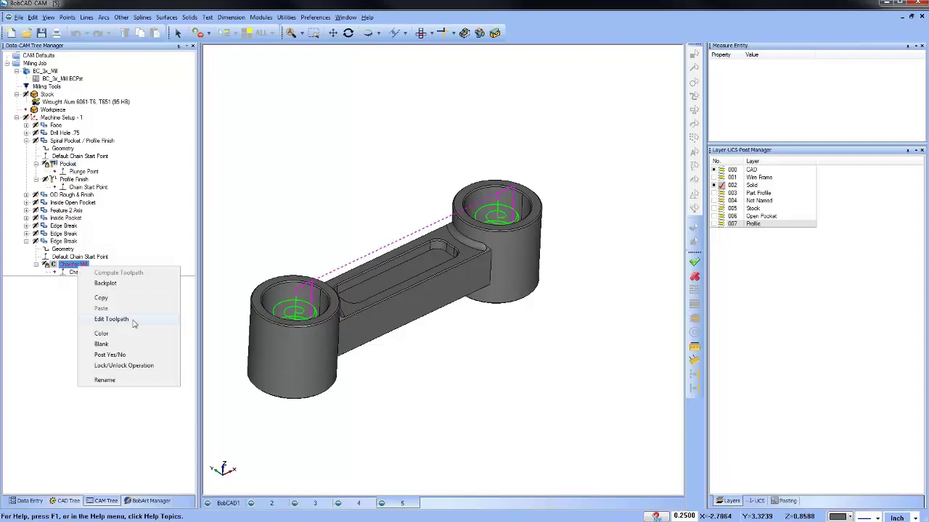
click(77, 266)
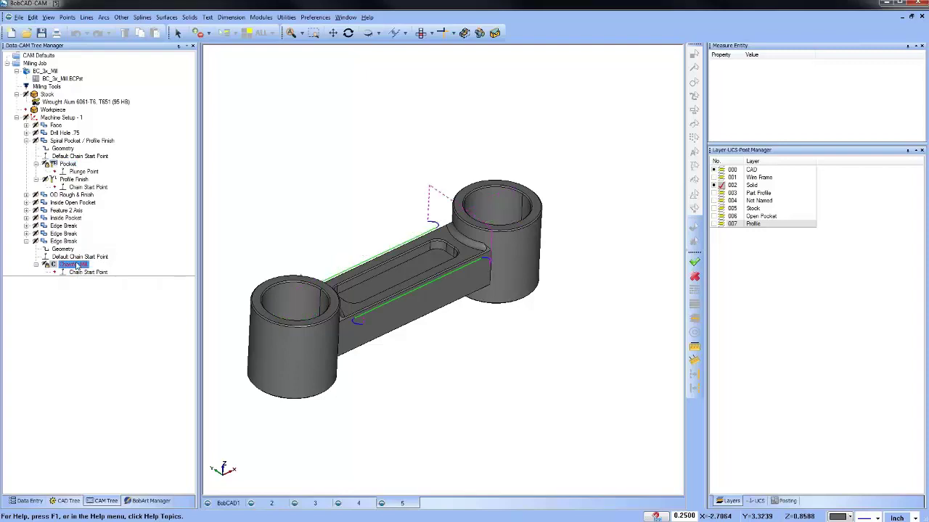
- Open and cancel the Chamfer Mill toolpath editor, then unlock the operation
right_click(76, 266)
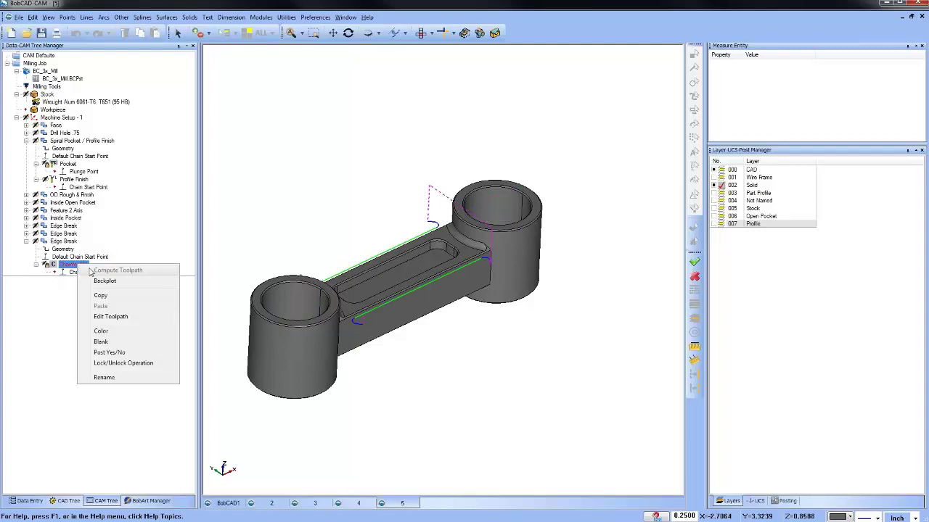
click(124, 313)
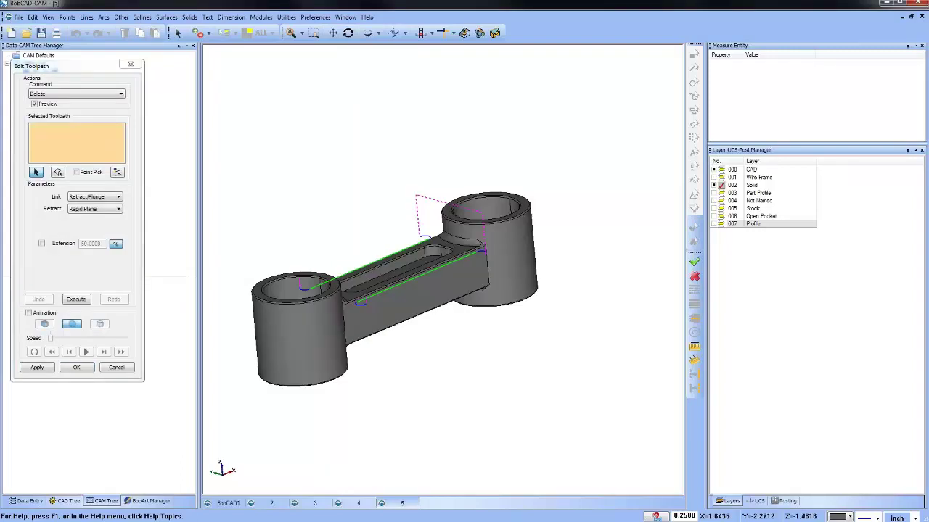
click(117, 368)
right_click(69, 266)
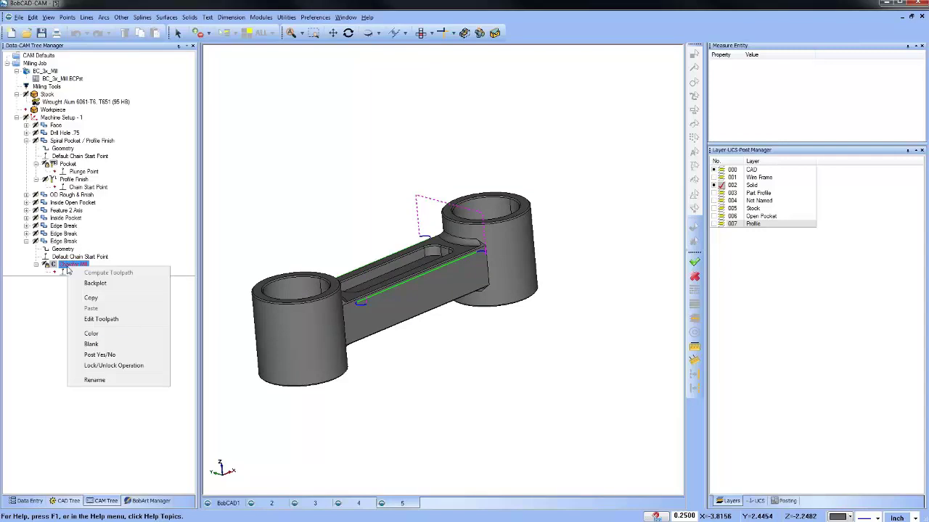
click(120, 367)
- Recompute the Chamfer Mill toolpath and inspect its passes along both web edges from Top view
right_click(69, 265)
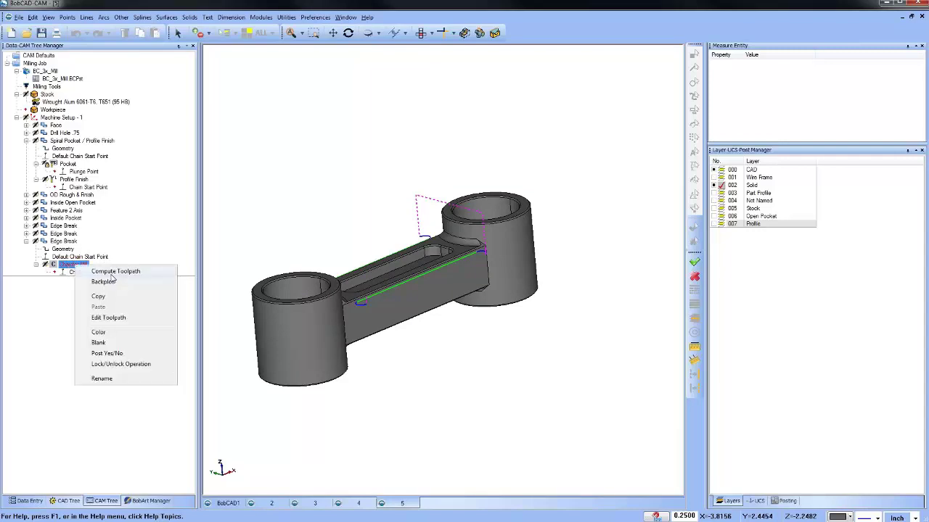
click(268, 350)
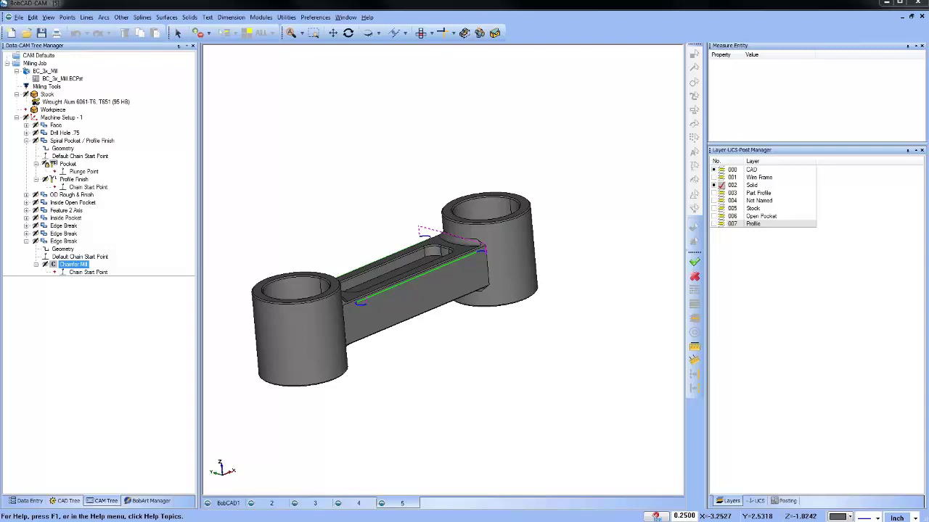
click(75, 101)
right_click(357, 141)
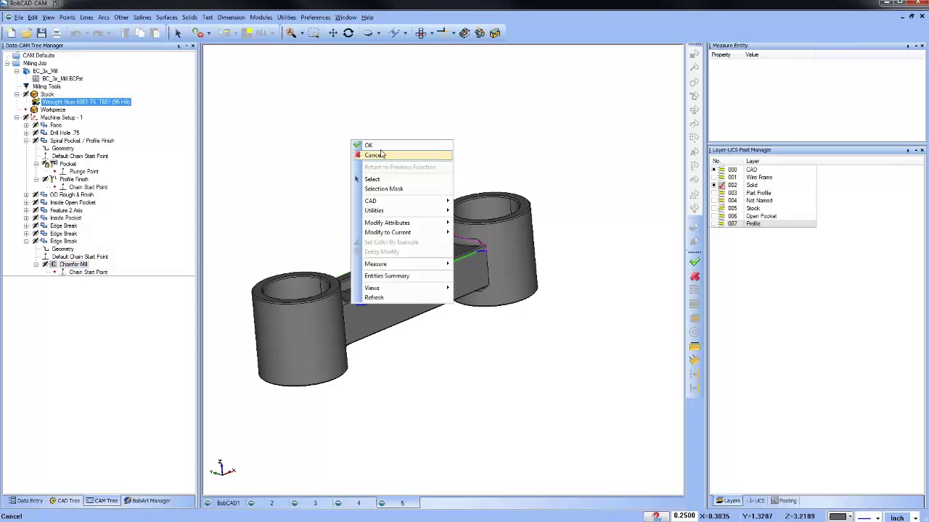
key(Escape)
click(419, 33)
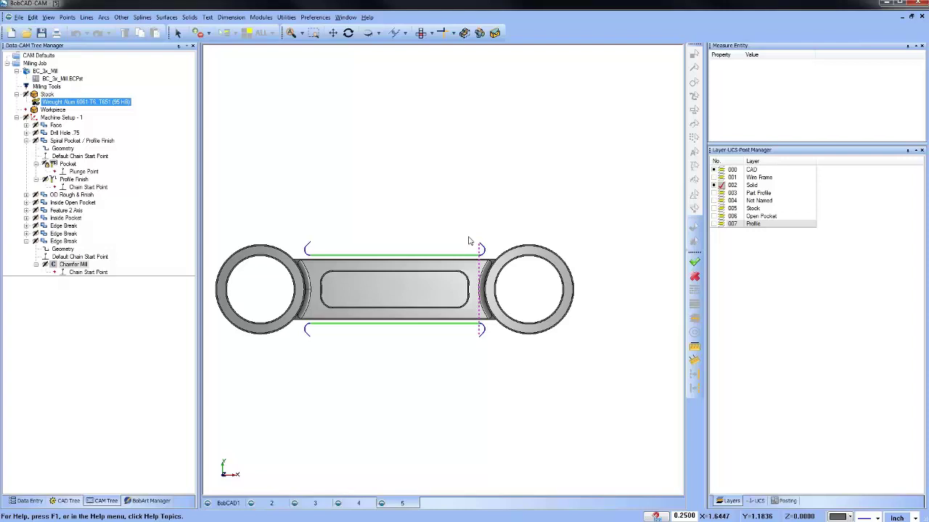
- Sketch a single point inside the connecting rod's slot
click(67, 16)
click(79, 33)
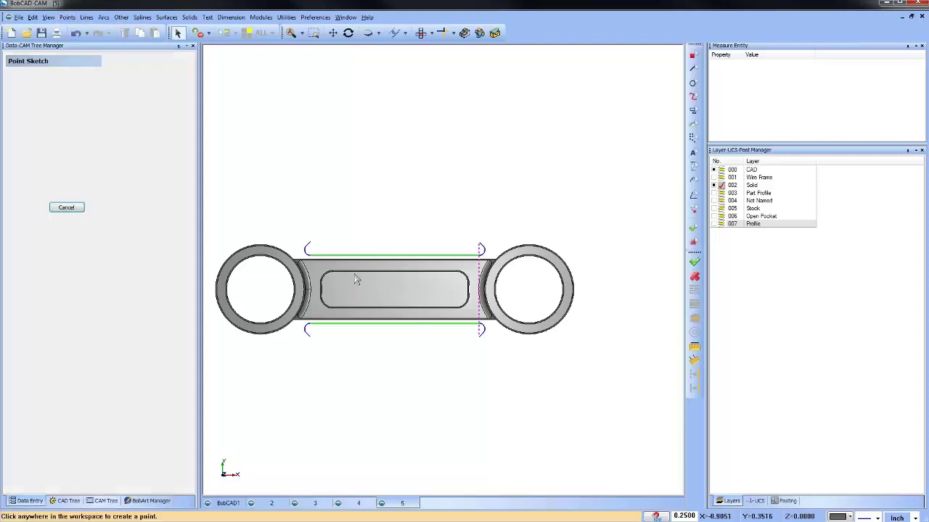
click(350, 289)
right_click(377, 199)
click(404, 210)
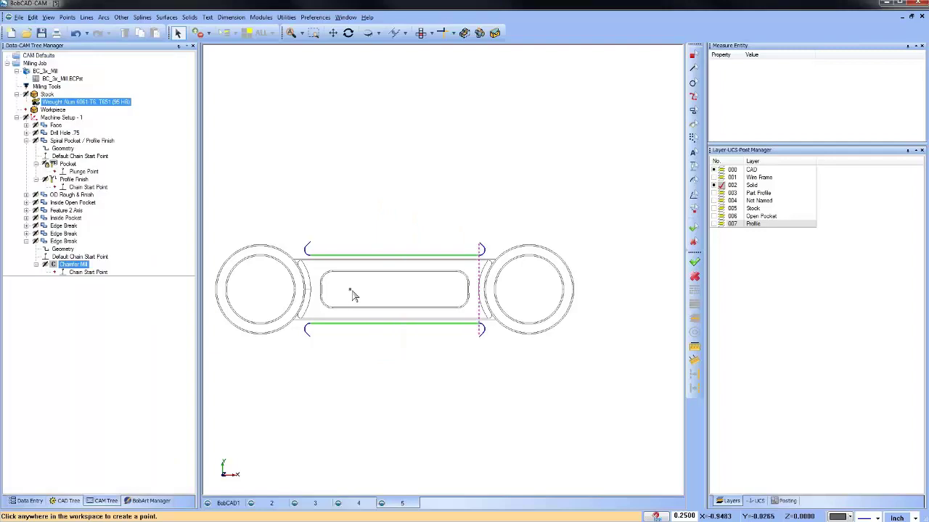
- Review the Inside Open Pocket toolpath, then display the Inside Pocket's pocket toolpath in the slot
click(66, 164)
ctrl+click(72, 202)
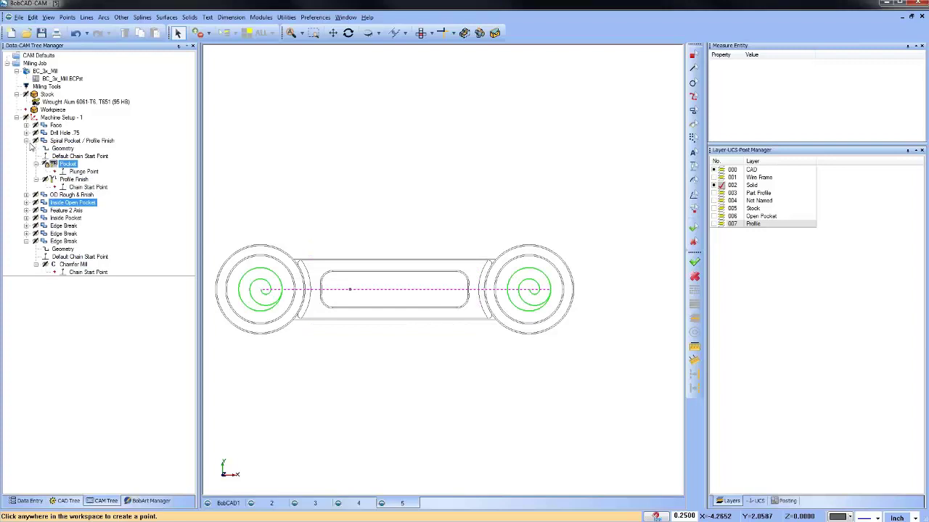
click(26, 140)
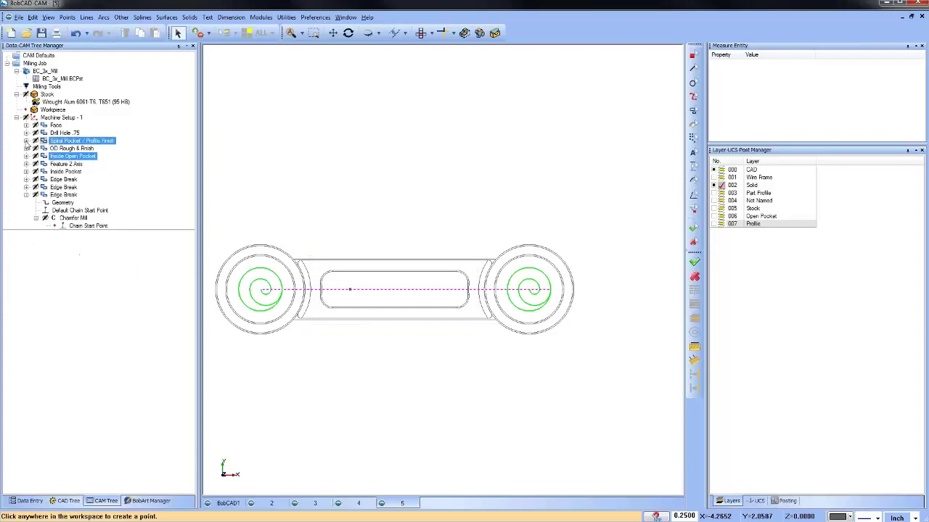
click(69, 156)
click(26, 156)
click(67, 179)
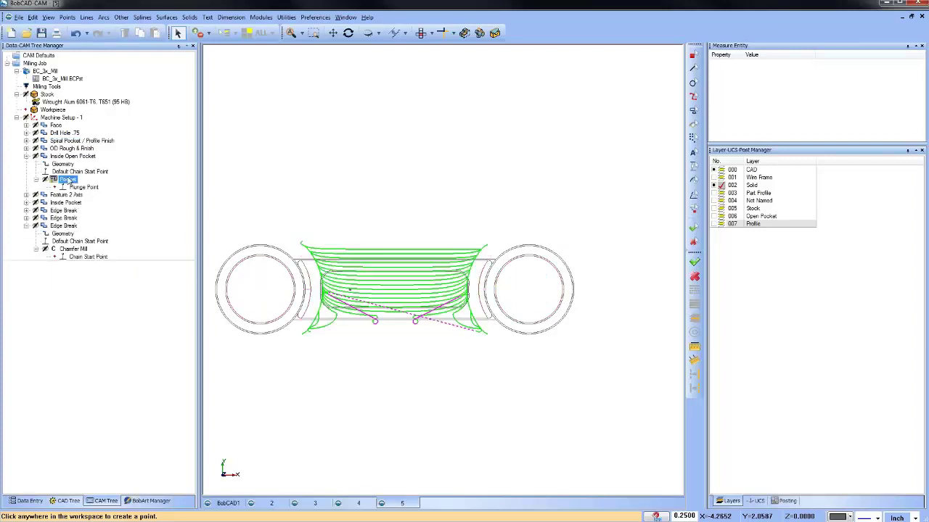
click(27, 196)
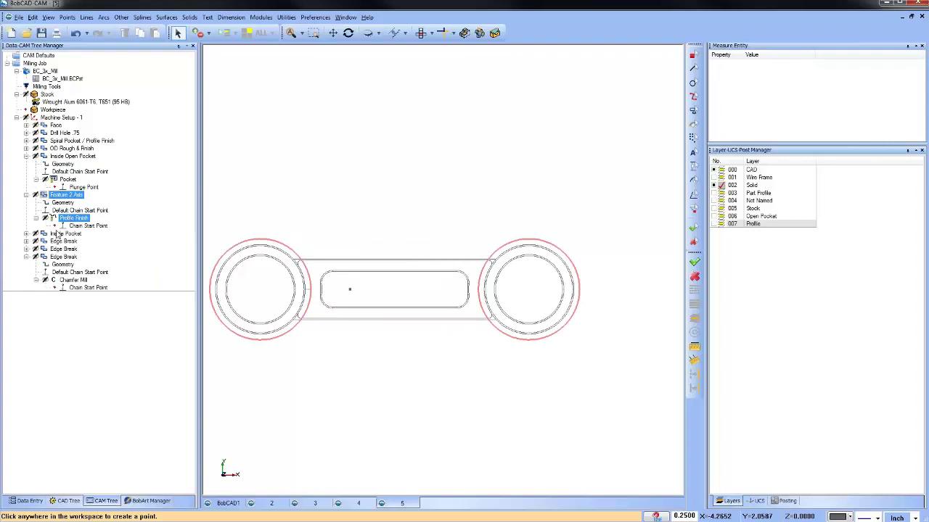
click(26, 233)
click(67, 257)
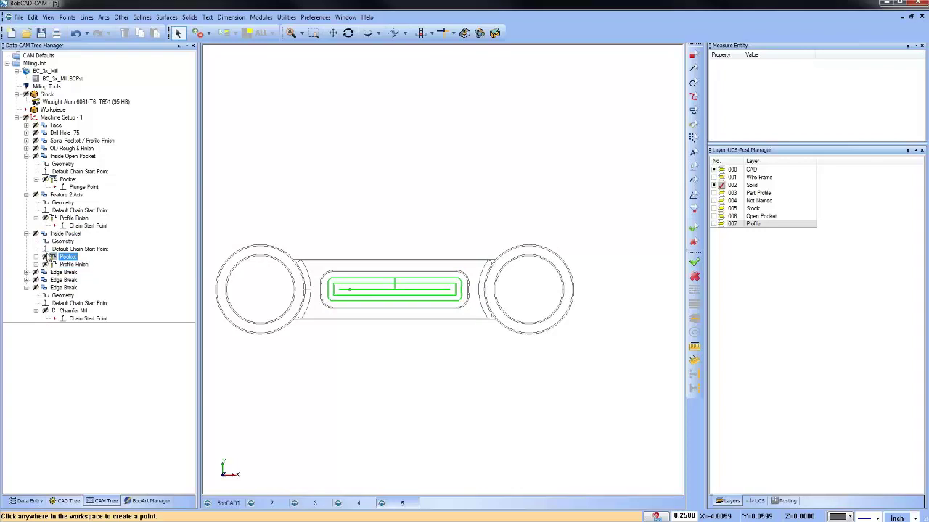
- Make the new slot point the Inside Pocket pocket's plunge point and recompute that toolpath
click(37, 258)
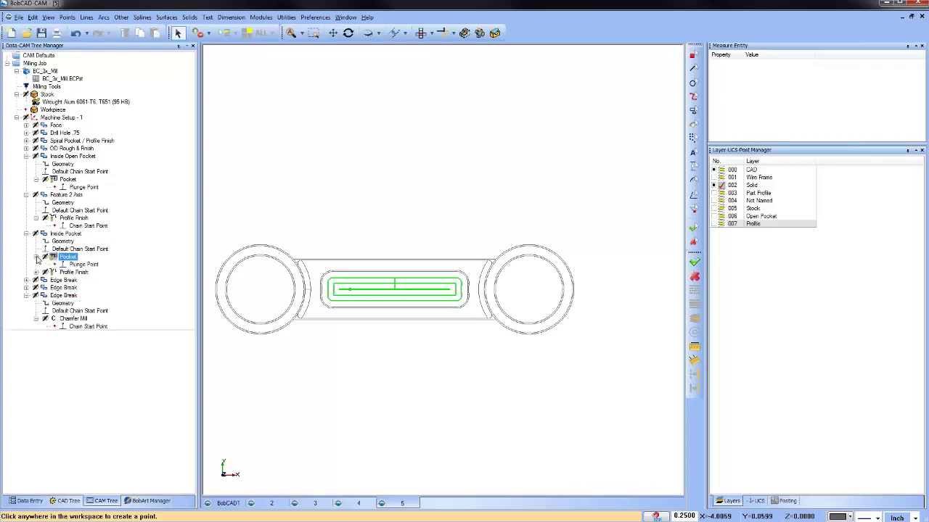
right_click(97, 266)
click(122, 273)
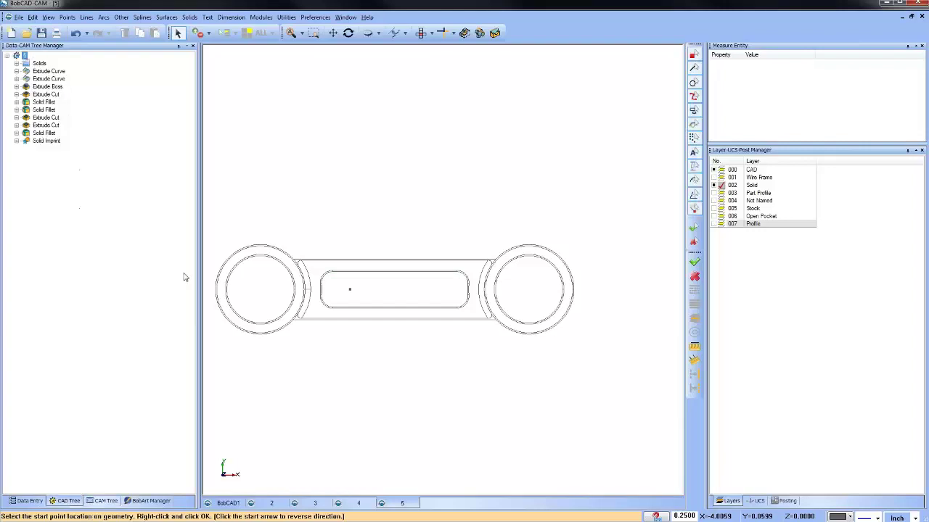
click(349, 289)
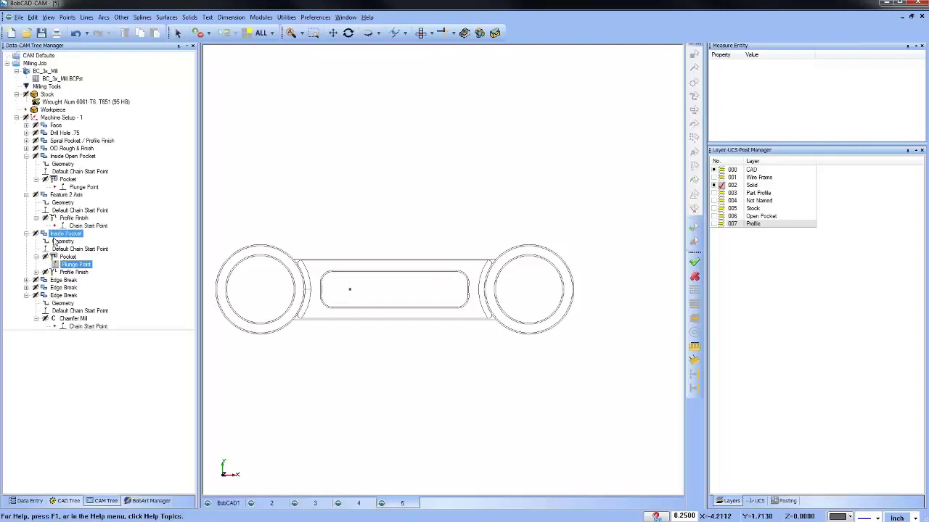
right_click(70, 257)
click(99, 263)
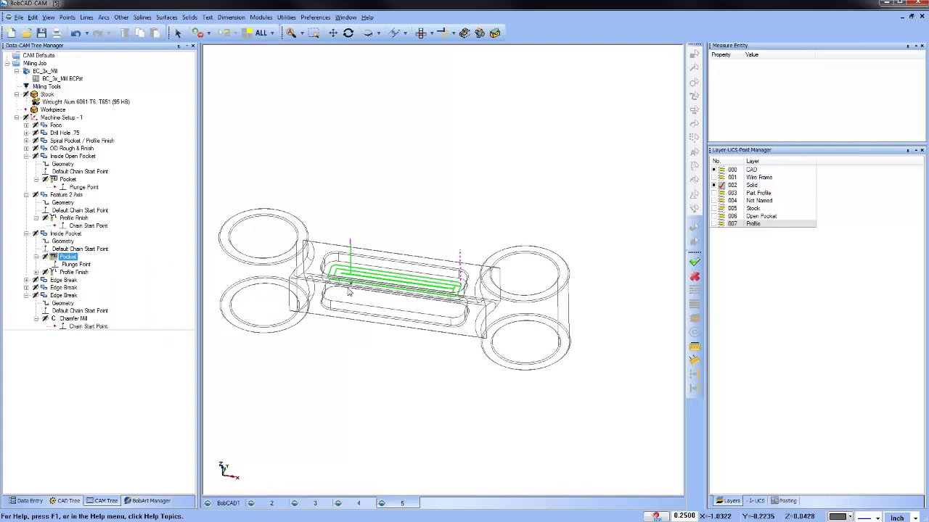
click(74, 272)
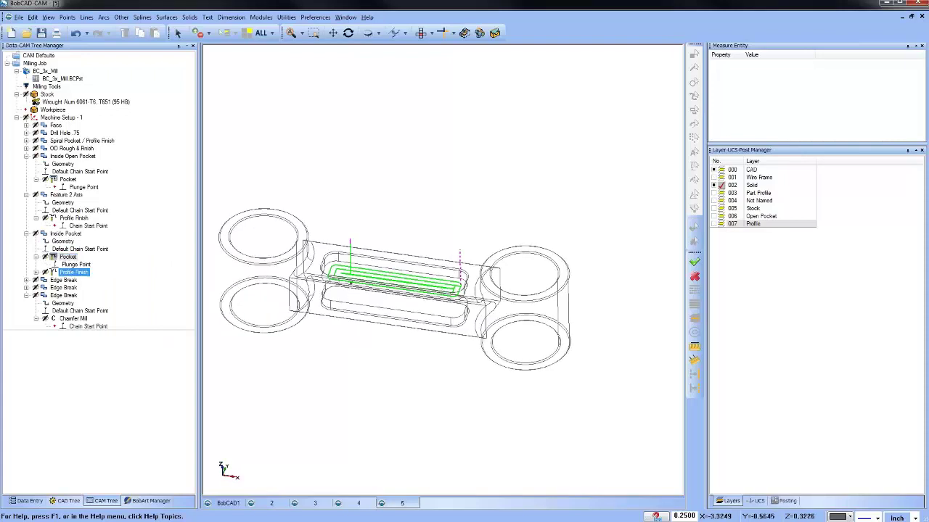
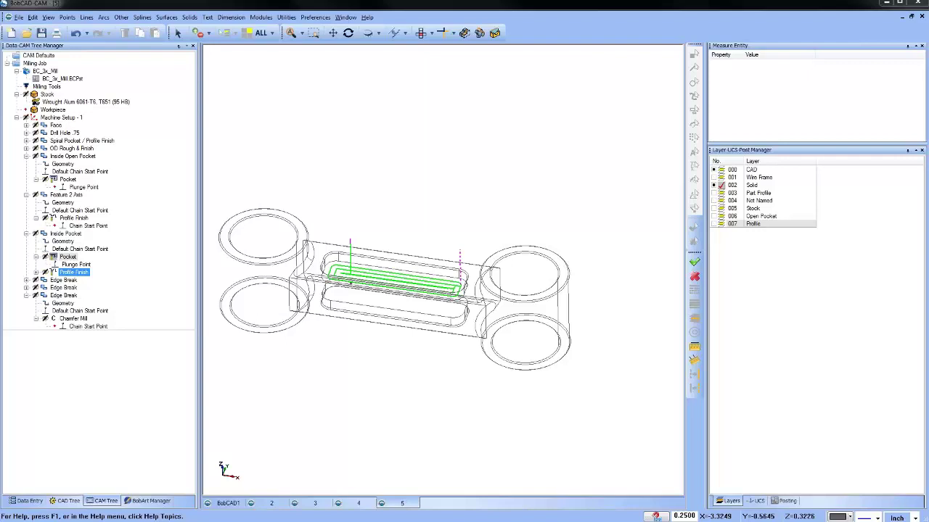
- Collapse the Inside Open Pocket, Feature 2 Axis and Inside Pocket features in the CAM Tree
click(65, 194)
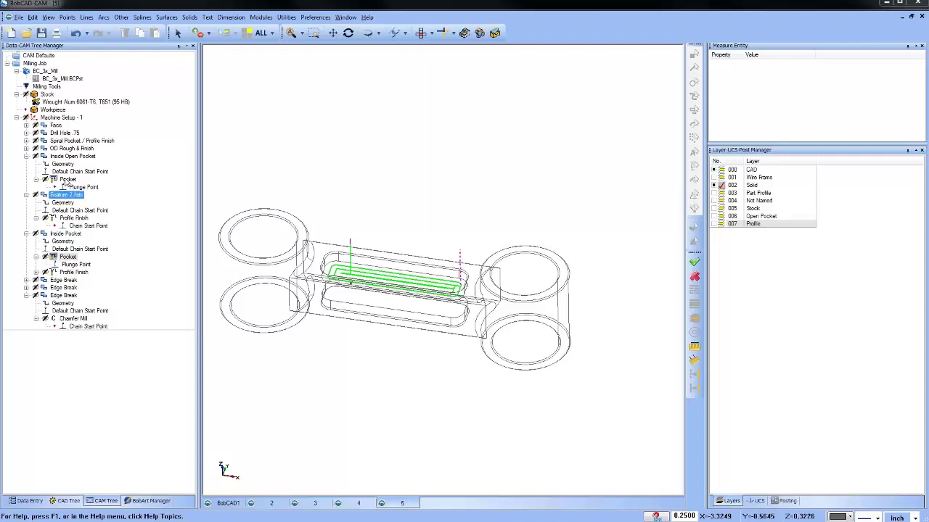
click(71, 148)
ctrl+click(26, 156)
click(26, 163)
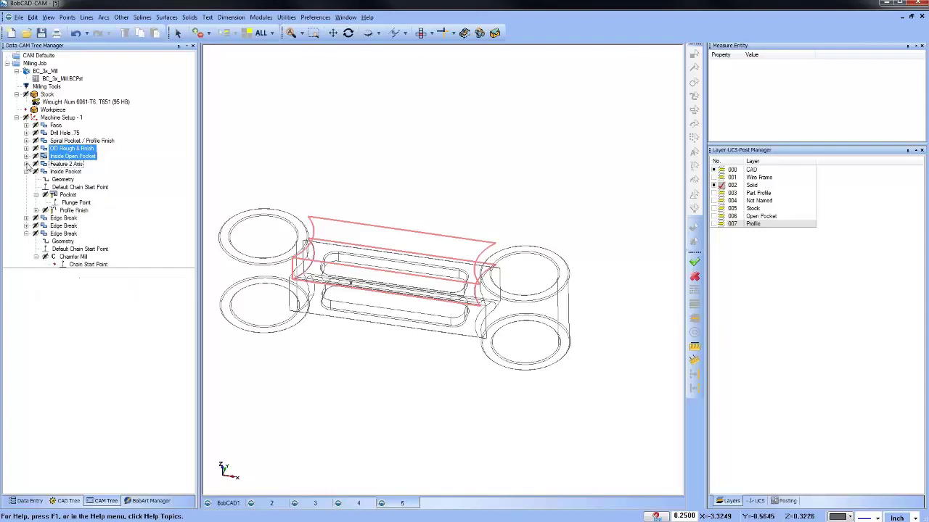
click(66, 164)
ctrl+click(47, 195)
click(46, 172)
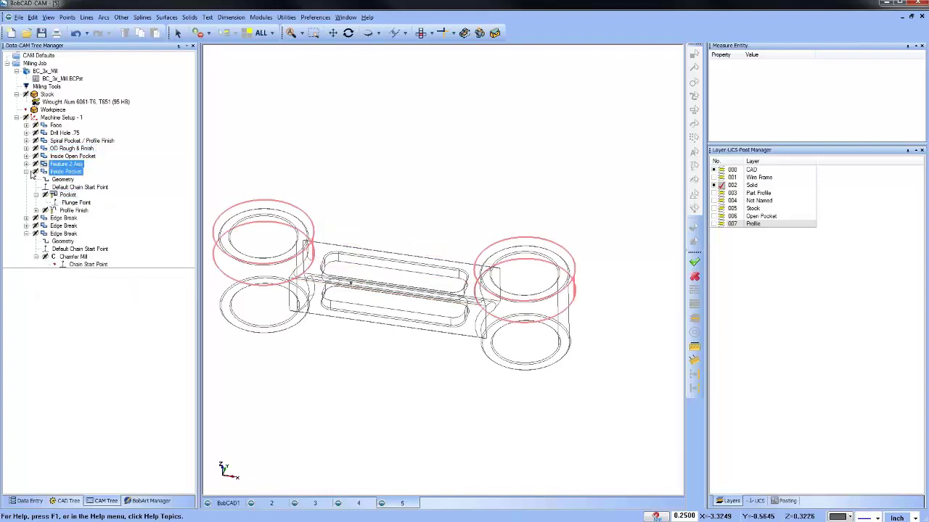
click(26, 172)
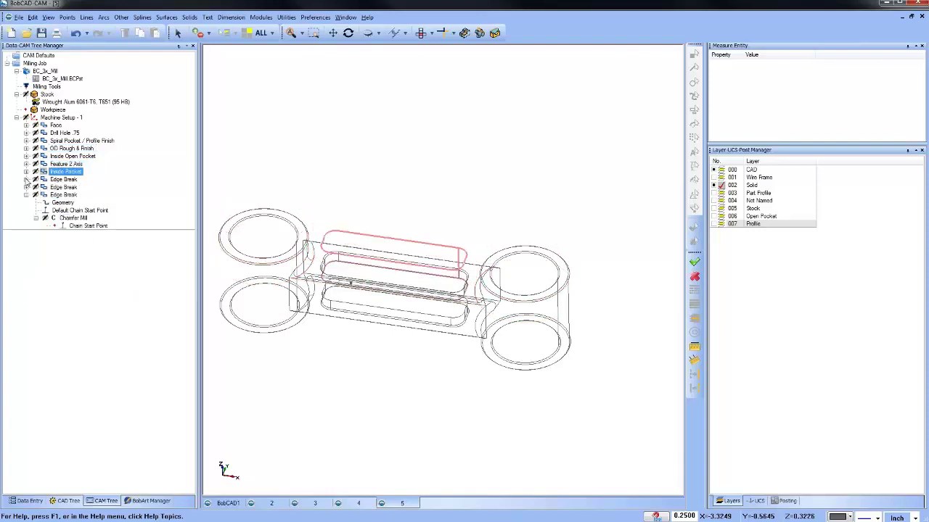
- Expand Spiral Pocket / Profile Finish and display its plunge-point spiral toolpaths in Top view
click(26, 140)
click(65, 165)
click(79, 172)
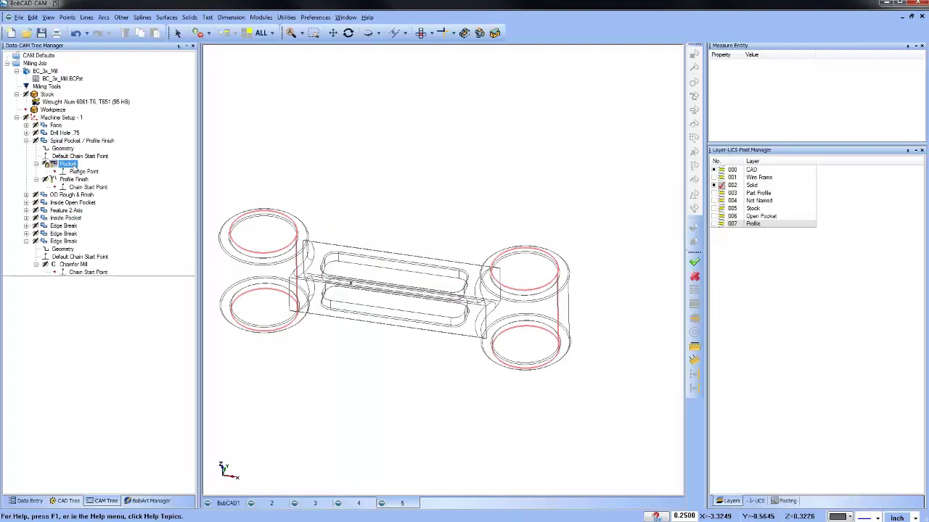
middle_drag(377, 362, 417, 341)
scroll(417, 341, up, 3)
click(428, 34)
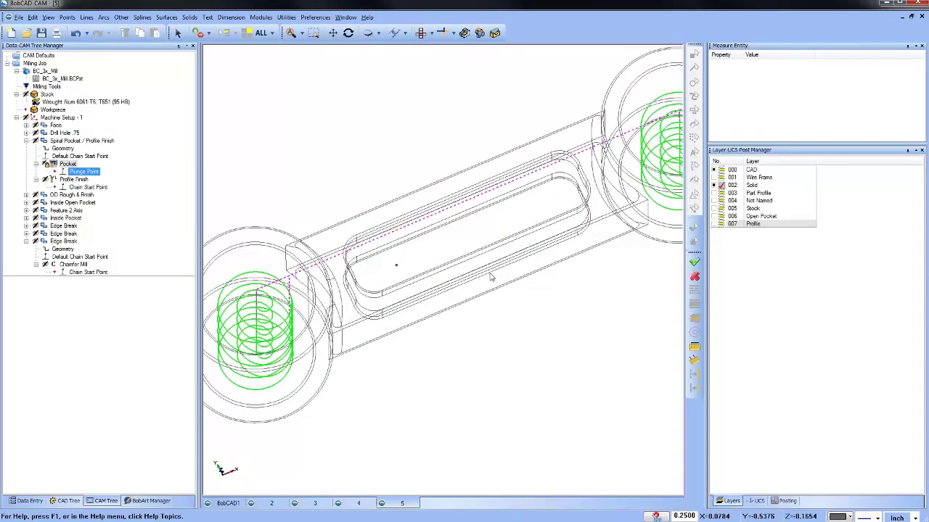
scroll(483, 286, down, 1)
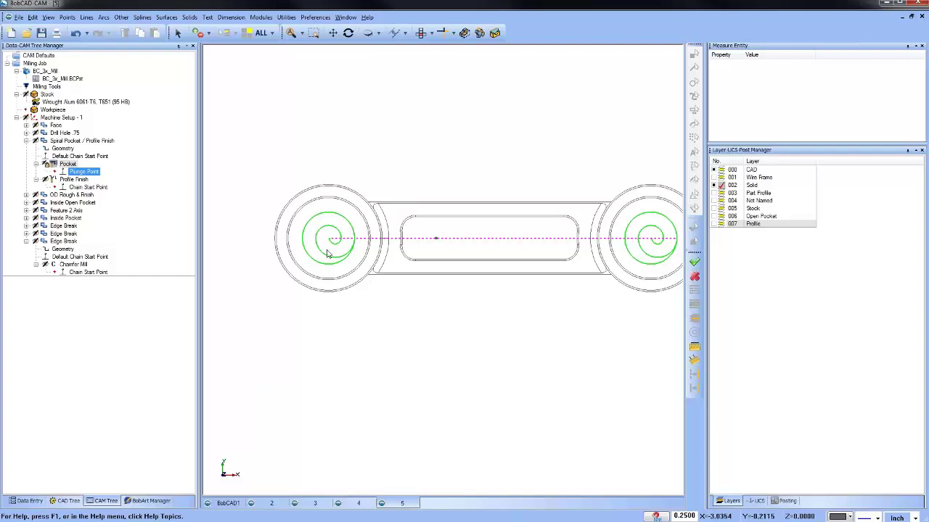
click(63, 142)
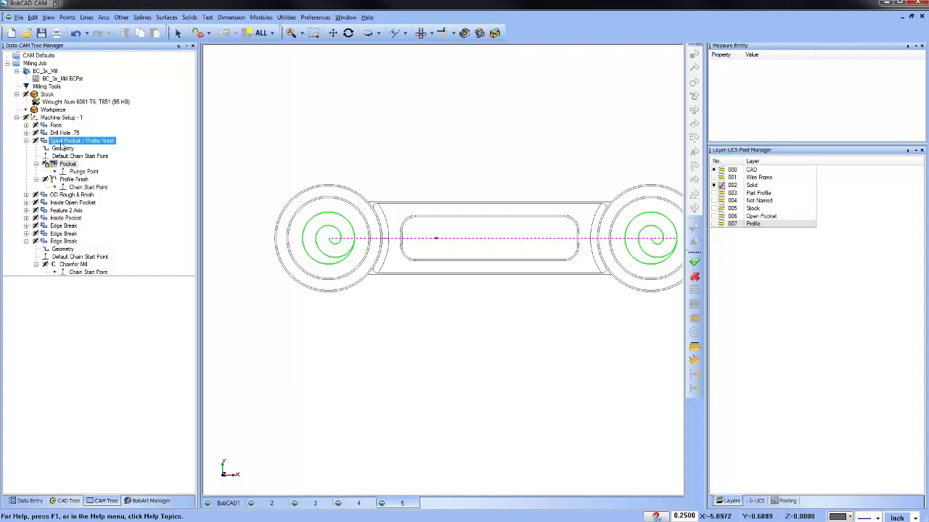
right_click(58, 142)
click(73, 148)
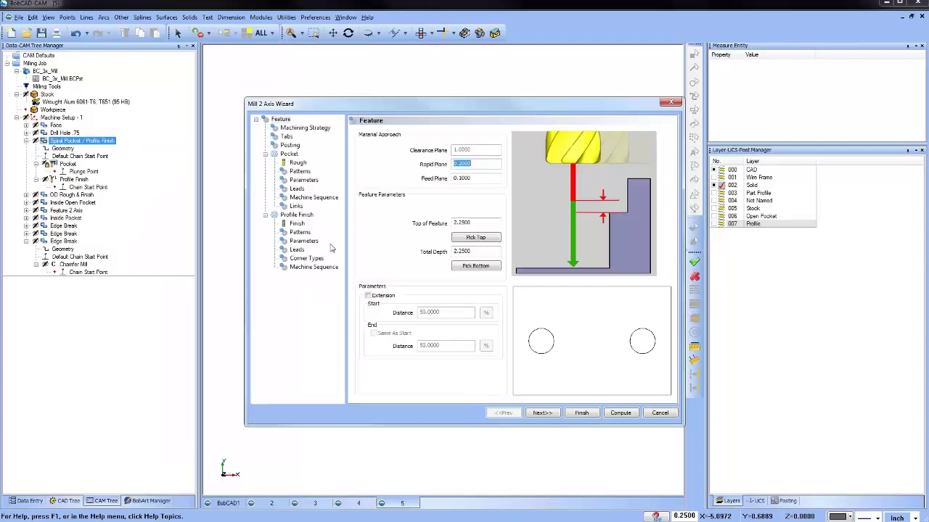
click(300, 171)
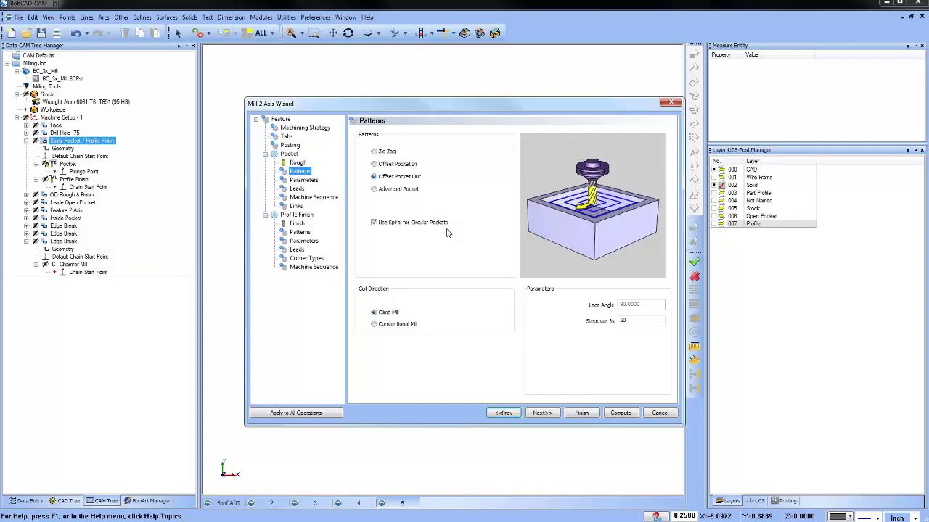
click(658, 412)
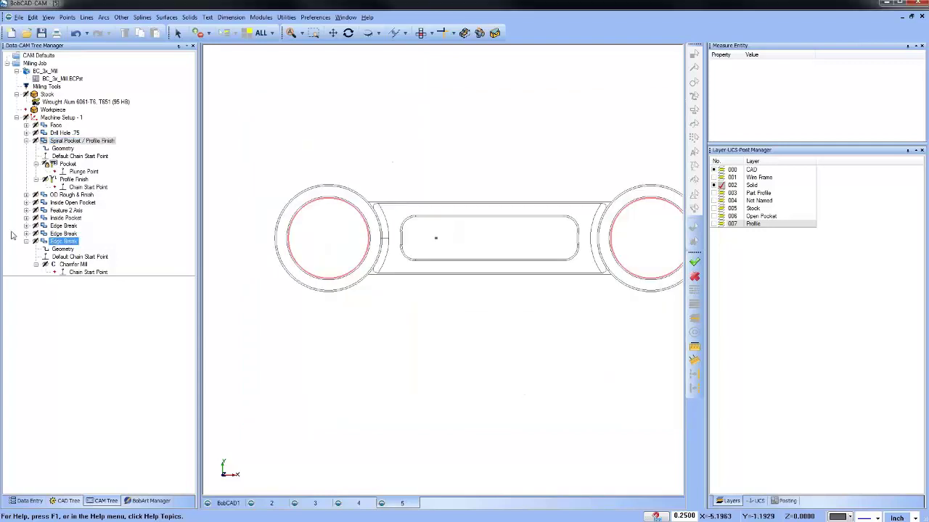
- Expand Inside Open Pocket and Inside Pocket to display both pocket toolpaths
click(26, 203)
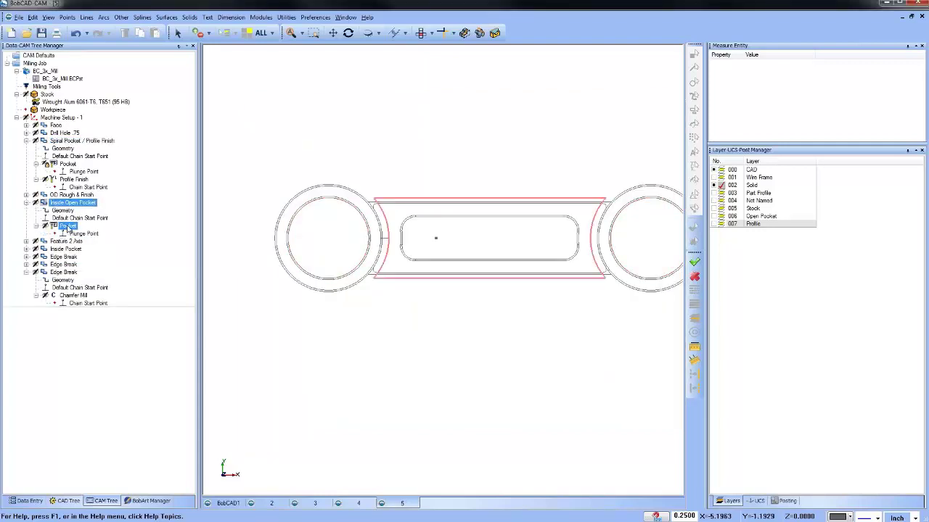
click(67, 226)
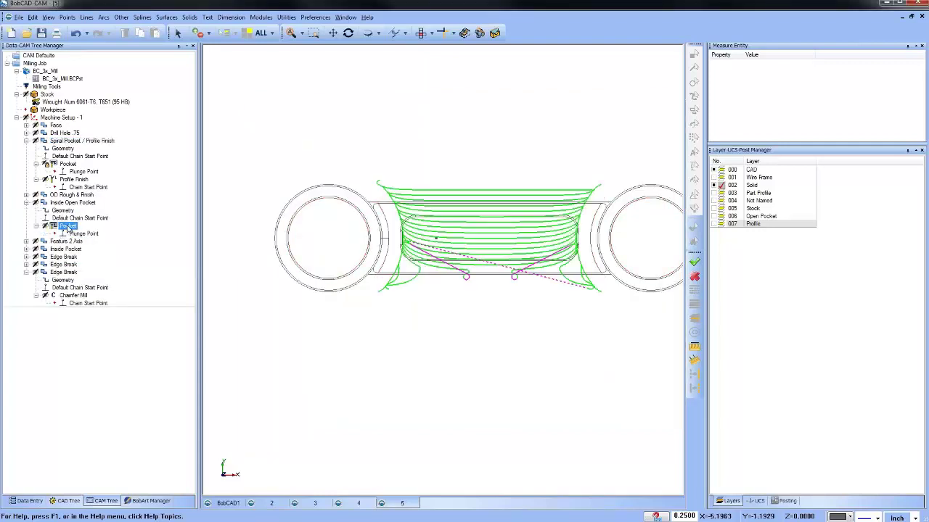
click(26, 249)
click(68, 272)
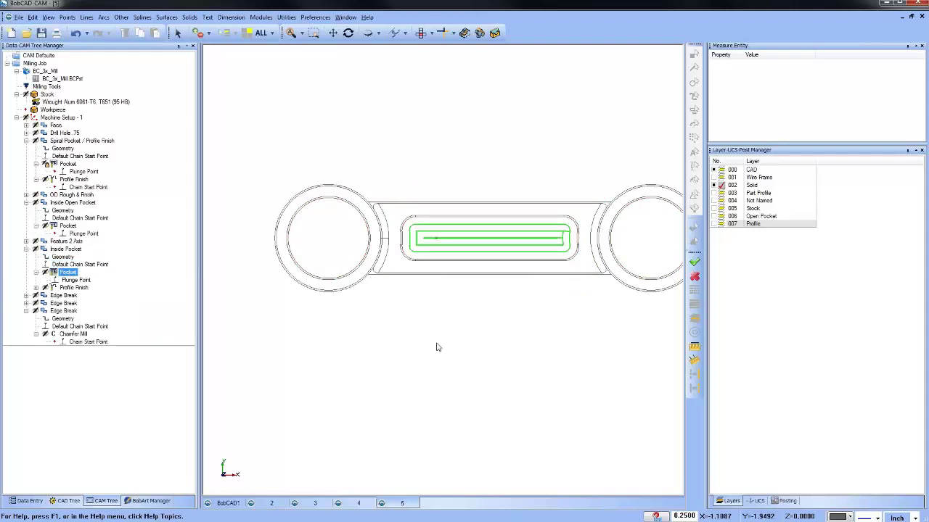
middle_drag(436, 347, 464, 290)
click(63, 256)
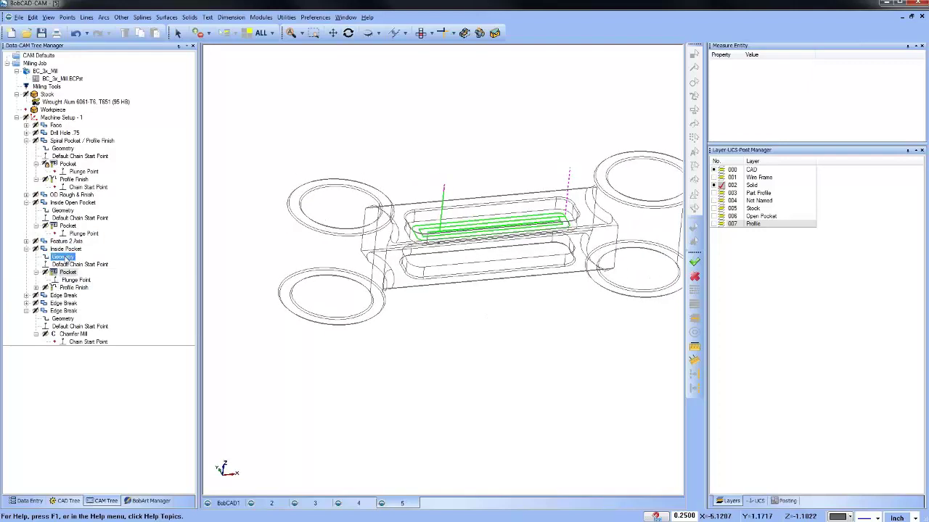
- Edit the Inside Pocket feature and change its pocket entry lead to Spiral
right_click(63, 248)
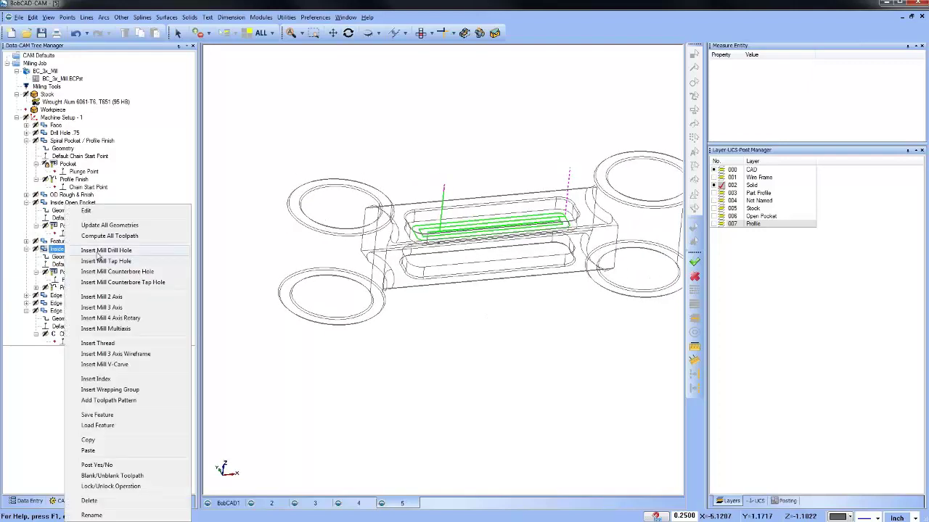
click(90, 211)
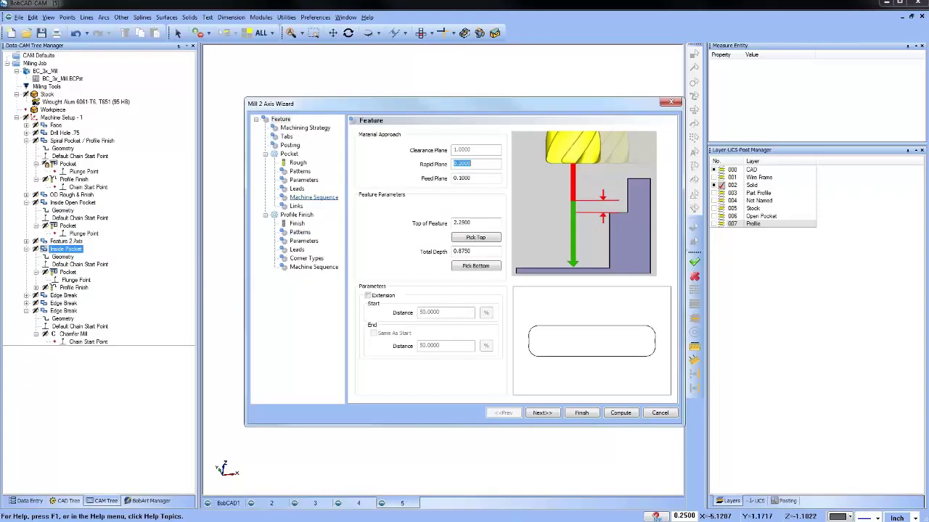
click(297, 188)
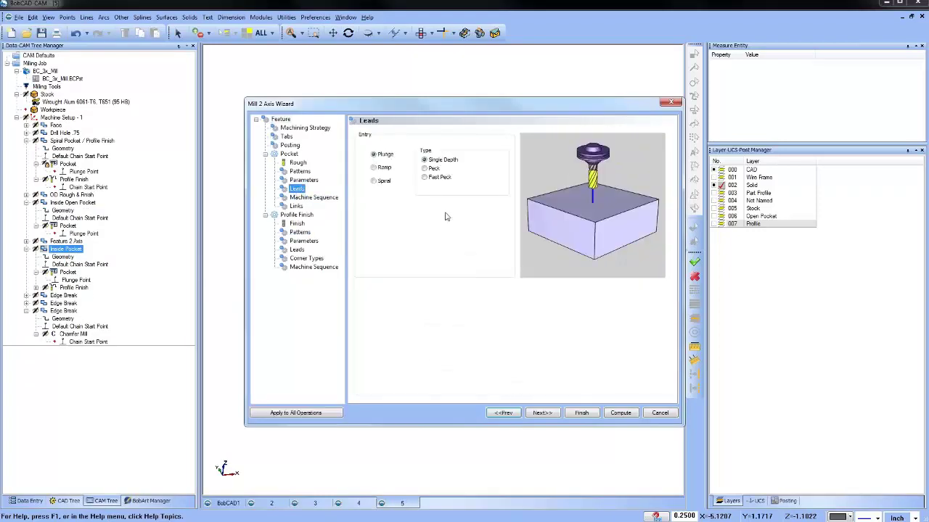
click(425, 168)
click(425, 160)
click(374, 168)
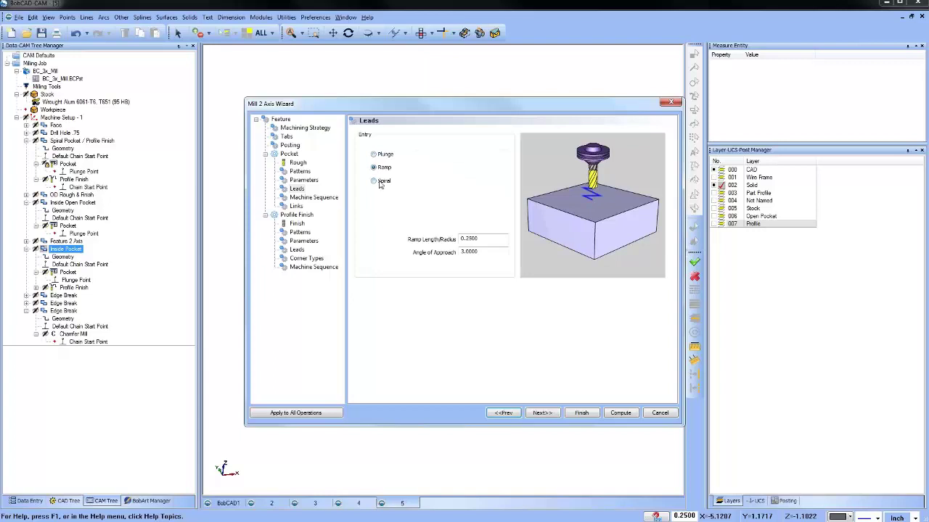
click(373, 181)
drag(506, 238, 404, 241)
- Set the spiral Ramp Length/Radius to .125, recompute, and view the slot's toolpath
text(.125)
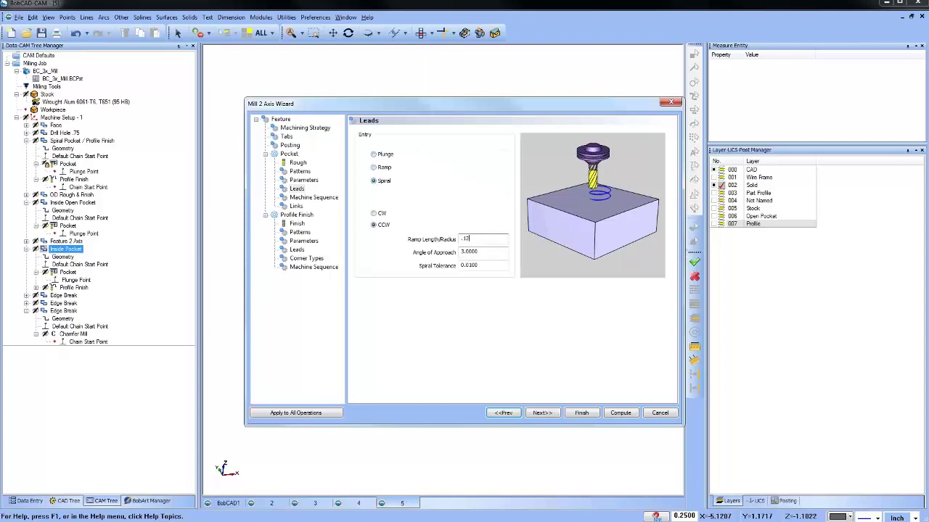
click(620, 412)
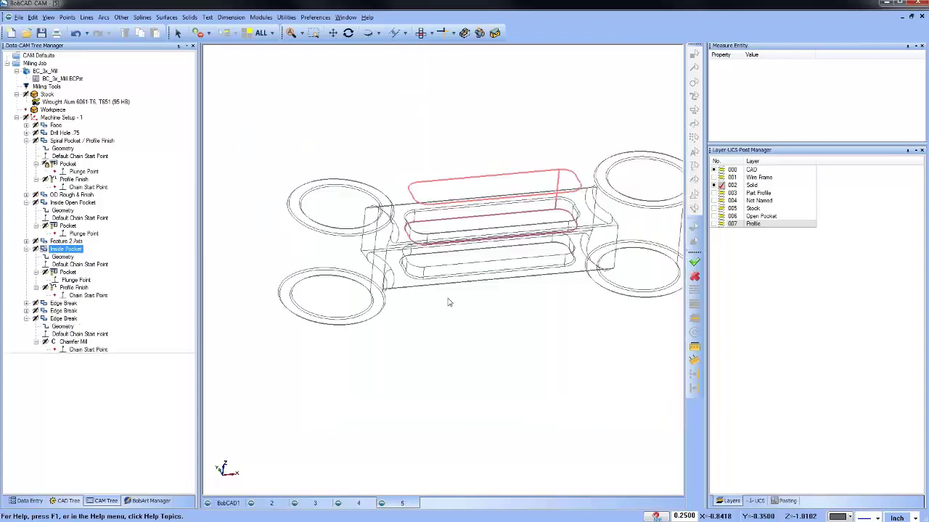
click(69, 273)
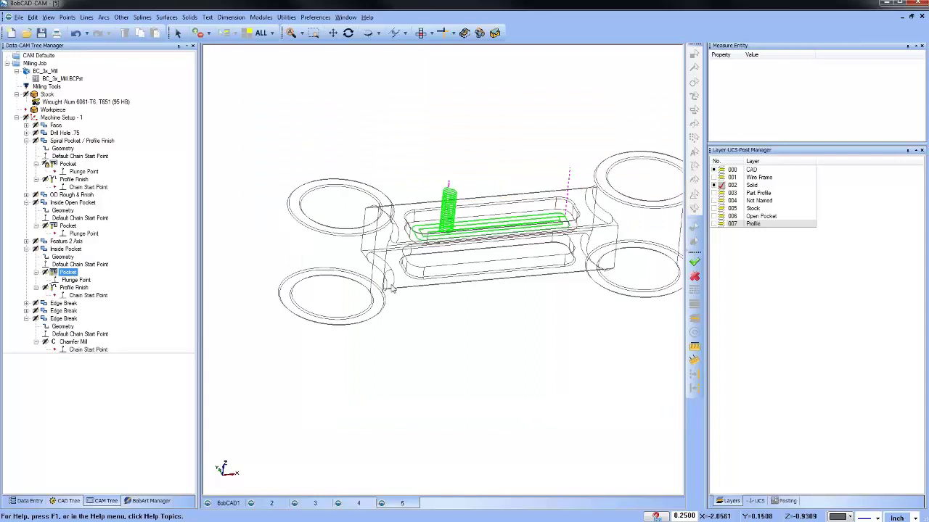
mouse_move(402, 305)
middle_down()
mouse_move(413, 348)
mouse_move(399, 290)
middle_up()
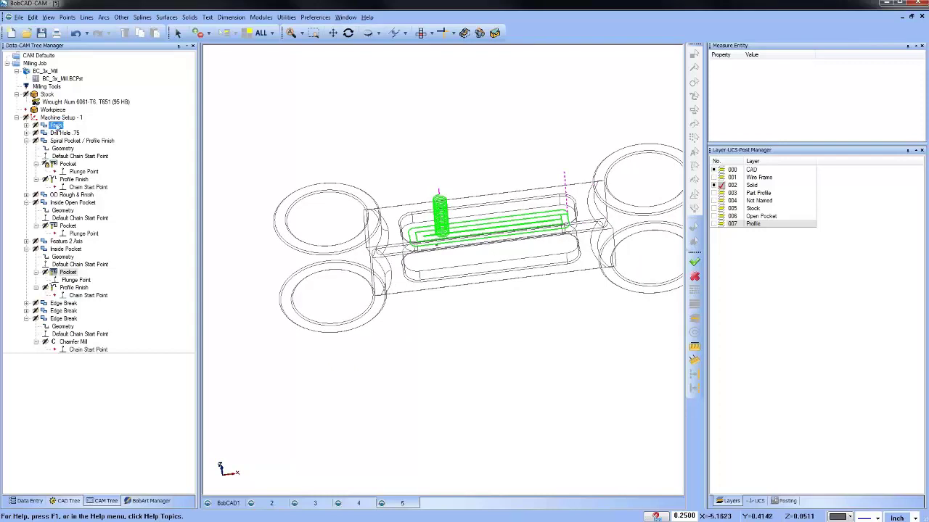
- Open the context menus for Machine Setup - 1, the slot's Pocket operation, and the Milling Job
right_click(56, 117)
click(124, 319)
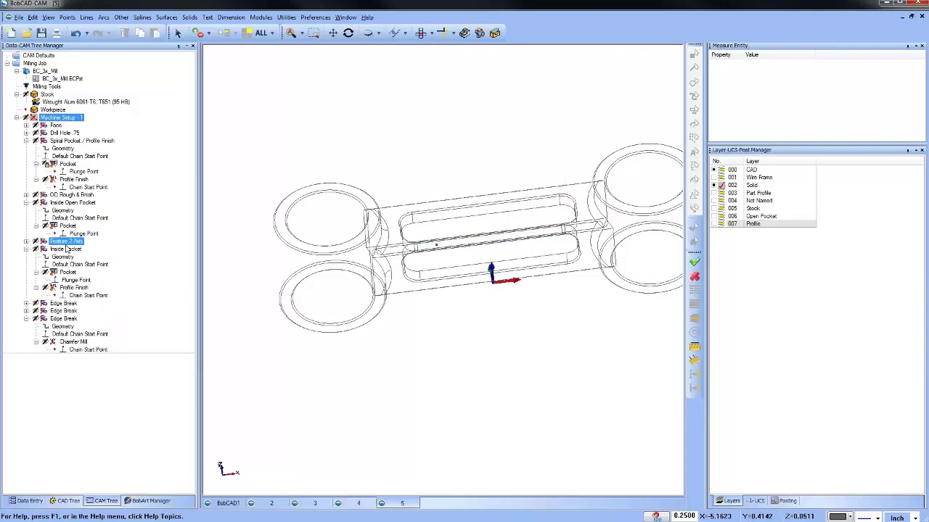
click(71, 273)
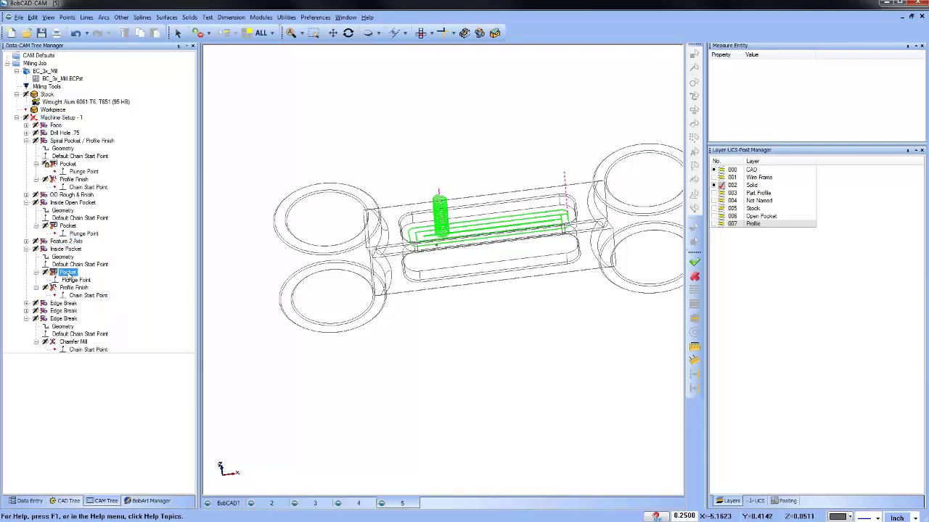
right_click(81, 274)
click(98, 361)
click(41, 65)
right_click(41, 64)
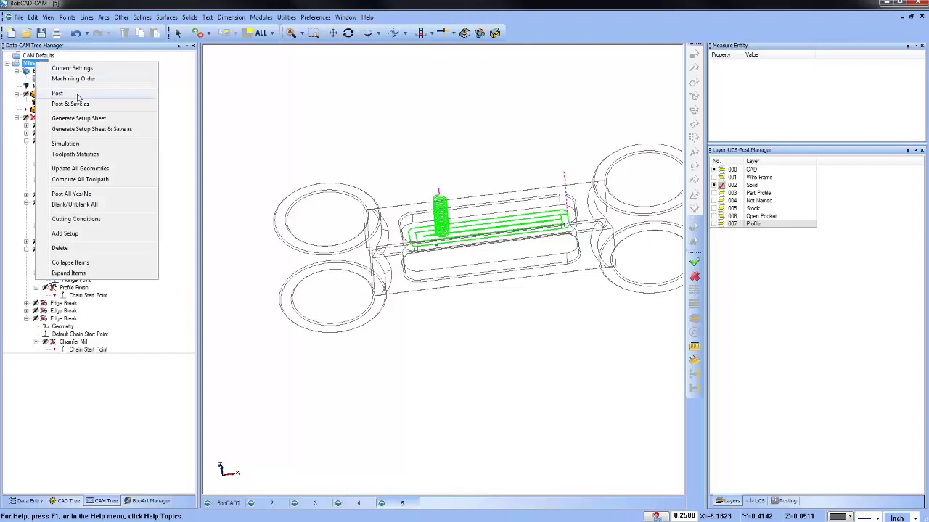
- Post the job's NC code, review lines N08 to N14, then select OD Rough & Finish
click(77, 94)
scroll(816, 299, down, 7)
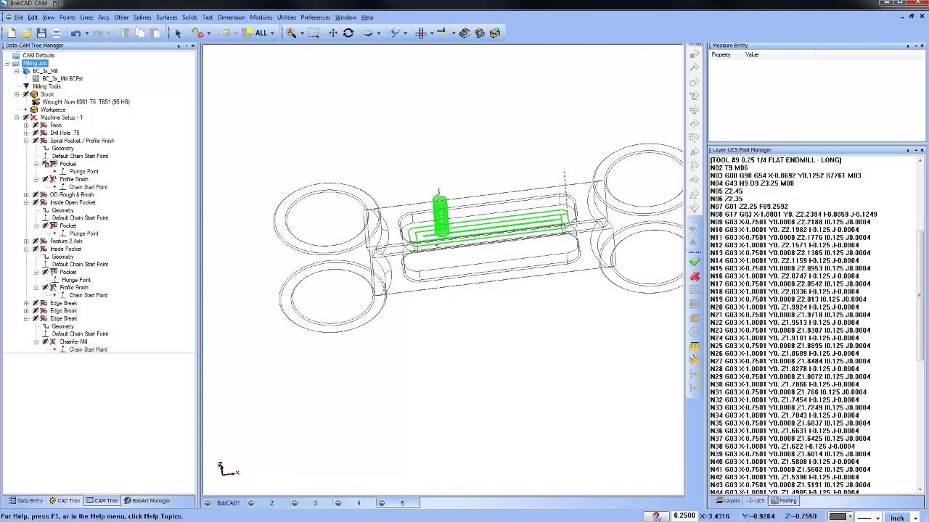
mouse_move(746, 214)
mouse_down()
mouse_move(755, 366)
mouse_move(759, 222)
mouse_up()
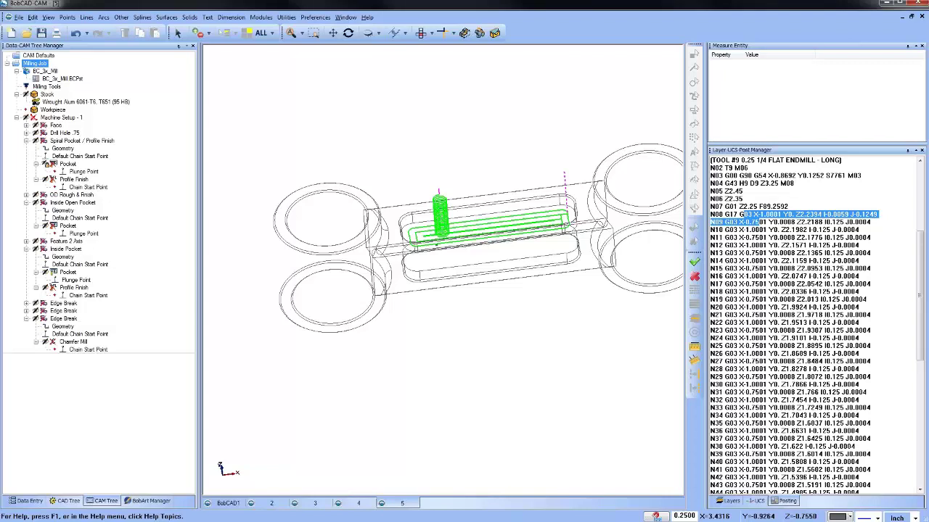
click(73, 194)
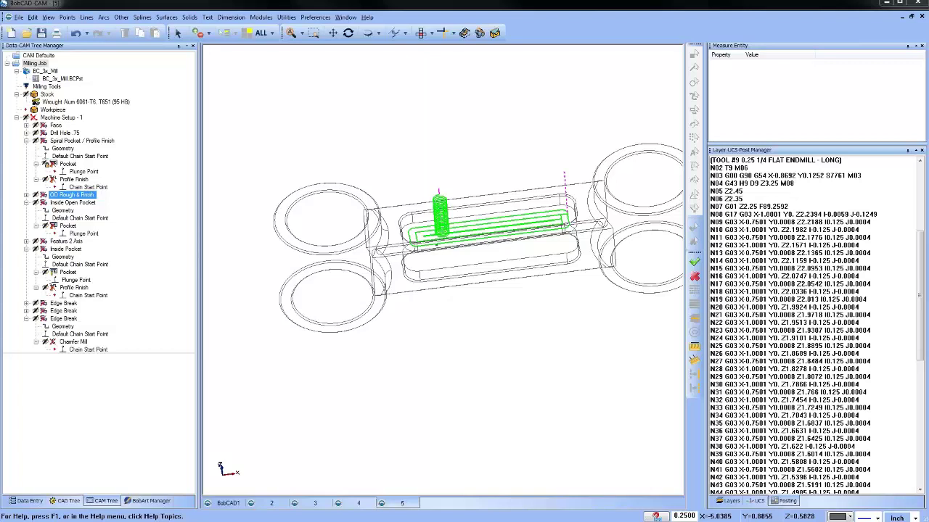
- Collapse the Spiral Pocket, Inside Open Pocket, Inside Pocket and Edge Break operations
click(65, 133)
click(26, 141)
click(27, 156)
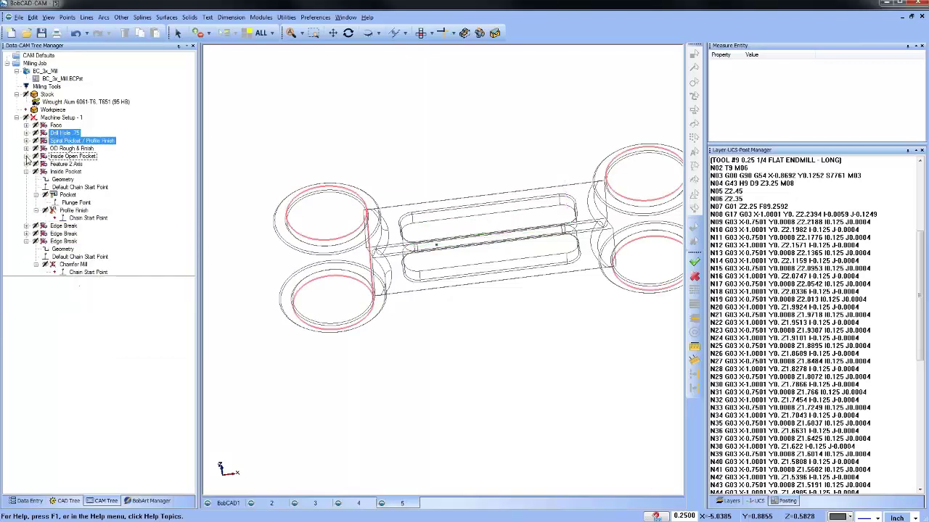
click(26, 171)
click(26, 194)
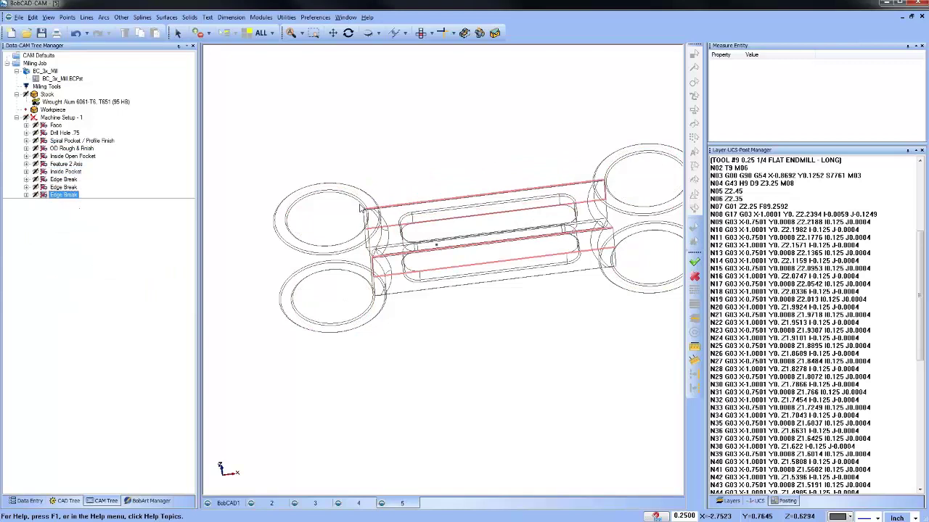
scroll(361, 209, down, 2)
- Switch to Top view and display the part as a shaded solid
click(423, 33)
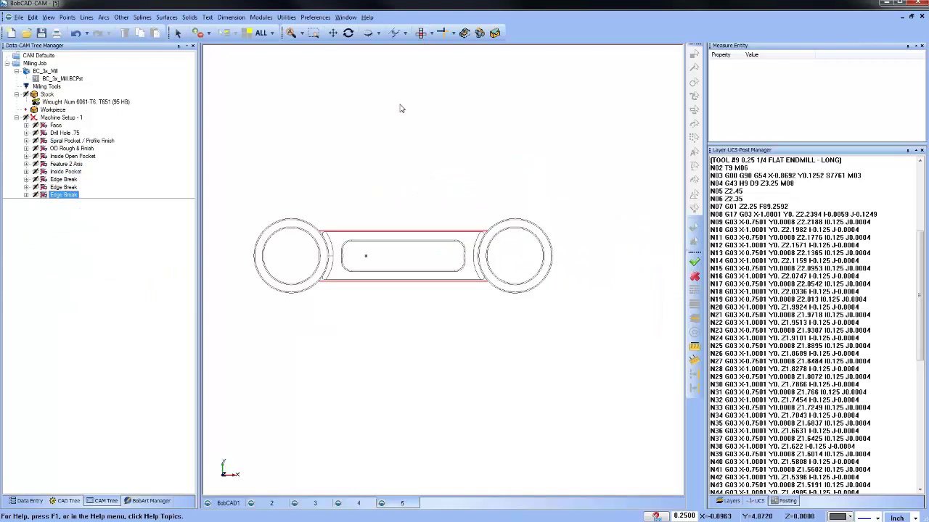
right_click(400, 108)
click(438, 123)
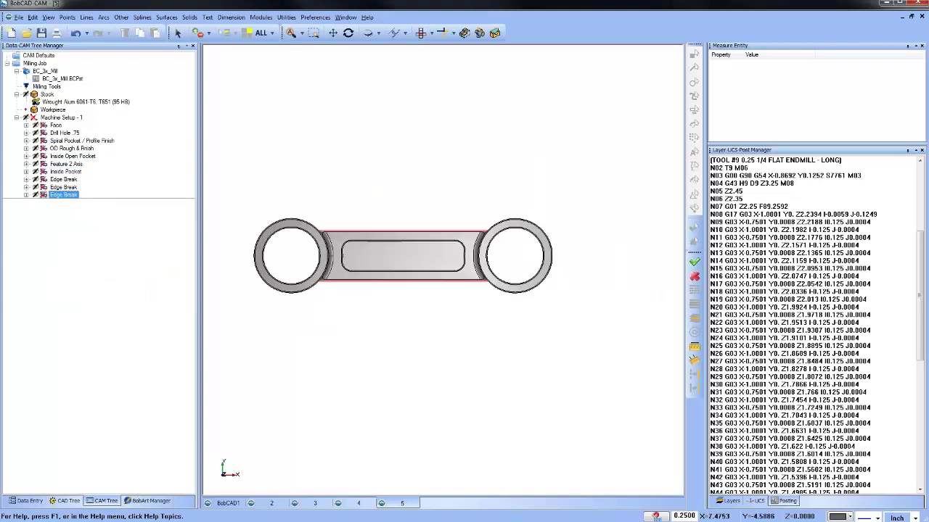
- In Layers, hide the Solid layer to inspect the wireframe, then show it again
click(729, 501)
click(722, 179)
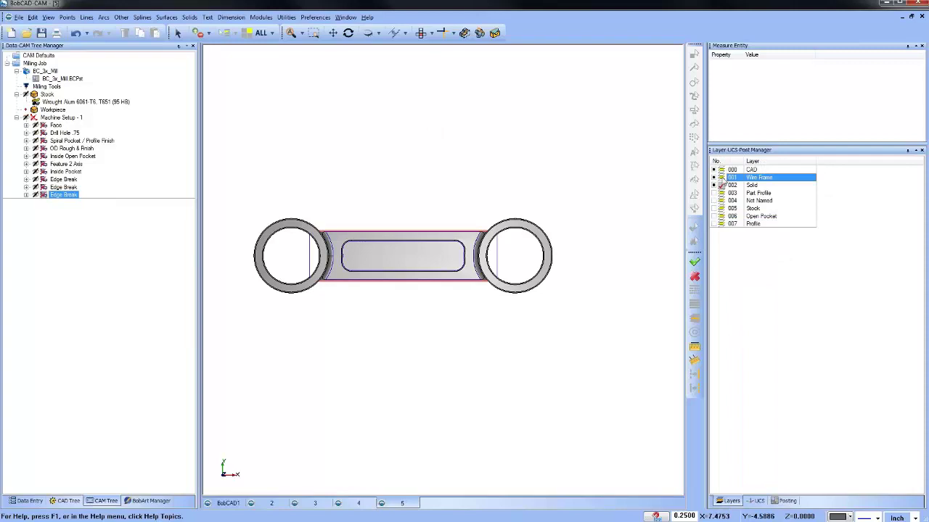
click(721, 185)
mouse_move(508, 331)
middle_down()
mouse_move(484, 239)
mouse_move(512, 314)
middle_up()
click(35, 64)
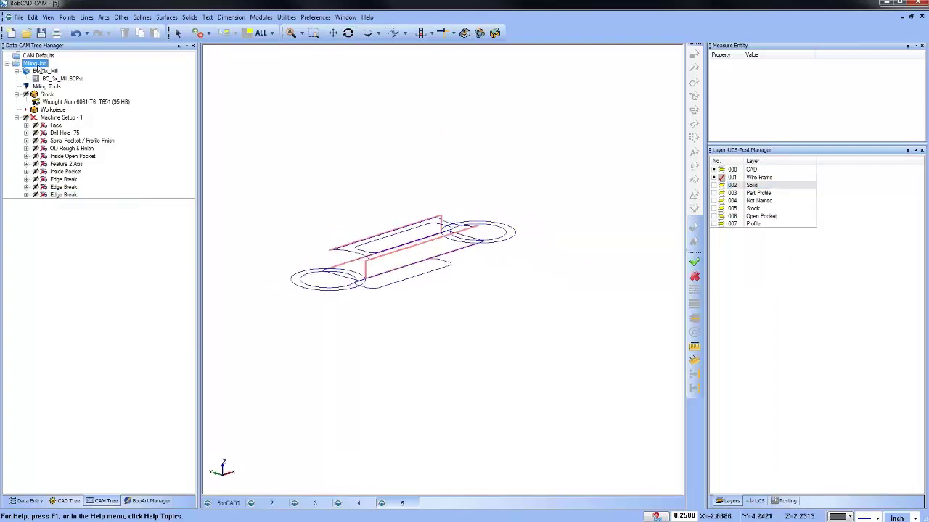
click(62, 118)
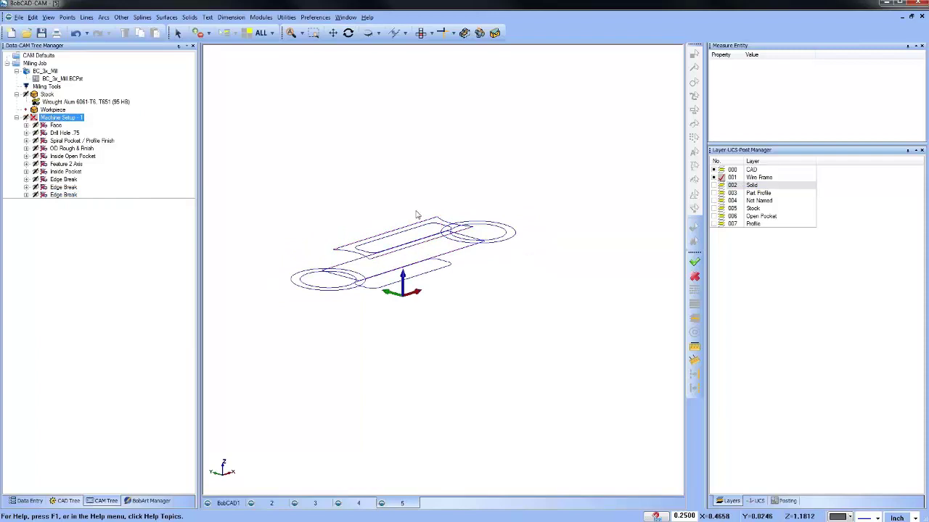
middle_drag(417, 215, 462, 294)
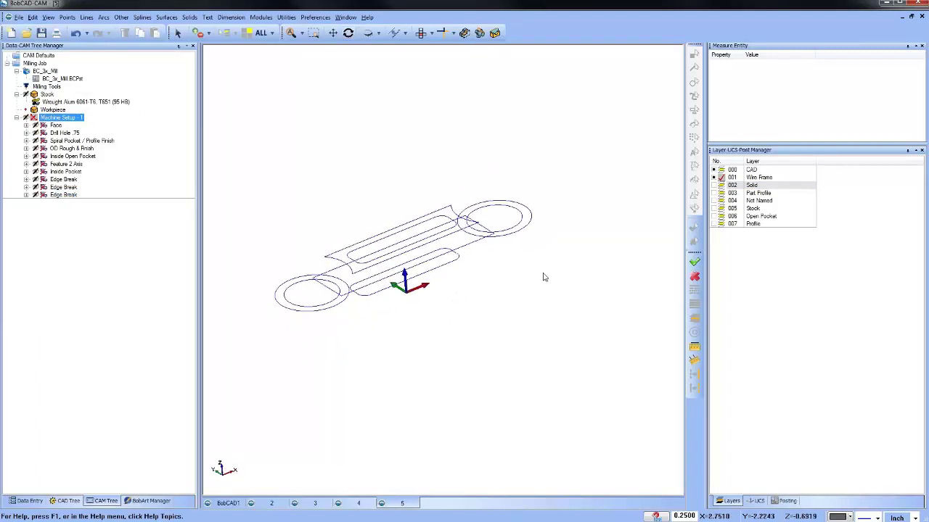
click(720, 186)
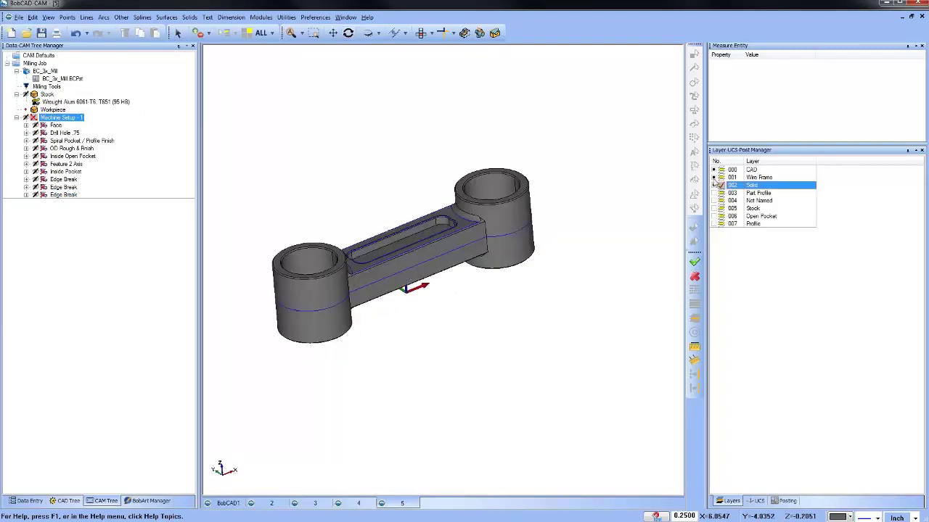
mouse_move(533, 263)
middle_down()
mouse_move(498, 331)
mouse_move(499, 370)
mouse_move(498, 332)
mouse_move(464, 312)
middle_up()
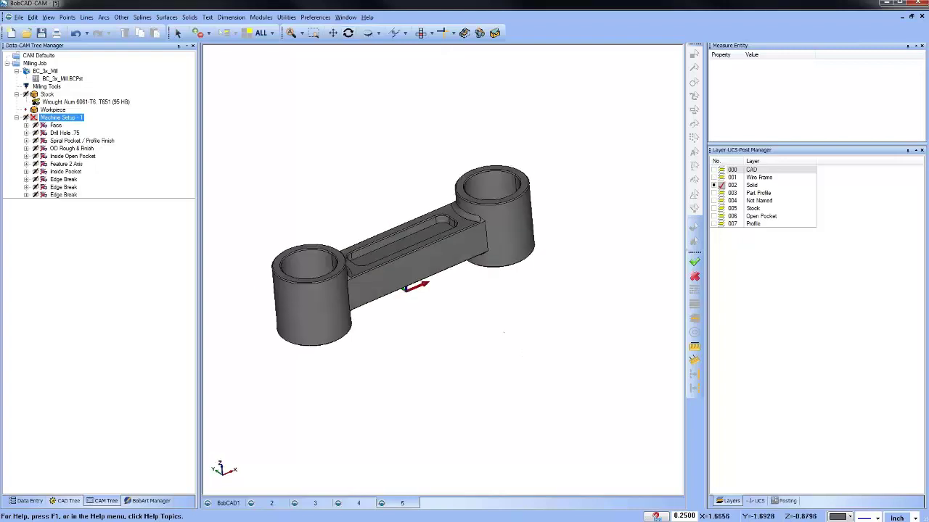
- In the CAD Tree, highlight each feature from the Extrude Curves through Solid Imprint
click(71, 504)
click(50, 71)
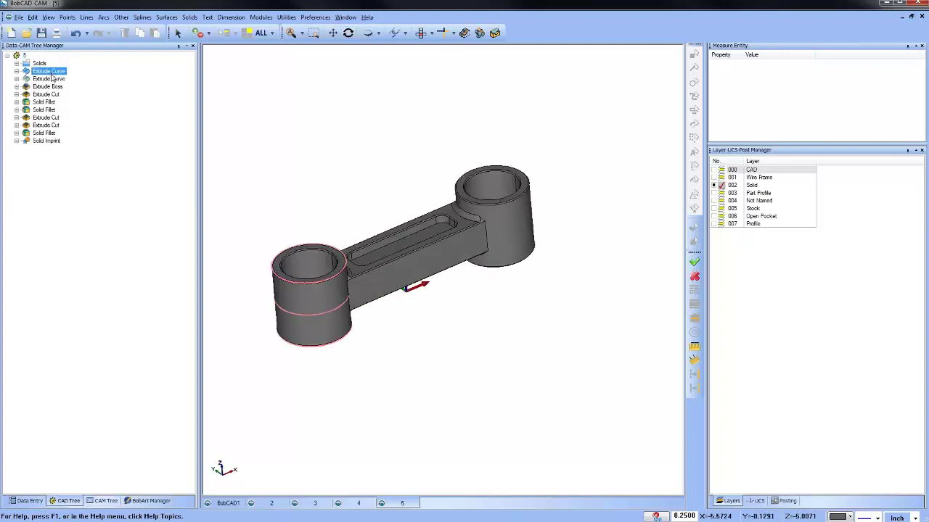
click(51, 78)
click(49, 87)
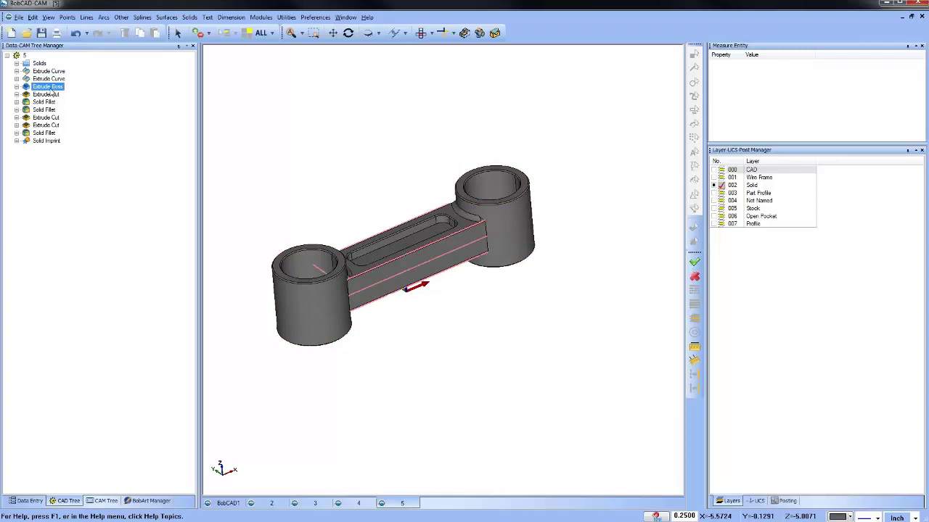
click(51, 96)
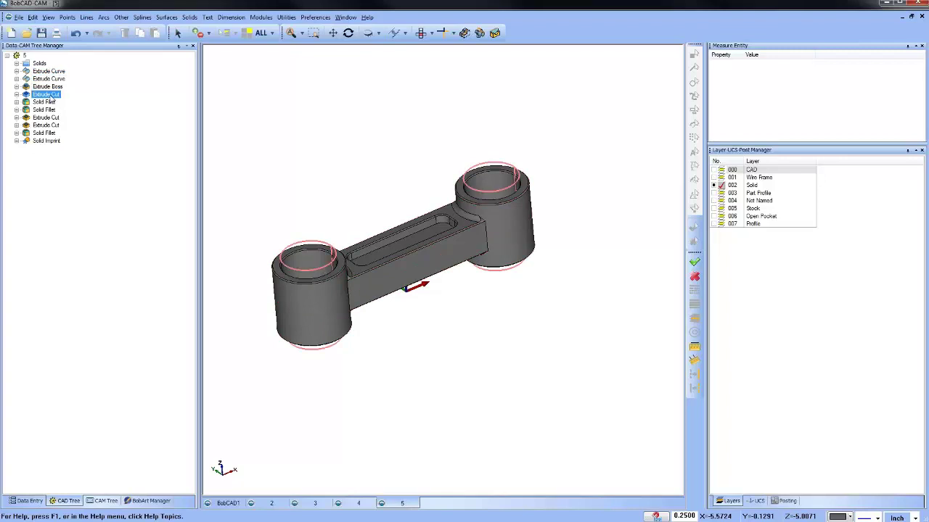
click(51, 102)
click(51, 109)
click(50, 118)
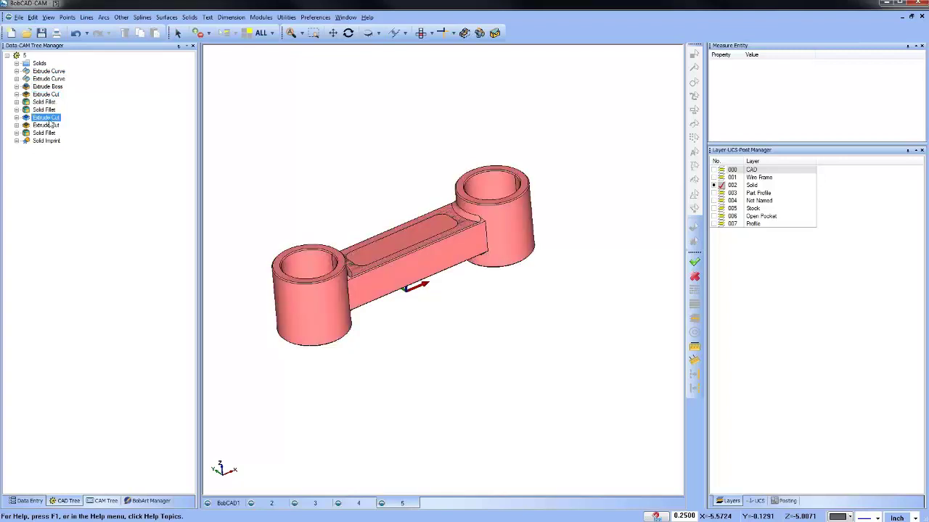
click(49, 125)
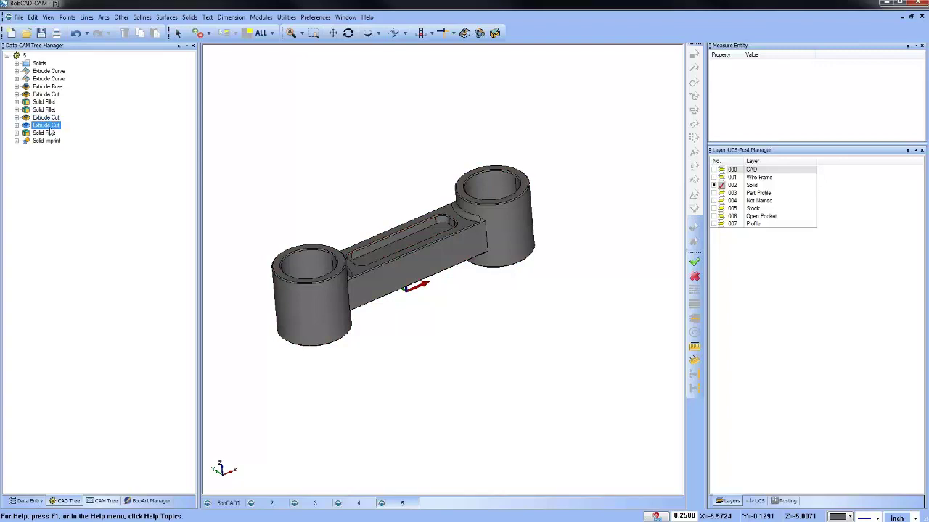
click(51, 133)
shift+click(46, 141)
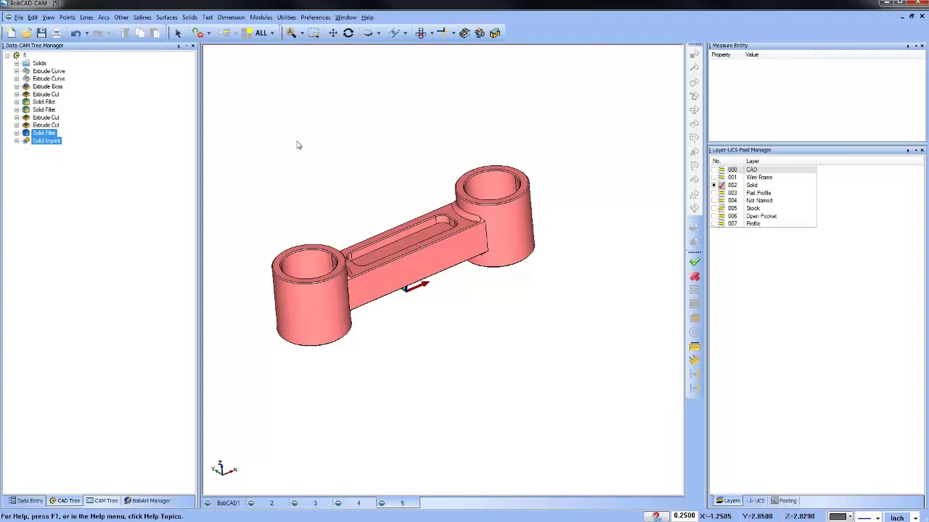
- Make 000 CAD the current layer, show the Solid layer, and return to the CAM Tree
click(715, 170)
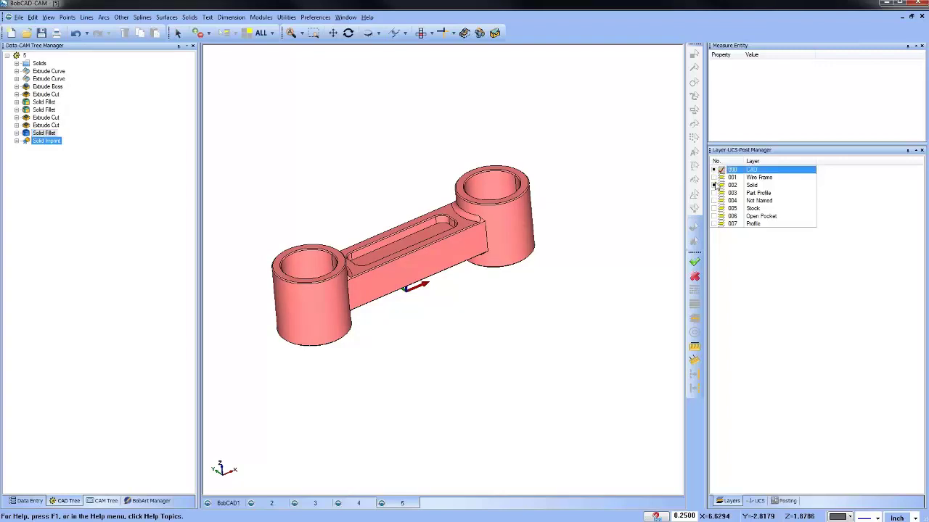
right_click(578, 154)
click(602, 169)
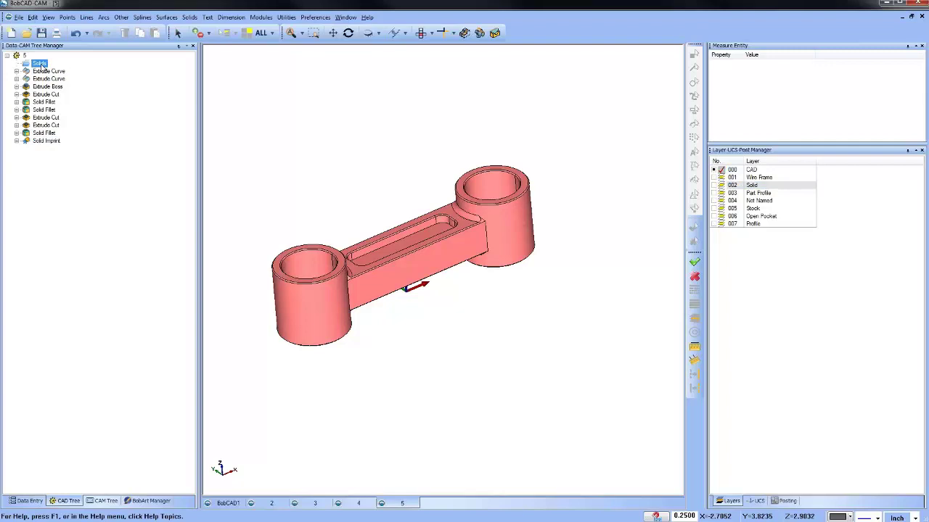
click(714, 185)
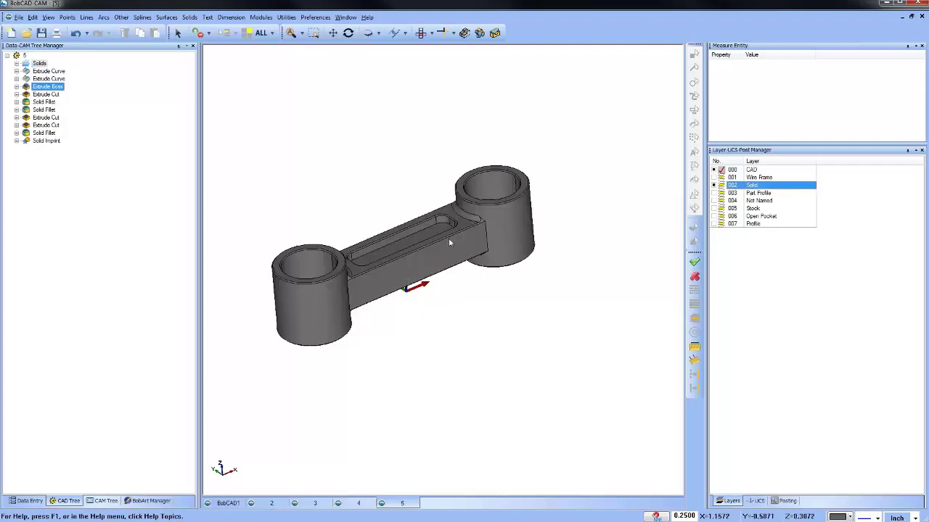
click(108, 501)
- Backplot the Face operation's Facing toolpath by dragging the Progress slider through it
click(55, 125)
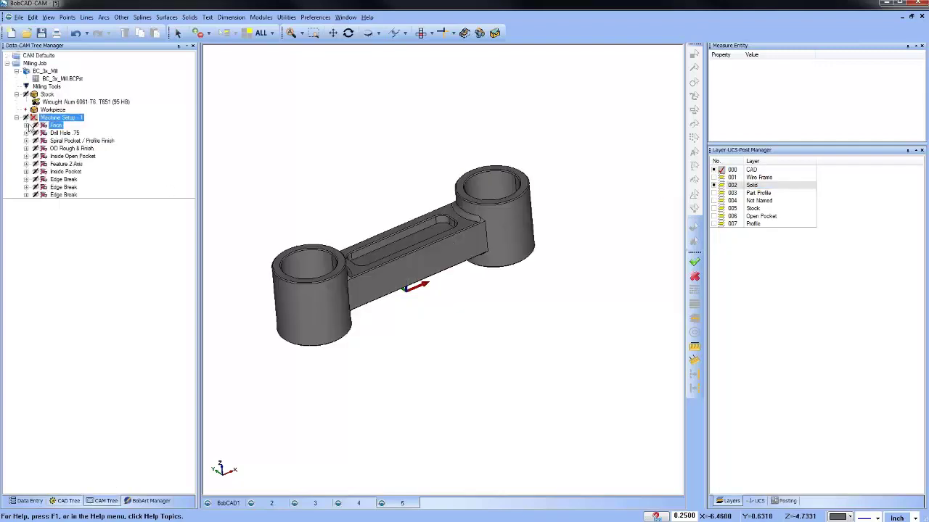
click(26, 125)
click(66, 148)
middle_drag(464, 290, 499, 297)
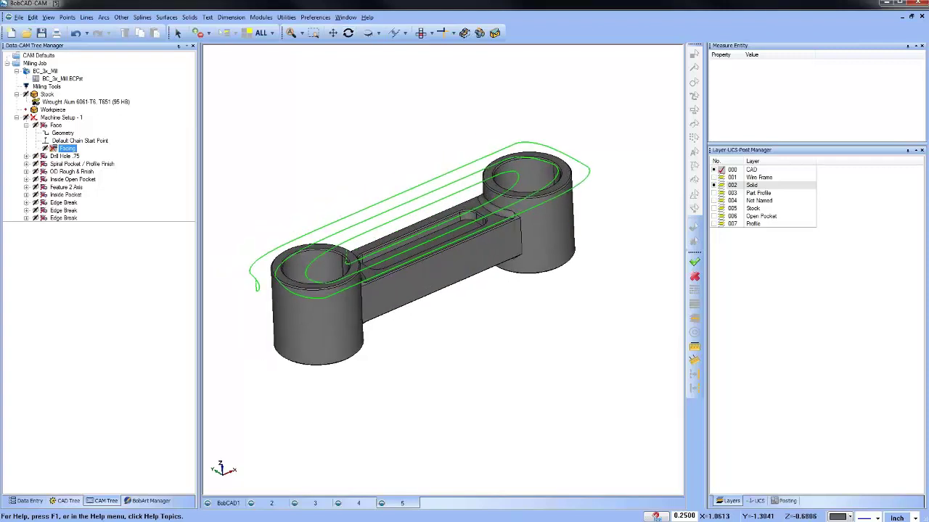
right_click(62, 149)
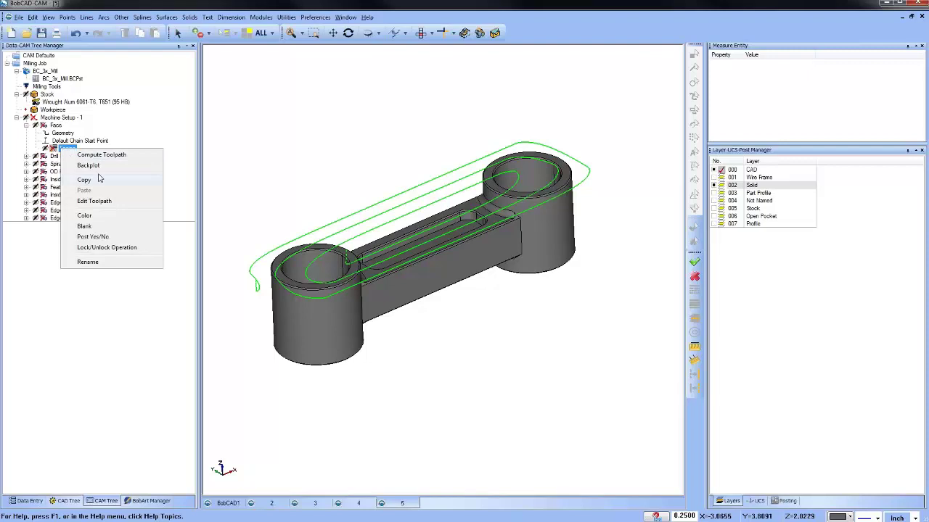
click(95, 165)
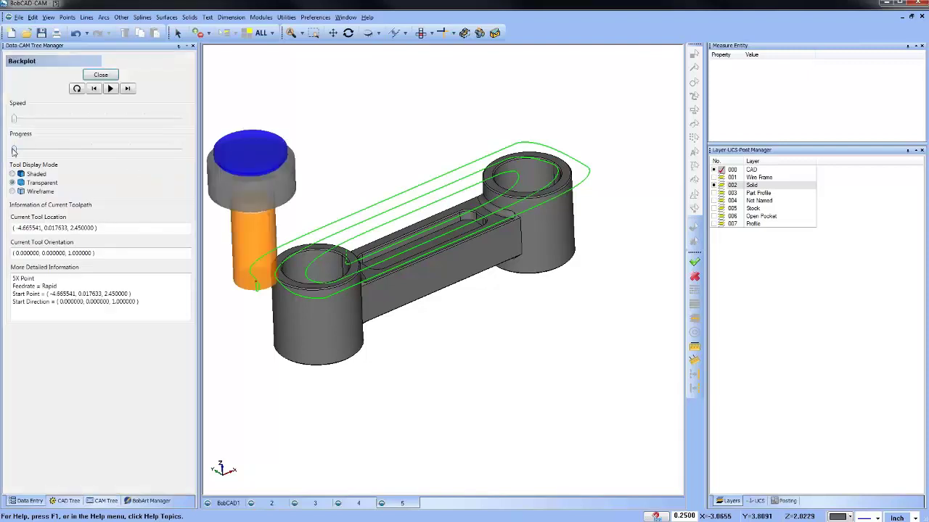
drag(13, 151, 184, 164)
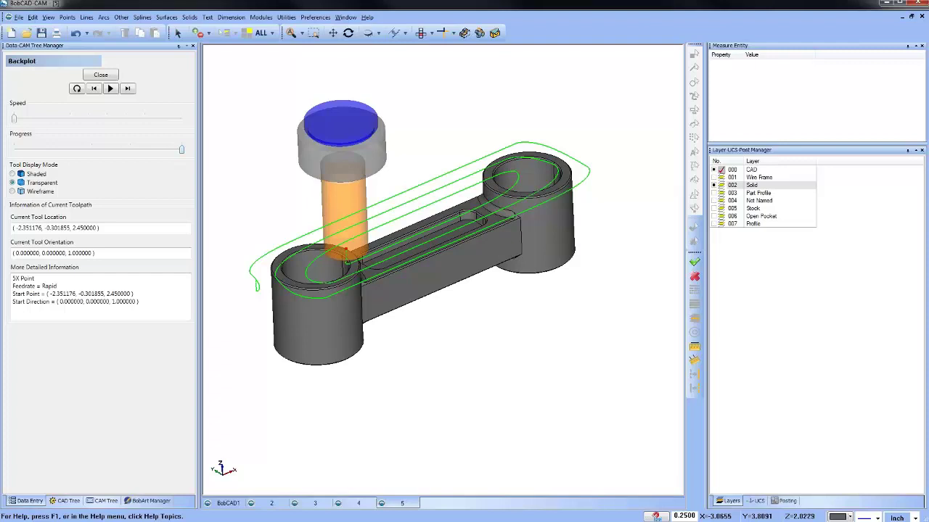
click(116, 76)
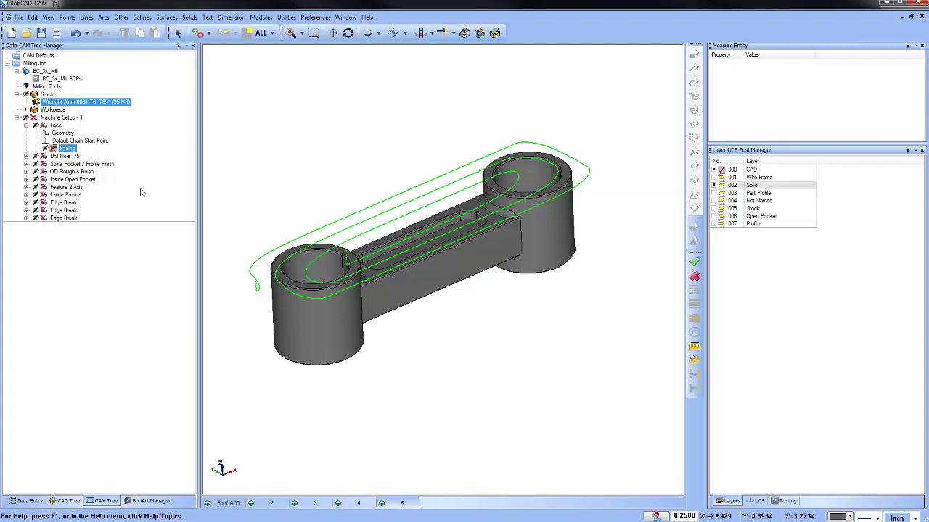
- Preview the Drill Hole .75 and Spiral Pocket / Profile Finish toolpaths in the bosses
click(67, 148)
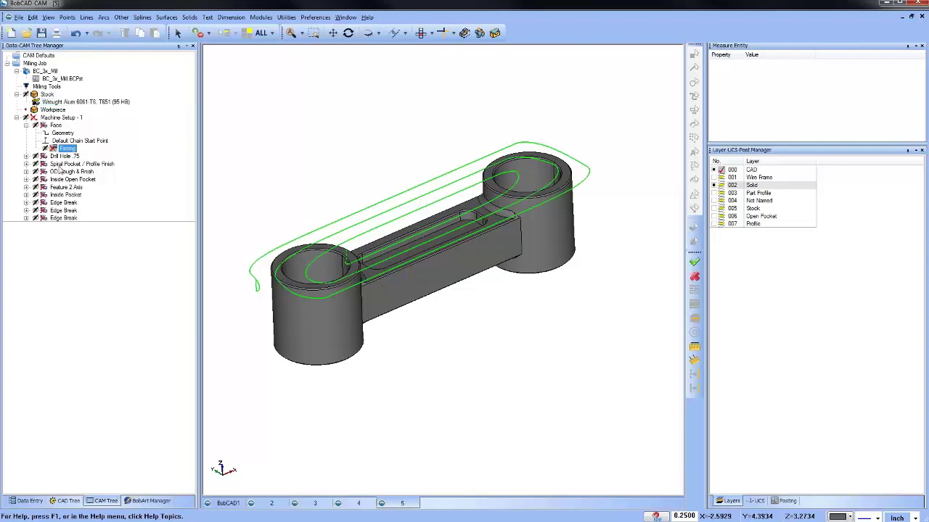
click(26, 156)
click(64, 180)
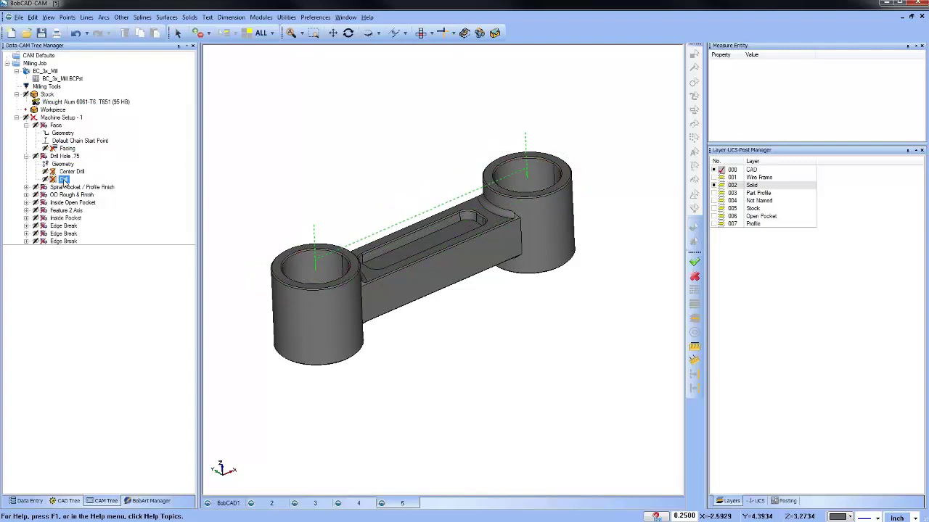
double_click(69, 187)
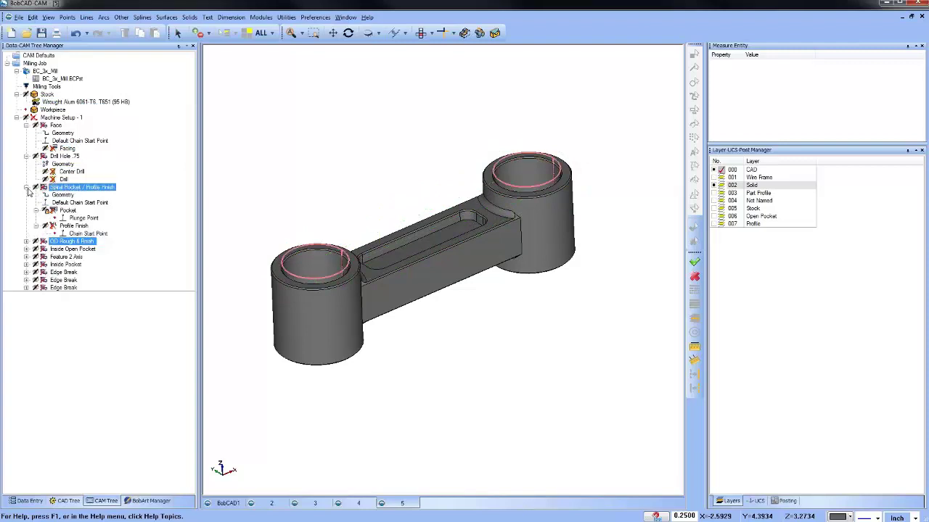
click(67, 209)
click(84, 218)
middle_drag(435, 230, 500, 289)
click(73, 226)
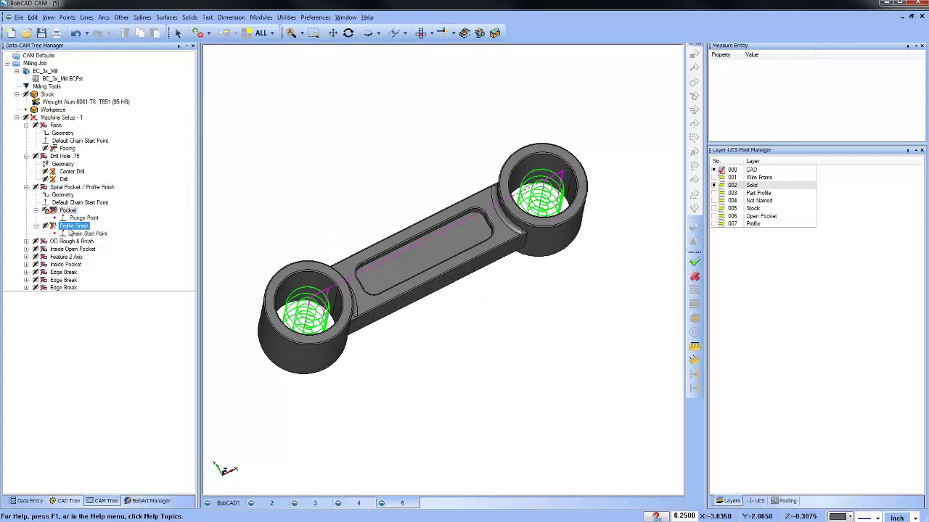
middle_drag(465, 252, 420, 268)
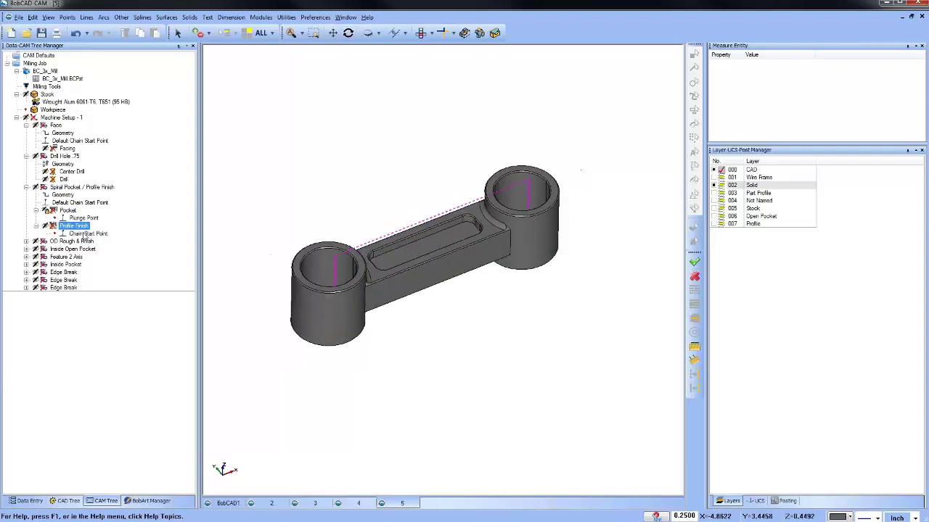
- Preview the OD Rough & Finish profile toolpaths and the Inside Open Pocket toolpath
click(33, 248)
double_click(71, 241)
click(75, 264)
click(87, 272)
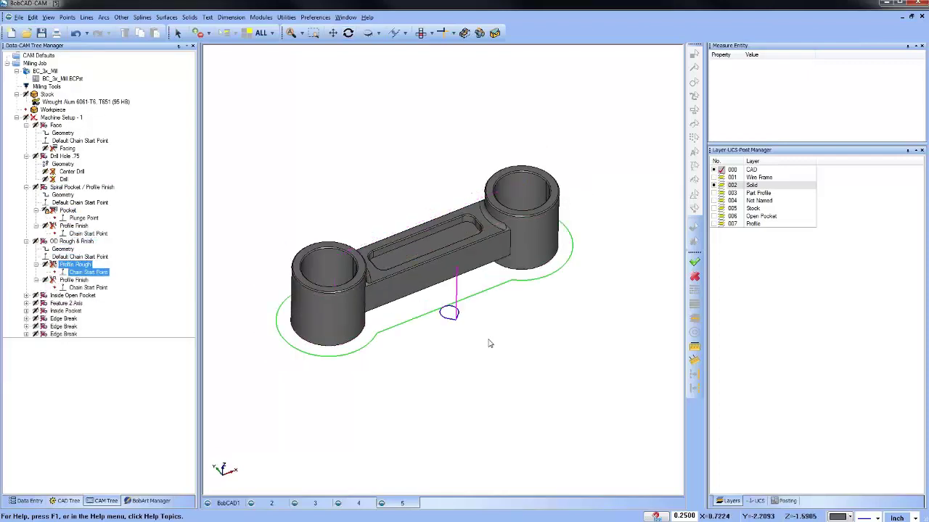
middle_drag(517, 319, 503, 324)
click(73, 279)
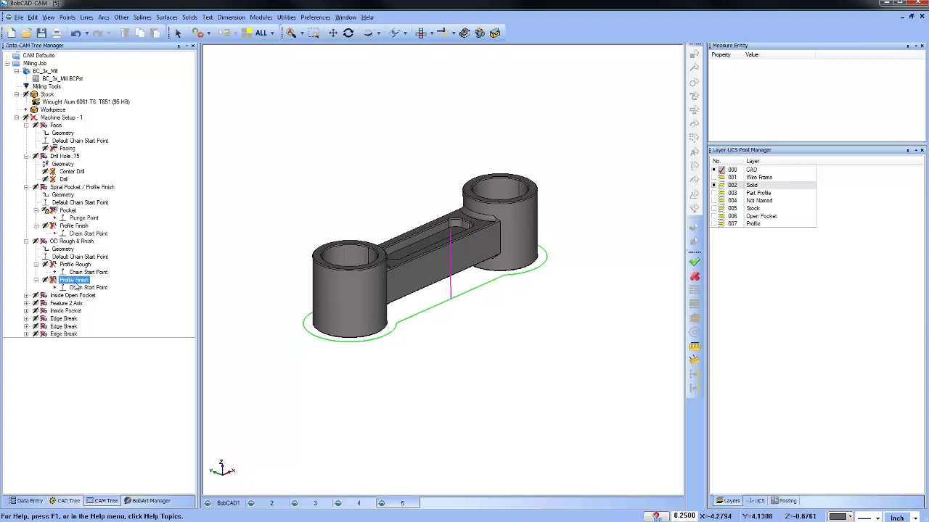
click(73, 295)
click(26, 295)
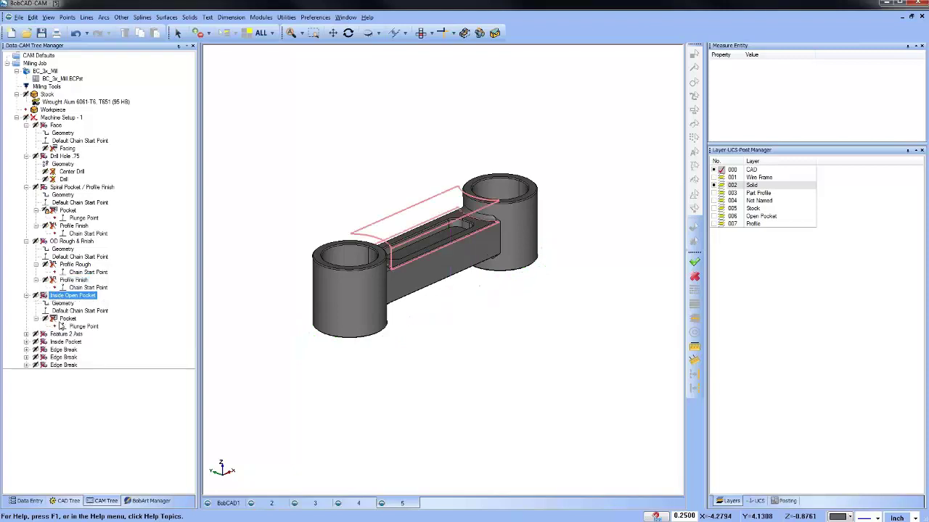
click(68, 318)
middle_drag(431, 291, 438, 317)
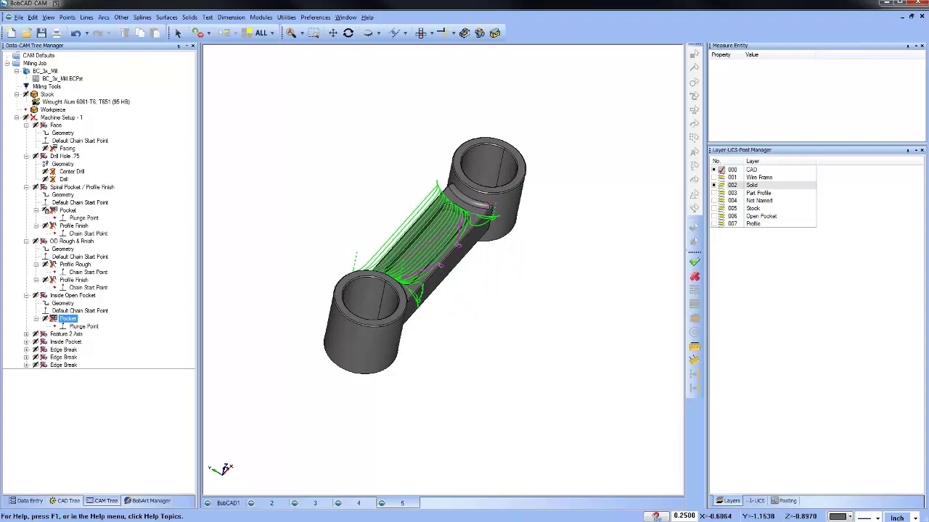
- Preview the Feature 2 Axis profile finish and the Inside Pocket slot toolpath
click(67, 333)
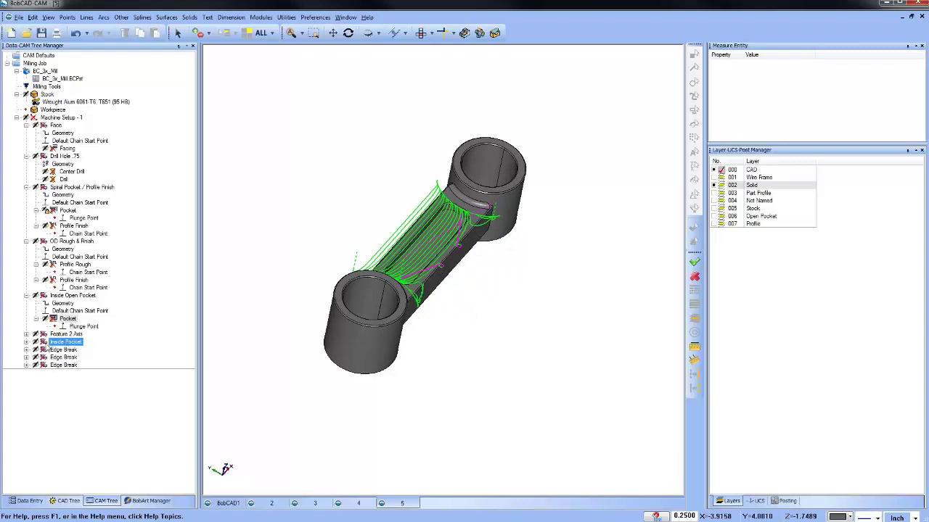
click(26, 333)
click(73, 357)
middle_drag(253, 341, 356, 216)
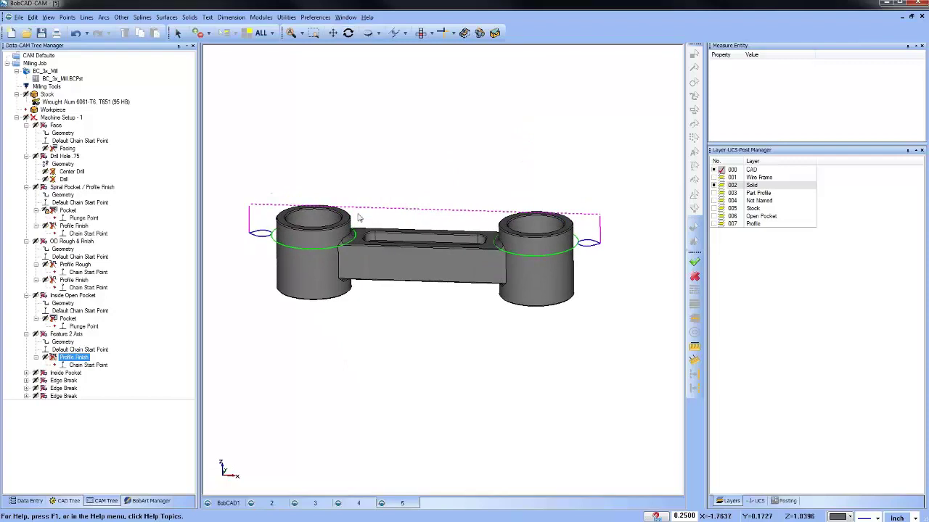
click(65, 372)
click(26, 372)
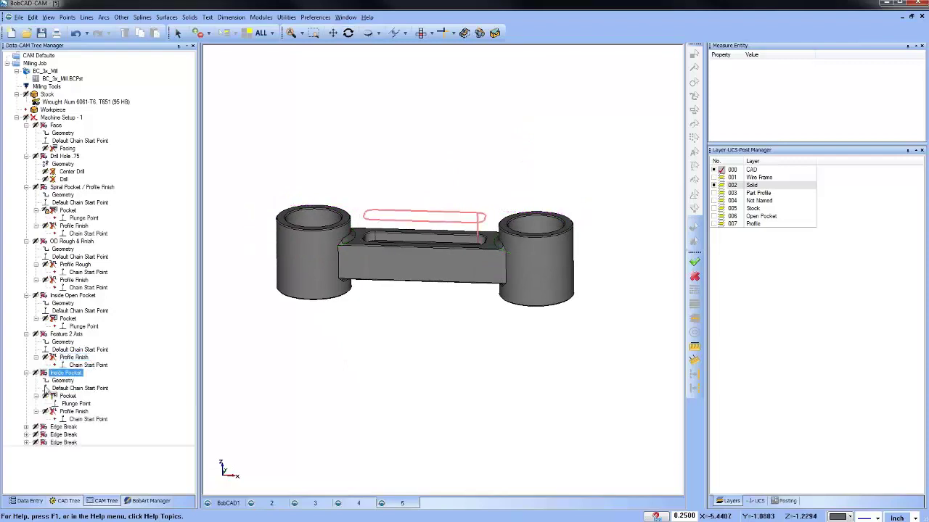
click(68, 396)
middle_drag(344, 357, 417, 367)
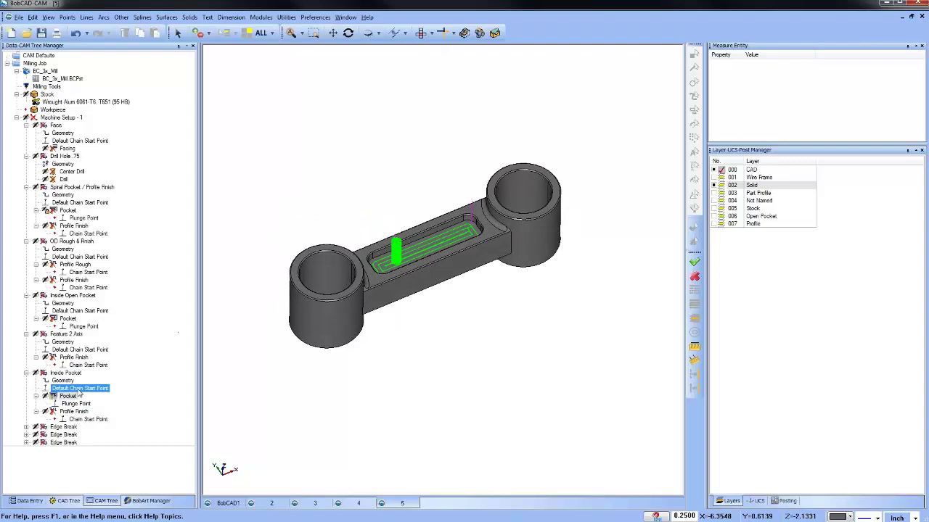
- Expand the three Edge Break features to preview their chamfer toolpaths
click(62, 426)
click(26, 426)
click(72, 450)
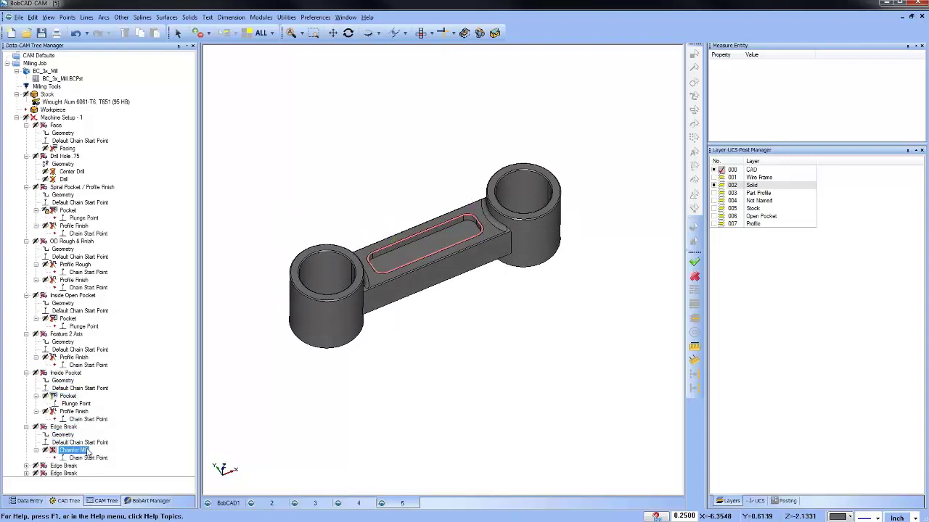
click(64, 465)
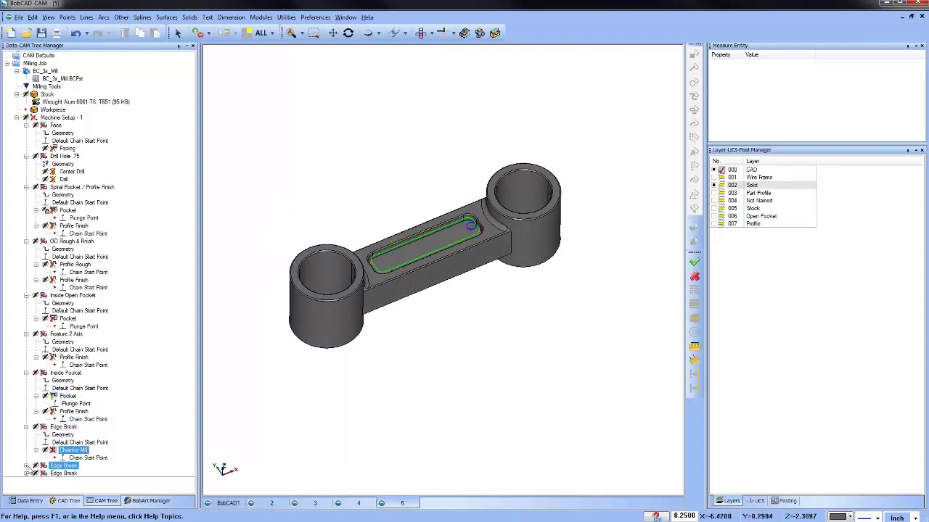
click(26, 465)
click(72, 489)
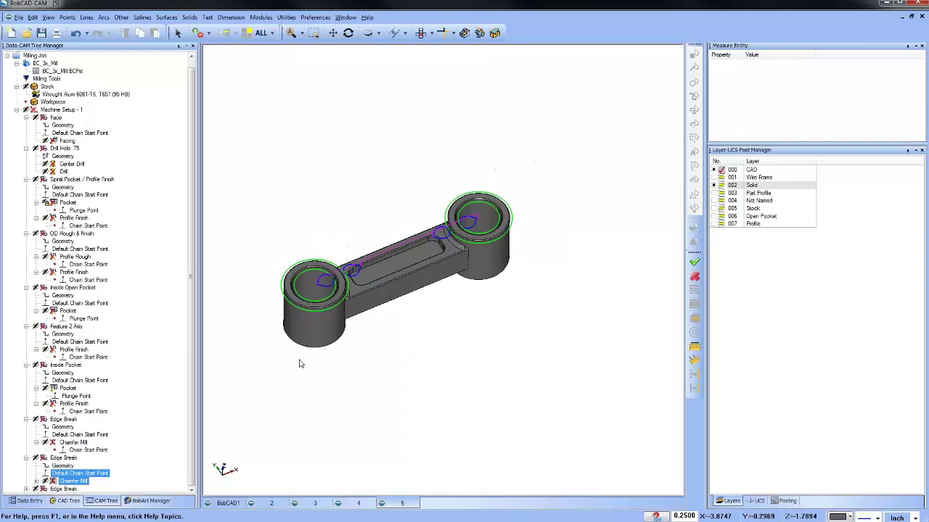
click(63, 489)
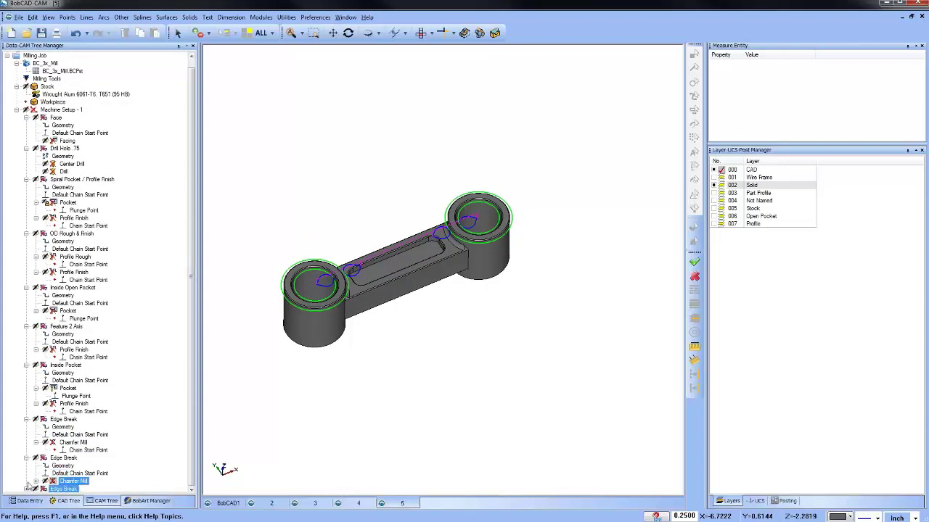
click(26, 489)
click(80, 473)
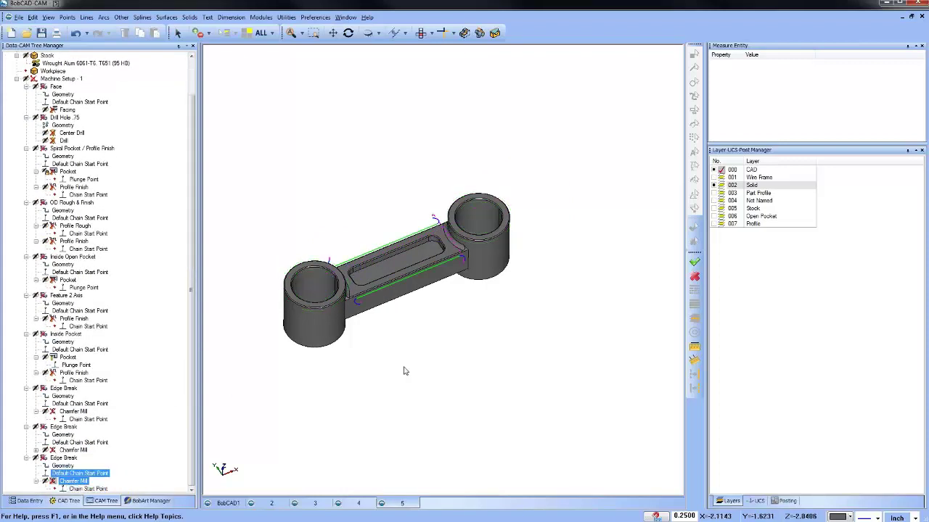
scroll(457, 345, up, 5)
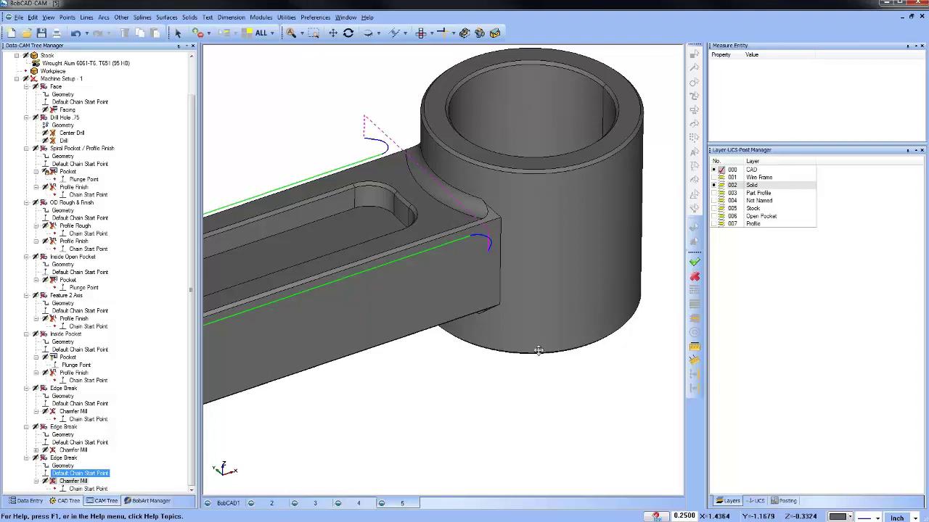
scroll(546, 245, up, 2)
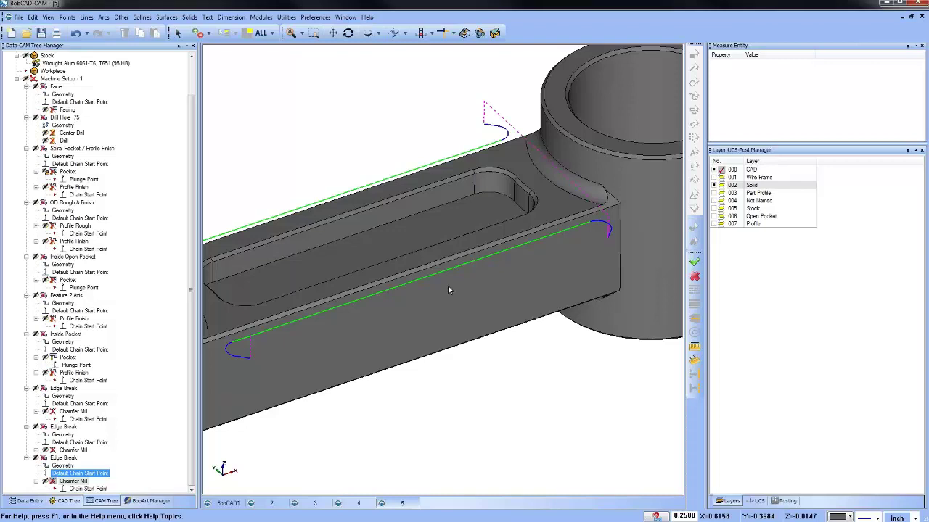
- Zoom the part to fit the view and select the stock entry
right_click(389, 118)
click(421, 132)
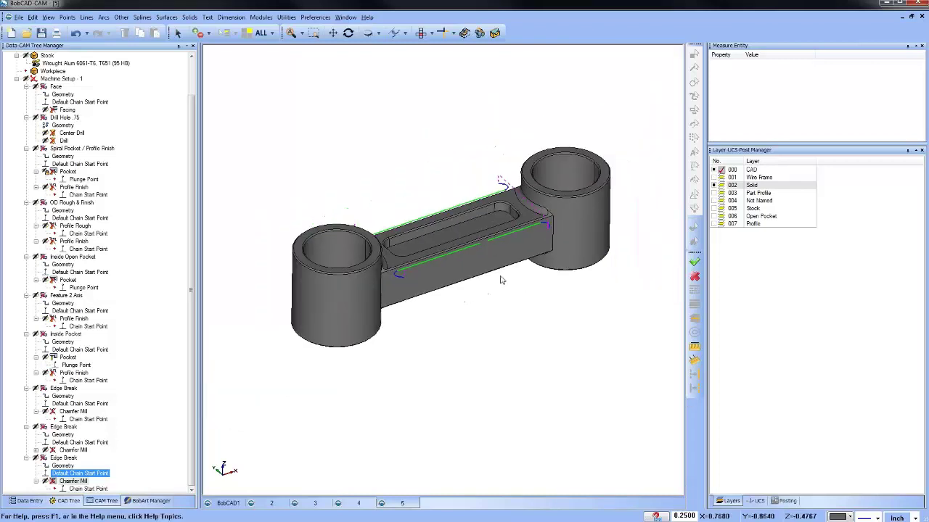
click(85, 64)
scroll(28, 91, up, 1)
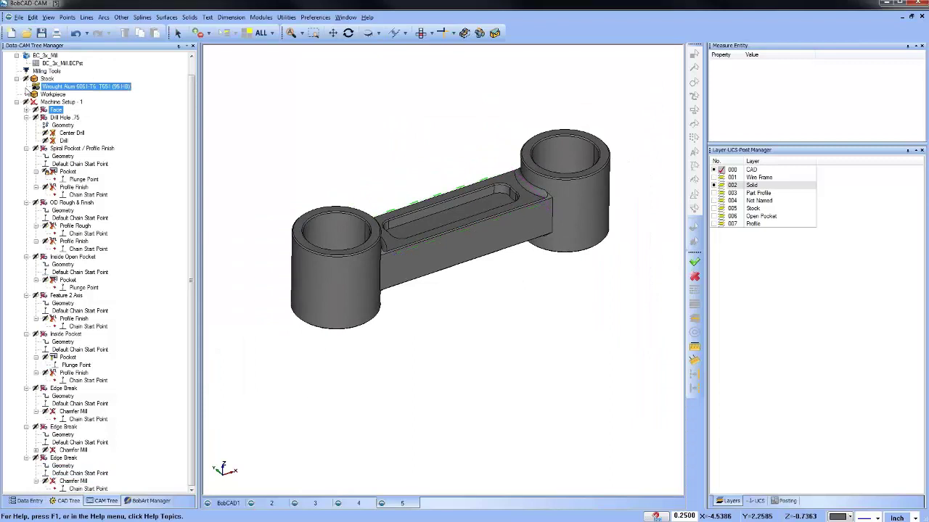
- Cycle through the open document tabs, ending on the forked arm part document
click(365, 504)
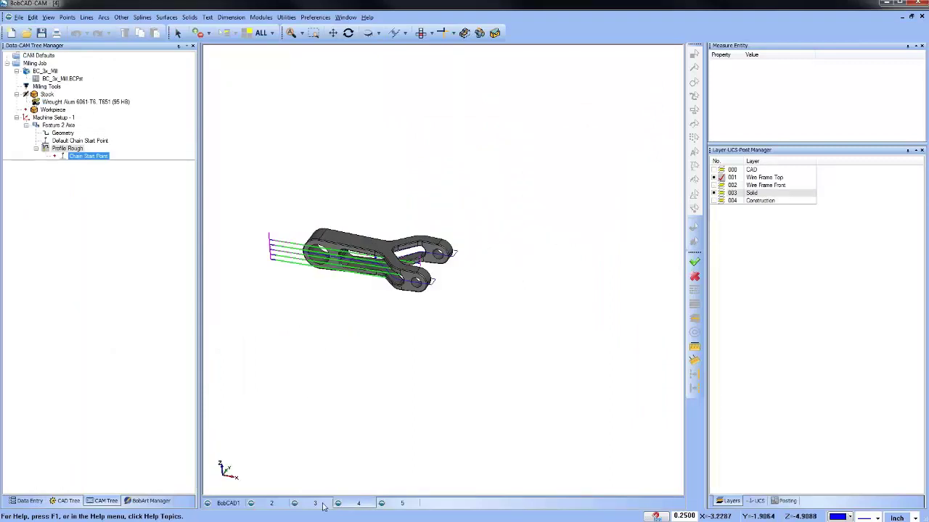
click(319, 506)
click(282, 507)
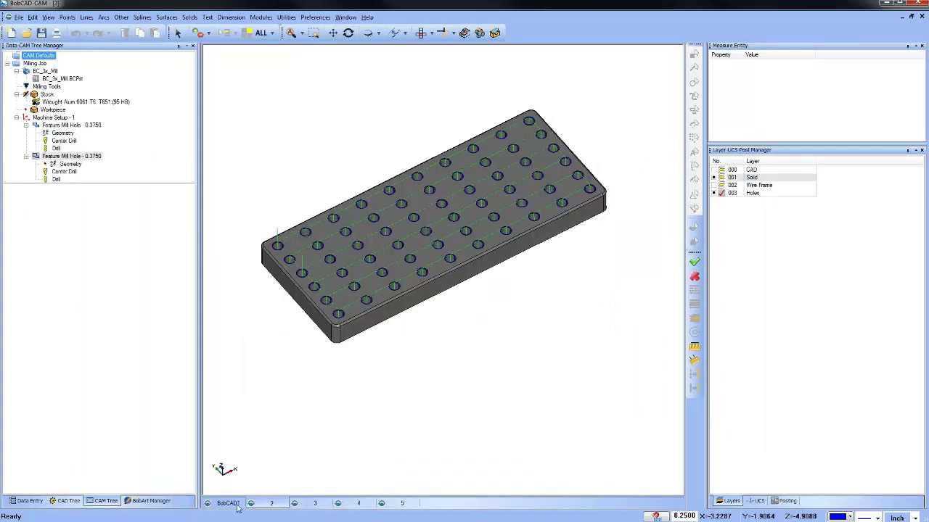
click(238, 507)
click(271, 506)
click(353, 507)
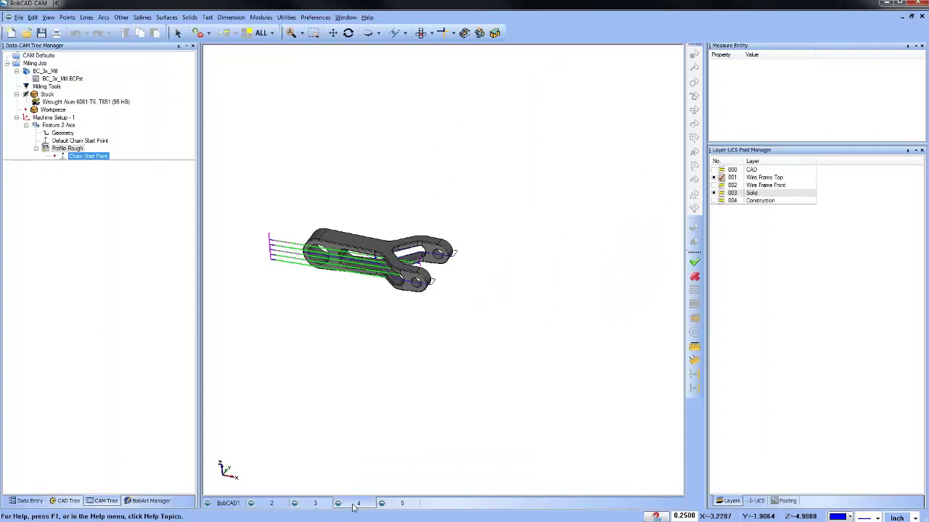
- Start editing the Geometry of the forked arm's Feature 2 Axis
middle_drag(470, 336, 435, 283)
click(71, 126)
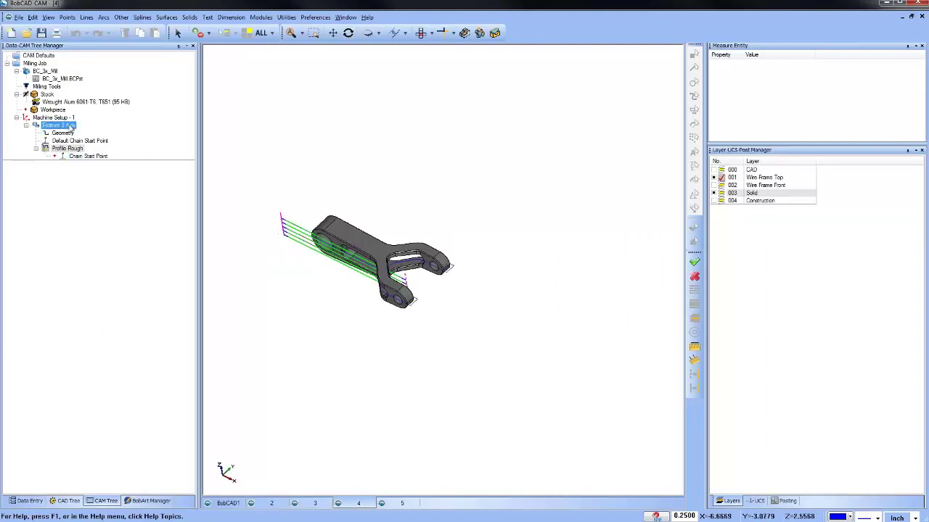
click(64, 133)
right_click(75, 133)
click(102, 149)
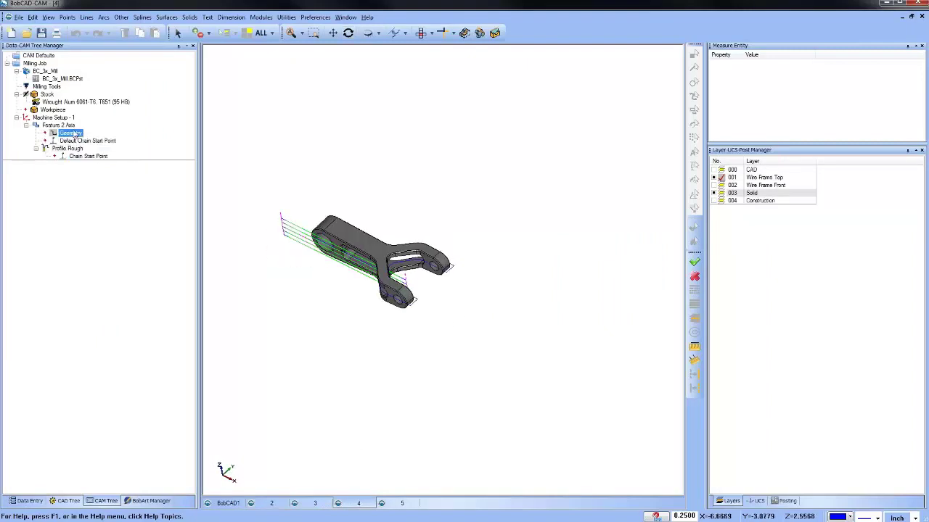
- Hide the Solid layer in top view and chain the slot's inner U-shaped outline as the feature geometry
double_click(75, 133)
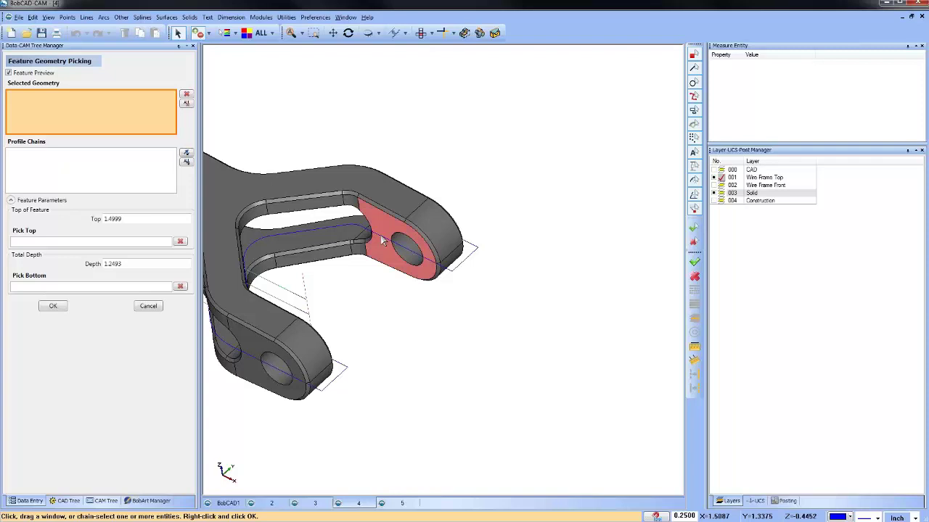
middle_drag(383, 242, 394, 312)
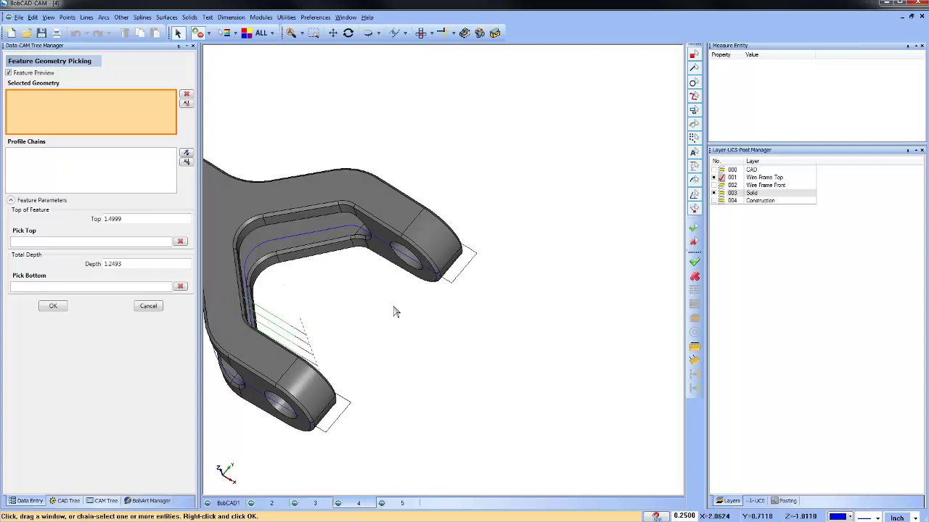
key(t)
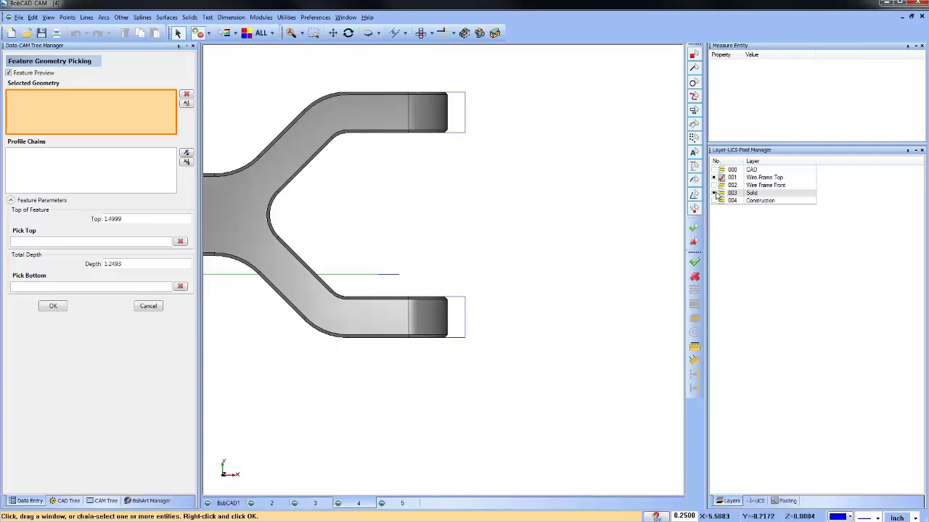
click(716, 193)
click(377, 133)
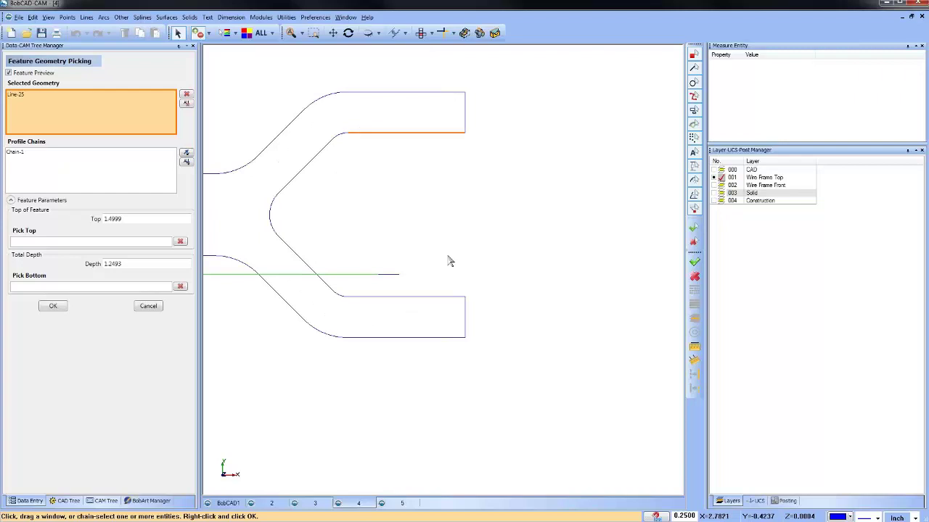
click(452, 297)
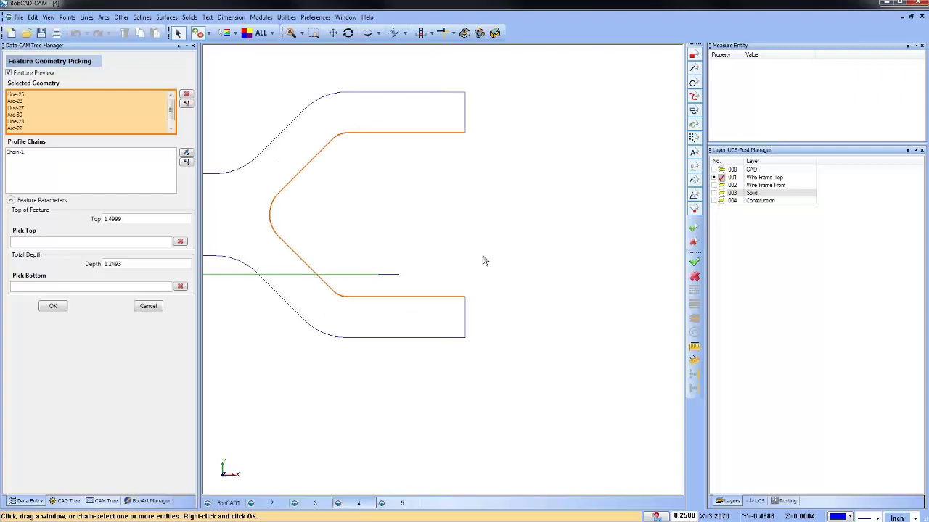
click(53, 306)
click(67, 148)
- Compute the Profile Rough toolpath for the slot
right_click(70, 149)
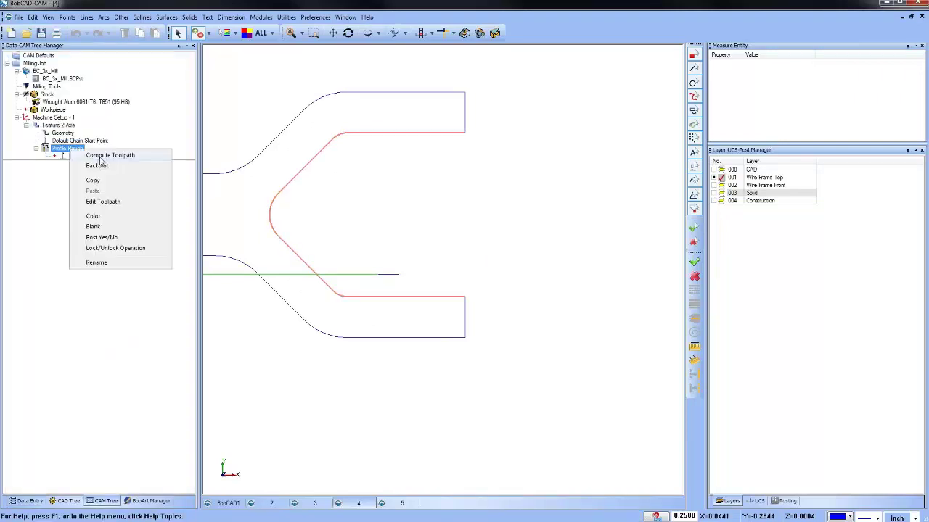
click(105, 155)
click(77, 141)
right_click(80, 141)
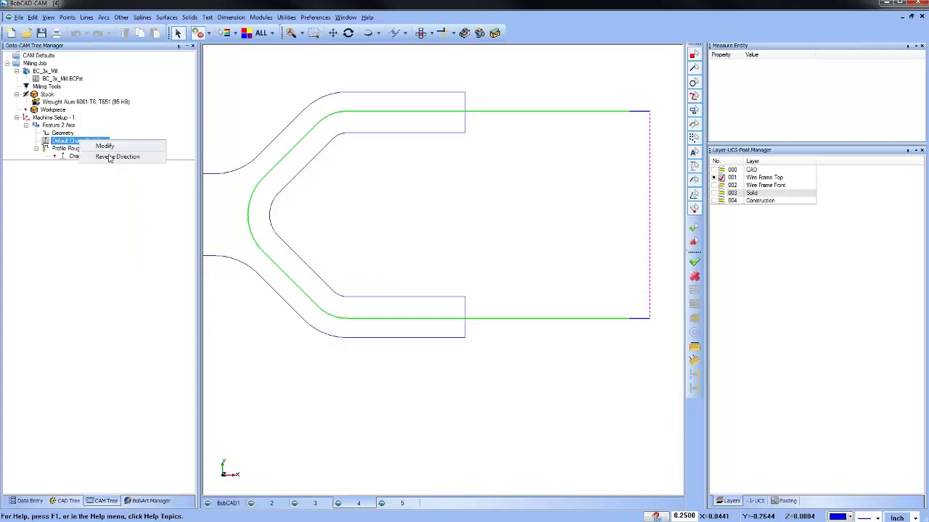
click(106, 146)
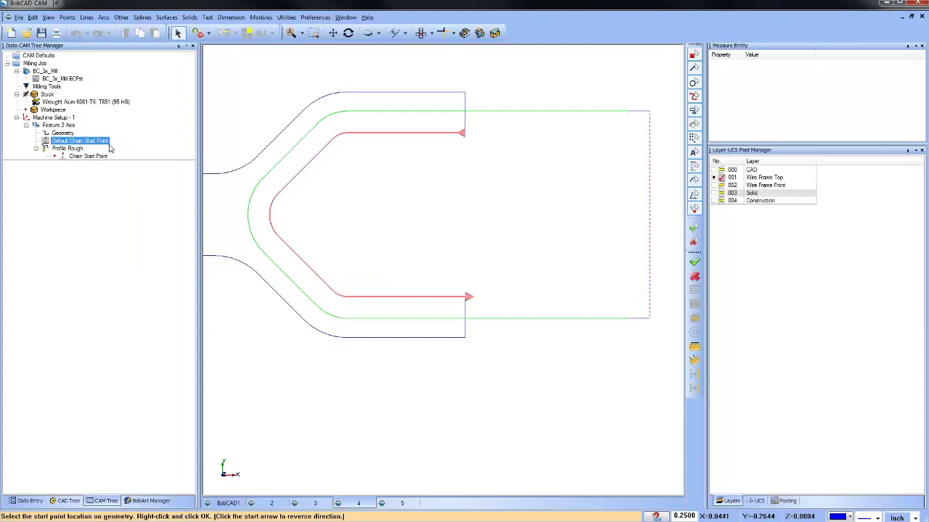
- Reverse the default chain start point's direction and recompute the toolpath
click(87, 141)
right_click(88, 140)
click(120, 159)
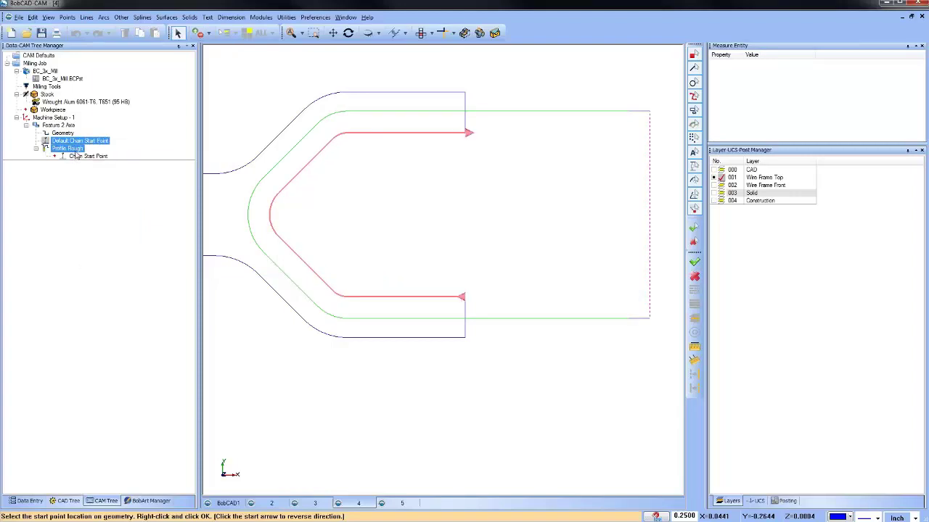
right_click(76, 154)
click(110, 161)
click(67, 134)
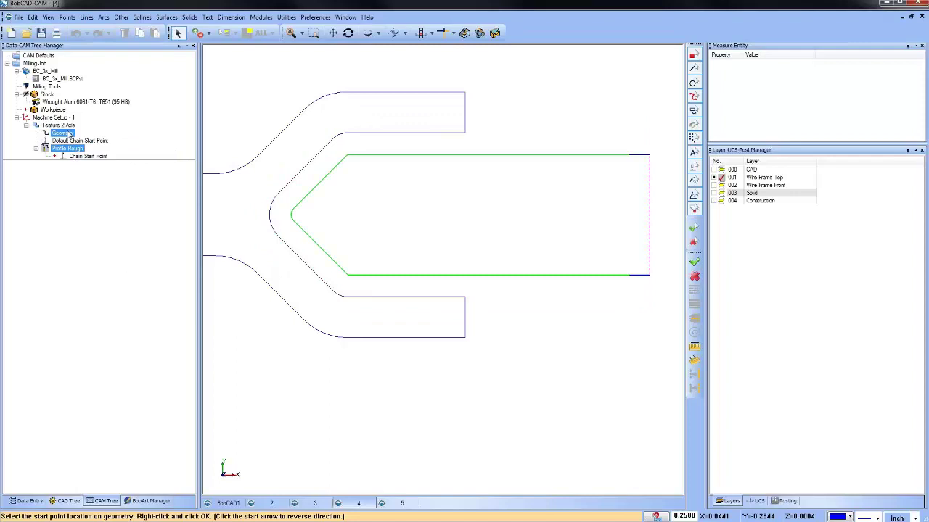
right_click(52, 125)
- Edit Feature 2 Axis and try vertical, parallel, right-angle and circular lead-in types
click(80, 129)
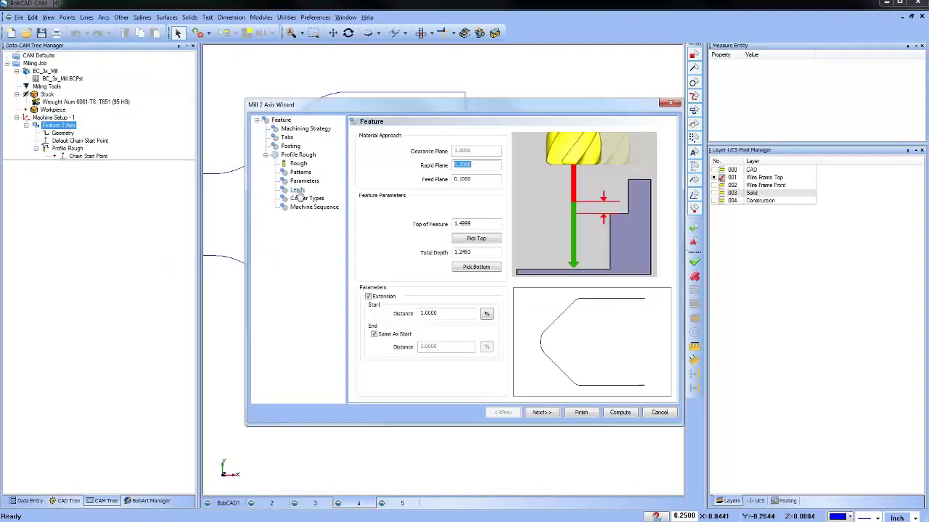
click(368, 297)
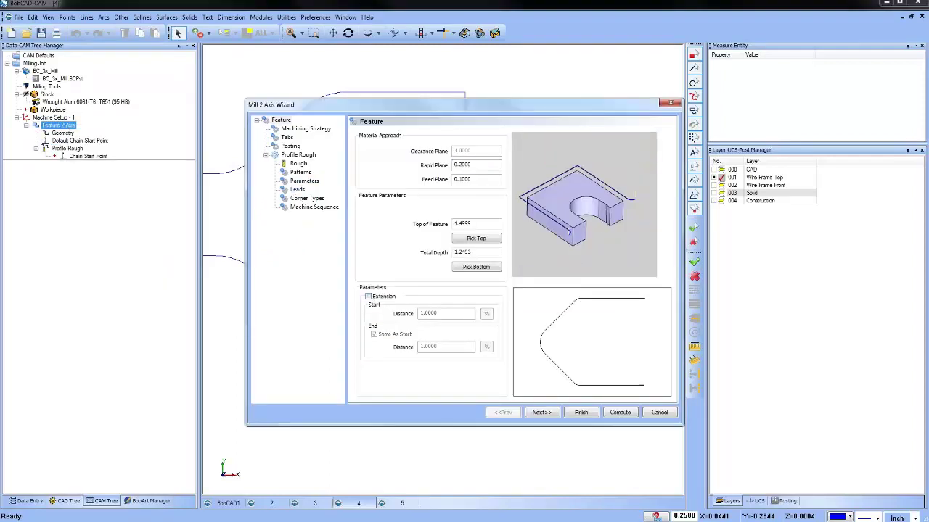
click(297, 189)
click(361, 308)
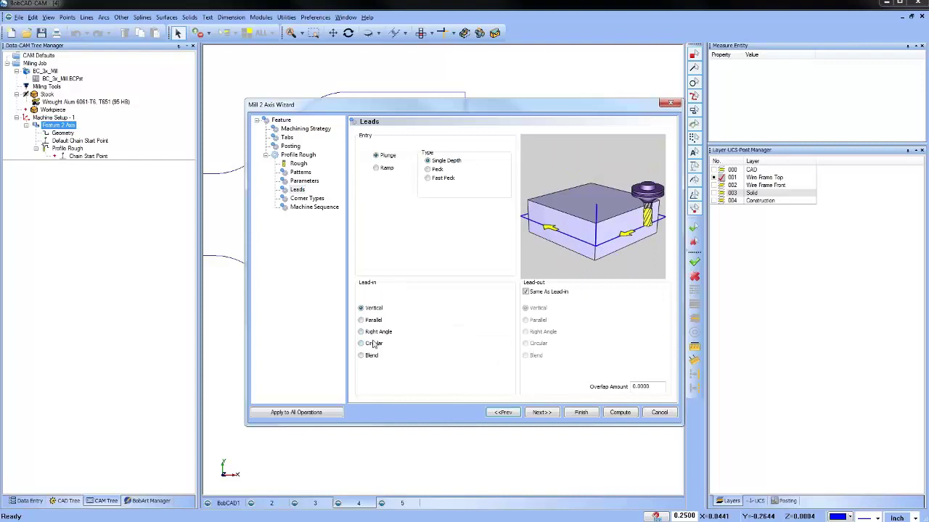
click(361, 320)
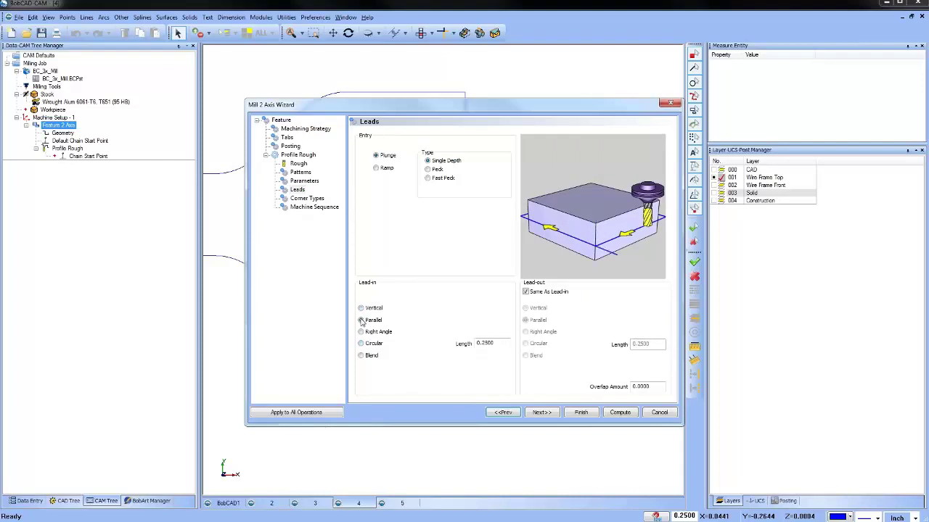
click(360, 332)
click(362, 344)
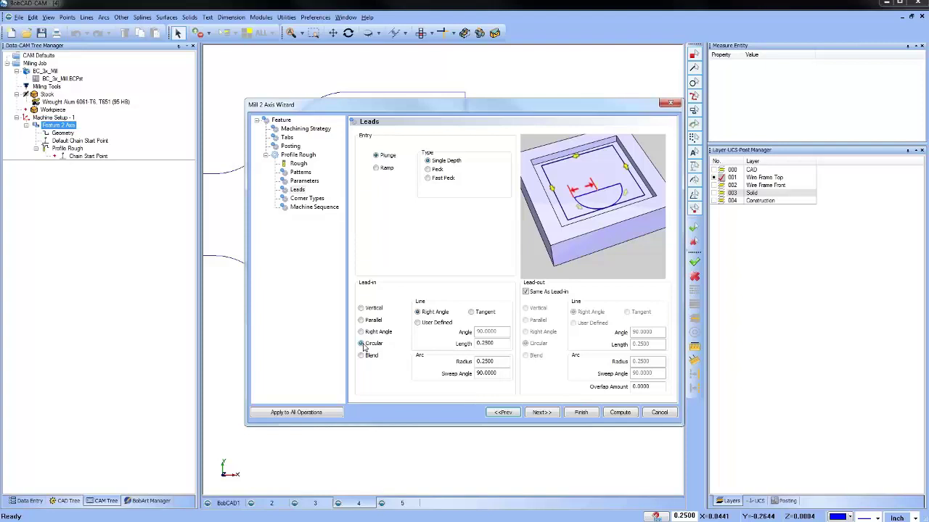
- Settle on a circular lead-in with a Right Angle lead line
click(361, 355)
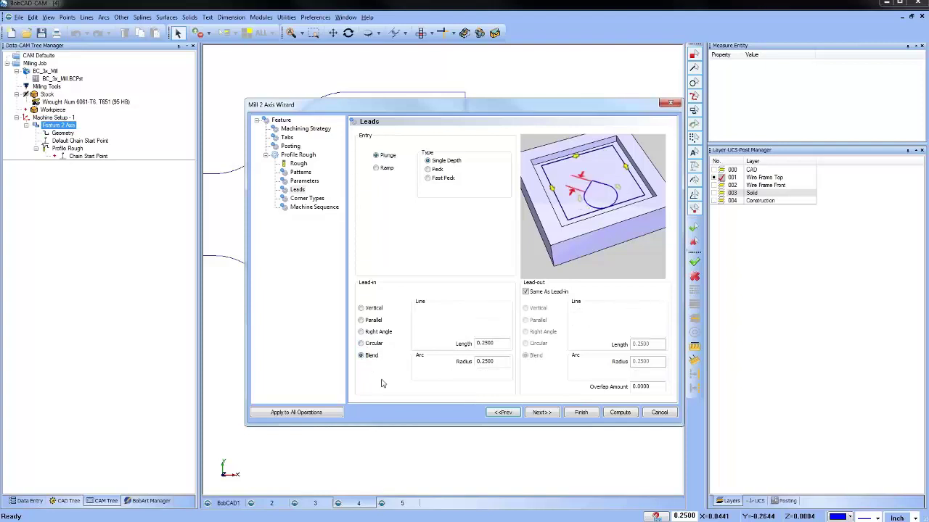
click(362, 343)
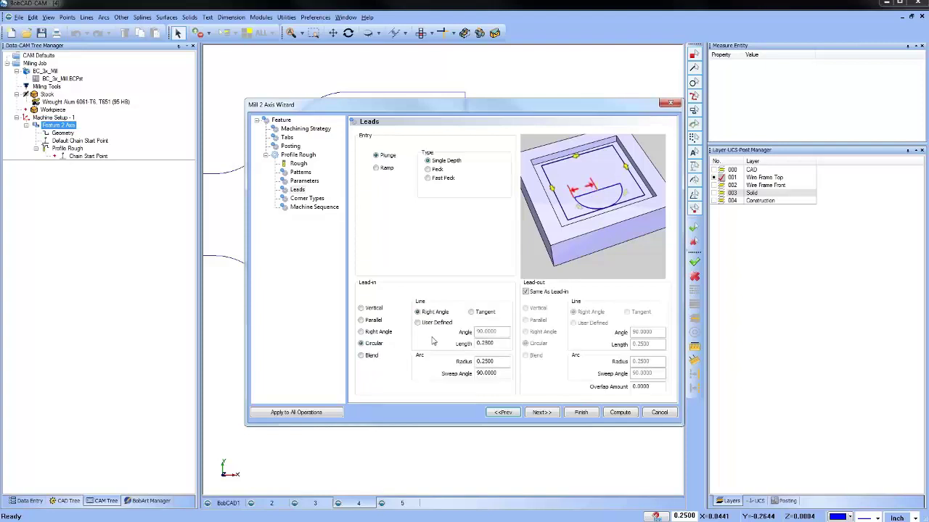
click(471, 312)
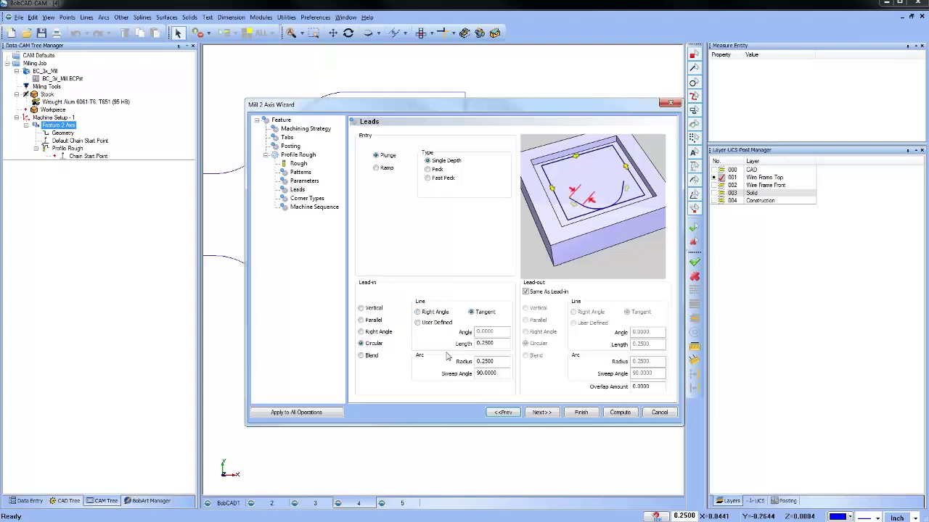
click(417, 322)
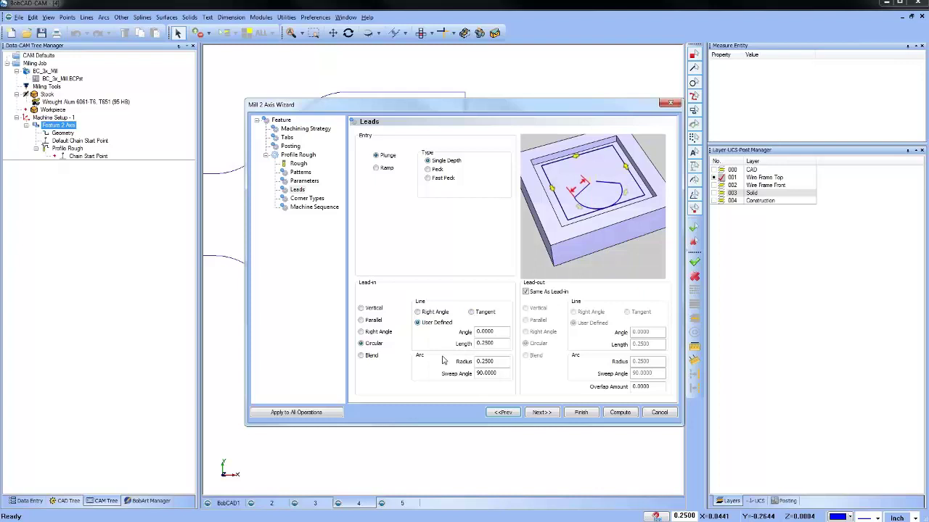
click(417, 312)
- Compute the toolpath with circular leads and backplot Profile Rough to inspect the stacked passes
click(615, 413)
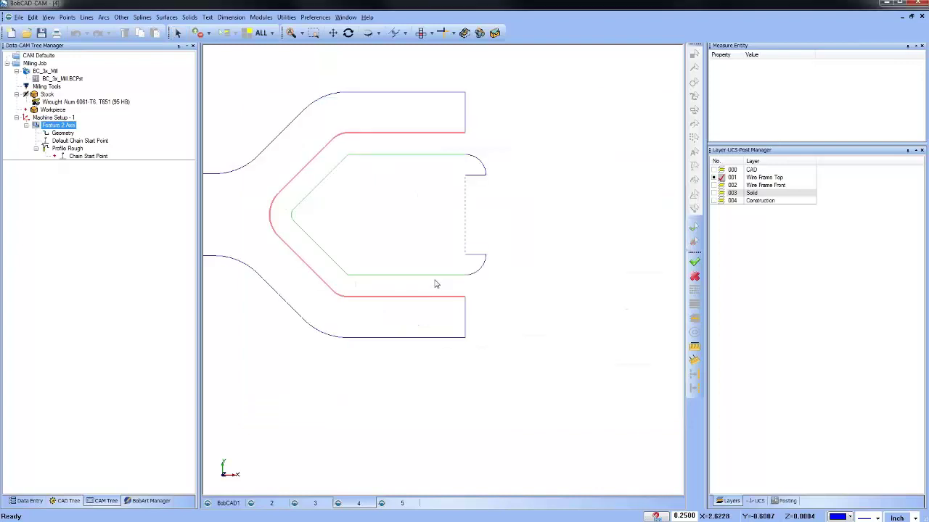
scroll(472, 273, up, 1)
right_click(59, 148)
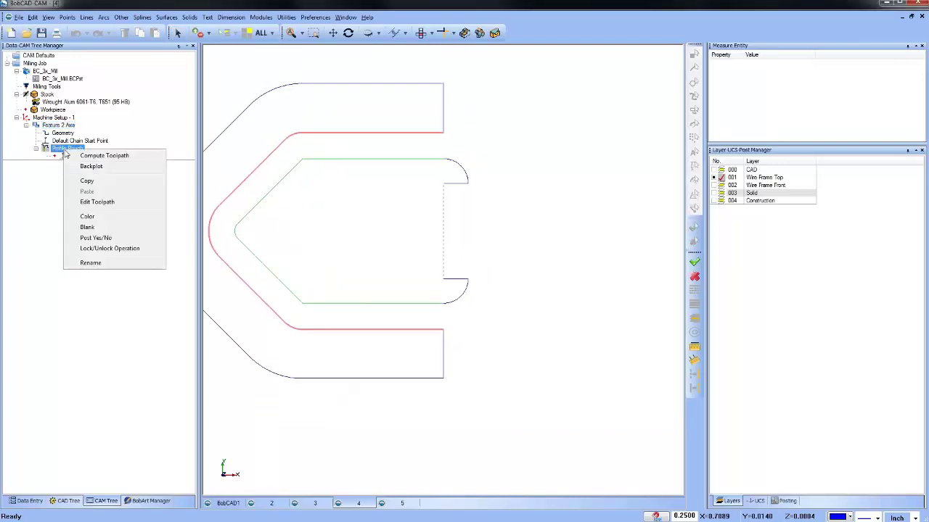
click(105, 171)
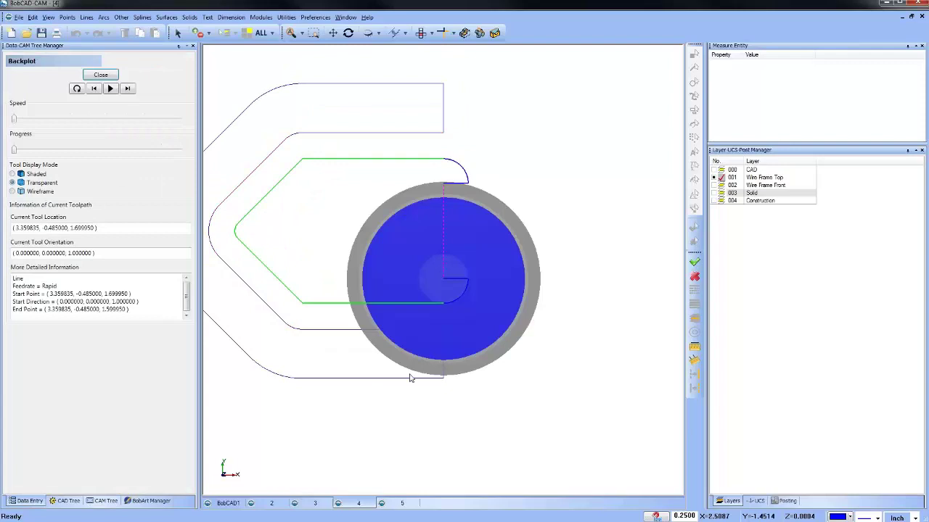
middle_drag(409, 379, 356, 341)
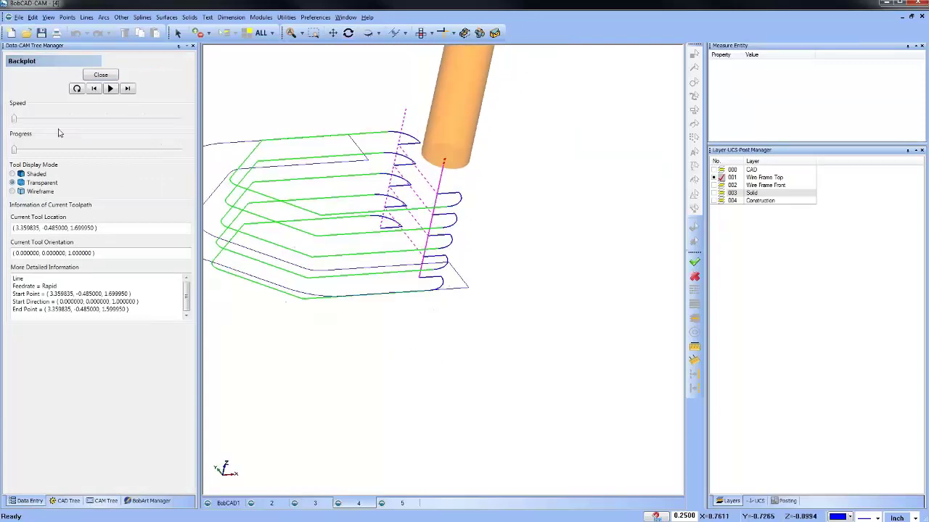
click(105, 78)
- Set the depth Method to Single Step and recompute the slot toolpath
click(60, 125)
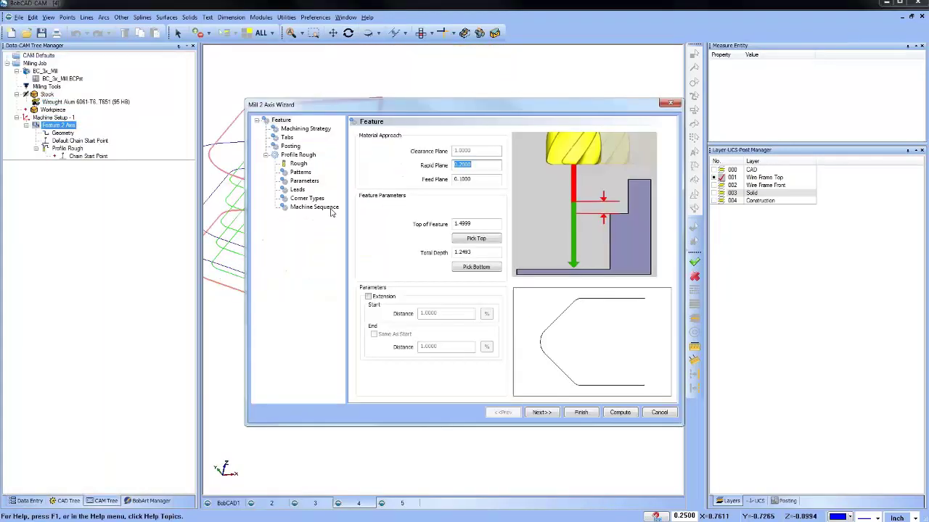
click(304, 181)
click(375, 306)
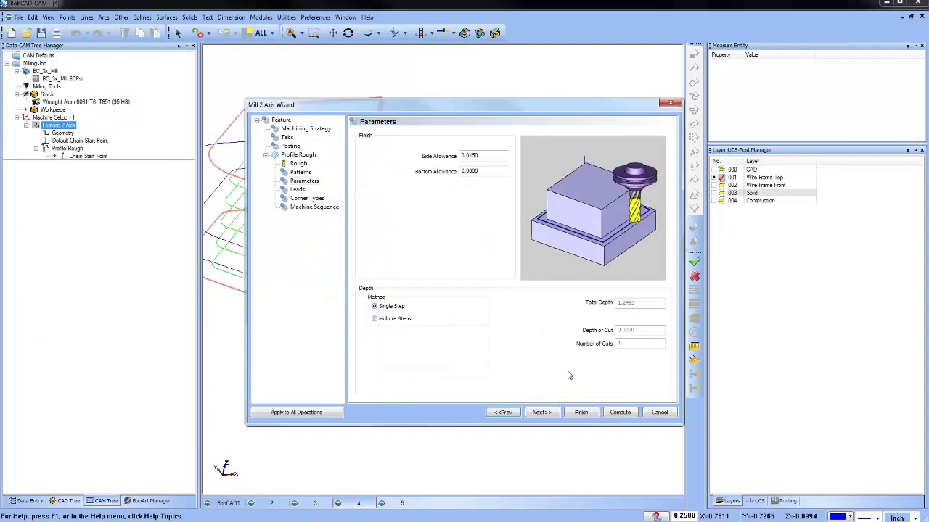
click(620, 412)
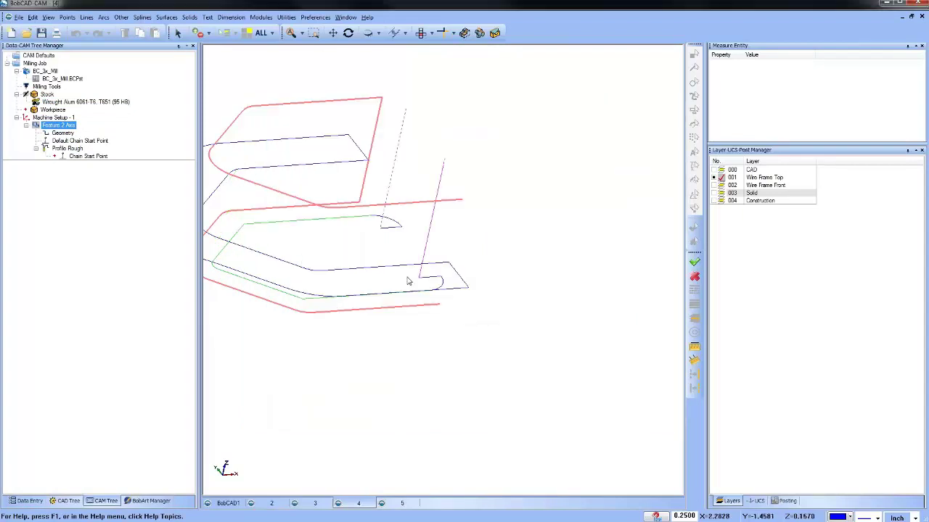
- Switch to Top view, make layer 000 CAD current and hide 001 Wire Frame Top
click(421, 33)
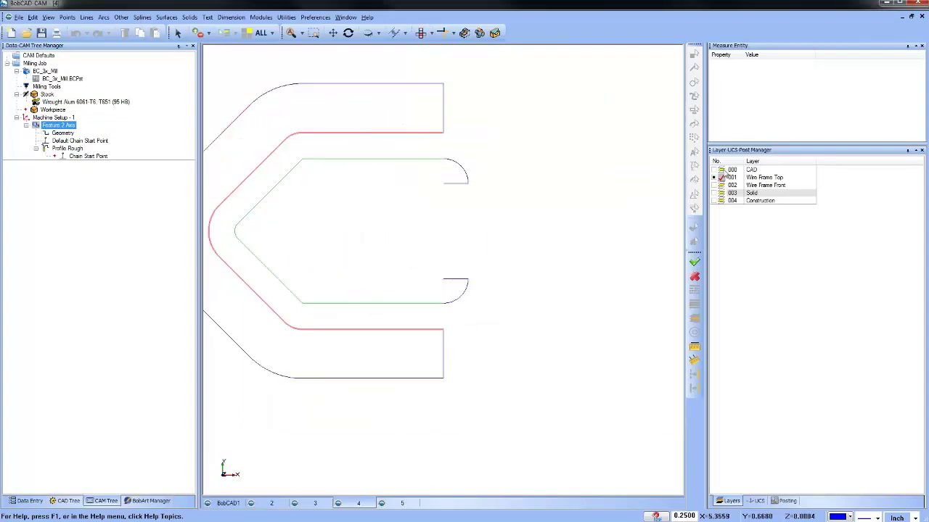
click(716, 169)
click(721, 177)
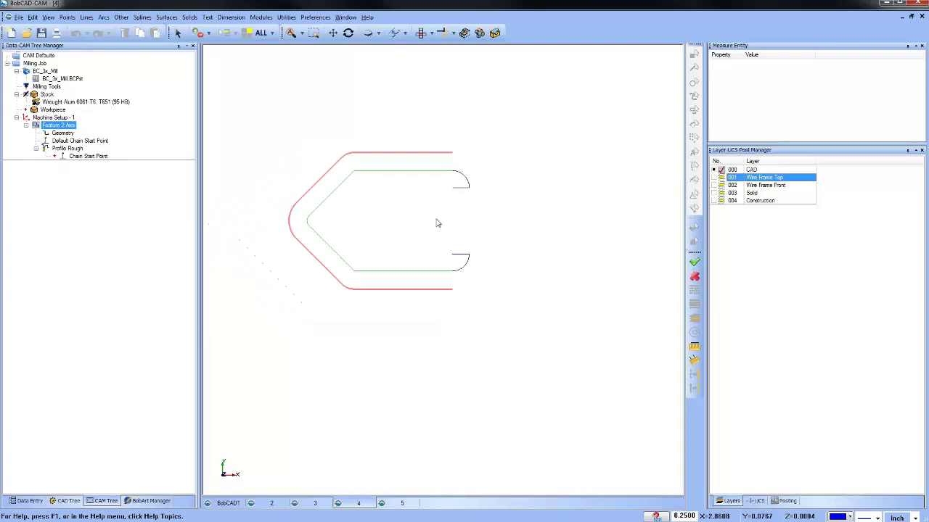
scroll(436, 222, up, 1)
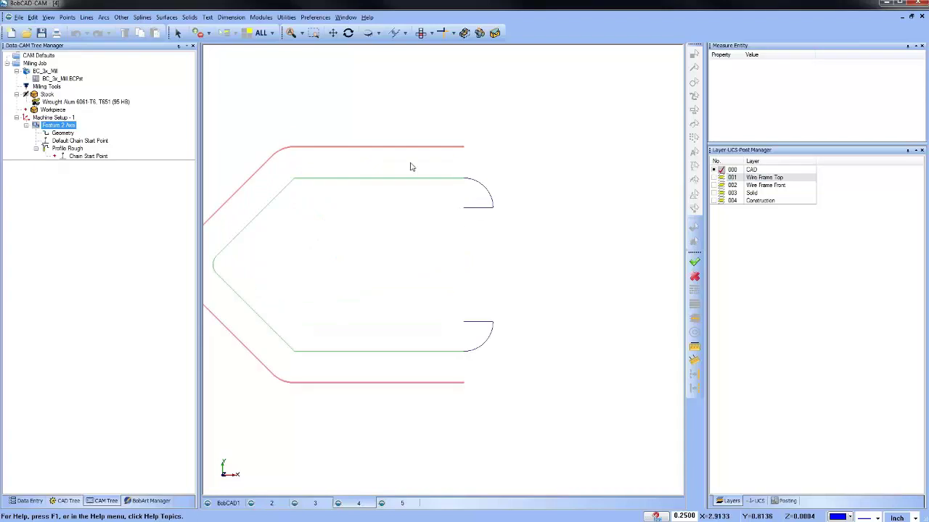
- Show the chain start direction arrows and reopen Feature 2 Axis for editing
click(81, 141)
click(73, 148)
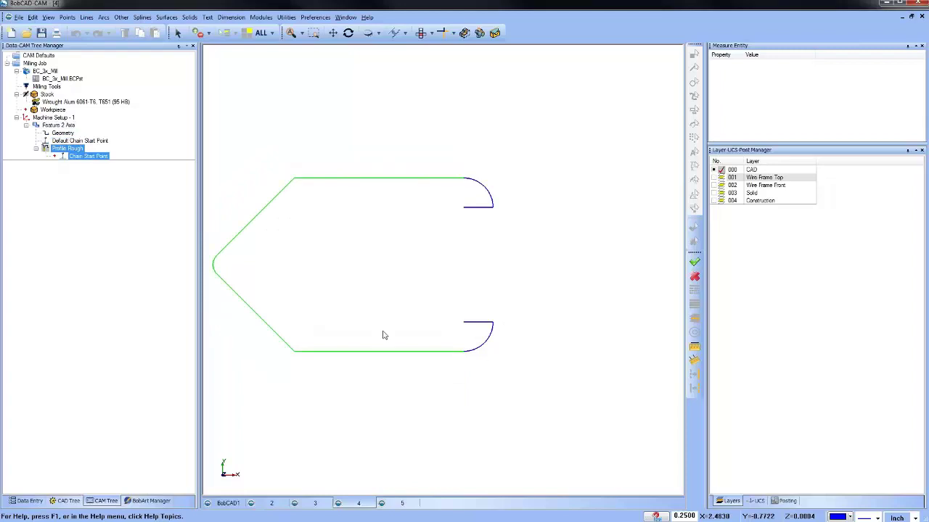
right_click(54, 126)
click(85, 136)
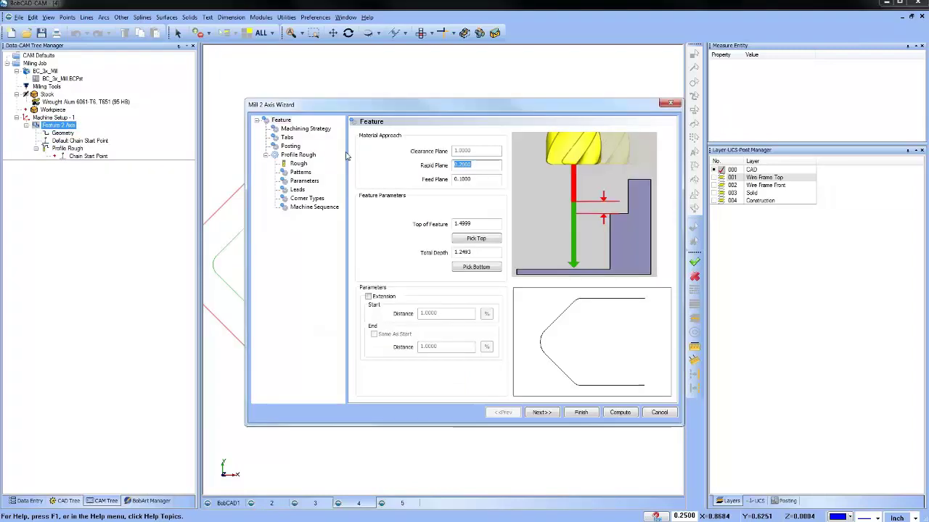
- Set the lead-in line to Tangent and compute the toolpath
click(299, 190)
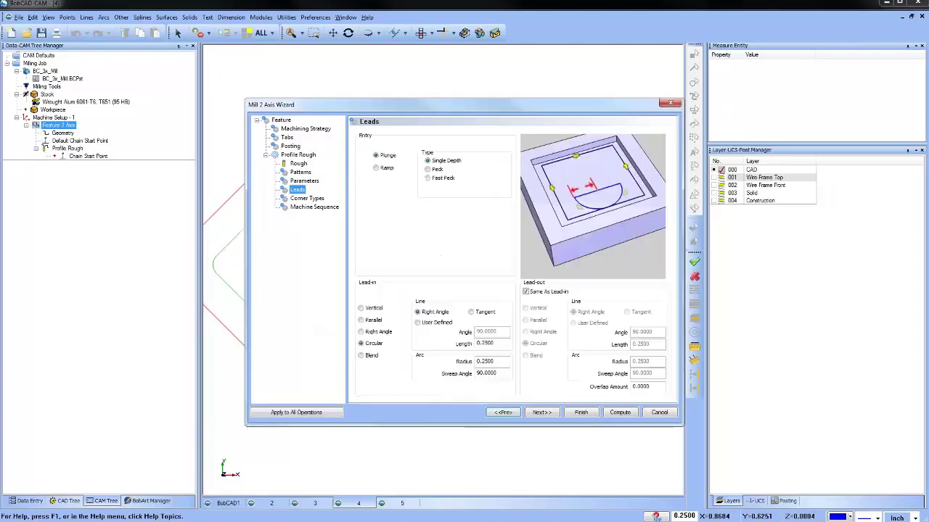
click(473, 312)
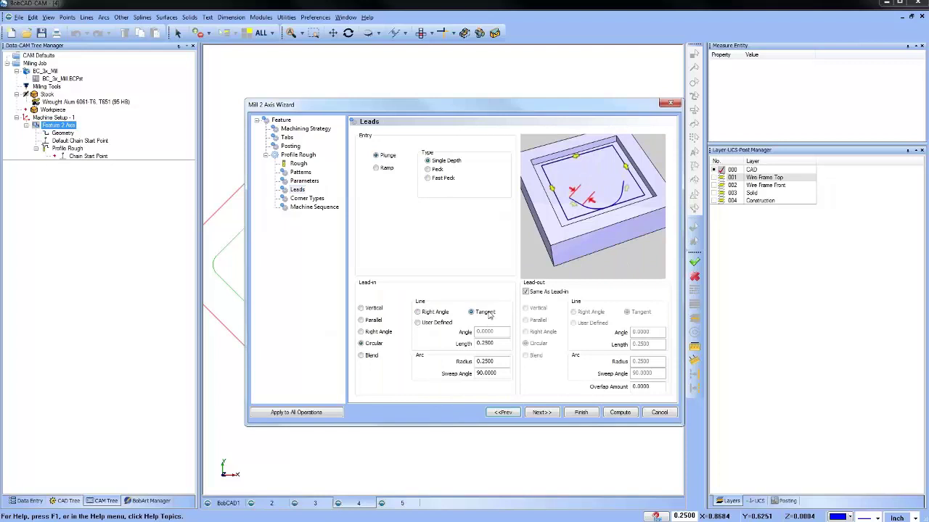
click(619, 412)
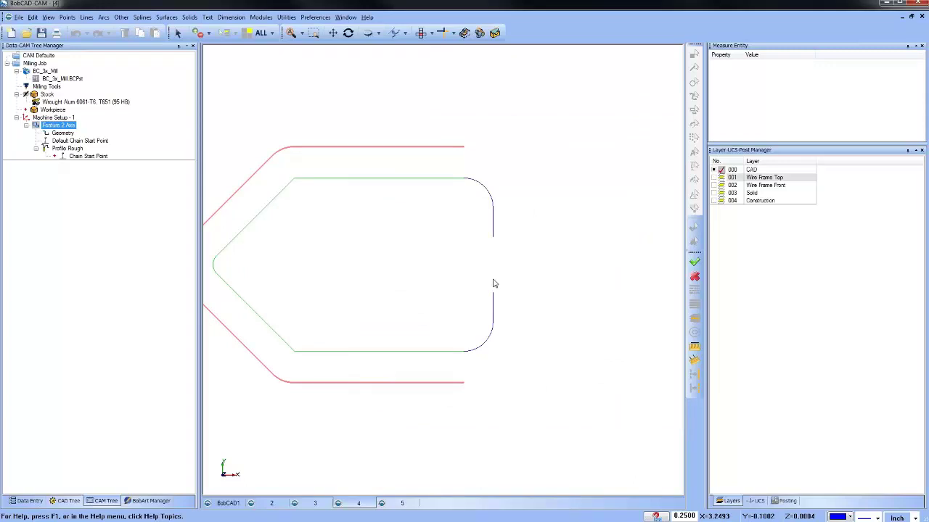
- Reopen Feature 2 Axis settings on the Leads page
click(80, 140)
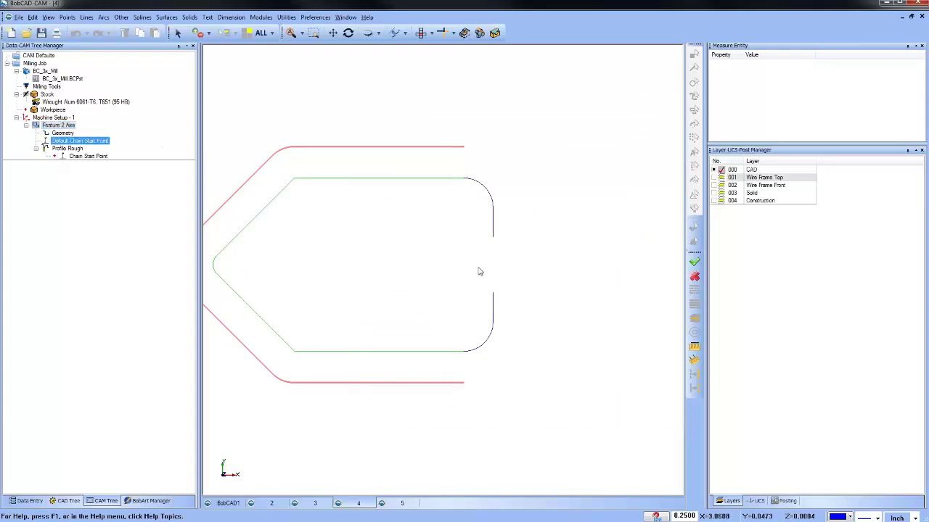
click(60, 125)
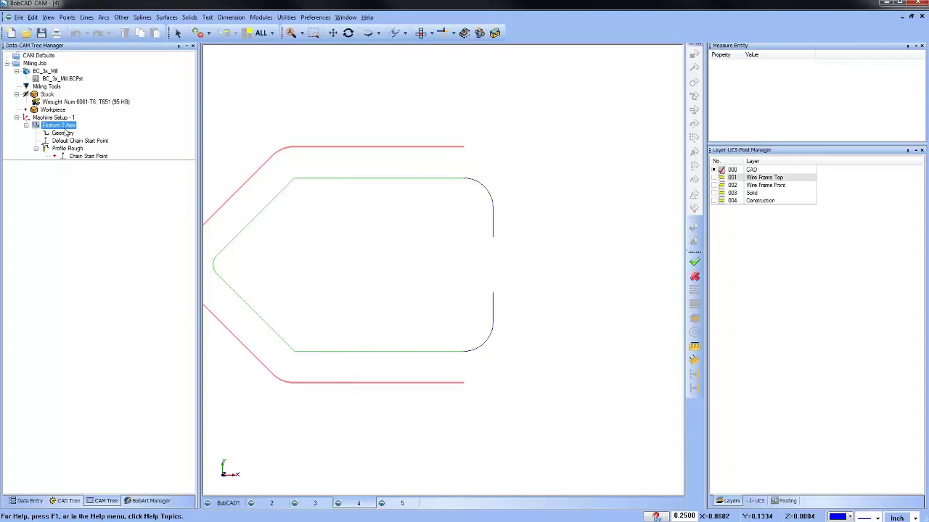
right_click(63, 126)
click(80, 133)
click(298, 189)
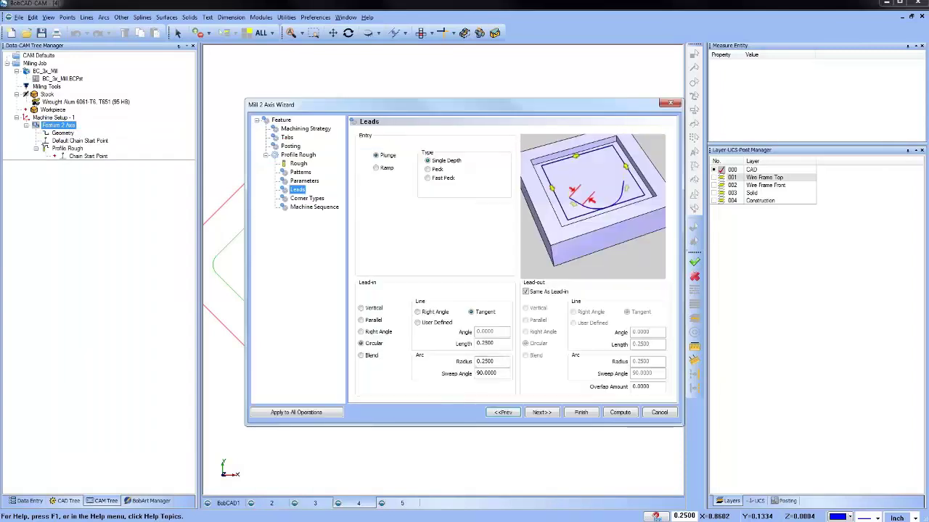
- Set the lead sweep angle to 45 and compute, zooming in to inspect the arcs
double_click(486, 373)
text(45)
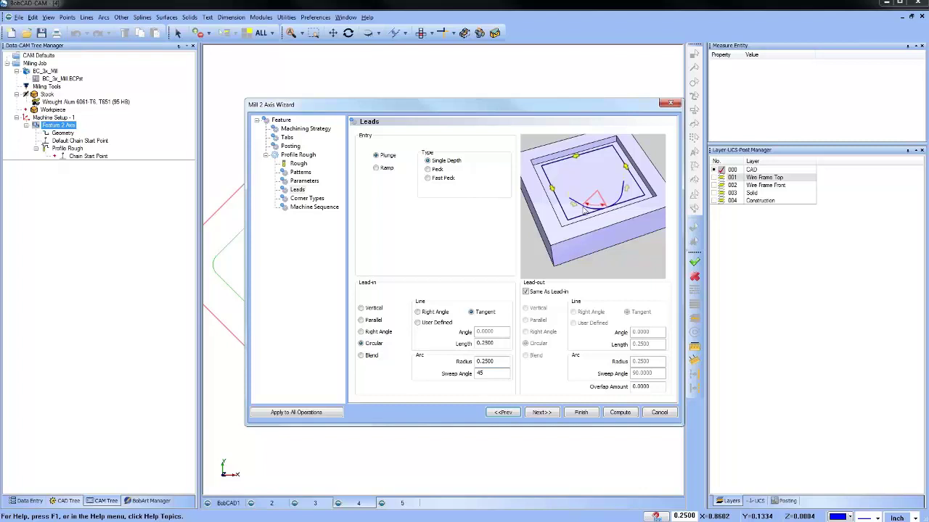
click(620, 413)
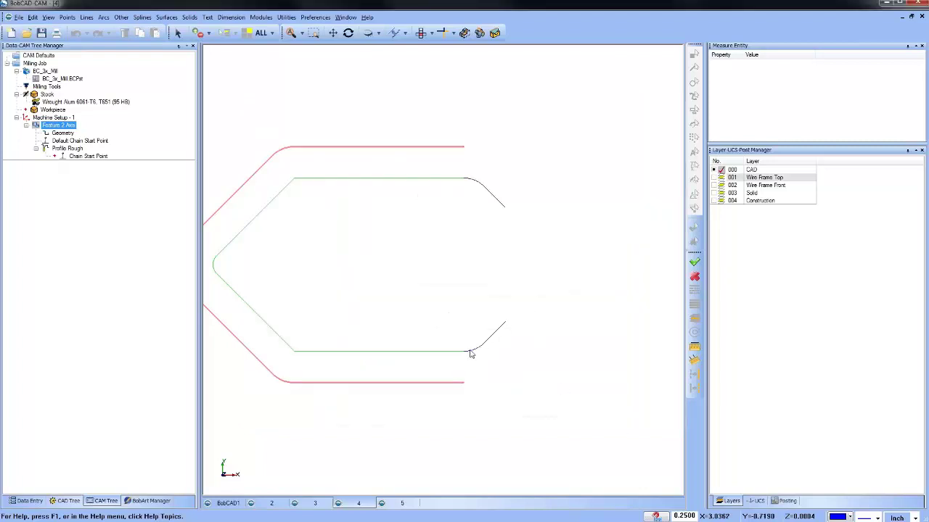
scroll(479, 353, up, 2)
scroll(481, 352, up, 1)
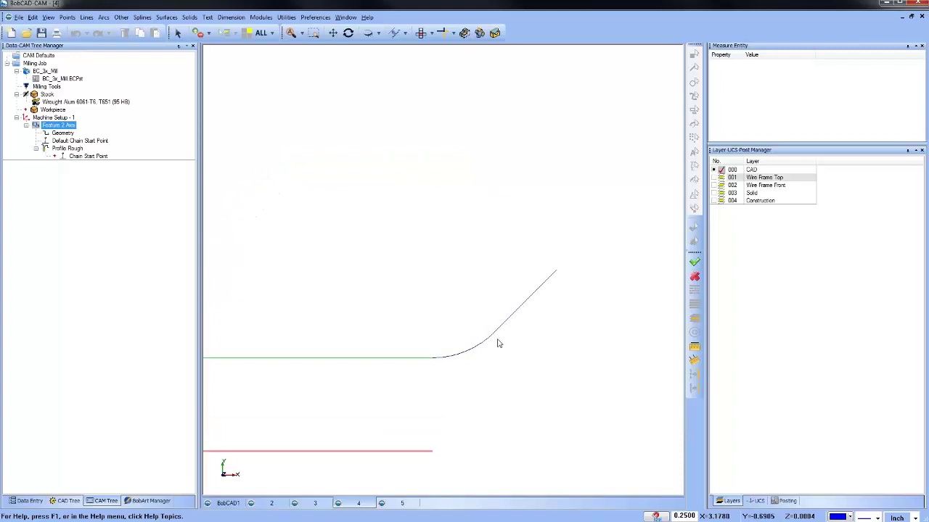
scroll(490, 341, down, 3)
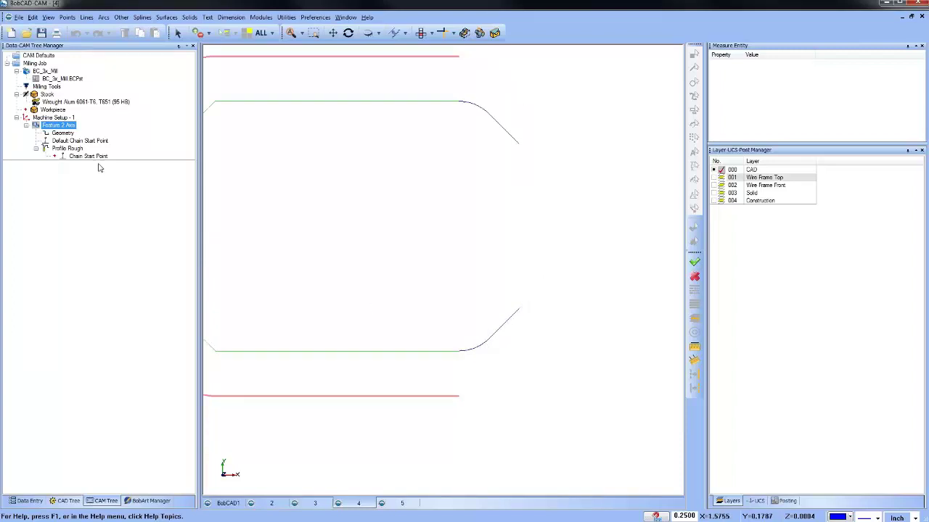
- Reopen the Leads page and recompute with the sweep angle back at 90
right_click(58, 126)
click(103, 134)
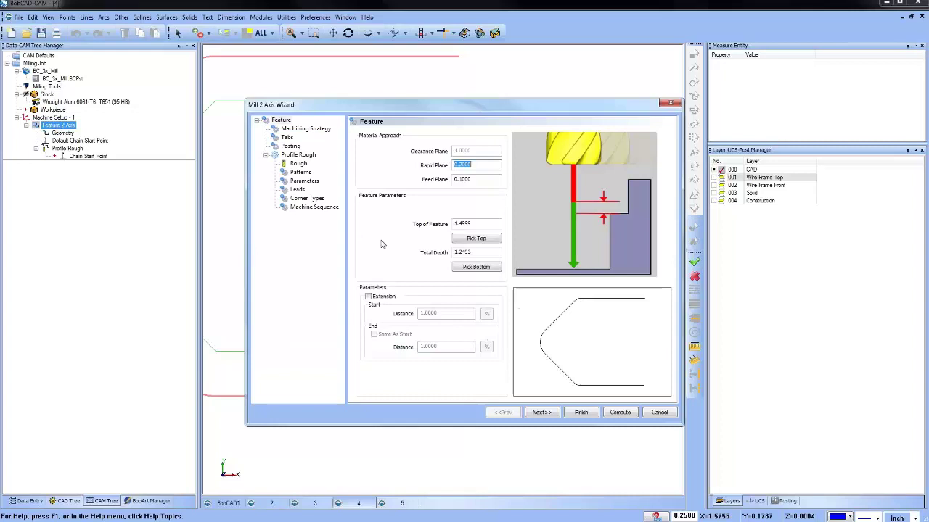
click(298, 189)
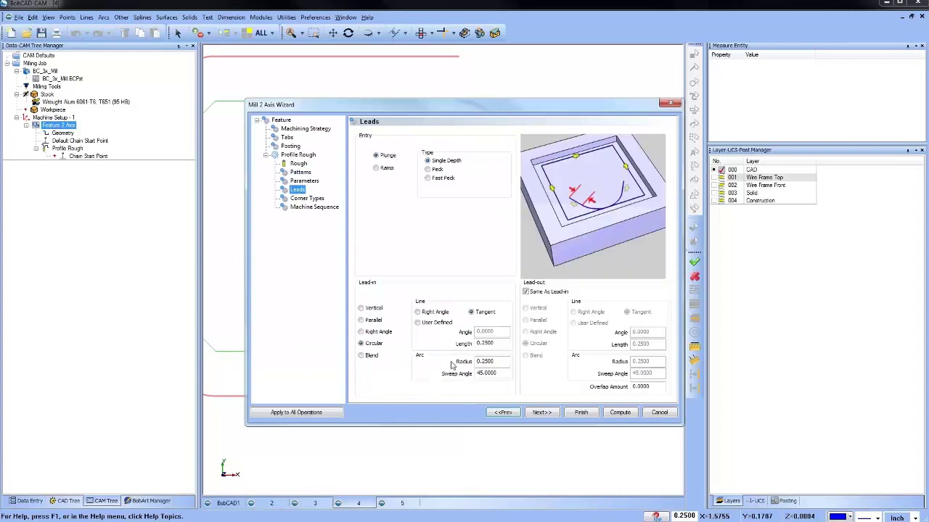
drag(498, 373, 444, 373)
text(90)
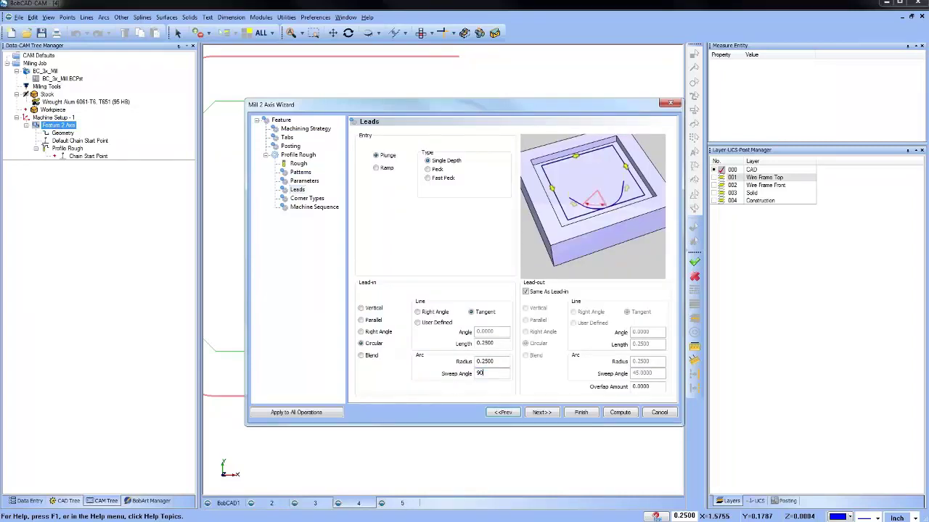
click(618, 412)
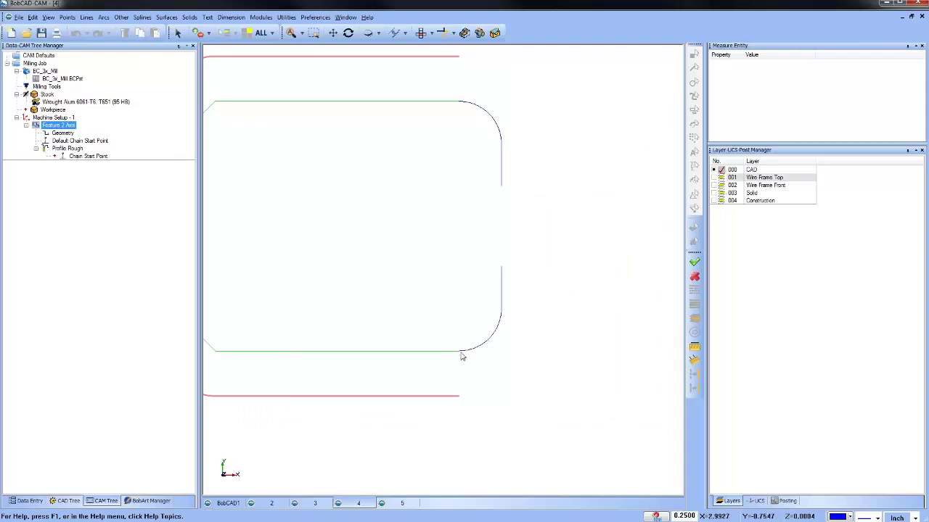
- Set the lead sweep angle to 20 and compute the toolpath
right_click(62, 126)
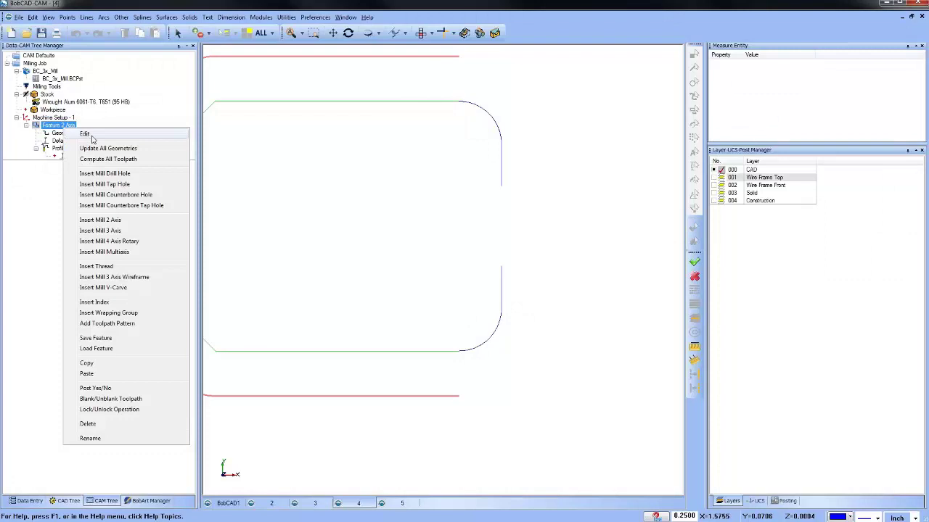
click(85, 134)
click(297, 189)
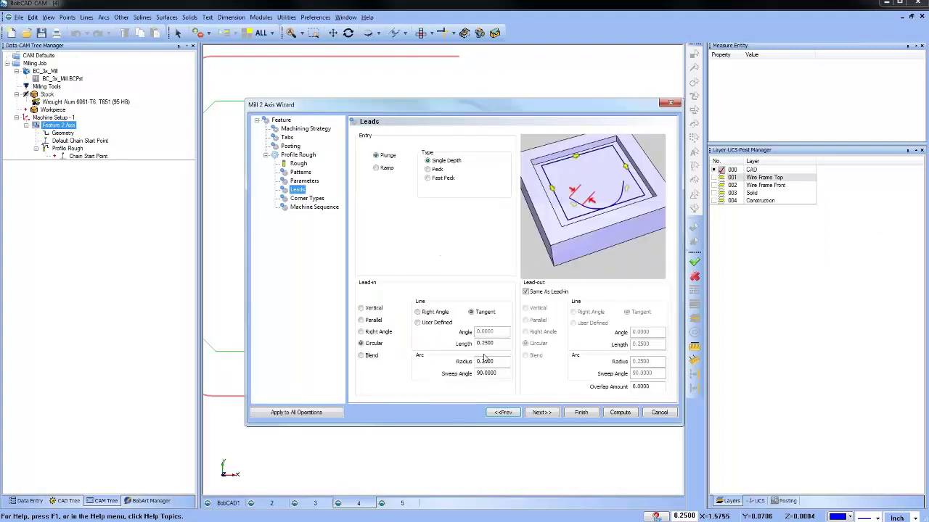
click(488, 372)
text(20)
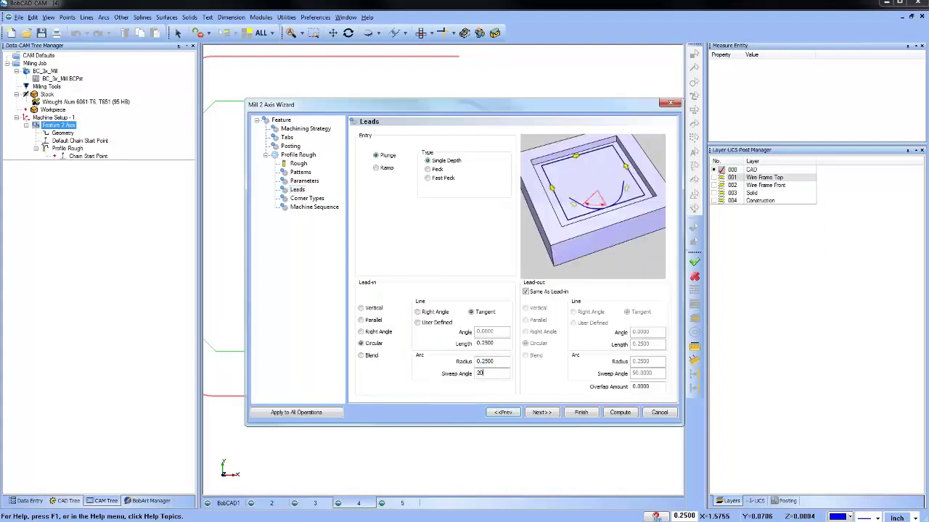
click(619, 412)
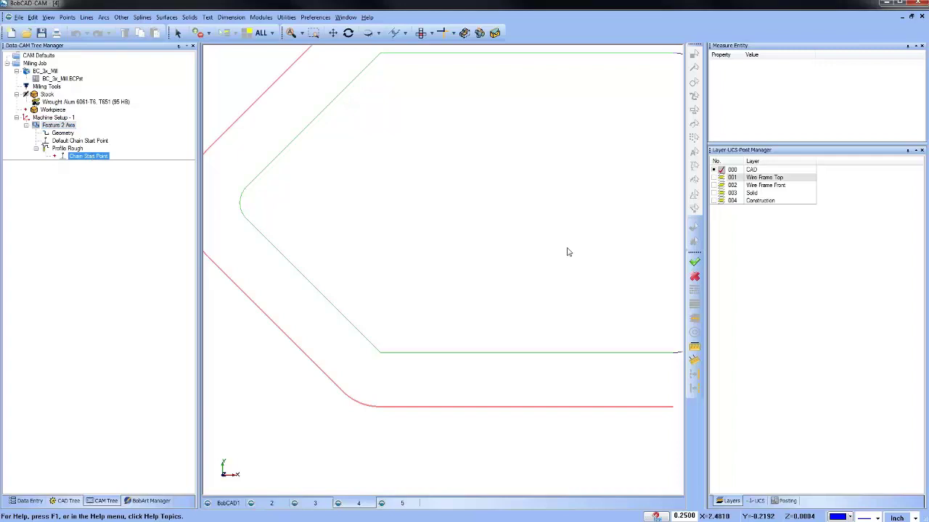
scroll(545, 254, down, 4)
- Change the lead sweep angle back to 90 and recompute the toolpath
right_click(69, 128)
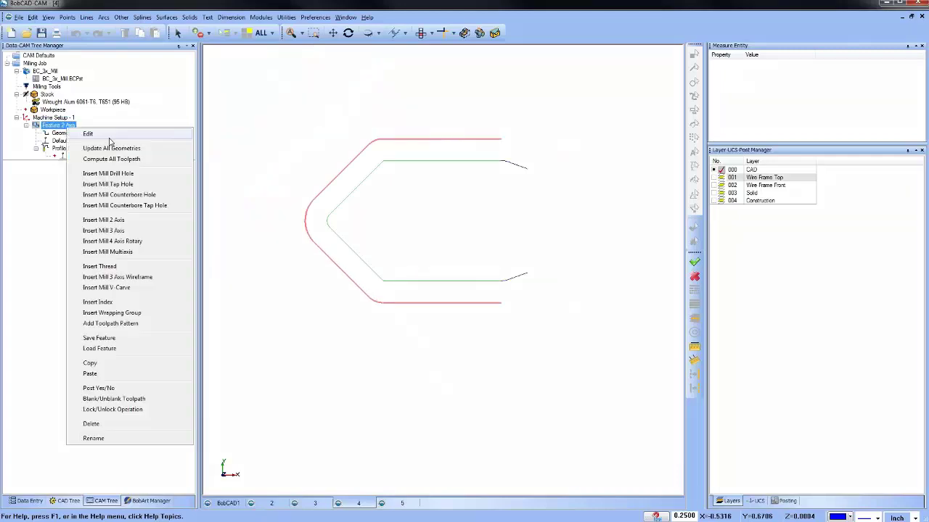
click(79, 132)
click(296, 189)
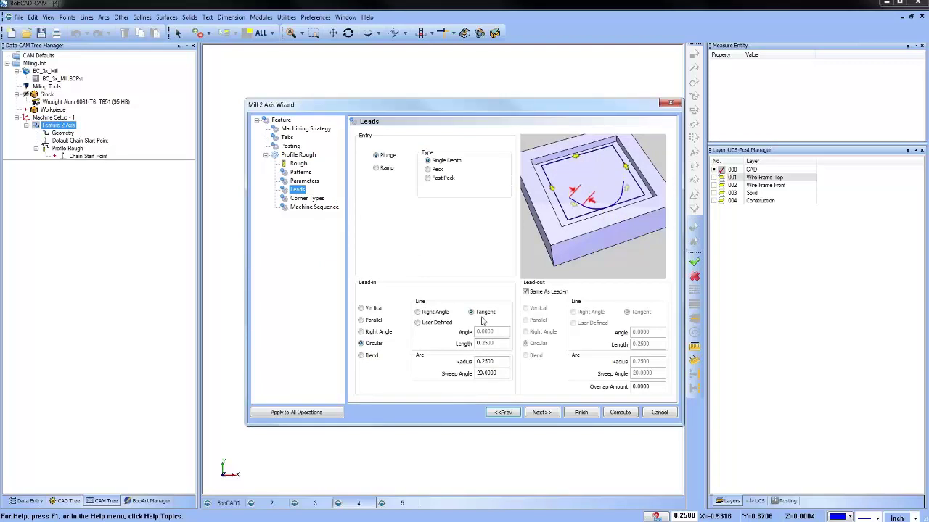
double_click(500, 373)
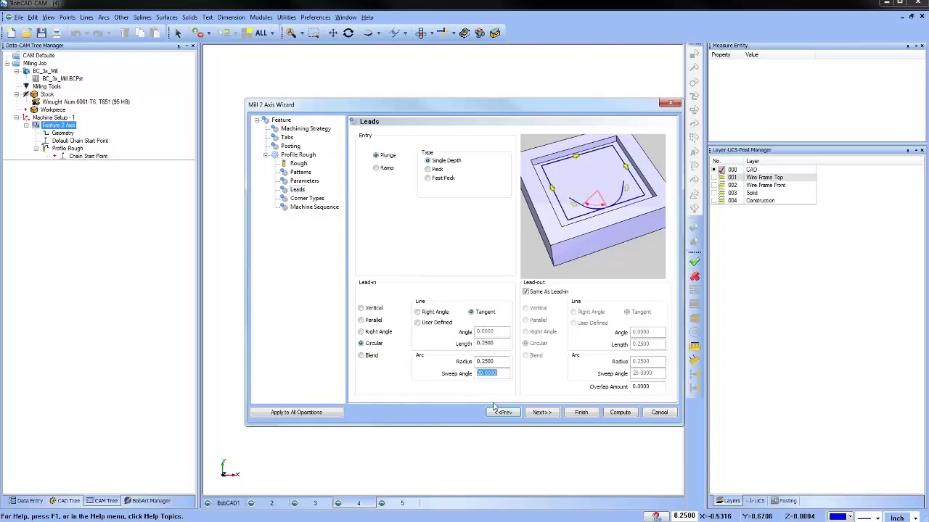
text(90)
click(622, 413)
- Reopen the Leads page and select the sweep angle value for replacement
click(79, 141)
right_click(45, 124)
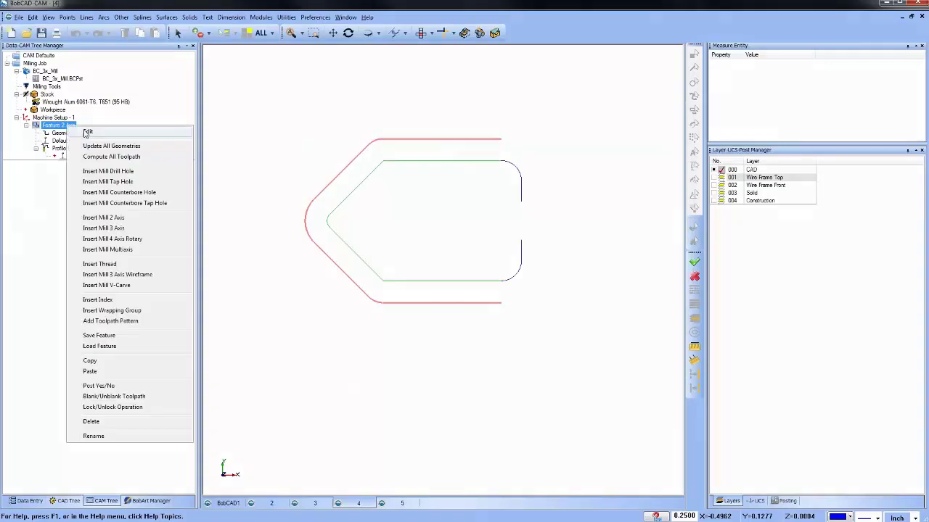
click(101, 133)
click(298, 189)
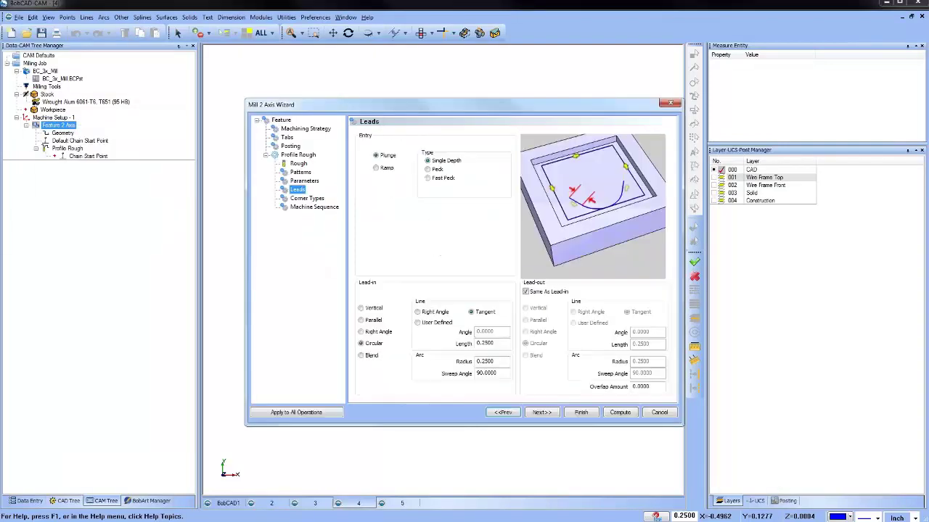
double_click(492, 373)
- Enter a 45 sweep angle and recompute the slot toolpath
text(45)
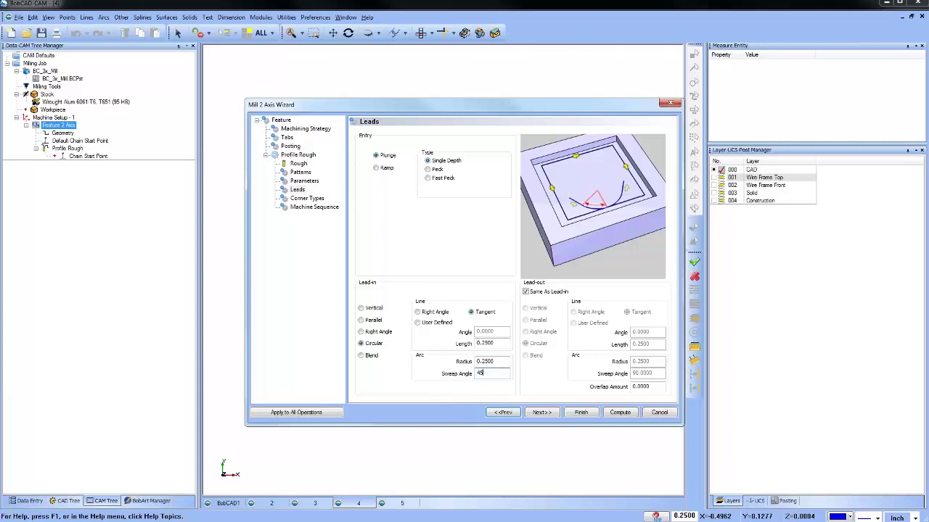
click(621, 412)
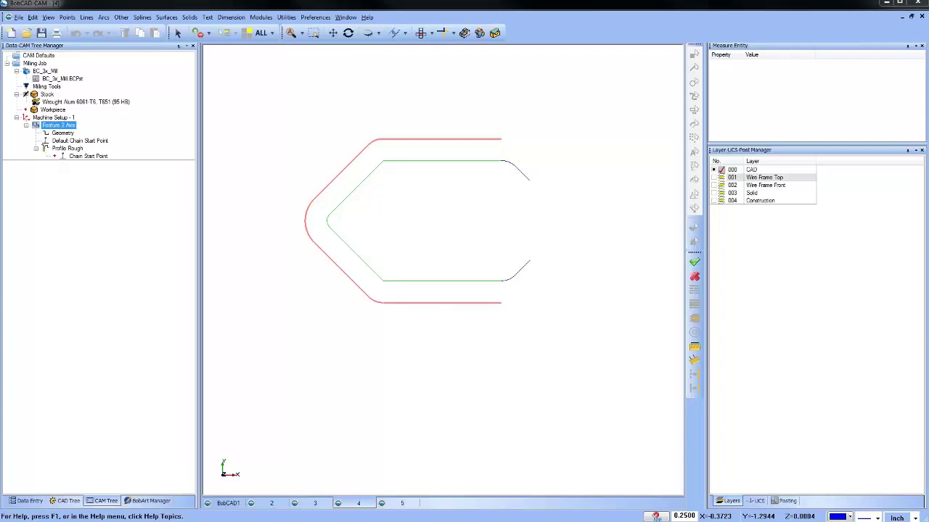
- Open the Getting Started welcome screen and preview the Learn by Example parts
click(73, 102)
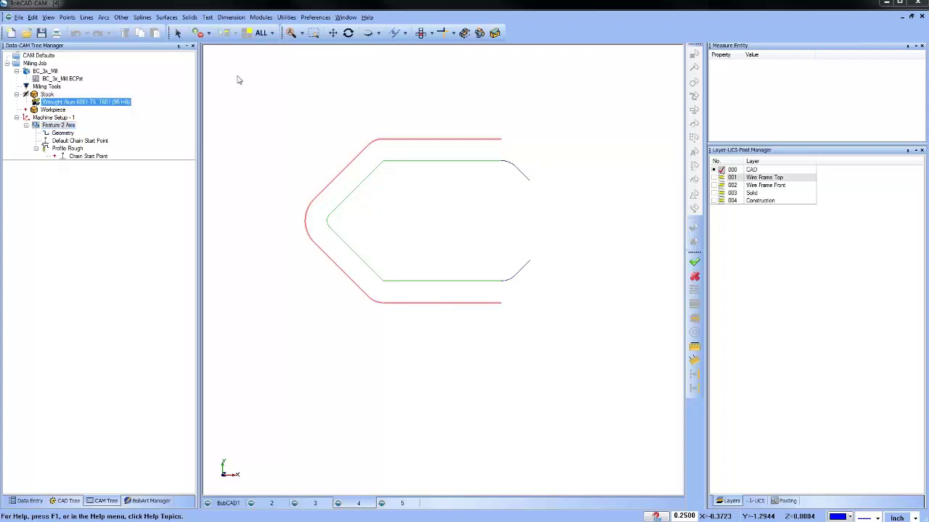
click(367, 17)
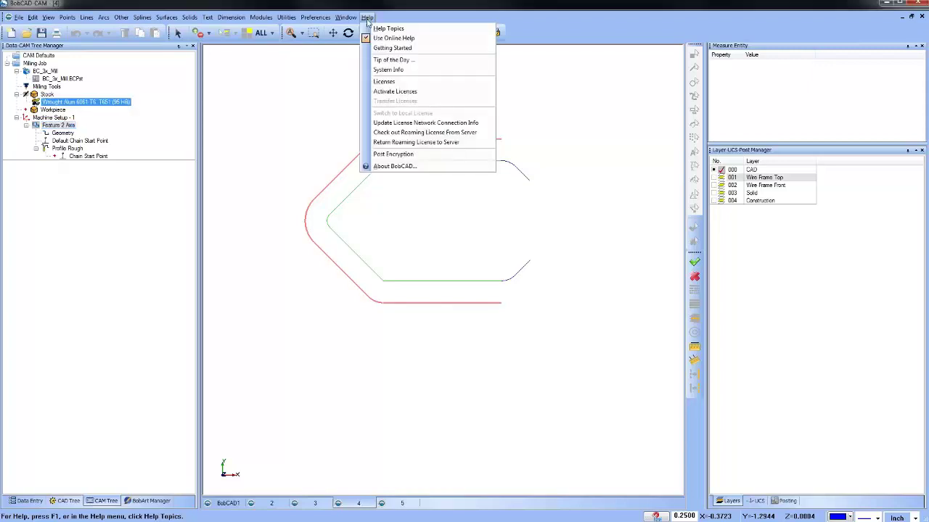
click(429, 47)
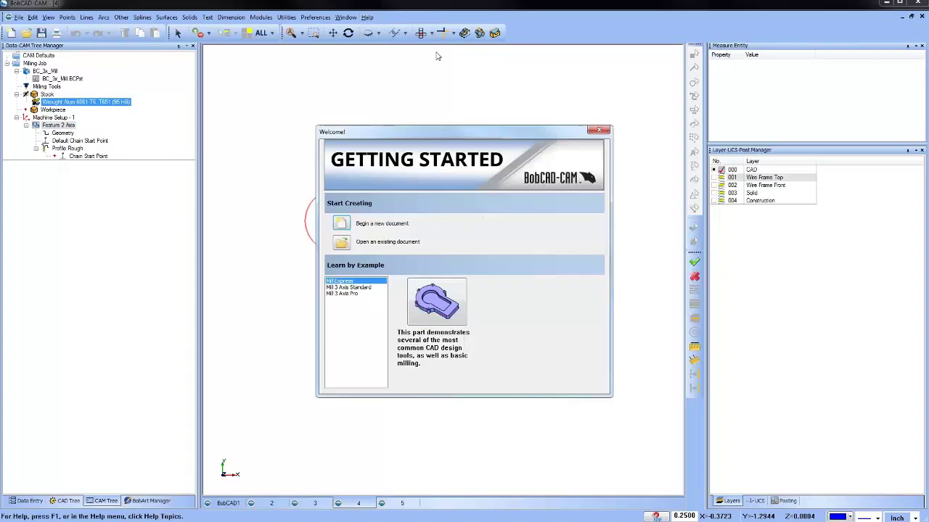
click(341, 287)
click(341, 294)
click(342, 287)
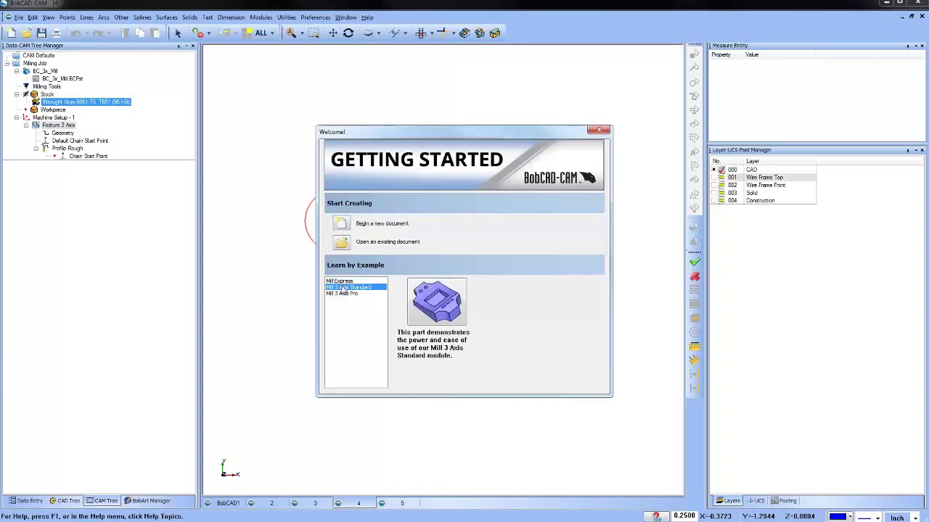
click(342, 280)
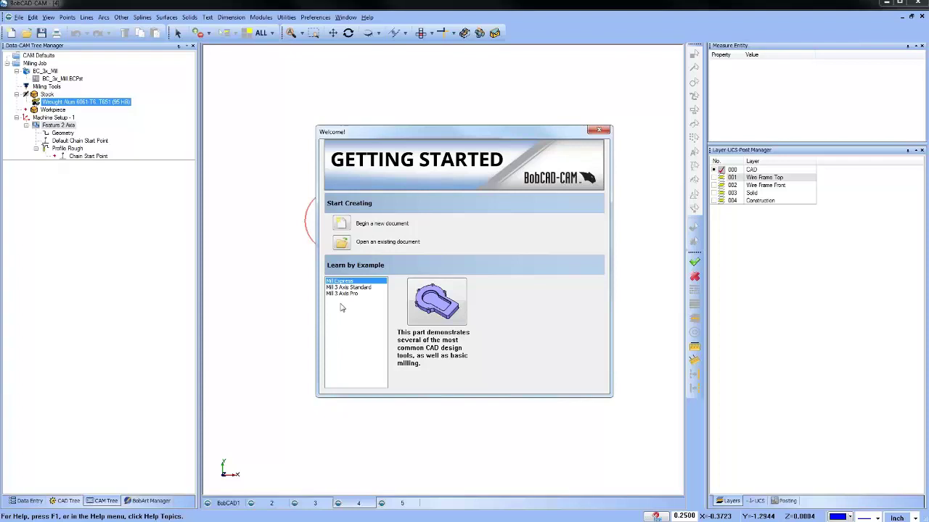
- Compare the Mill 3 Axis Standard and Pro previews, then open the Mill Express example
click(360, 289)
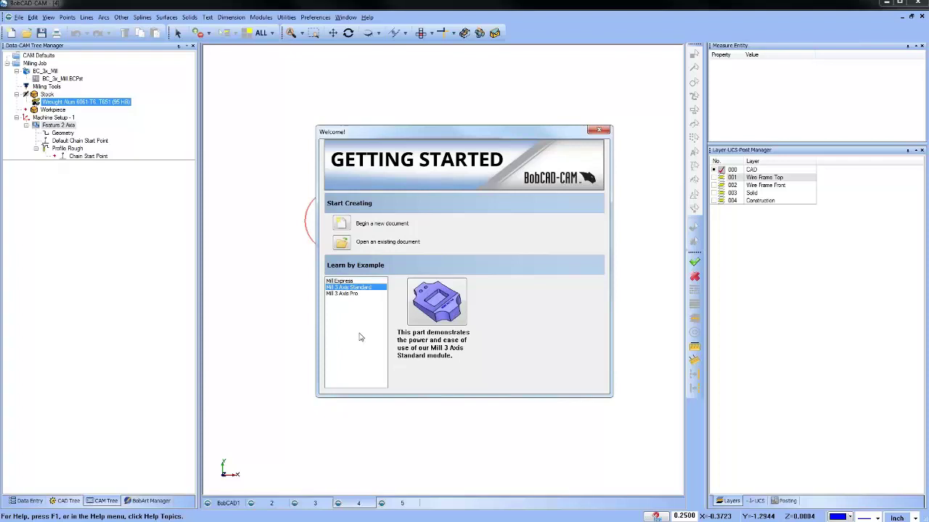
click(354, 293)
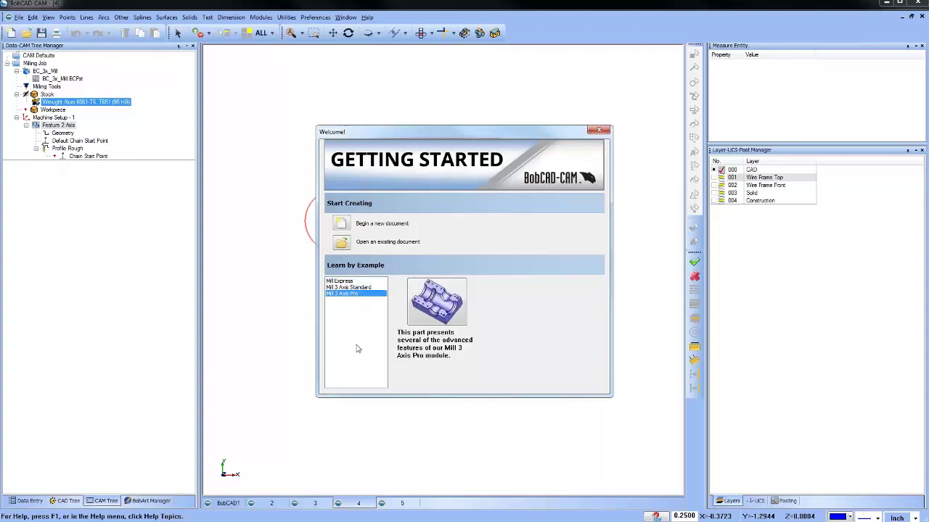
click(350, 283)
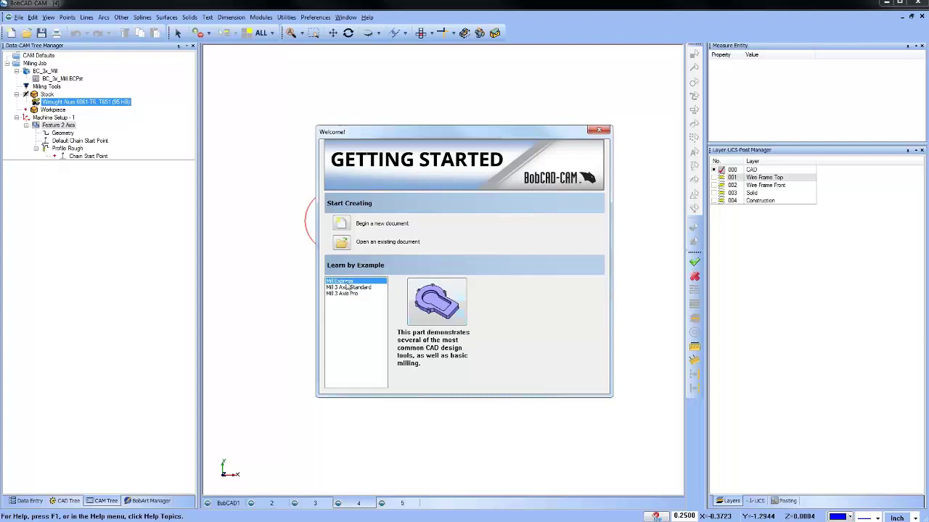
click(348, 288)
click(343, 282)
click(429, 298)
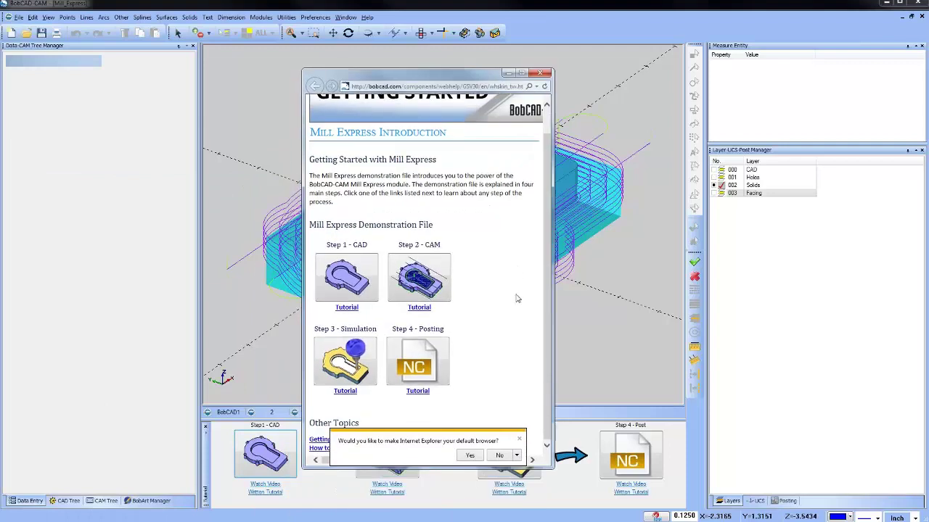
- Open the Step 1 CAD tutorial page, scroll through it, and close the help window
click(348, 308)
scroll(464, 280, down, 10)
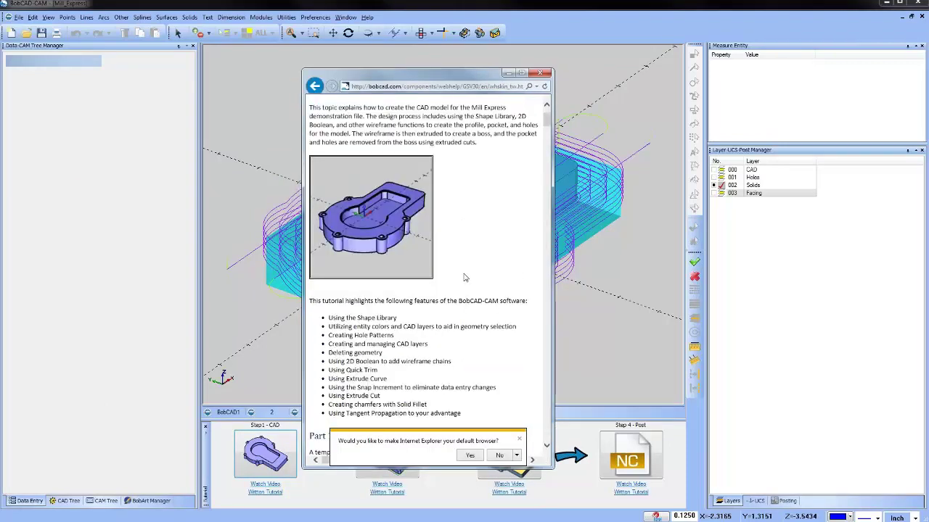
scroll(467, 281, down, 20)
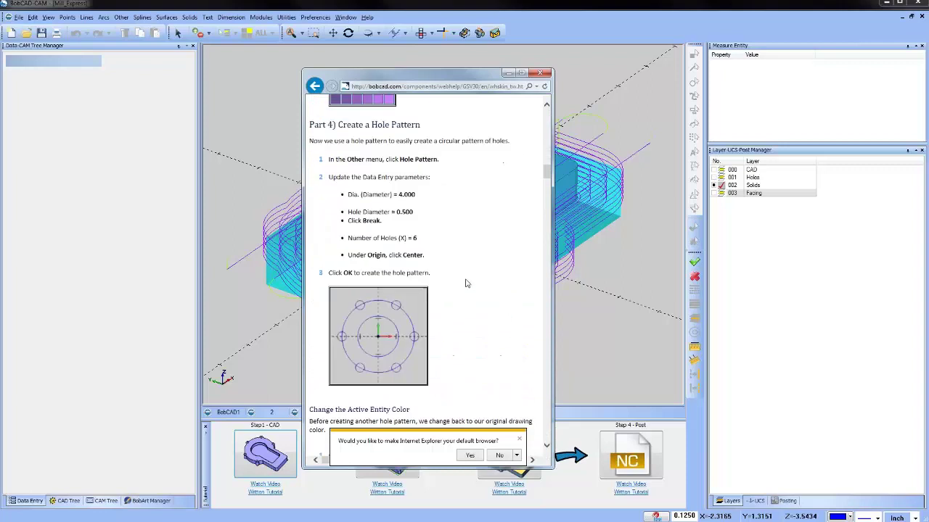
click(541, 73)
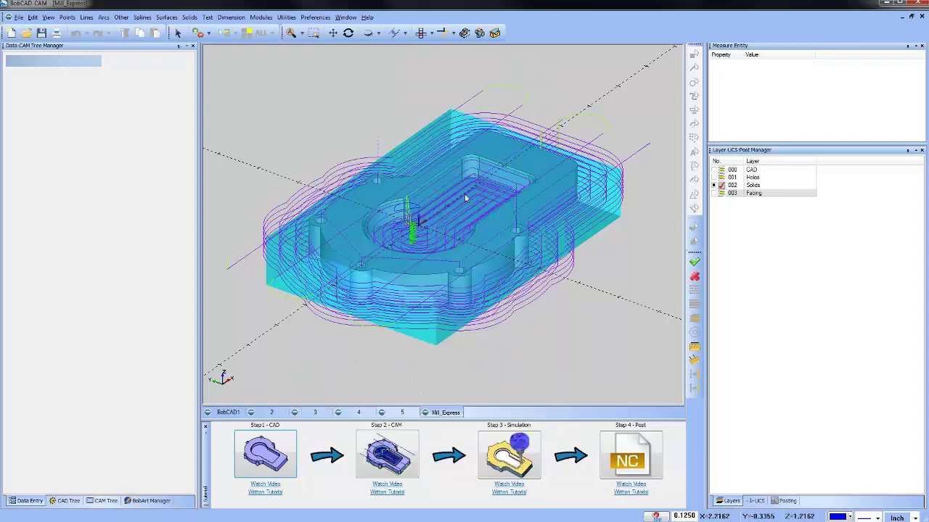
- Play and pause the Step 1 CAD video, then close the video player
click(274, 486)
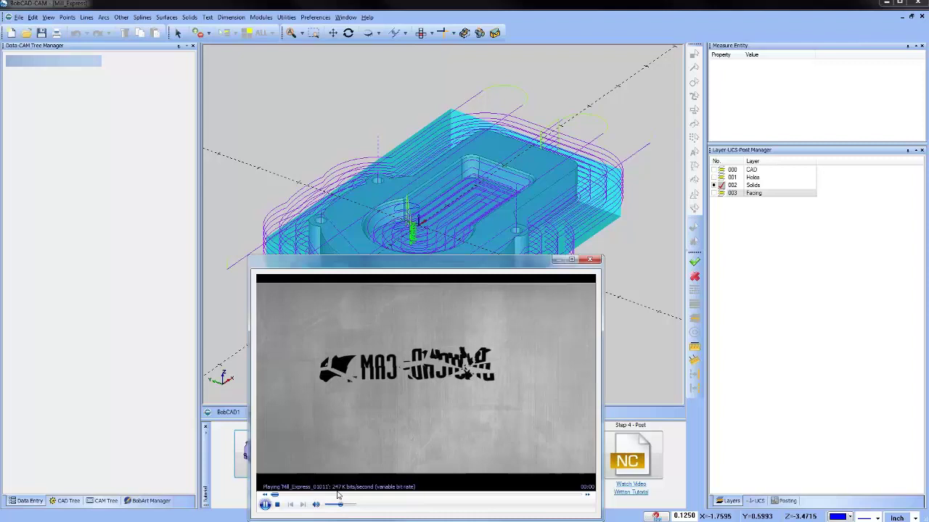
click(265, 504)
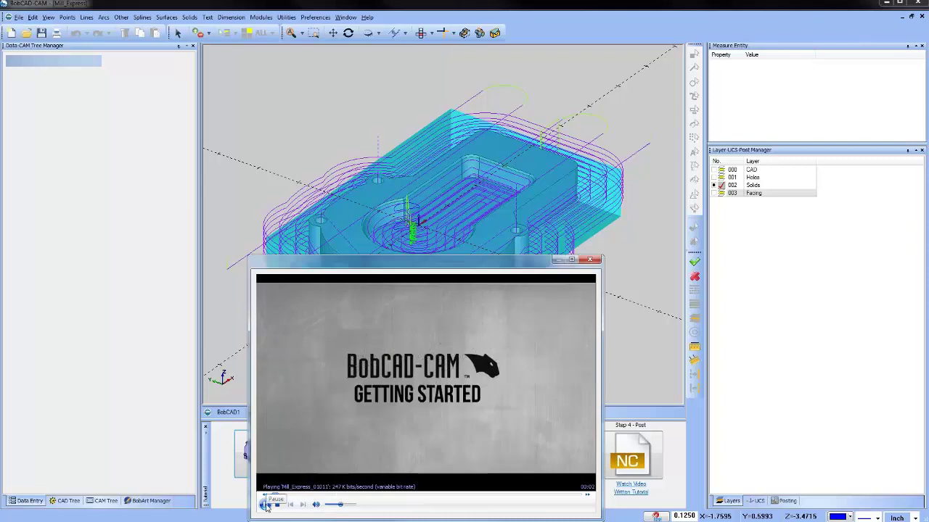
click(590, 260)
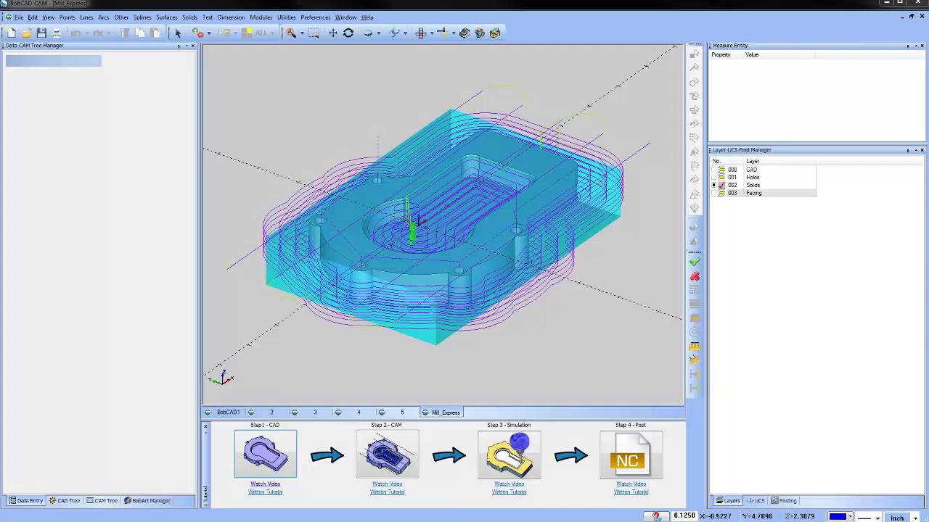
- Close Mill_Express without saving and switch the plate to Top view
click(921, 16)
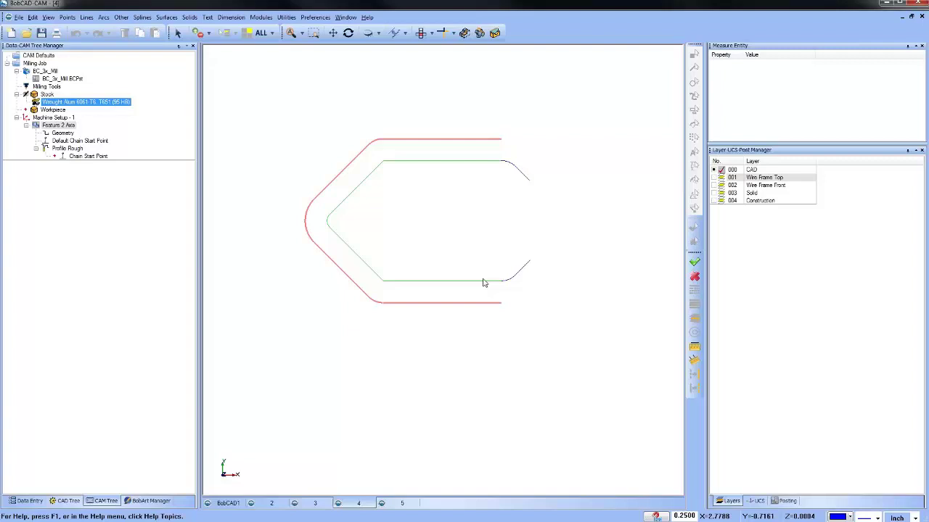
click(472, 288)
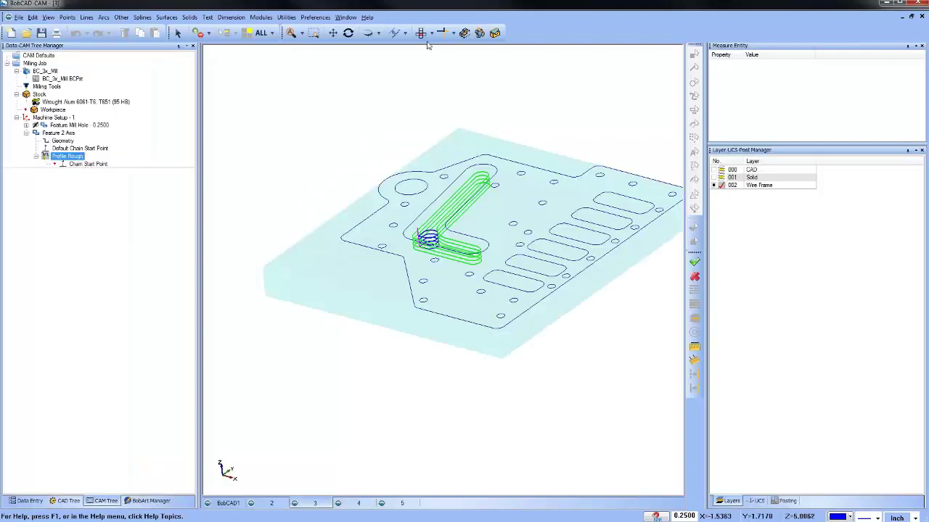
click(421, 32)
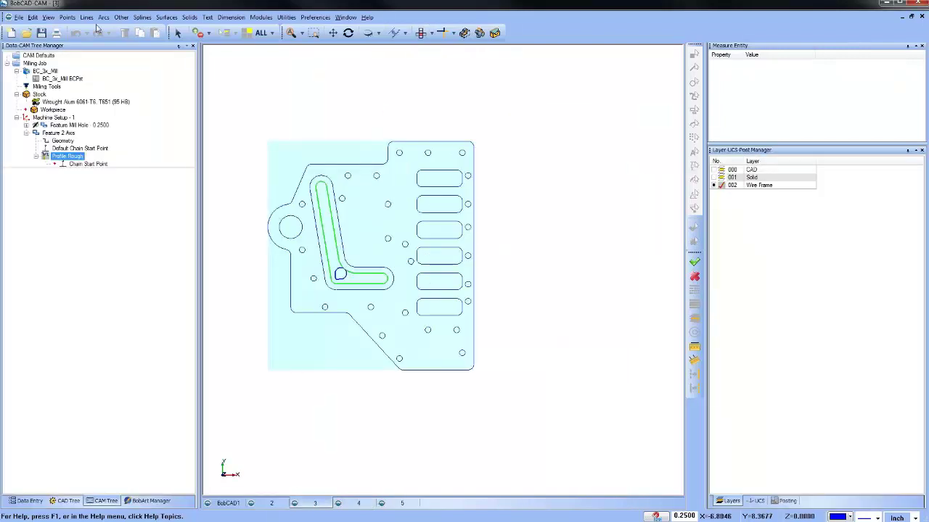
- Sketch a point at the centre of each of the six slots, then show the CAM Tree
click(67, 17)
click(81, 27)
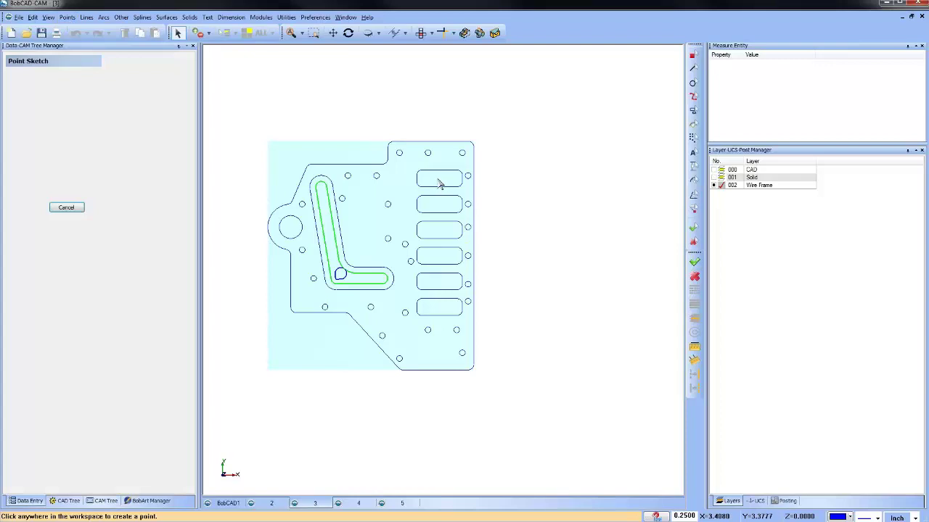
click(439, 175)
click(439, 204)
click(439, 227)
click(439, 255)
click(439, 283)
click(445, 301)
click(66, 208)
click(105, 501)
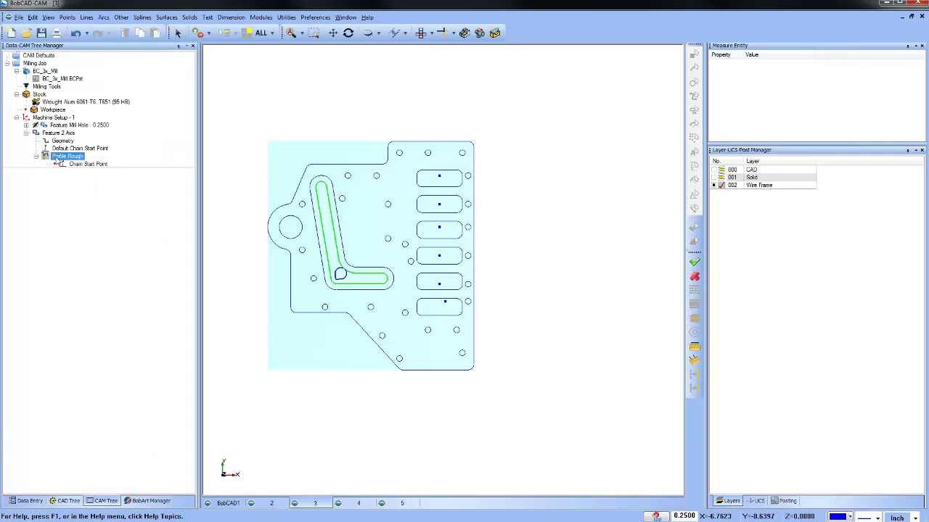
click(54, 118)
- Create a Mill 2 Axis feature on Machine Setup using the six slot chains
right_click(54, 119)
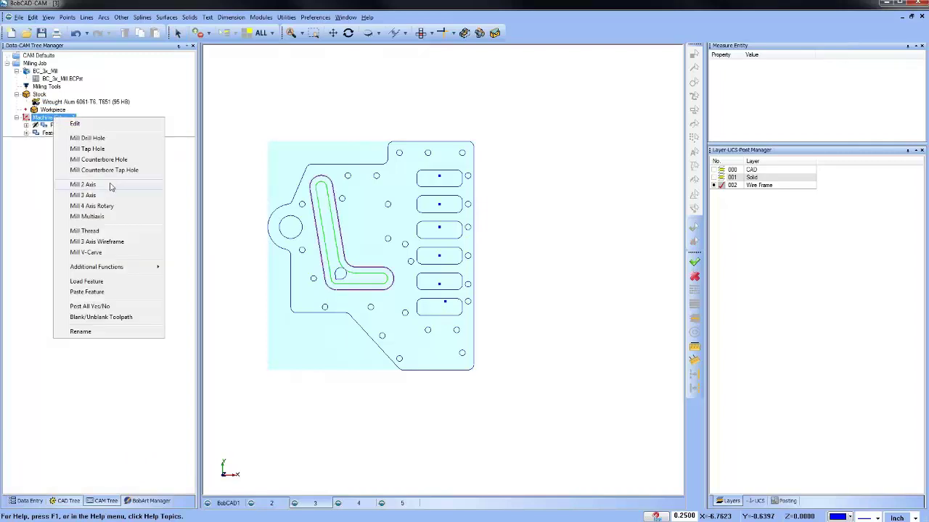
click(112, 187)
click(425, 169)
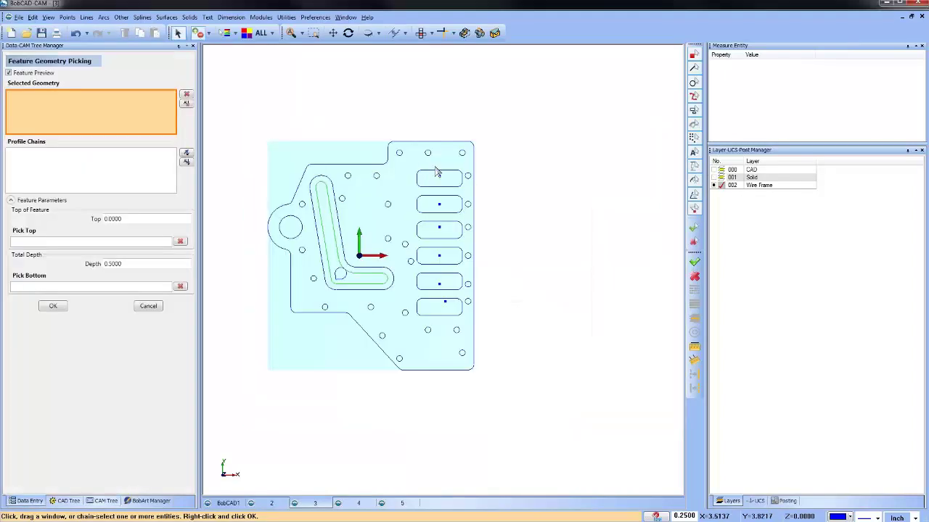
click(433, 171)
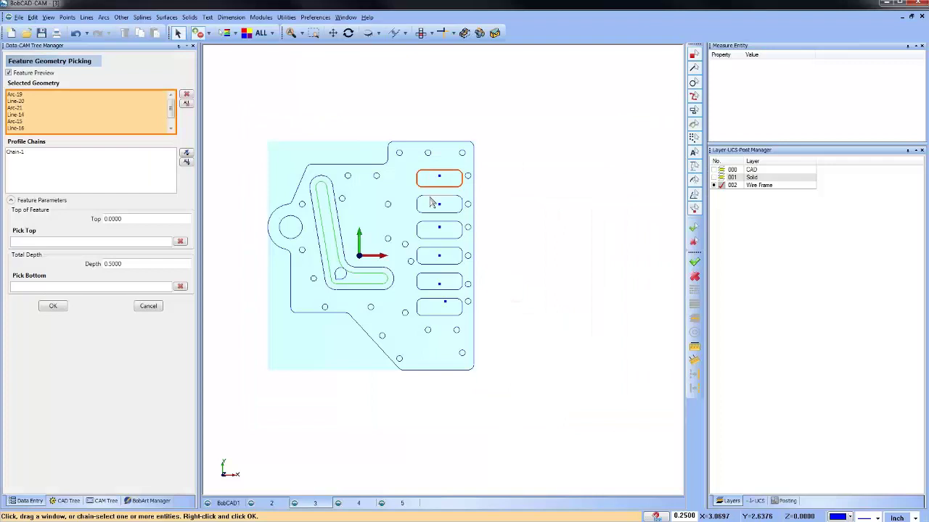
click(434, 204)
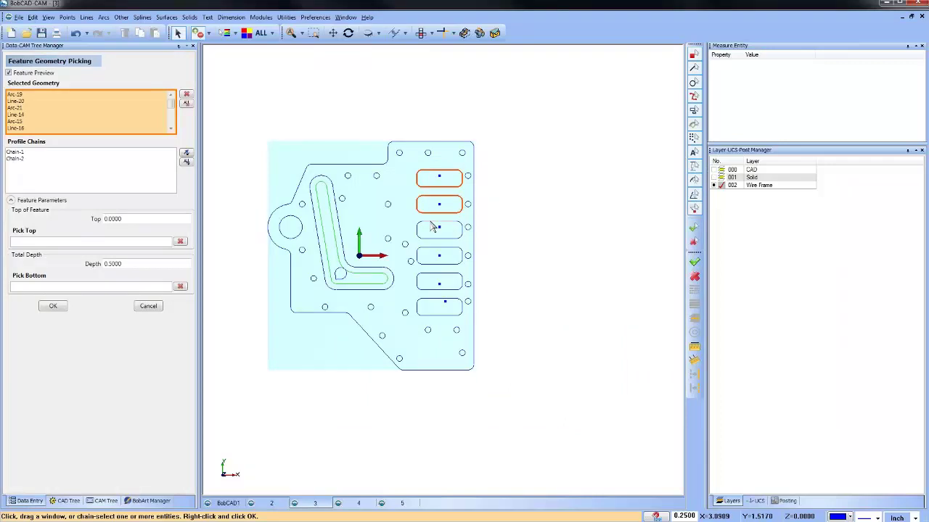
click(433, 227)
click(435, 252)
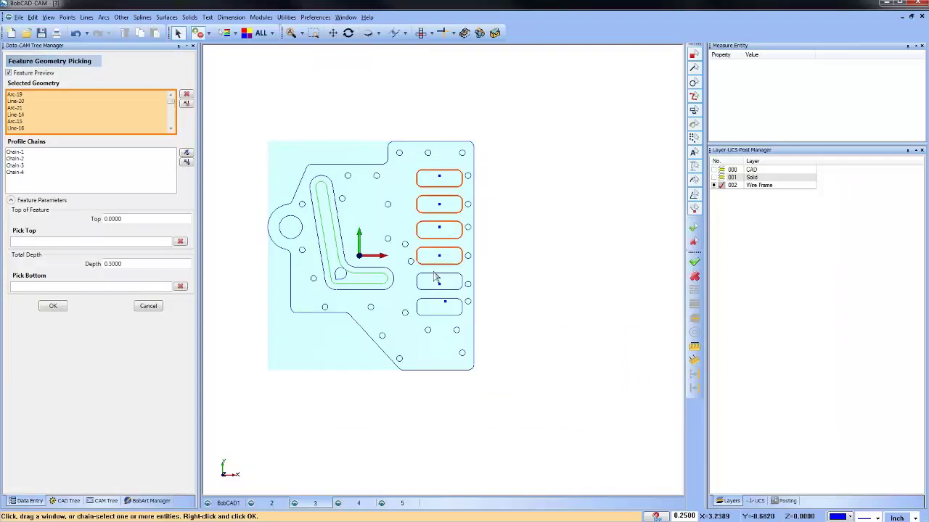
click(438, 277)
click(436, 305)
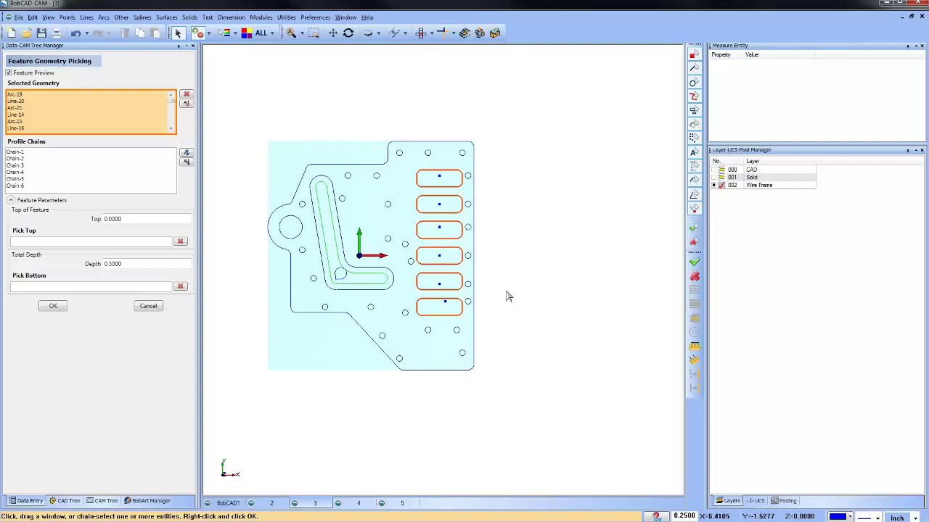
click(54, 307)
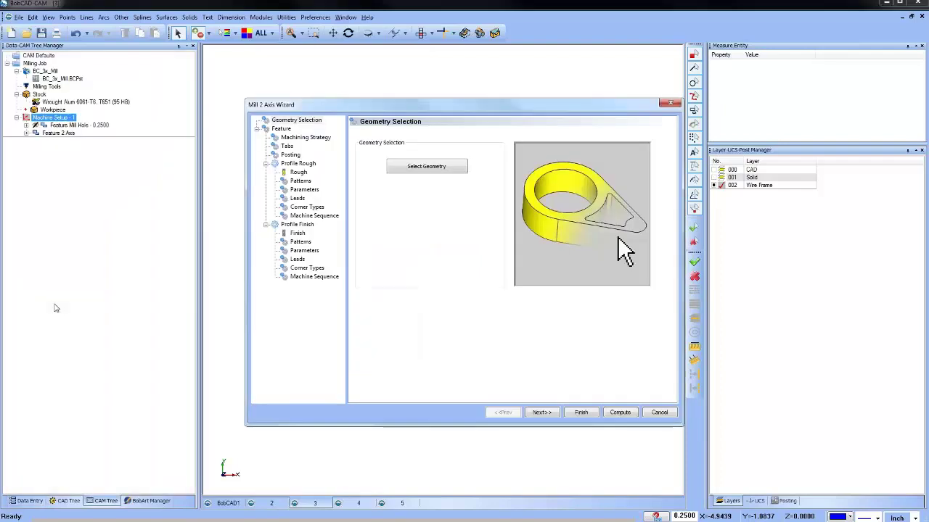
- Choose the Pocketing strategy, delete the Profile Finish operation, and finish the feature
click(317, 139)
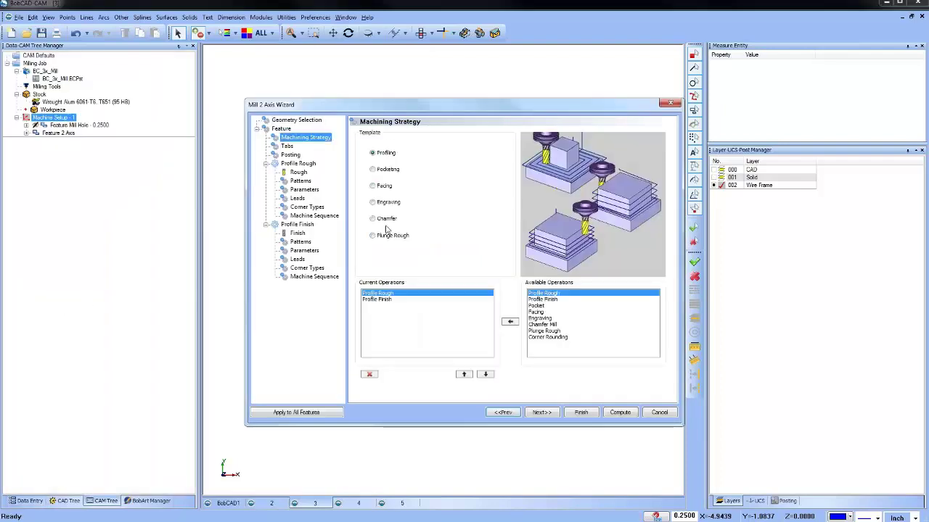
click(372, 169)
click(381, 300)
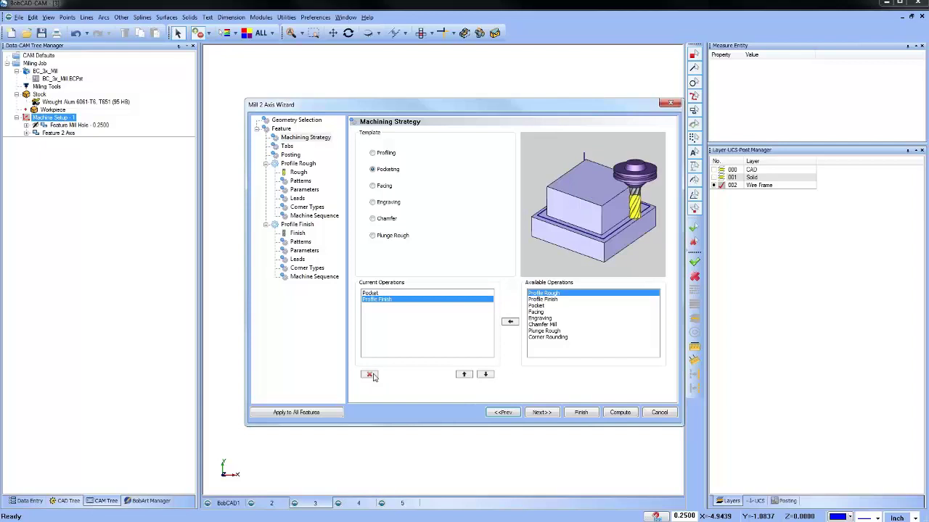
click(369, 375)
click(581, 412)
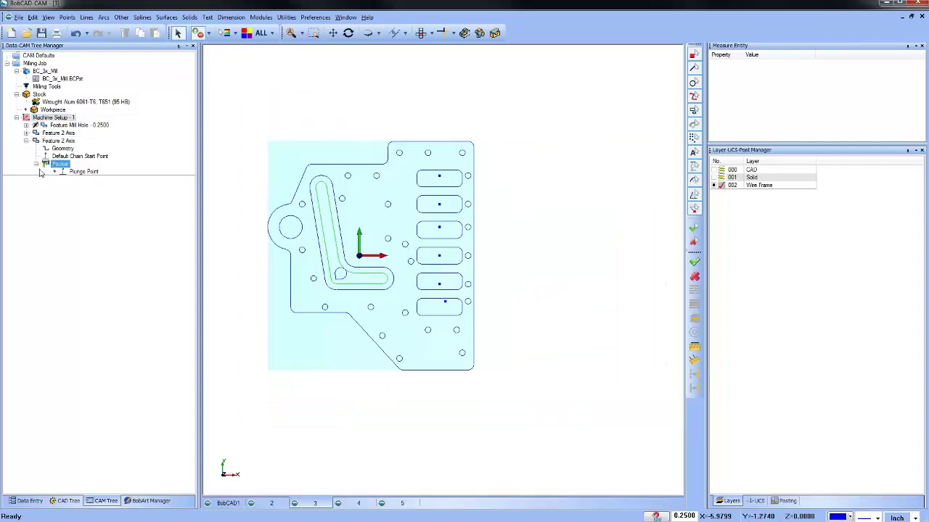
- Reposition the Pocket's plunge point at the top slot's centre
right_click(83, 172)
click(111, 180)
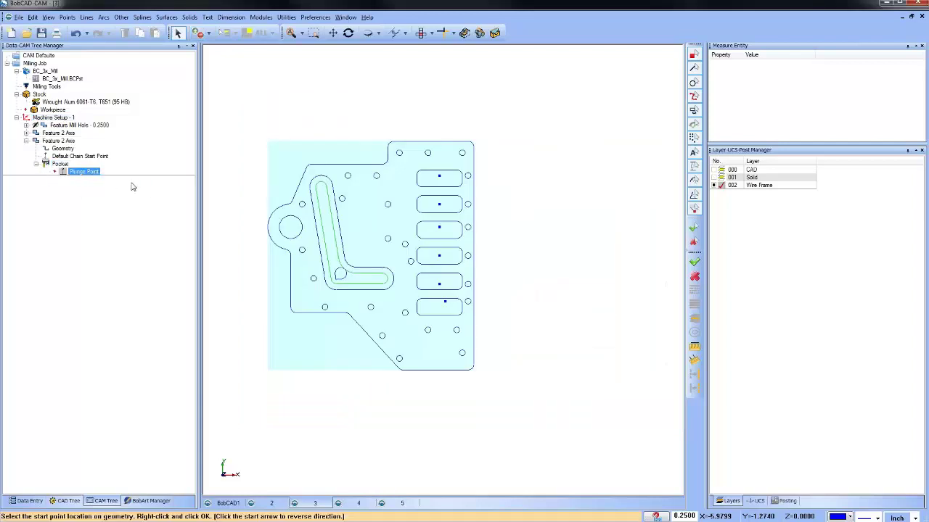
click(439, 179)
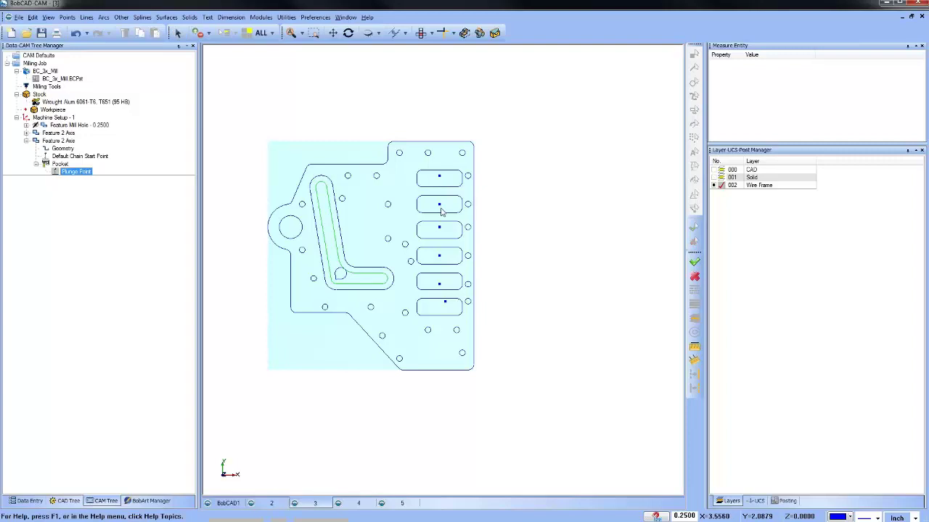
right_click(77, 172)
click(114, 184)
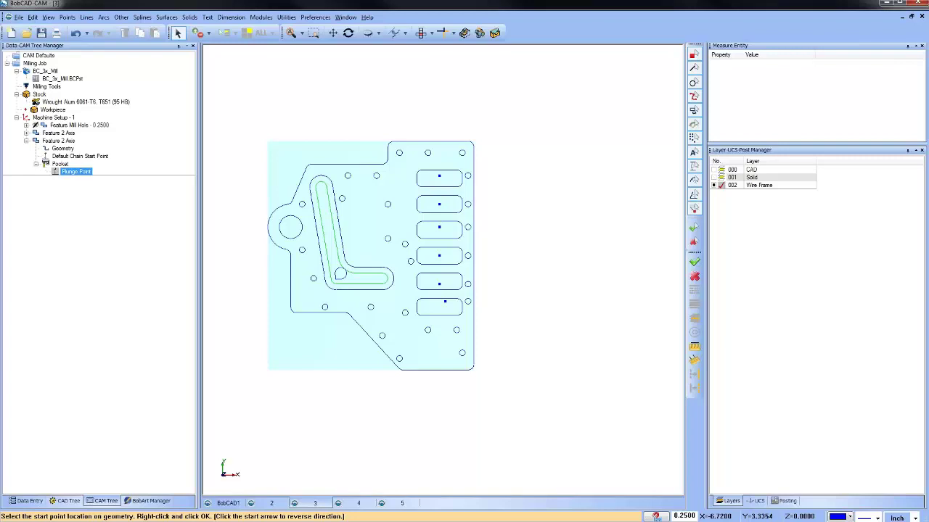
click(440, 178)
right_click(77, 173)
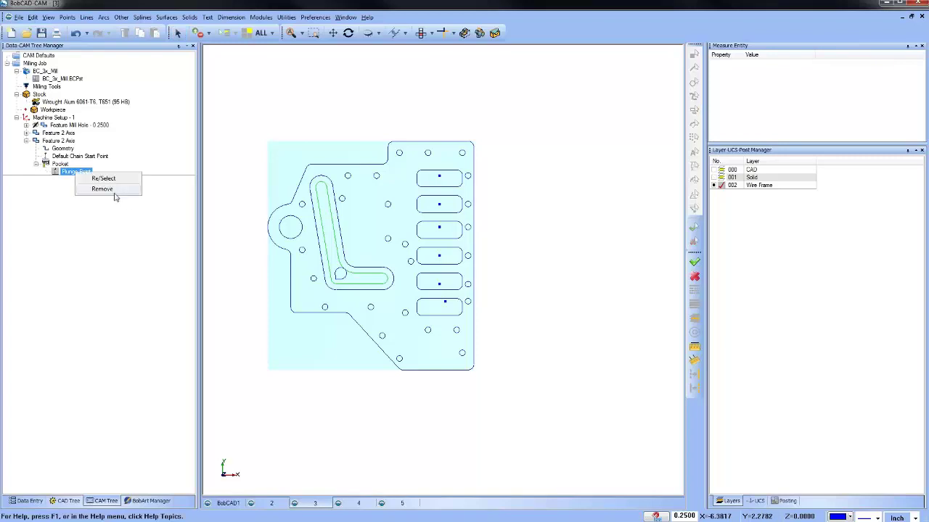
click(116, 194)
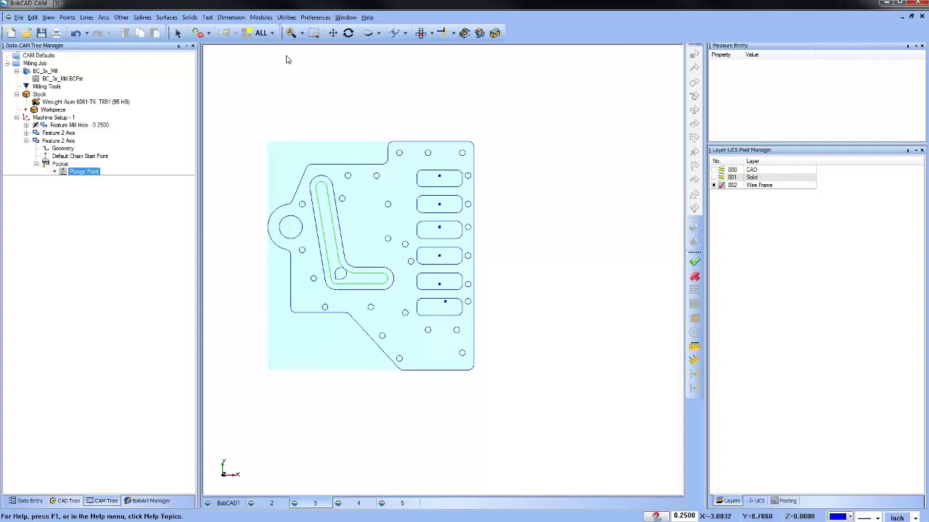
- Select the six slot-centre points and colour them orange
click(178, 33)
click(438, 176)
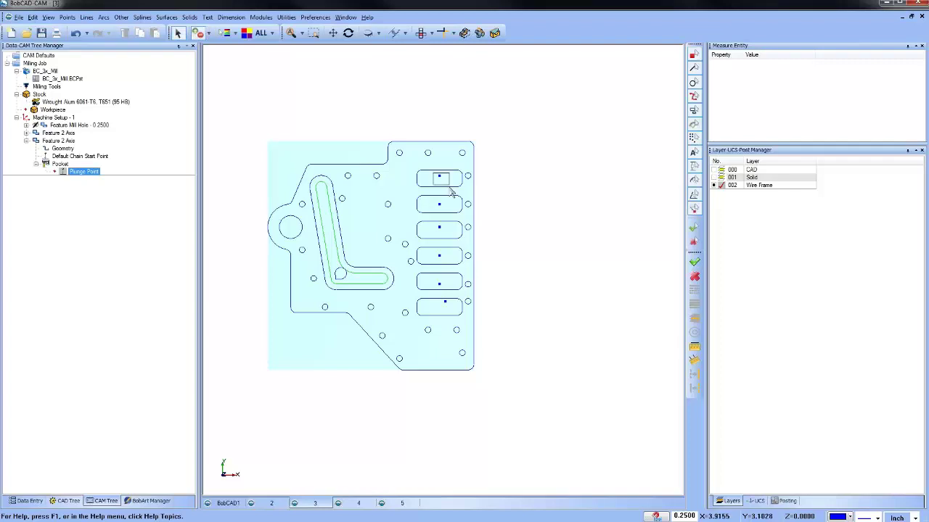
click(439, 204)
click(438, 229)
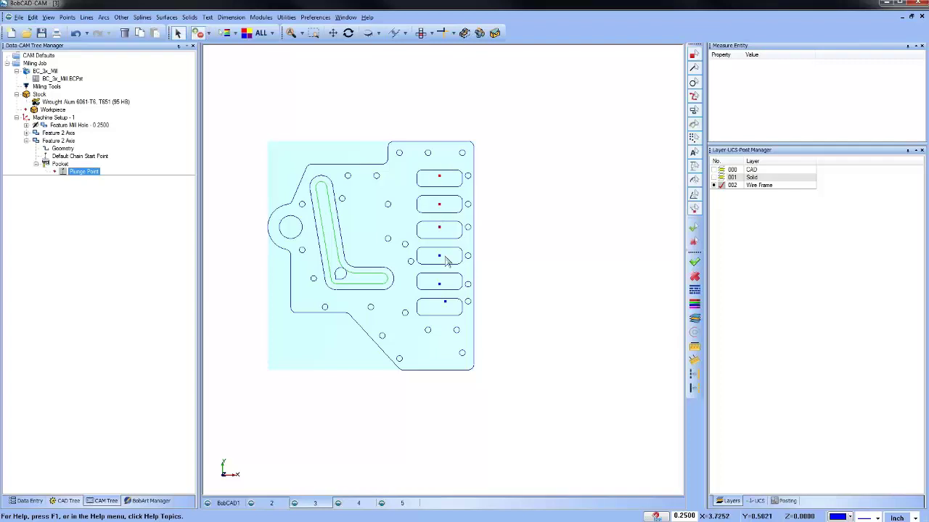
click(439, 256)
click(439, 284)
click(444, 303)
click(850, 517)
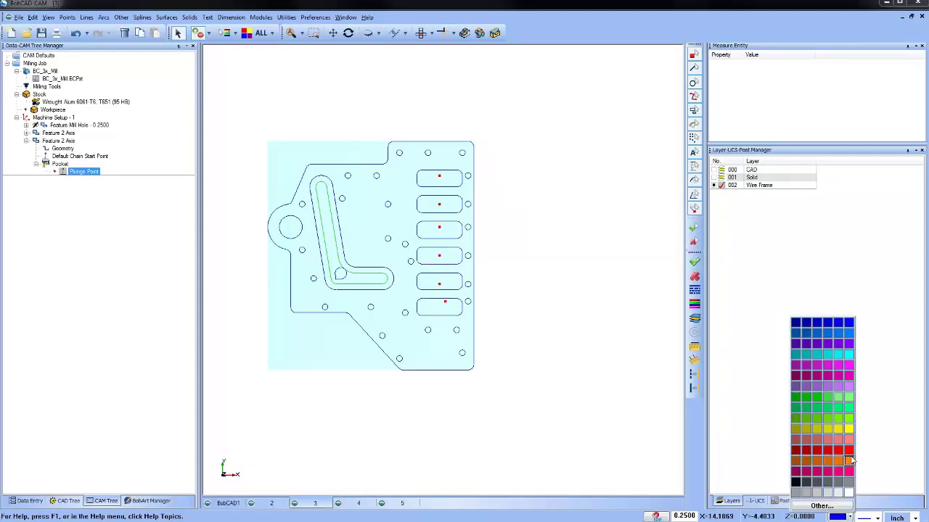
click(852, 462)
click(694, 304)
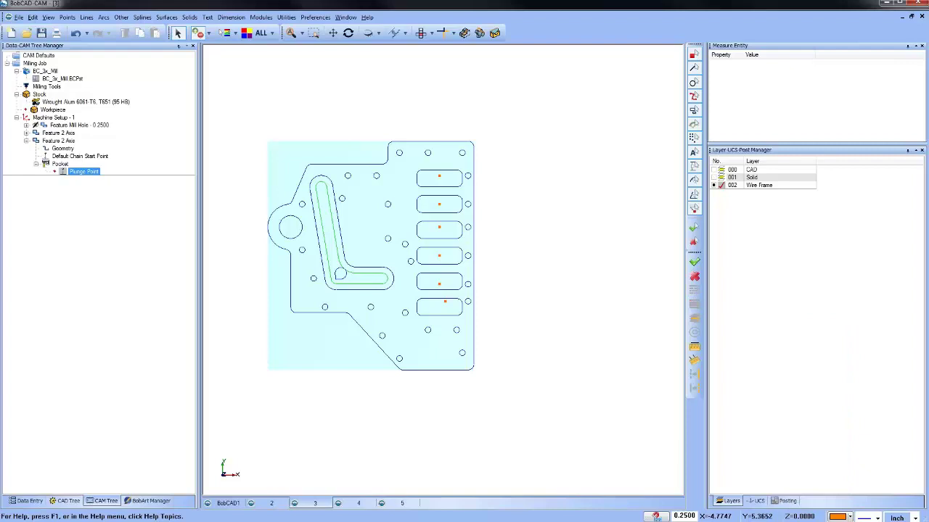
- Re-pick the plunge point at the top slot centre and bring up the Pocket operation's options
right_click(86, 176)
click(112, 180)
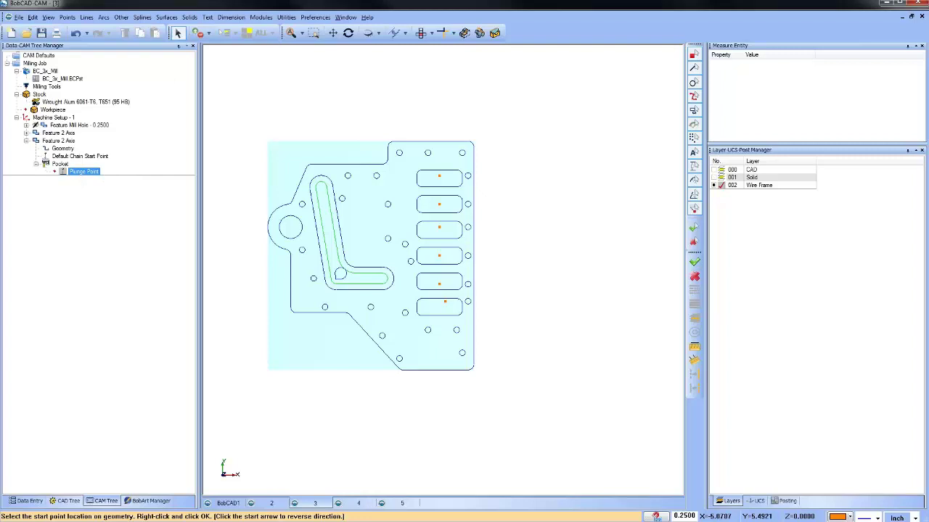
right_click(82, 175)
key(Escape)
click(62, 165)
click(83, 171)
right_click(84, 171)
click(121, 181)
click(441, 177)
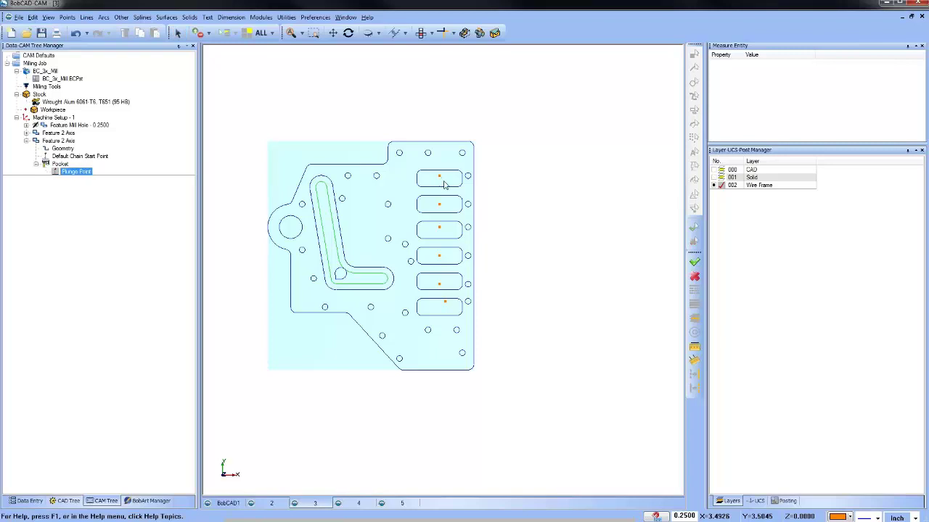
click(59, 165)
right_click(59, 165)
- Re-select the feature's geometry as just the top slot and recompute the Pocket toolpath
click(103, 171)
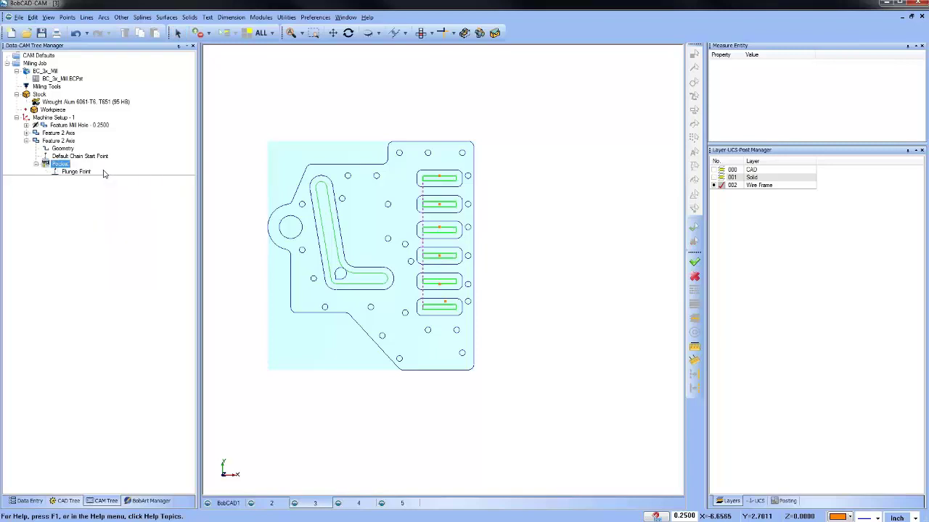
click(66, 149)
right_click(68, 149)
click(71, 150)
right_click(71, 150)
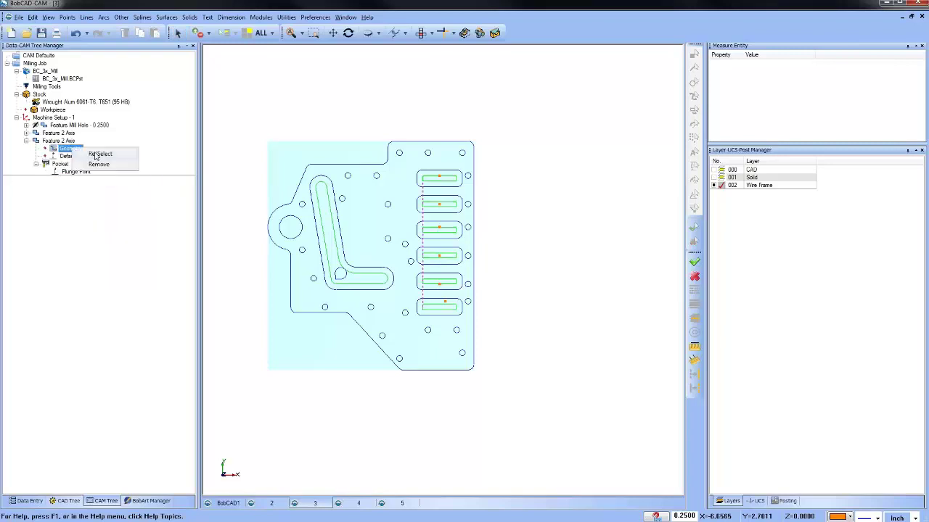
click(94, 155)
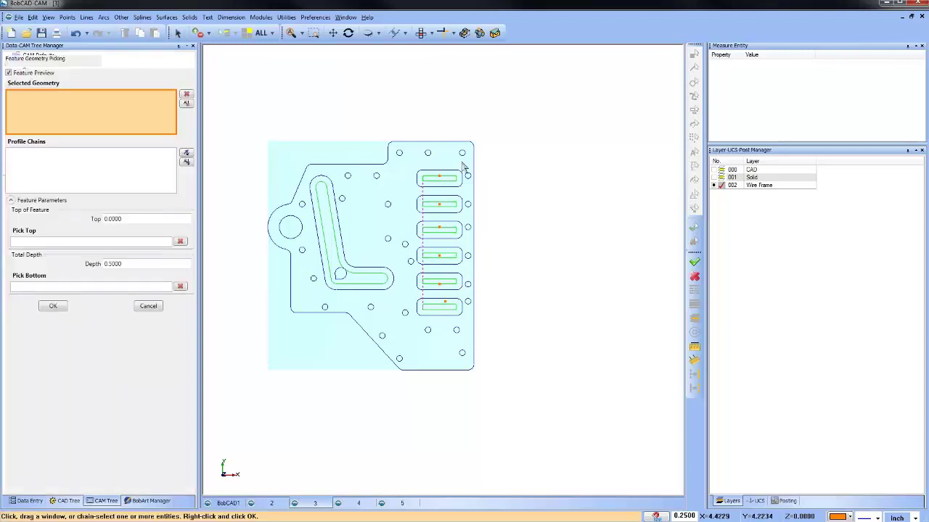
click(53, 306)
click(61, 165)
right_click(61, 164)
click(93, 170)
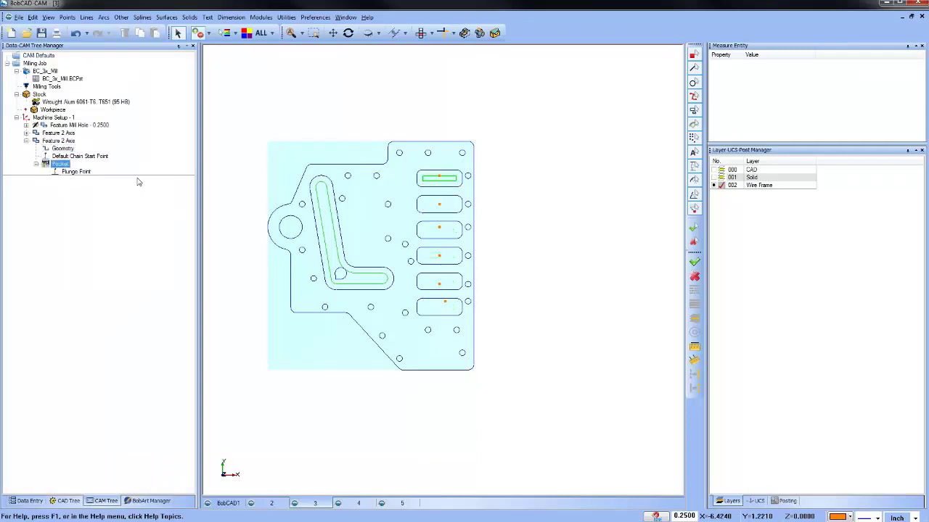
- Copy and paste the Feature 2 Axis to create a duplicate pocket feature
right_click(66, 142)
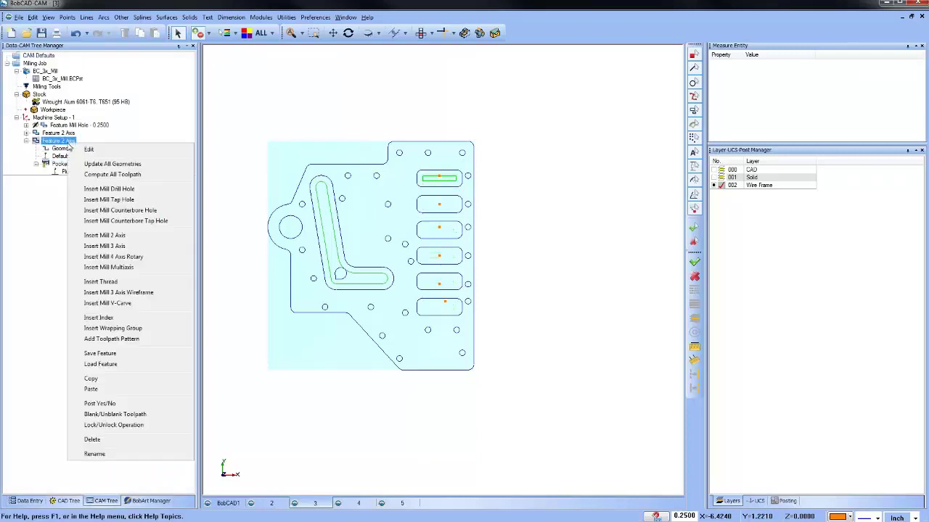
click(106, 383)
right_click(70, 145)
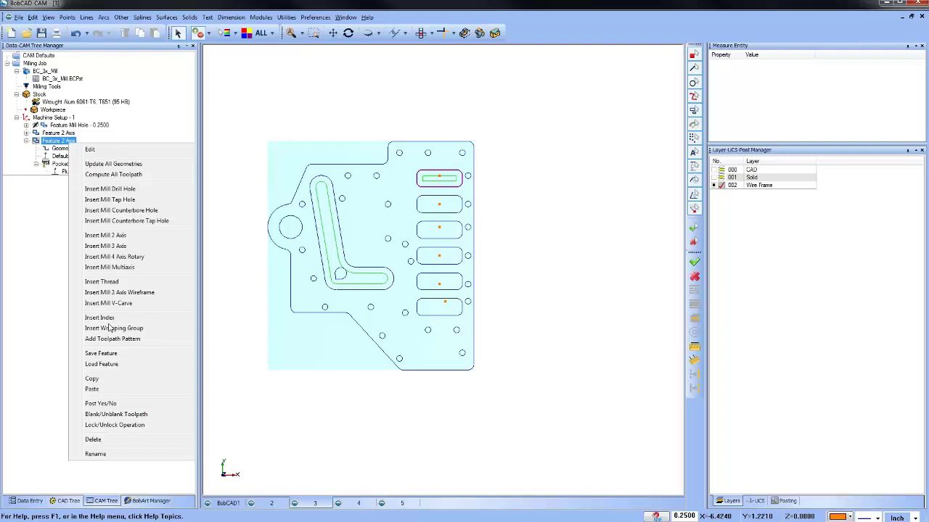
click(112, 390)
click(508, 291)
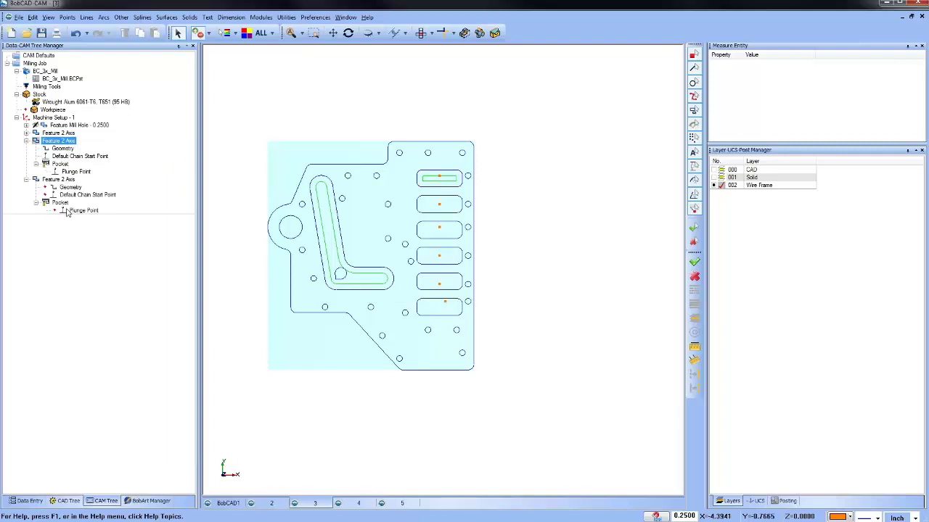
- Set the pasted feature's geometry and plunge point to the second slot and compute its toolpath
right_click(70, 187)
click(167, 195)
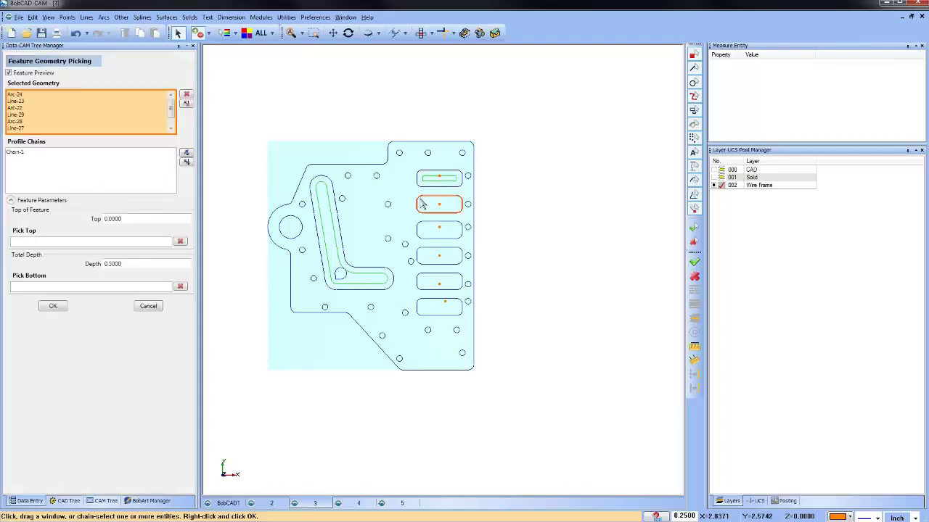
right_click(376, 203)
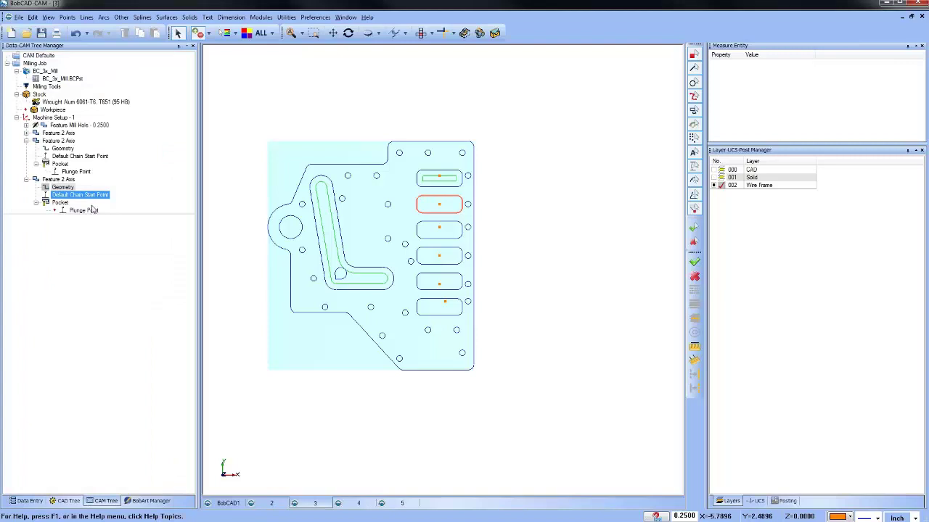
right_click(84, 210)
click(116, 224)
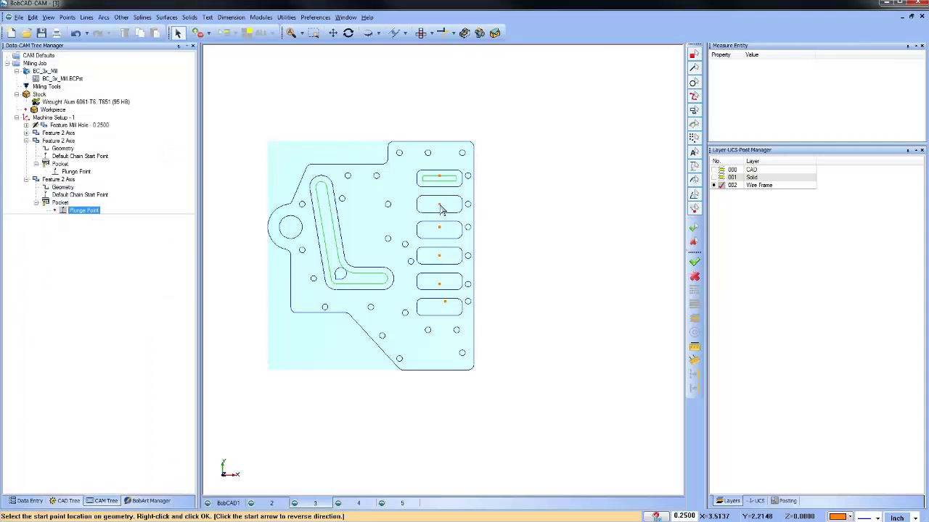
click(440, 208)
right_click(61, 203)
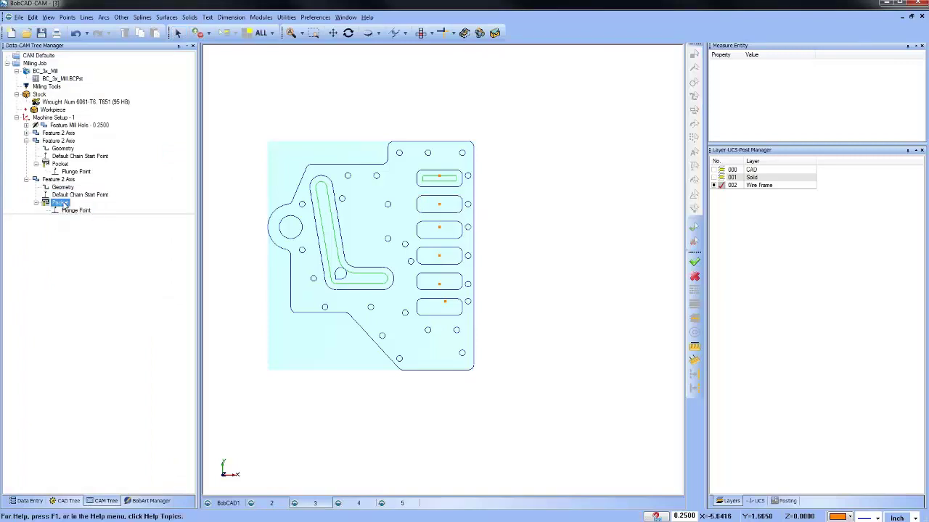
click(97, 211)
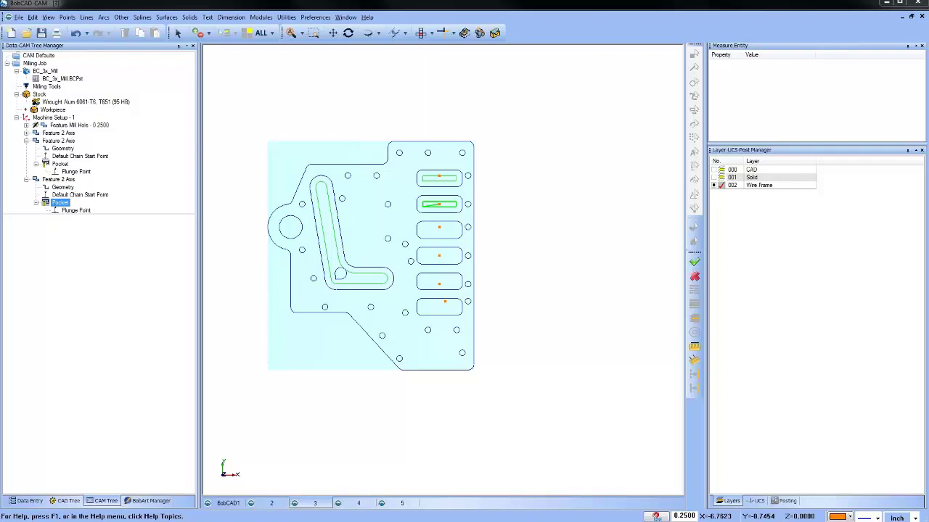
- Cancel the active command from the graphics area's right-click menu
right_click(521, 102)
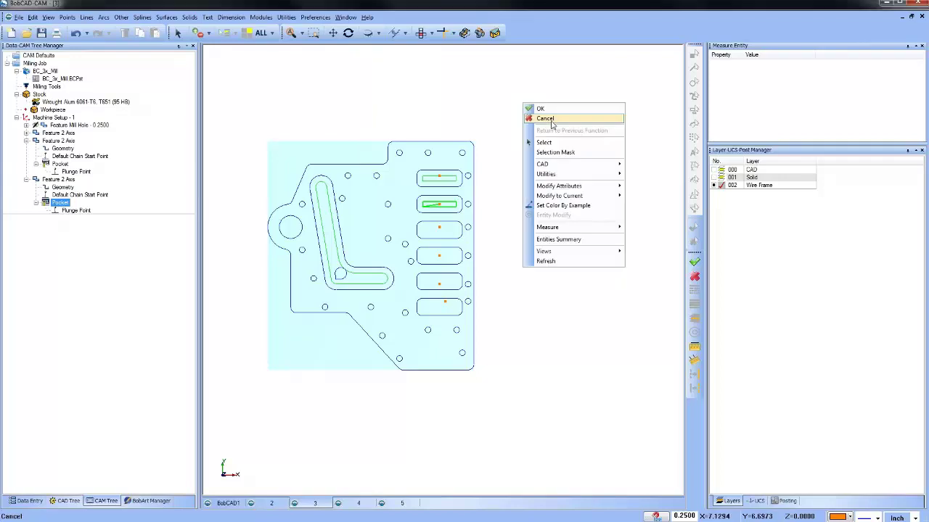
click(556, 121)
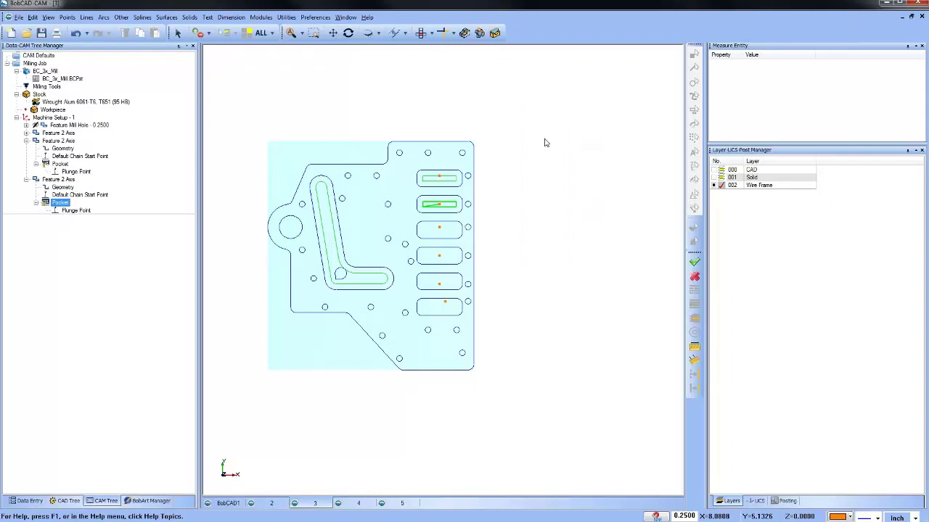
- Preview a gear shape from Other > Gear, then cancel it without adding it
click(120, 16)
click(142, 130)
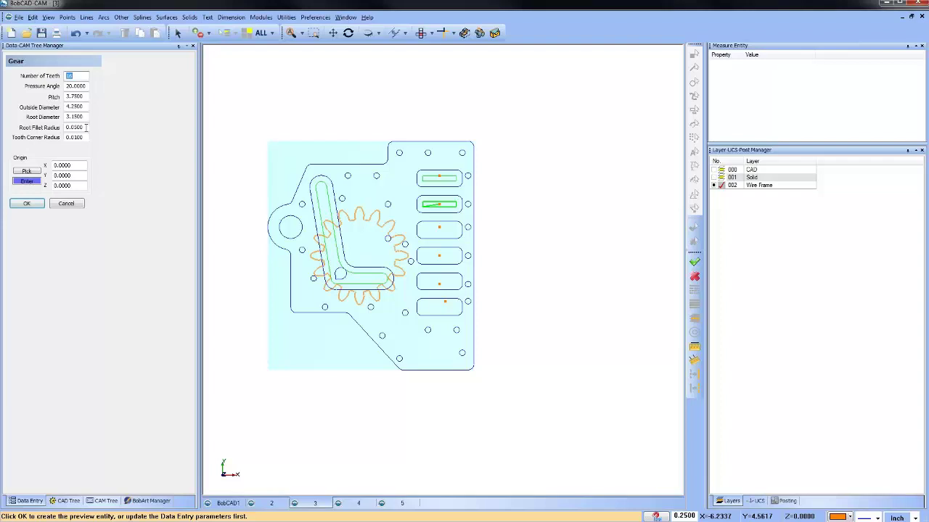
click(66, 203)
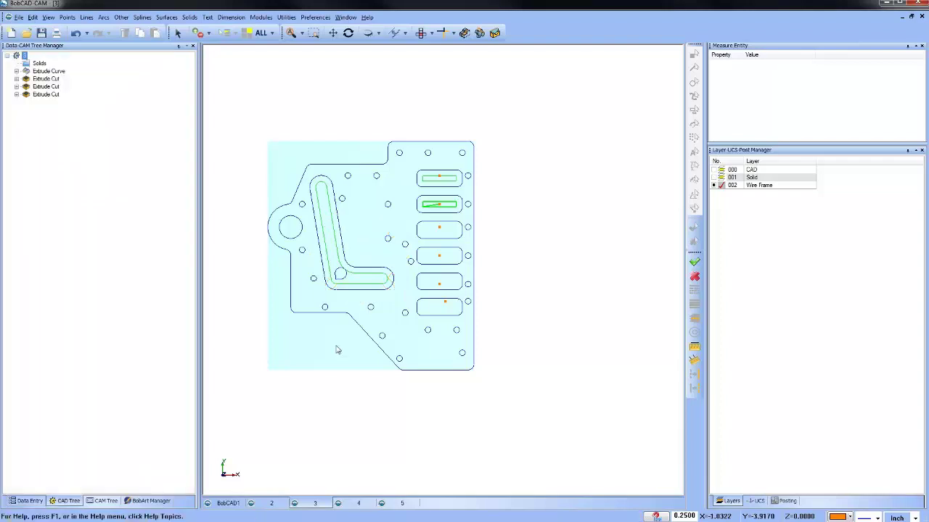